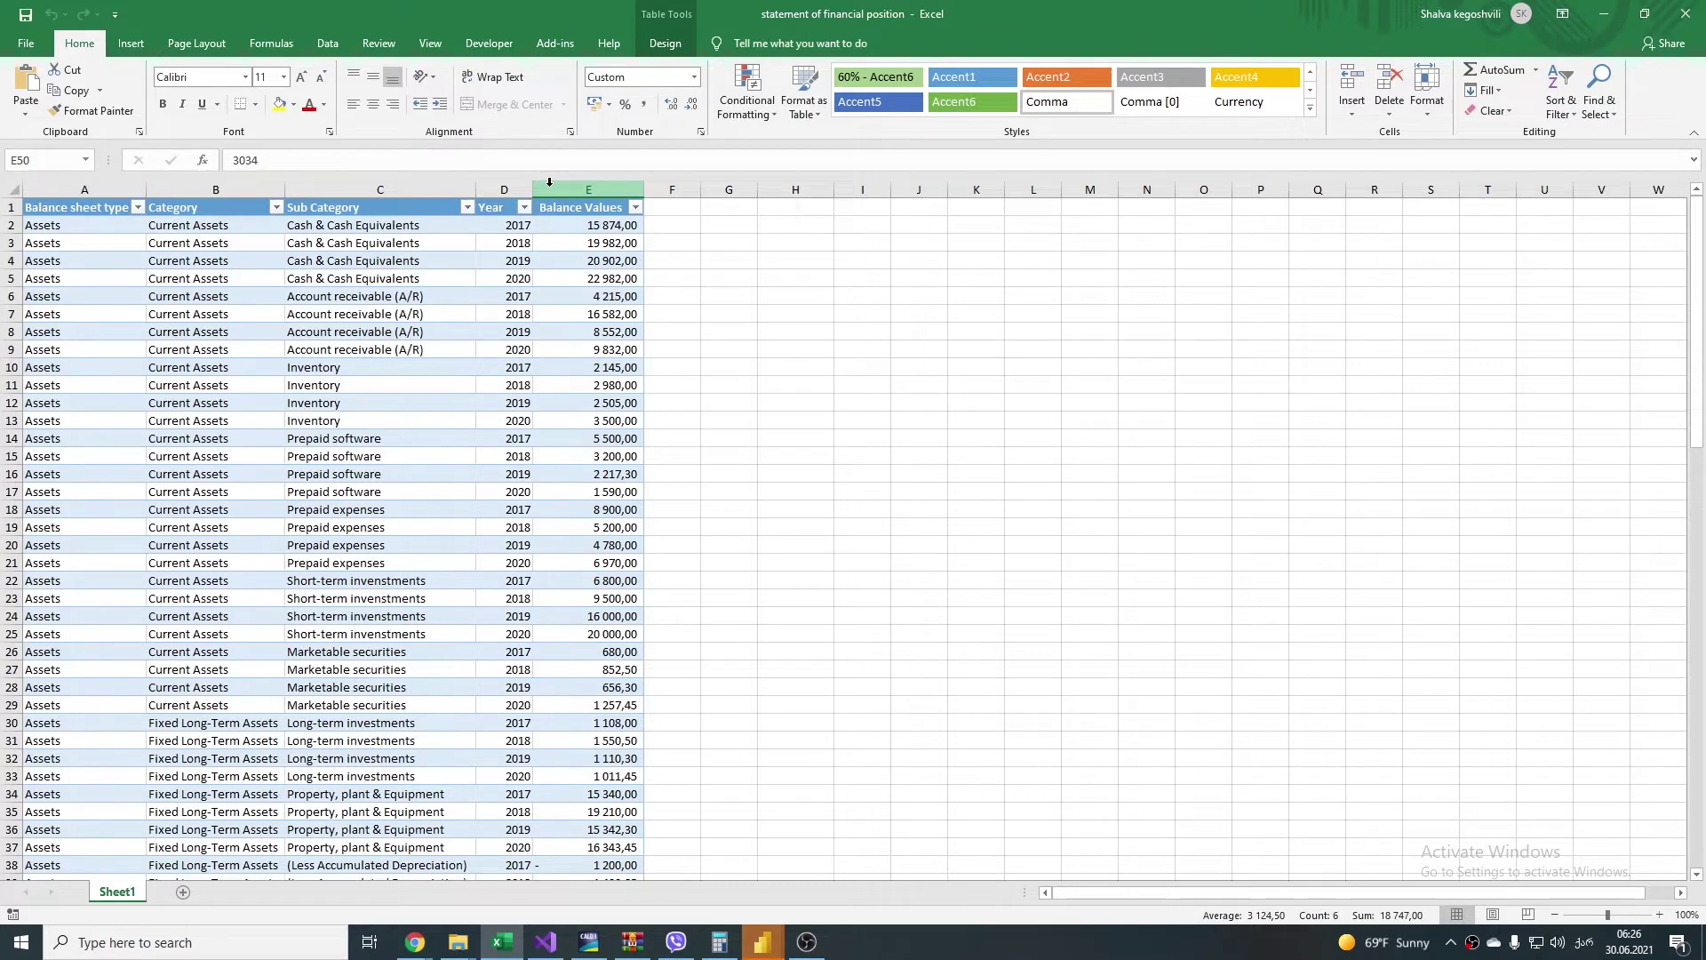
# Step: Review the Balance Values, Year and Sub Category columns of the statement of financial position workbook and close it
pyautogui.click(579, 184)
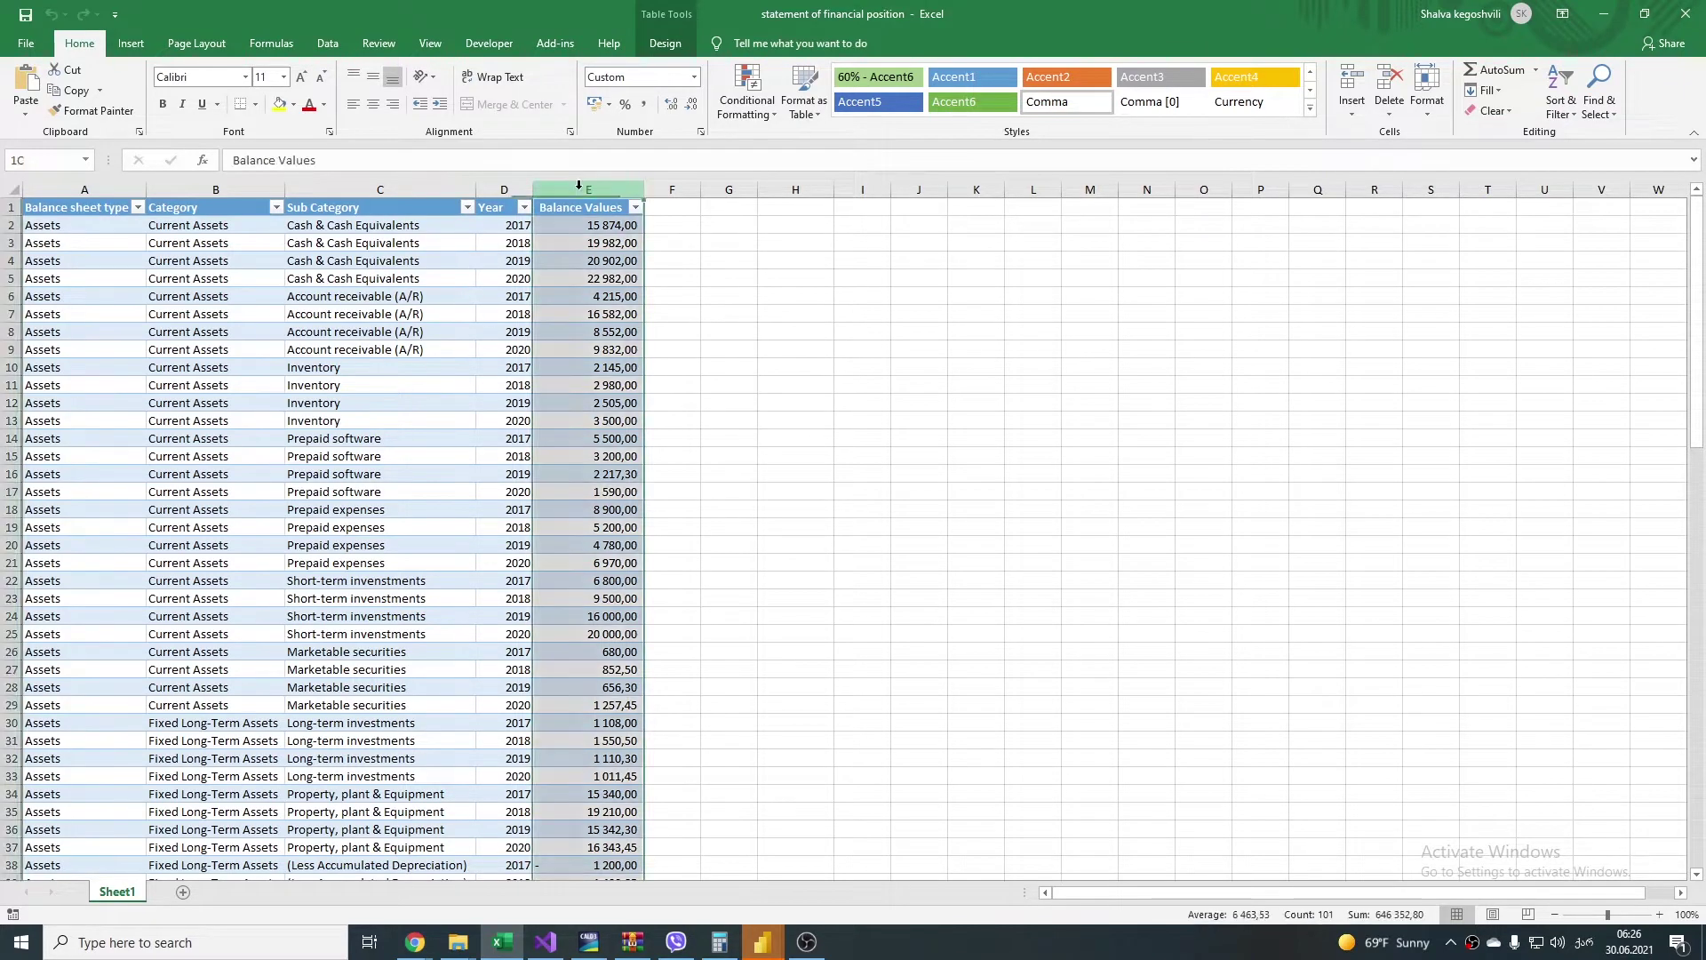
pyautogui.click(504, 190)
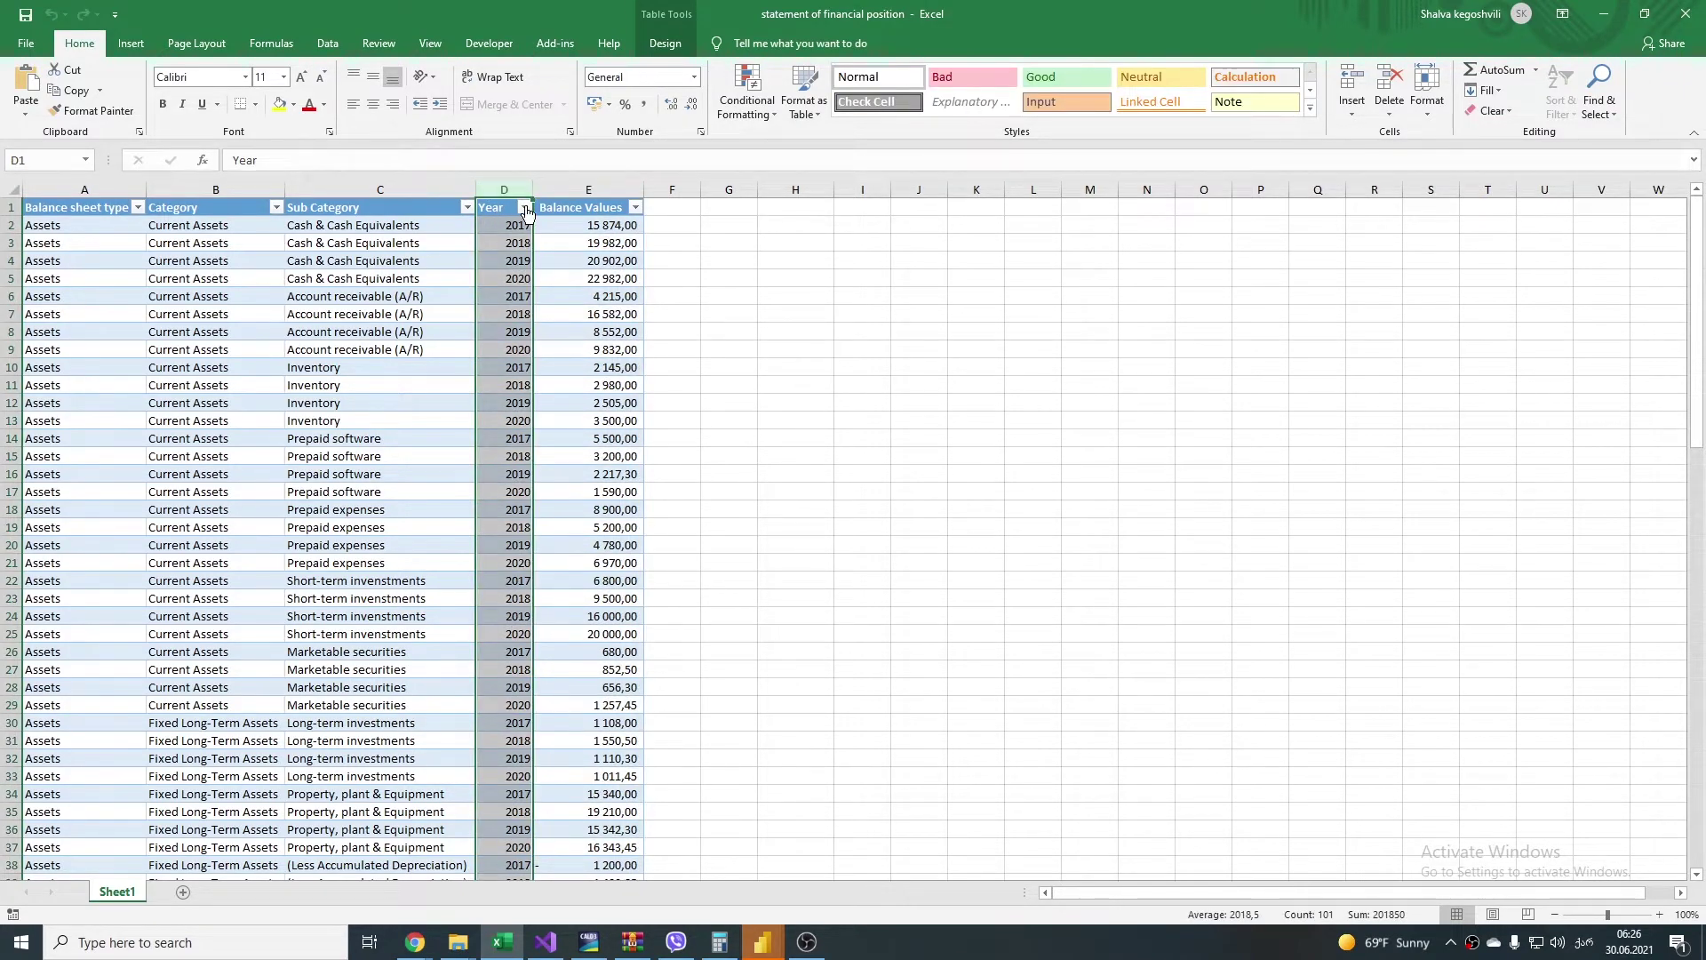
pyautogui.click(526, 211)
pyautogui.press('Escape')
pyautogui.click(468, 208)
pyautogui.click(361, 565)
pyautogui.click(86, 285)
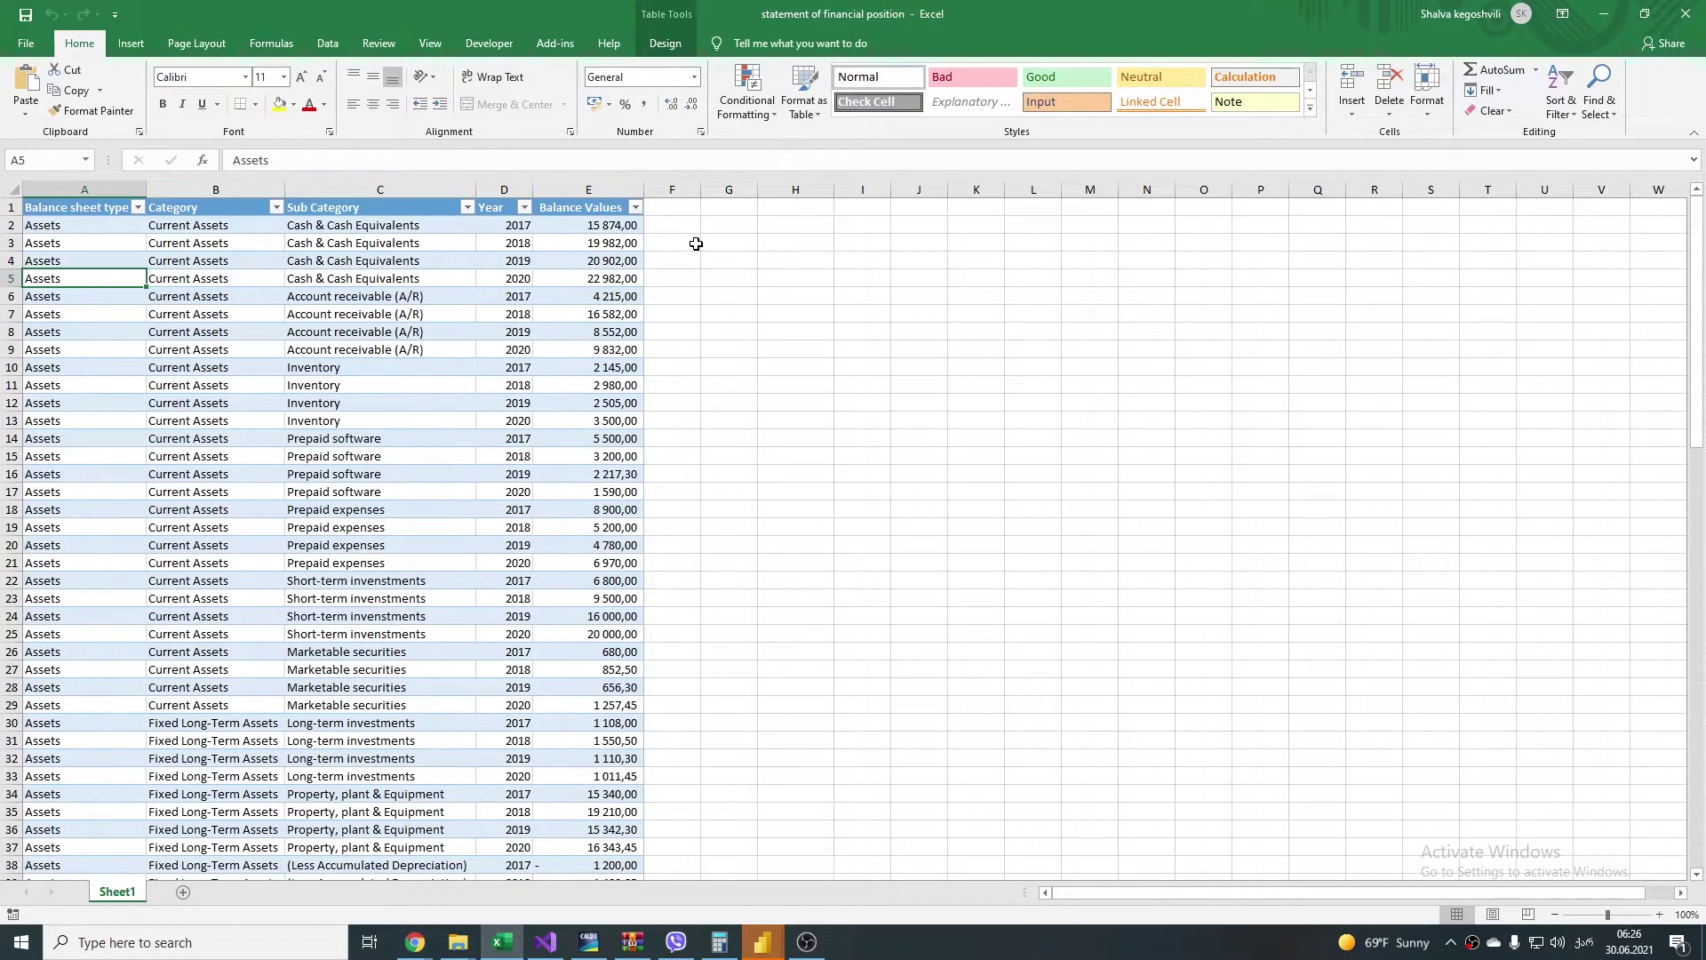
pyautogui.click(1684, 13)
# Step: Switch to Power BI Desktop and bring the Fposition table of statement of financial position.xlsx into Power Query for transformation
pyautogui.rightClick(280, 271)
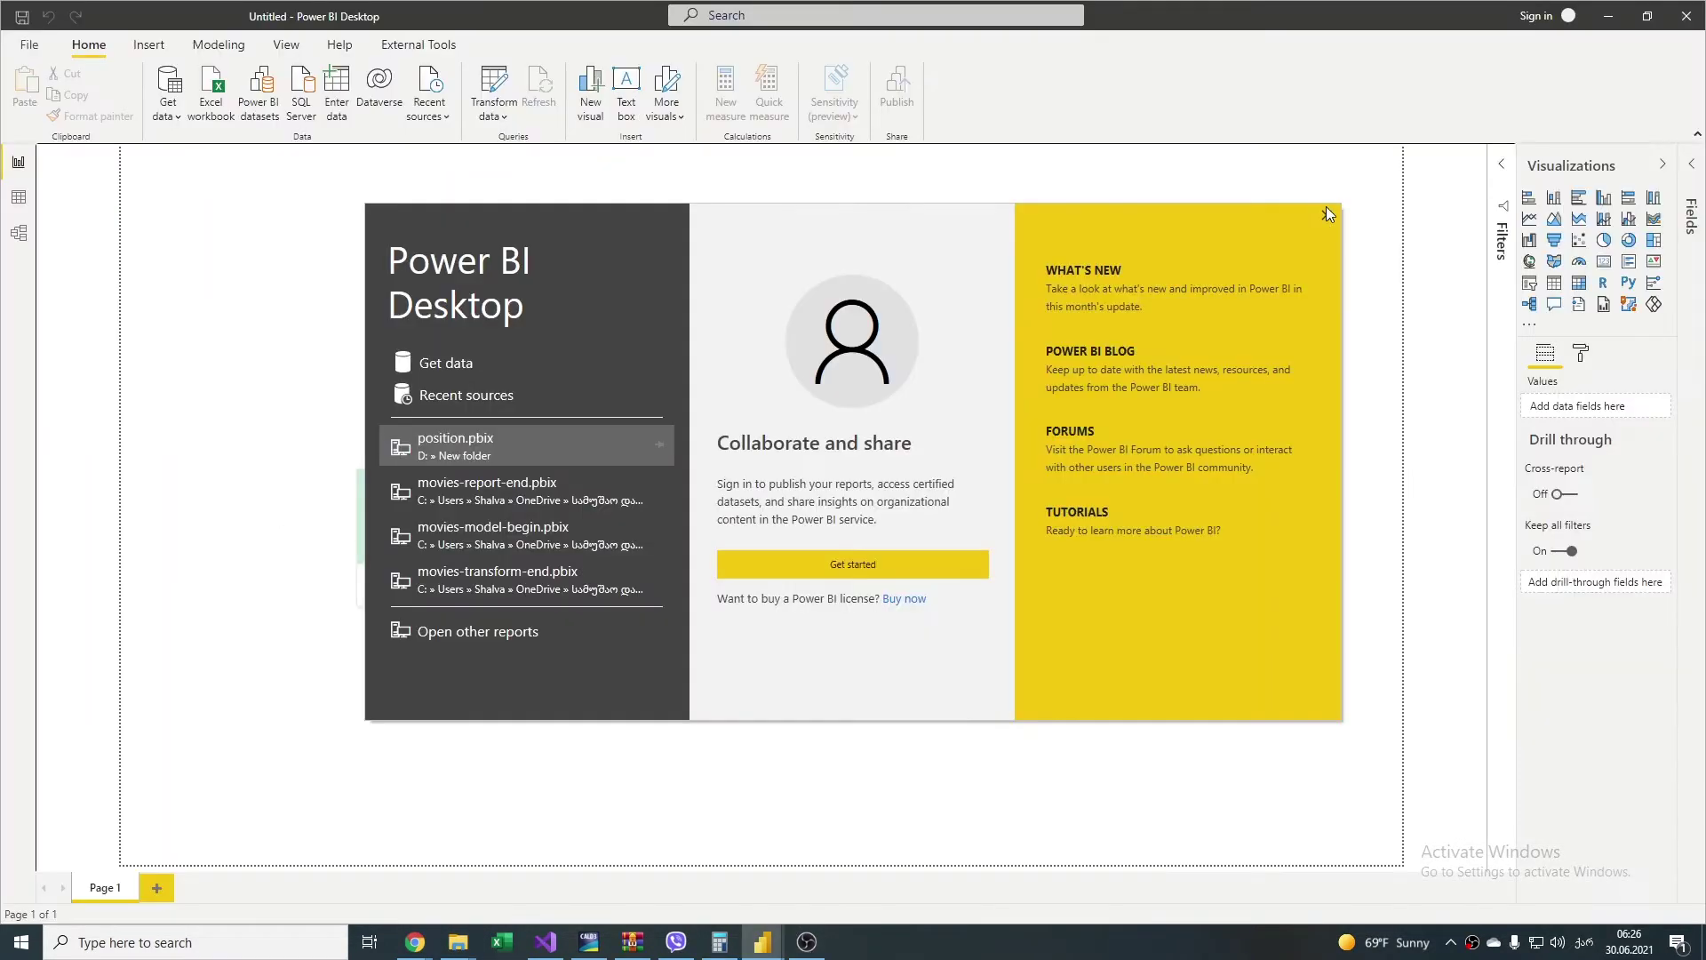
pyautogui.click(1327, 210)
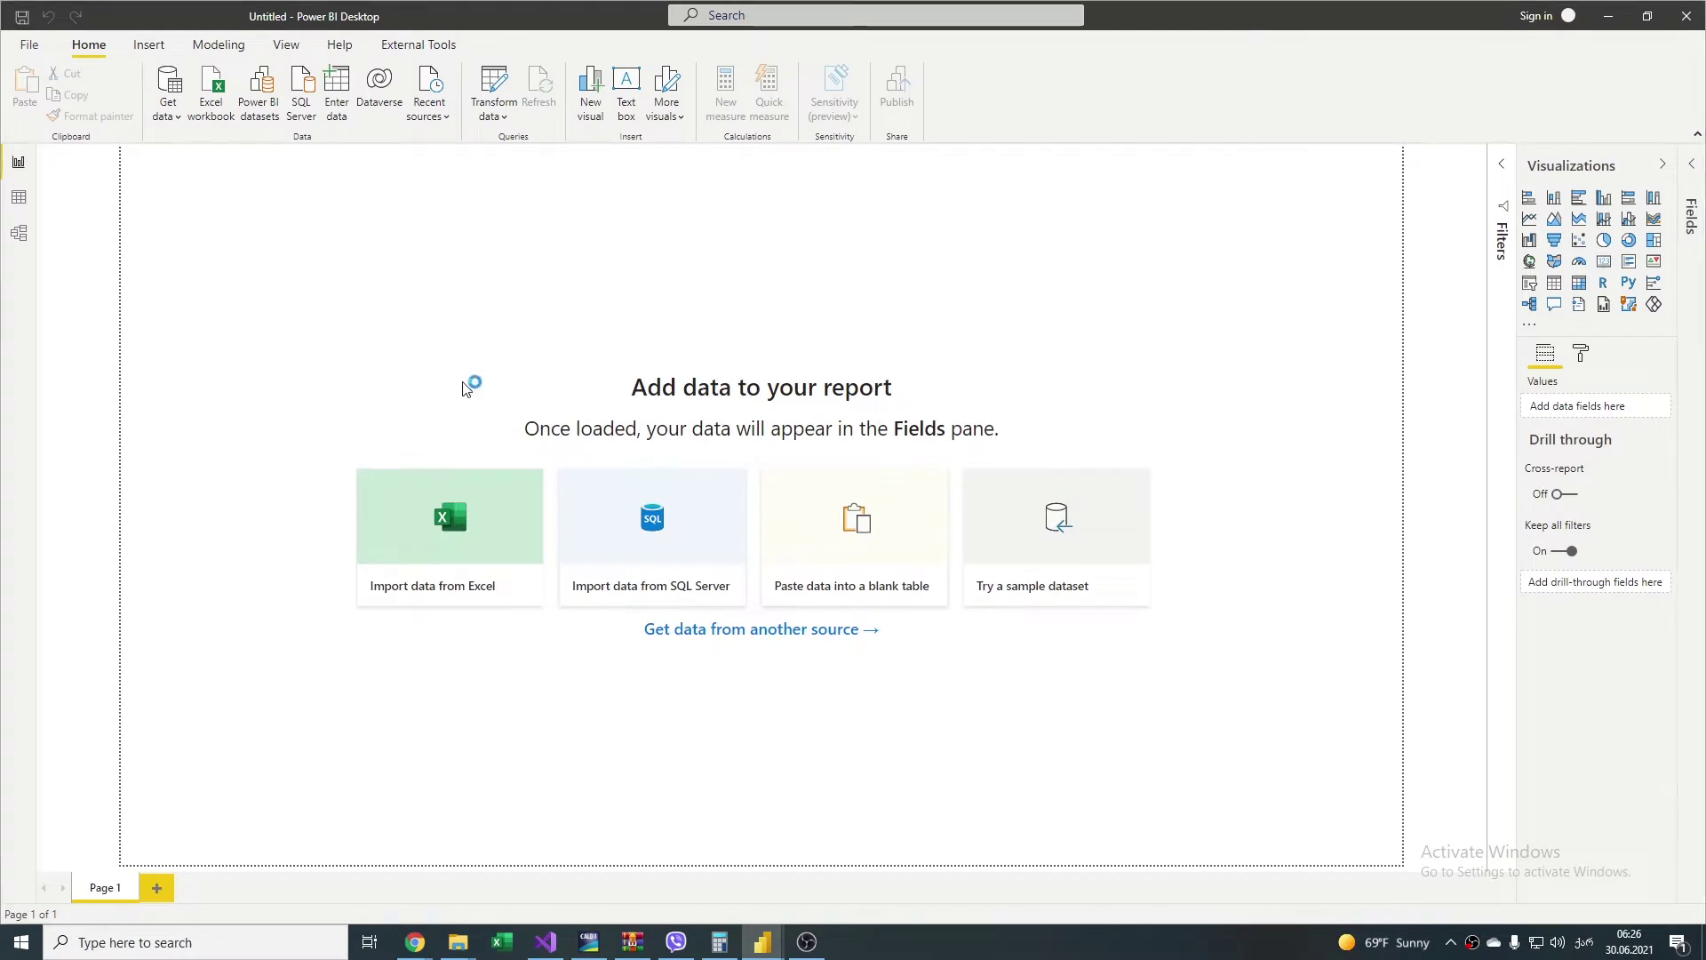
pyautogui.click(517, 299)
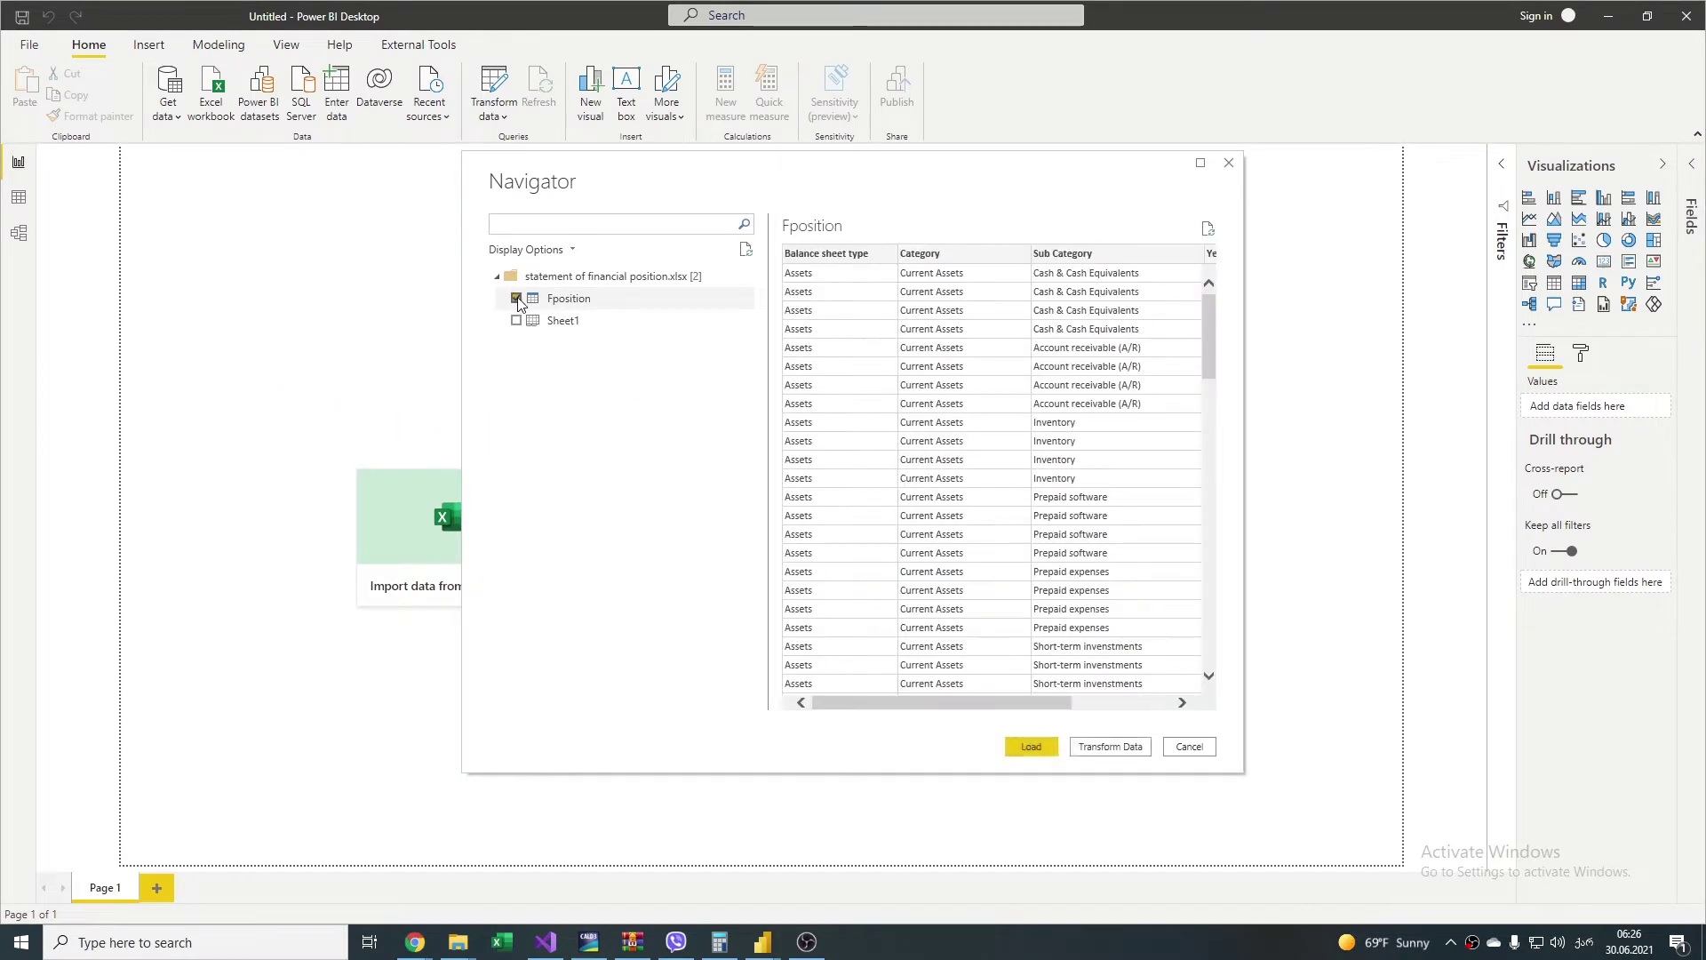
pyautogui.click(1109, 746)
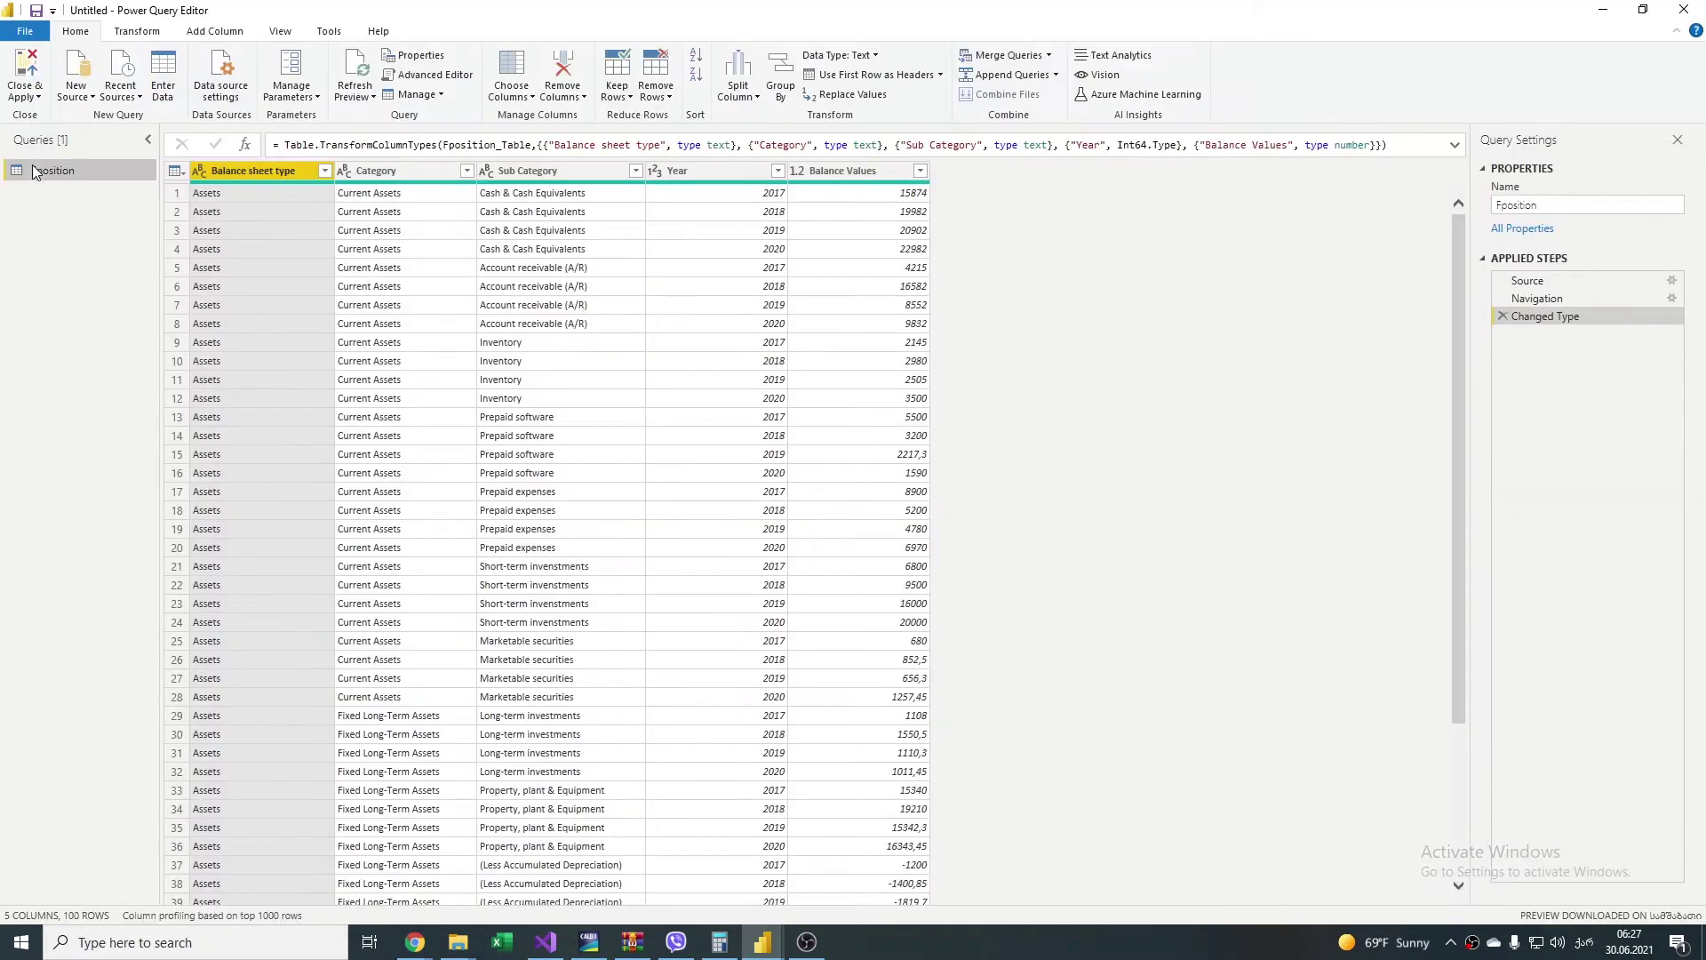
# Step: Duplicate the Fposition query and reduce the copy to the Sub Category column without duplicate values
pyautogui.rightClick(34, 171)
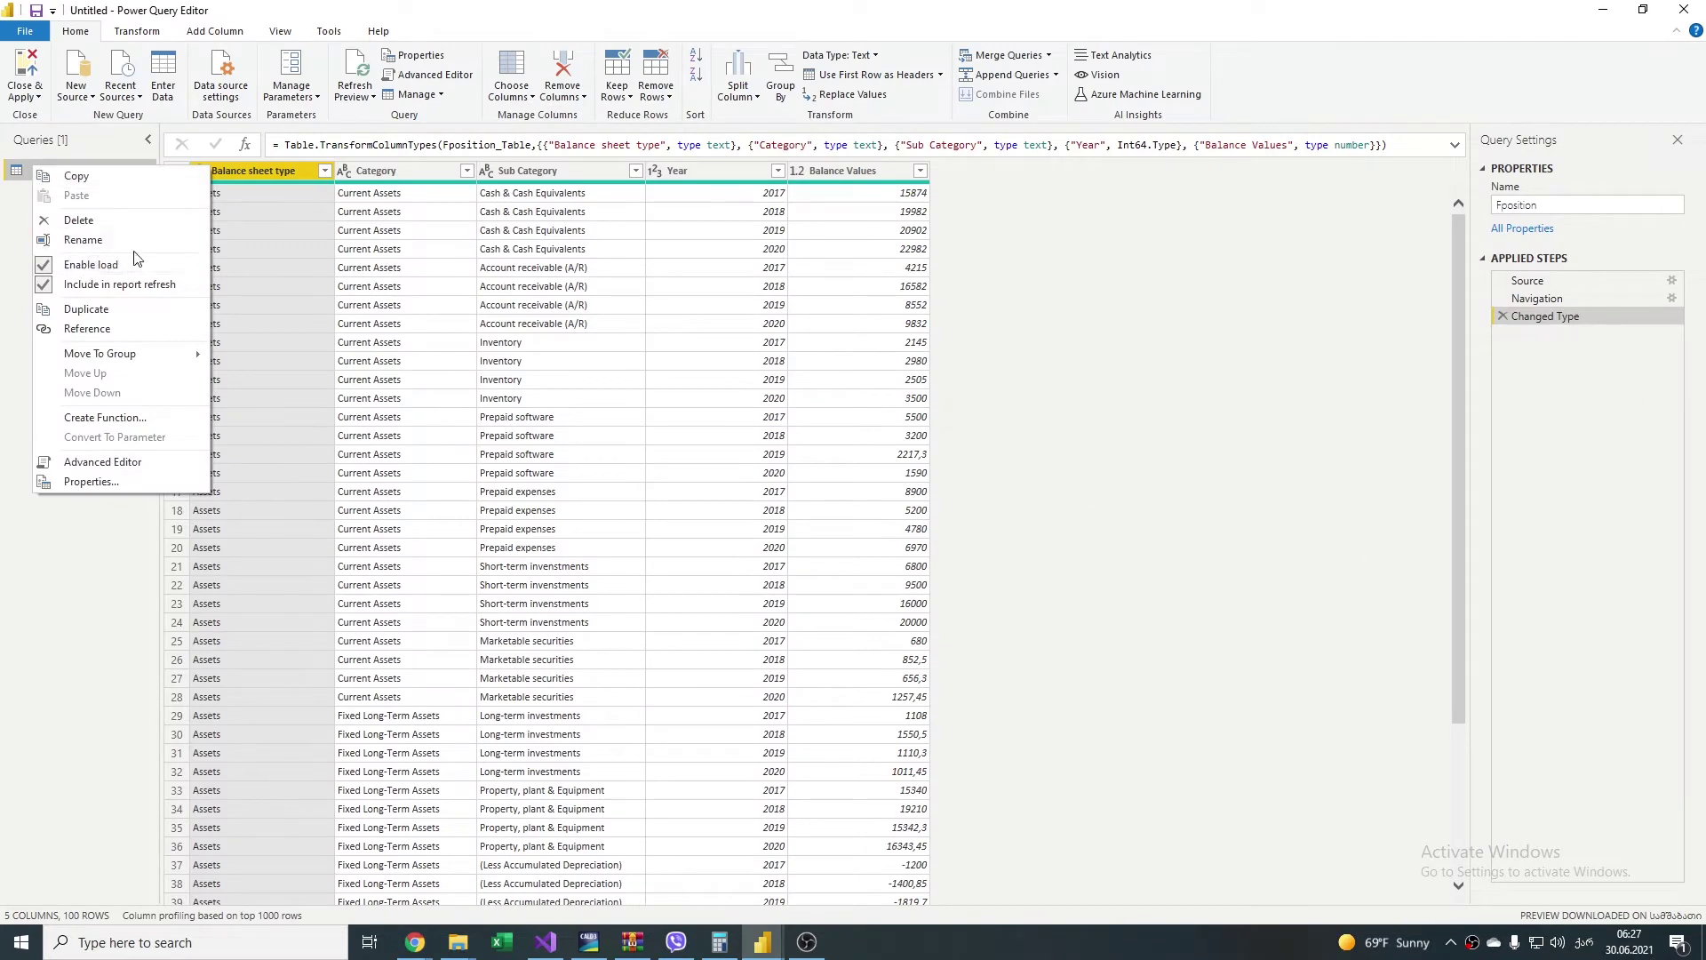
pyautogui.click(117, 307)
pyautogui.rightClick(533, 171)
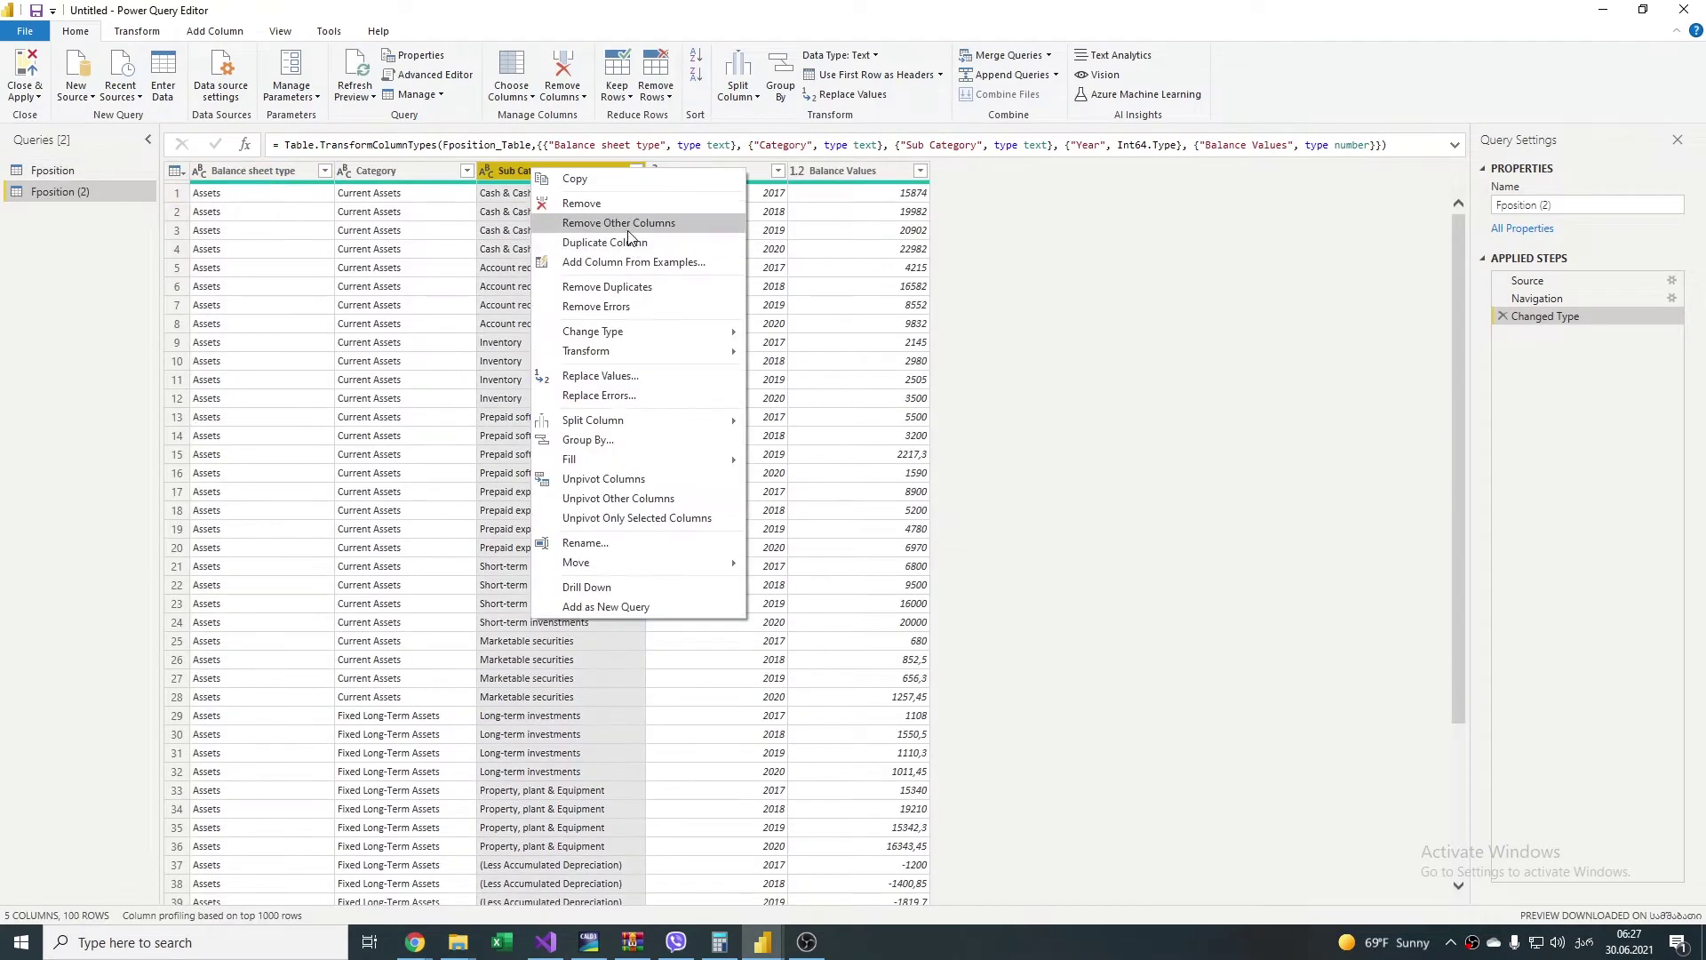
pyautogui.click(627, 227)
pyautogui.rightClick(269, 176)
pyautogui.click(338, 293)
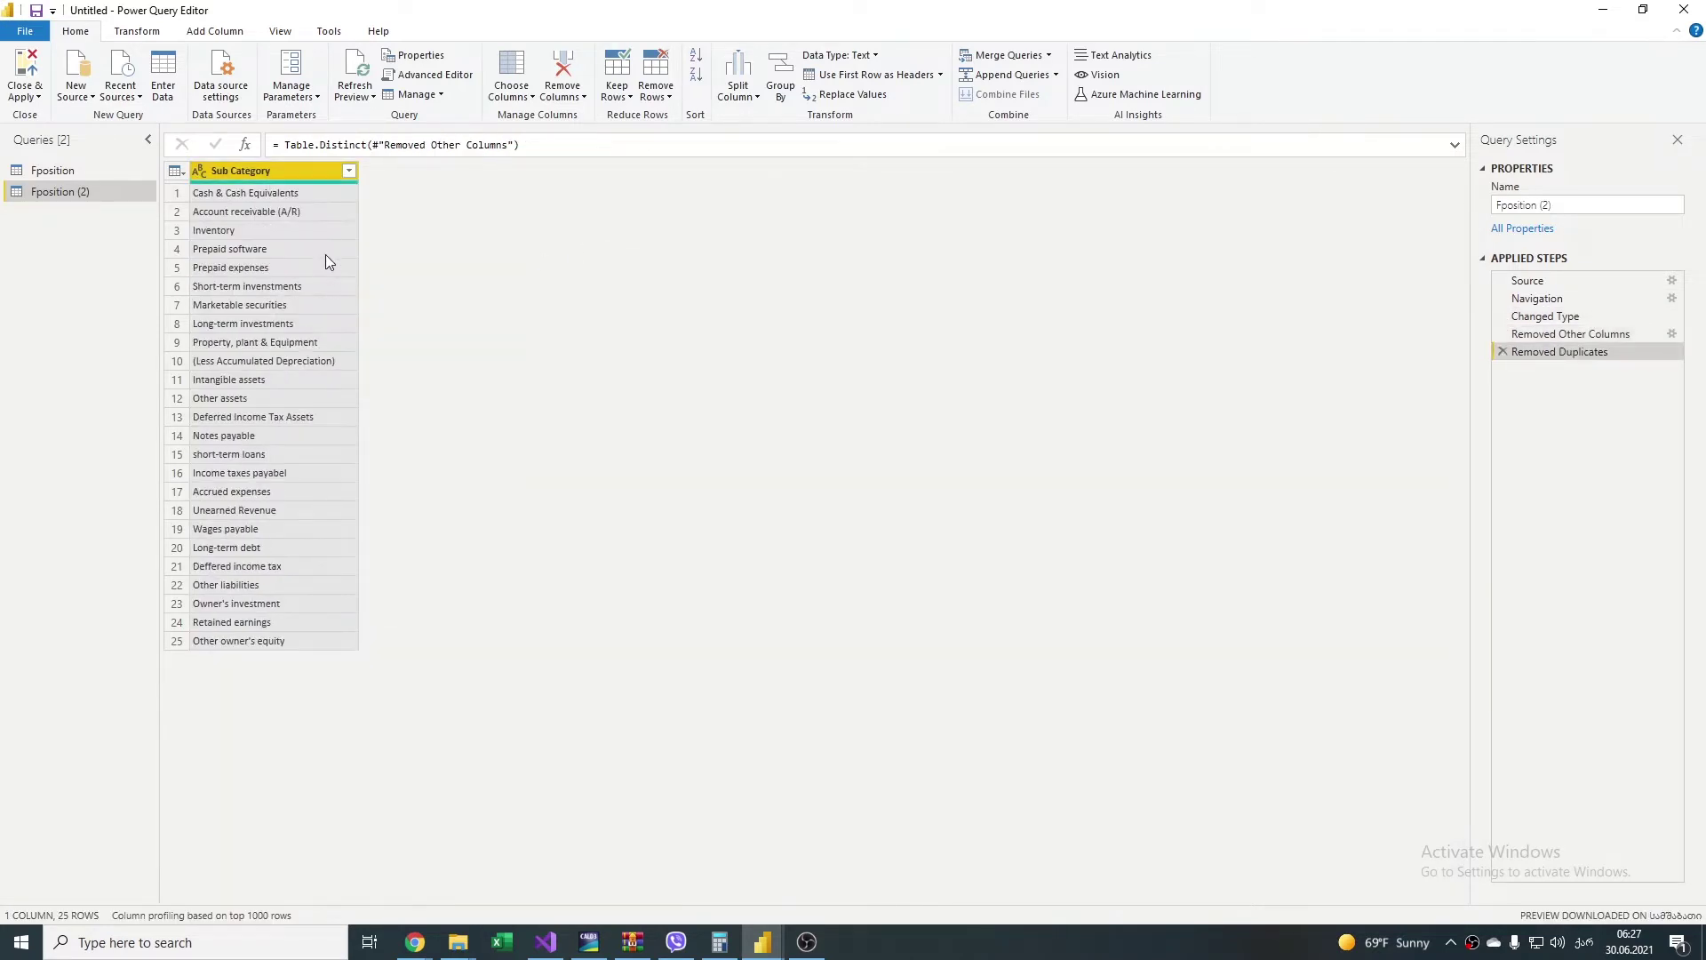
# Step: Add an index column starting from 1 to the list of unique subcategories and check its order
pyautogui.click(214, 31)
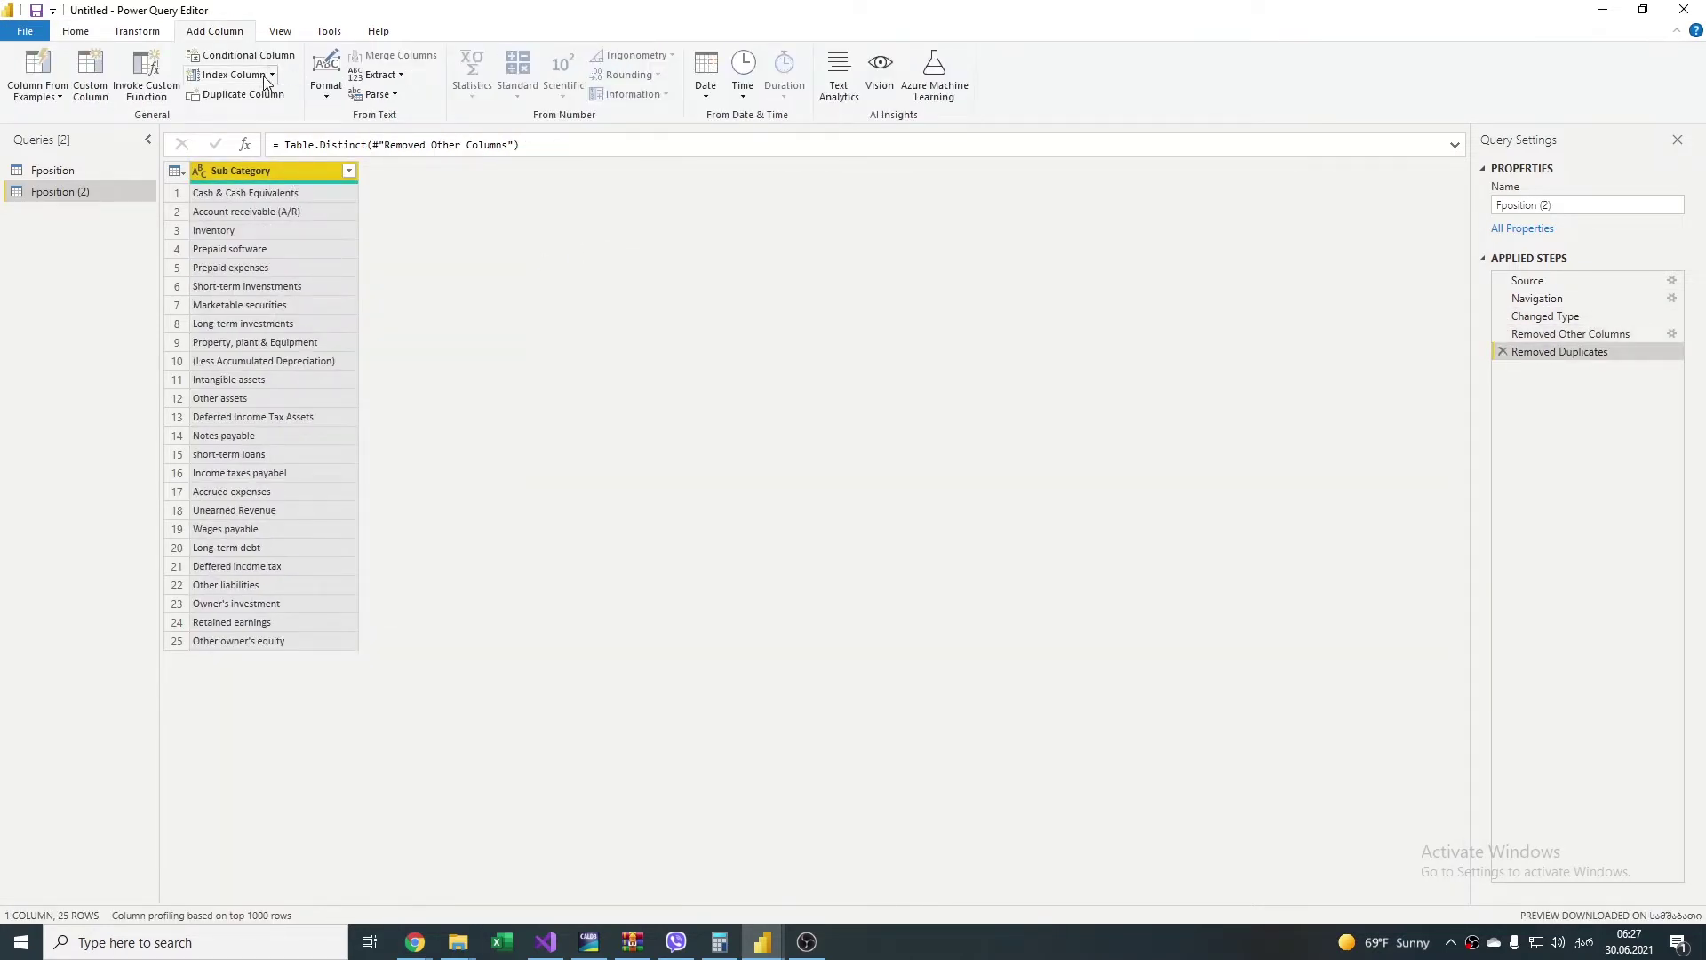
pyautogui.click(271, 77)
pyautogui.click(233, 111)
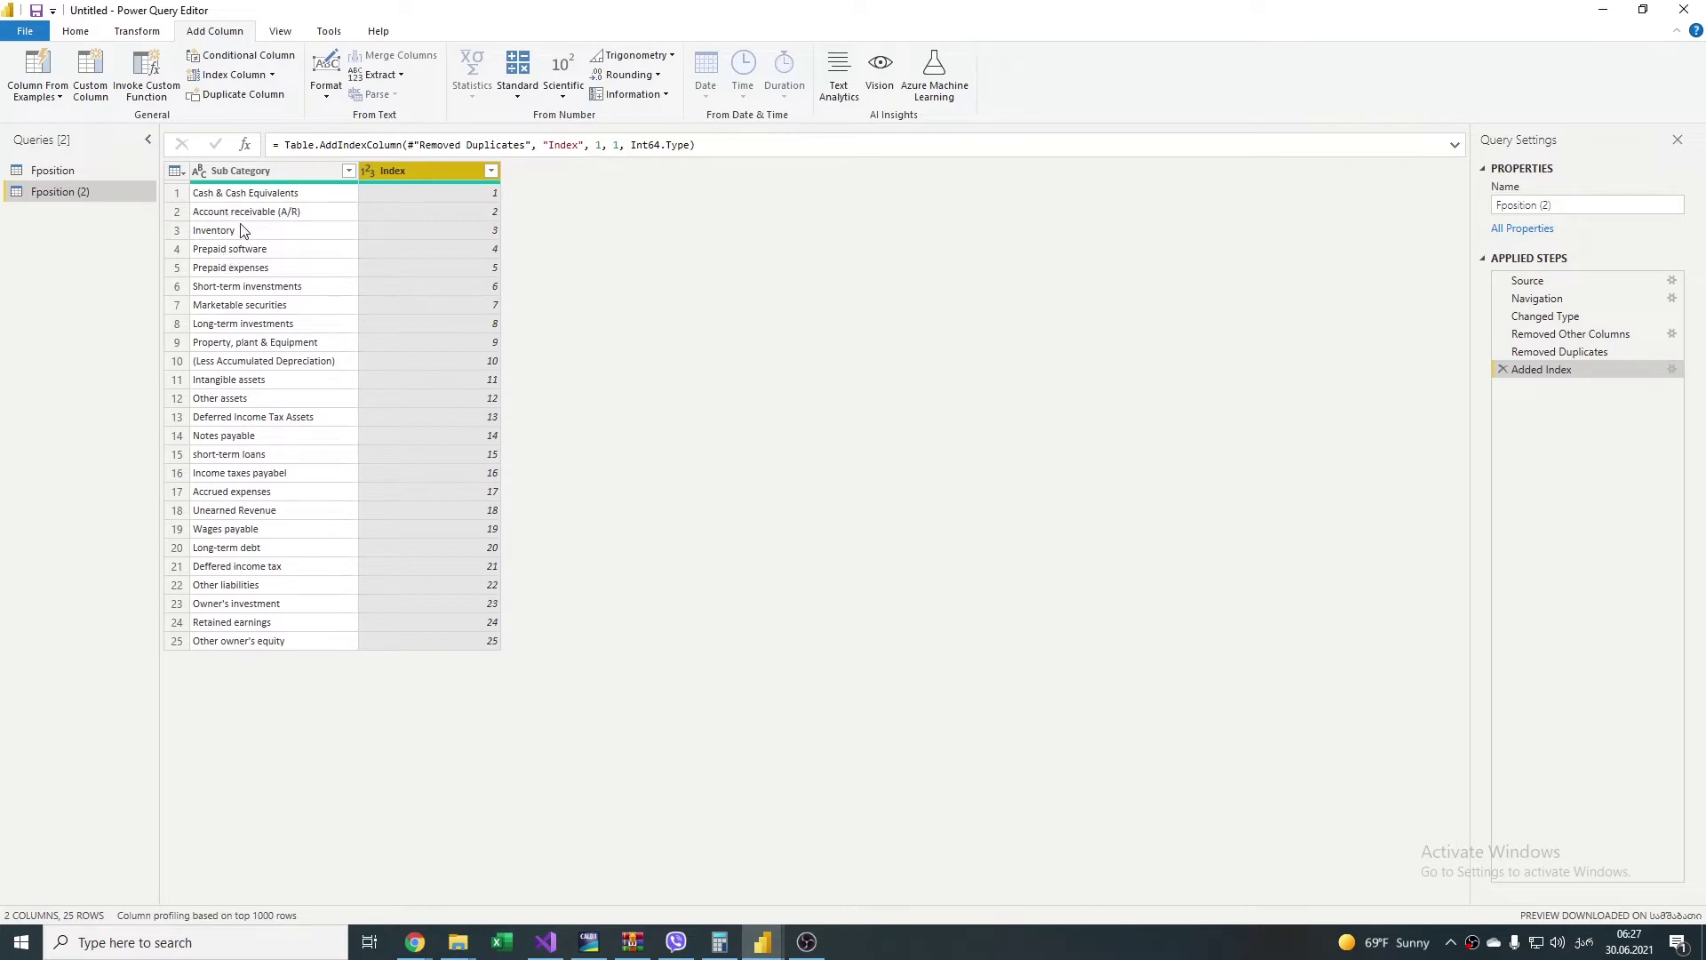
pyautogui.click(238, 193)
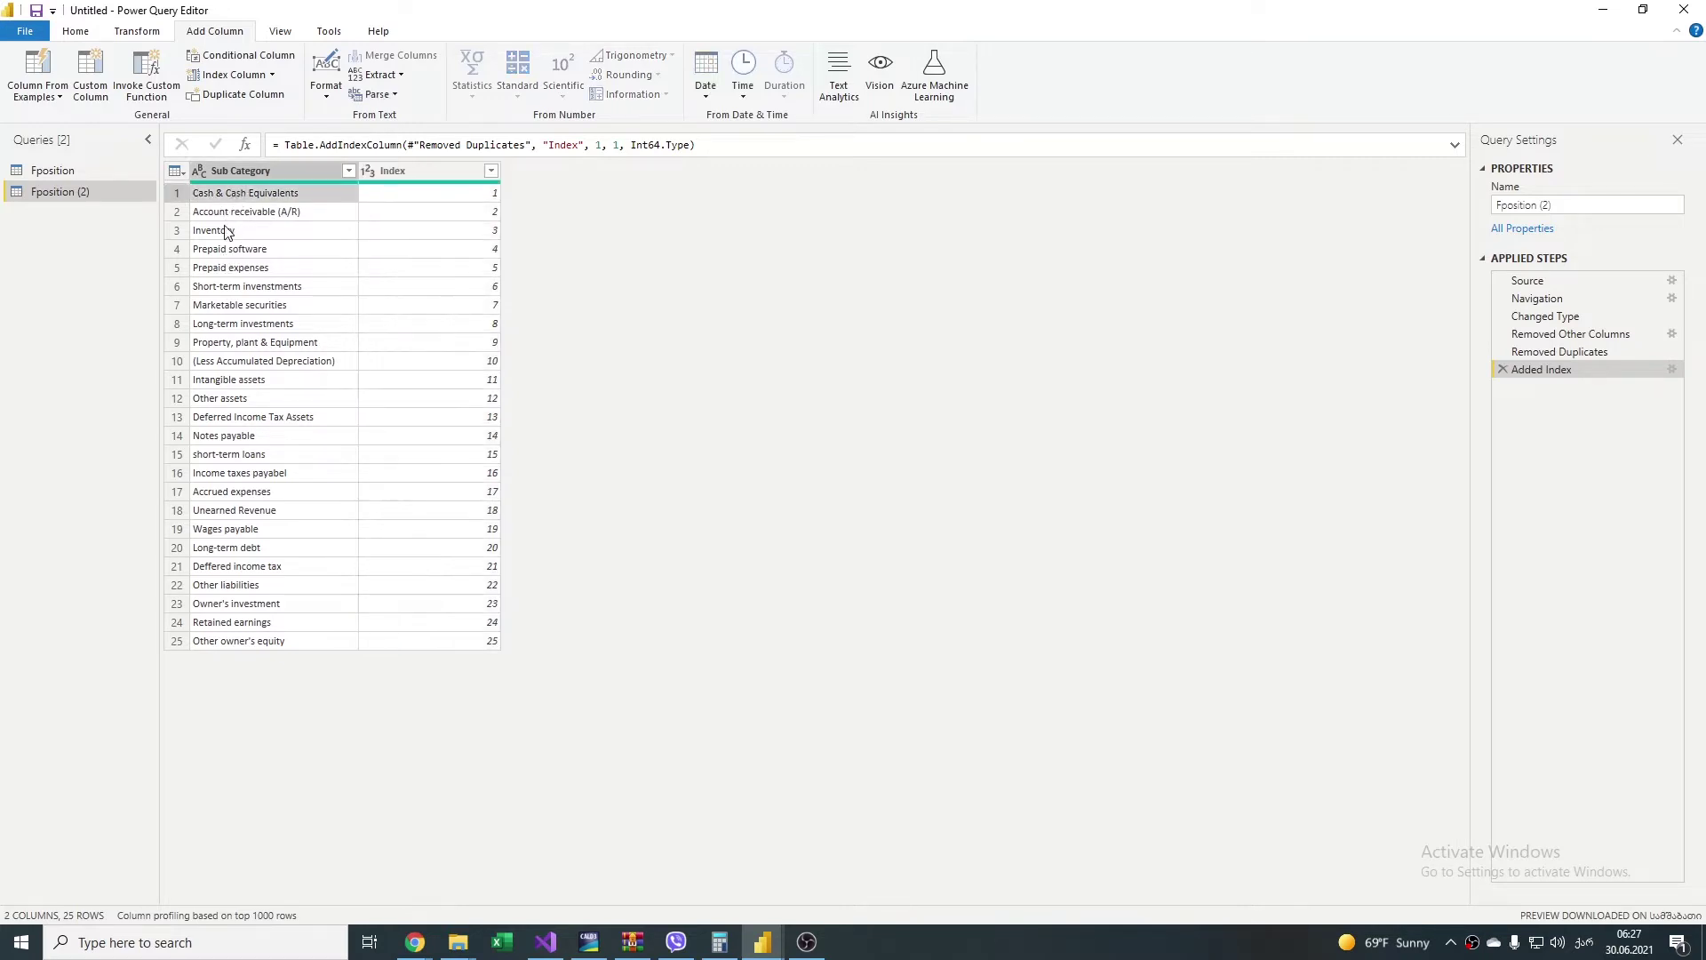
pyautogui.click(236, 399)
pyautogui.click(228, 418)
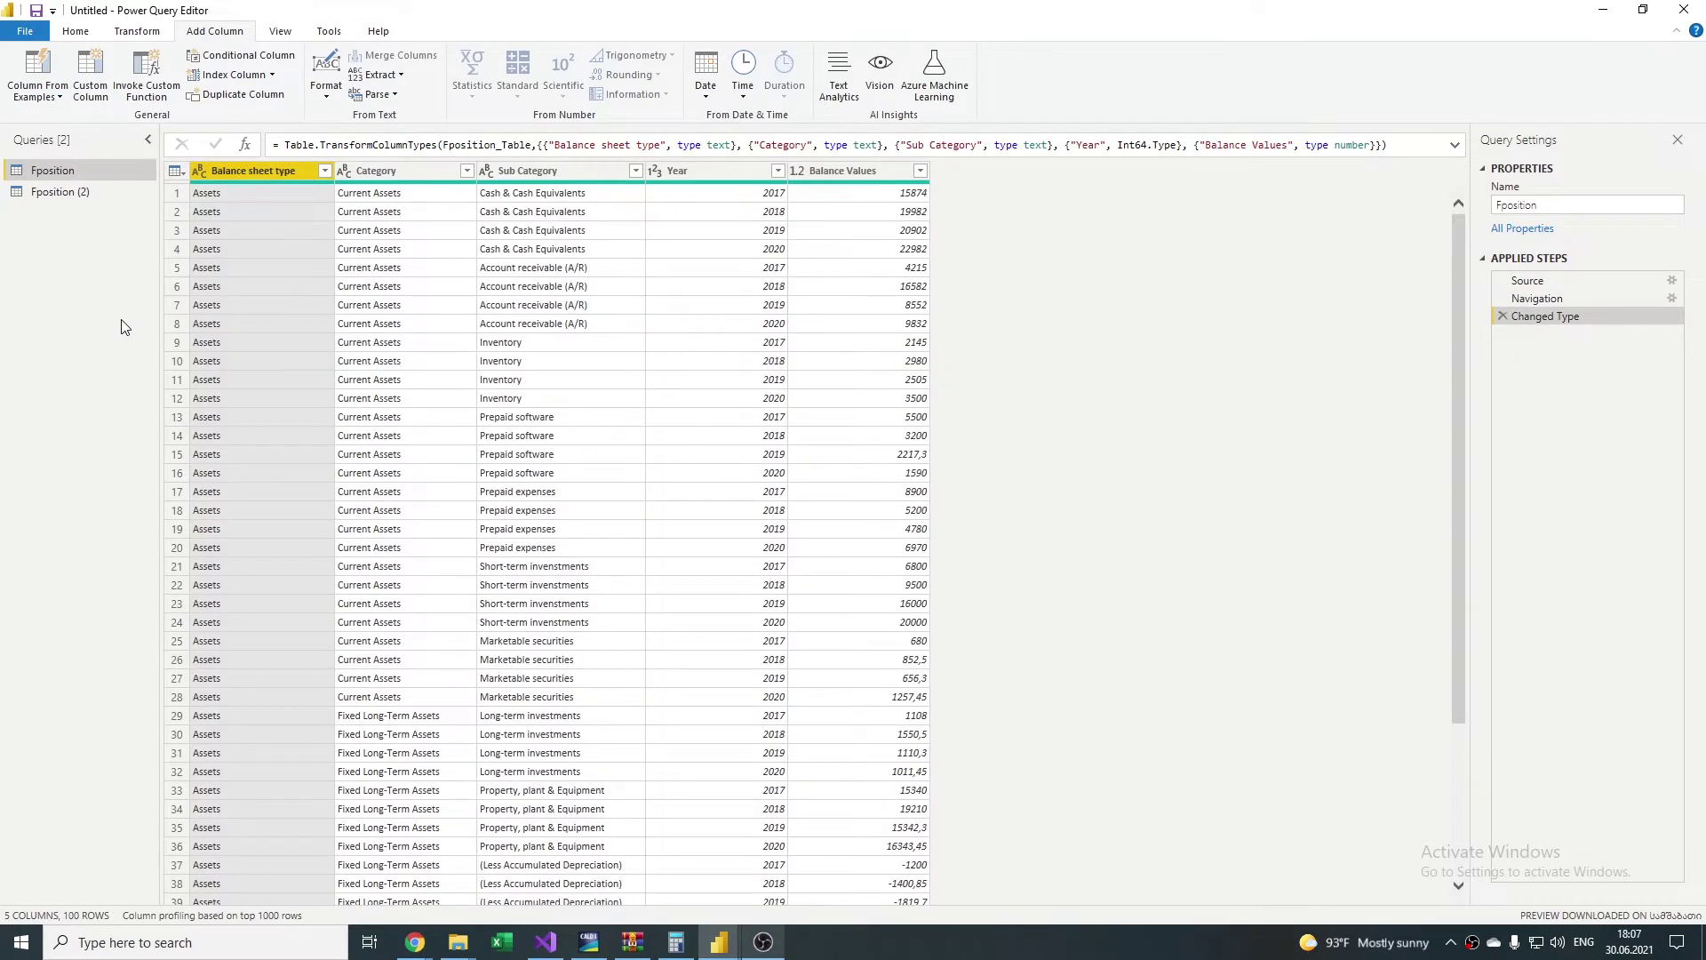
# Step: Create a blank query and replace its Source line in the Advanced Editor with Stardate=#date(2017,01,01)
pyautogui.click(76, 34)
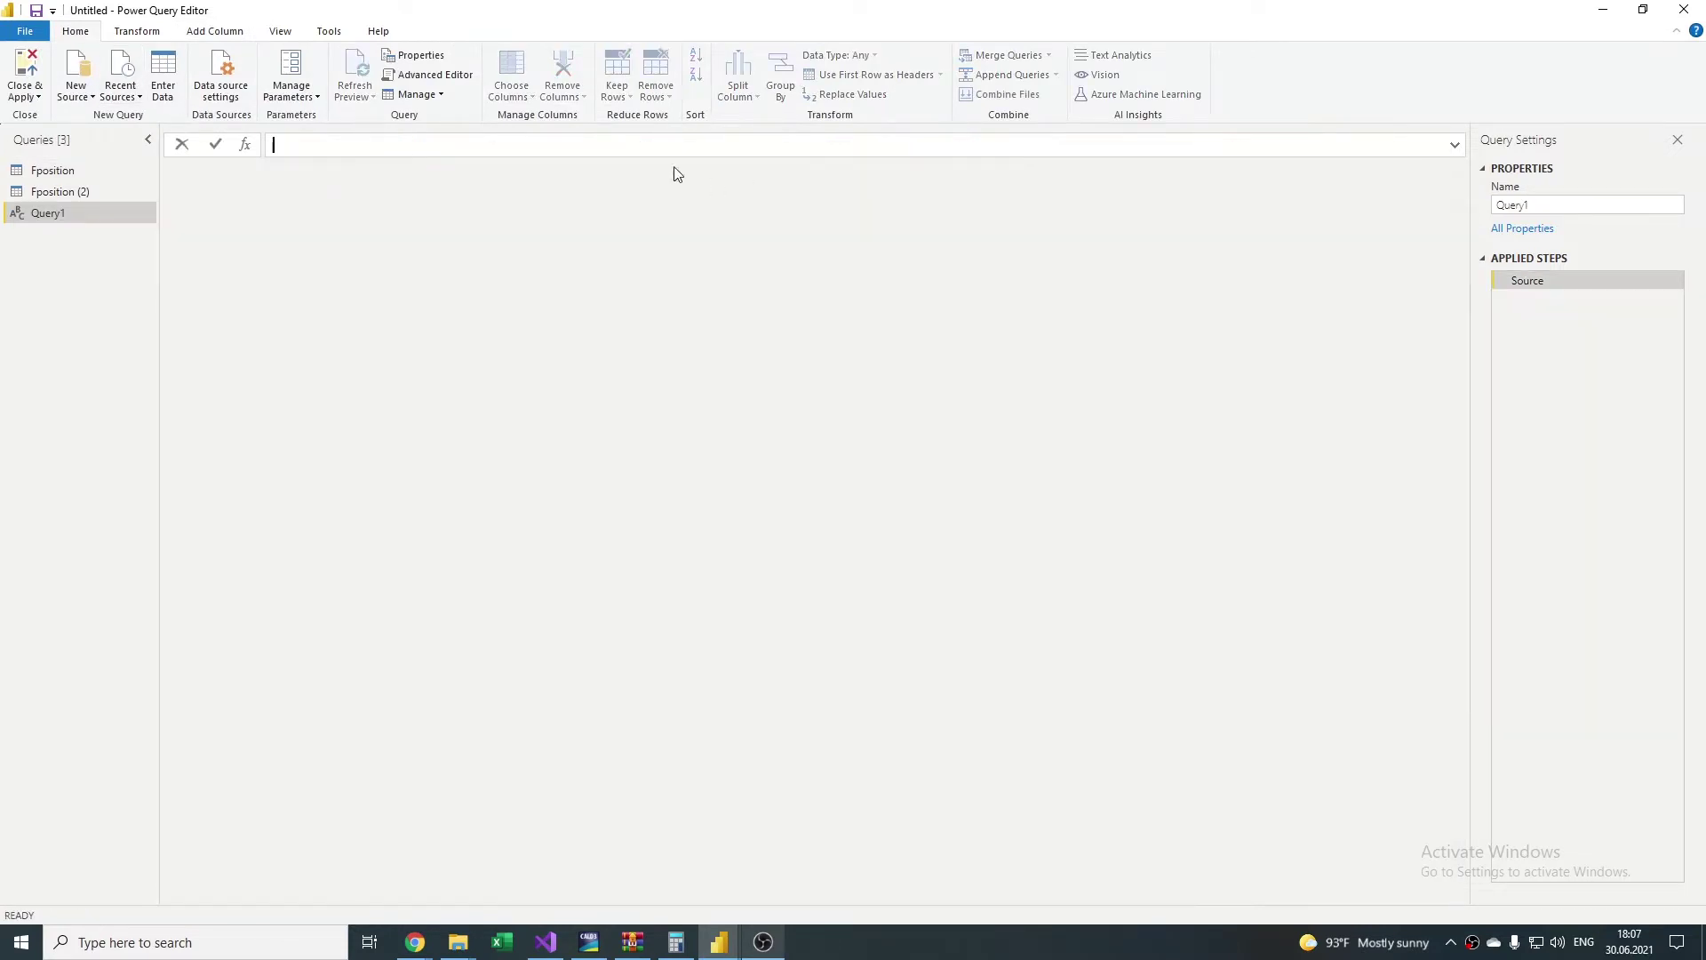
pyautogui.click(424, 75)
pyautogui.click(489, 109)
pyautogui.press('BackSpace')
pyautogui.press('BackSpace')
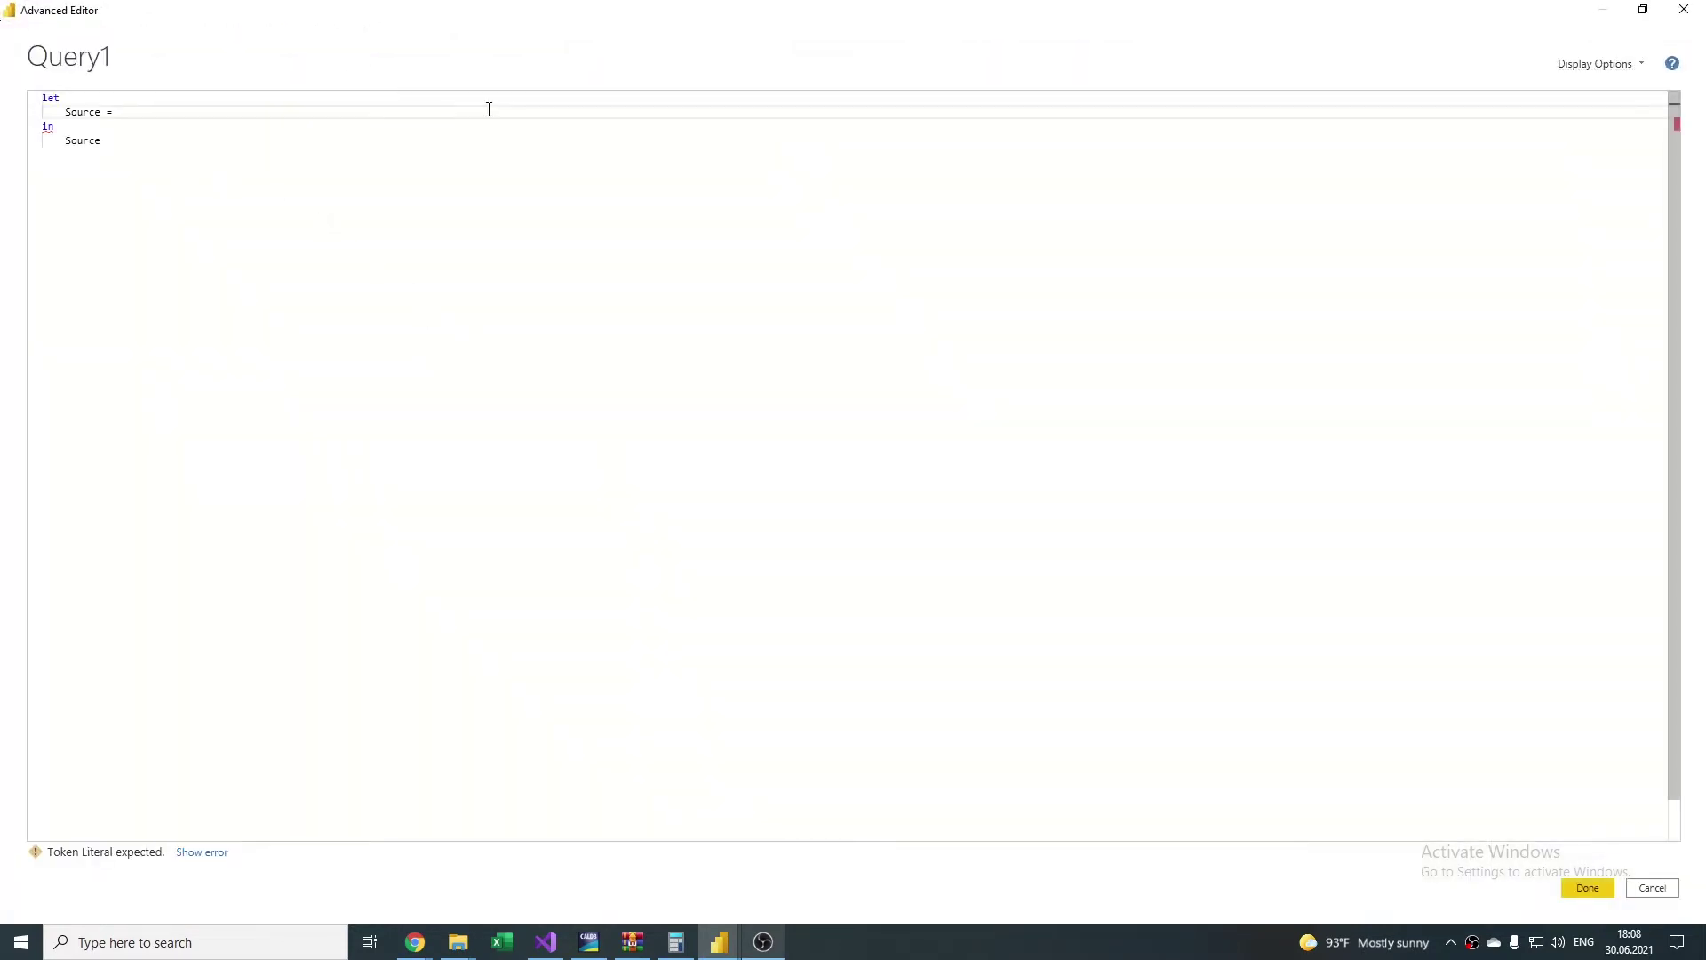
pyautogui.hotkey('shift', 'Home')
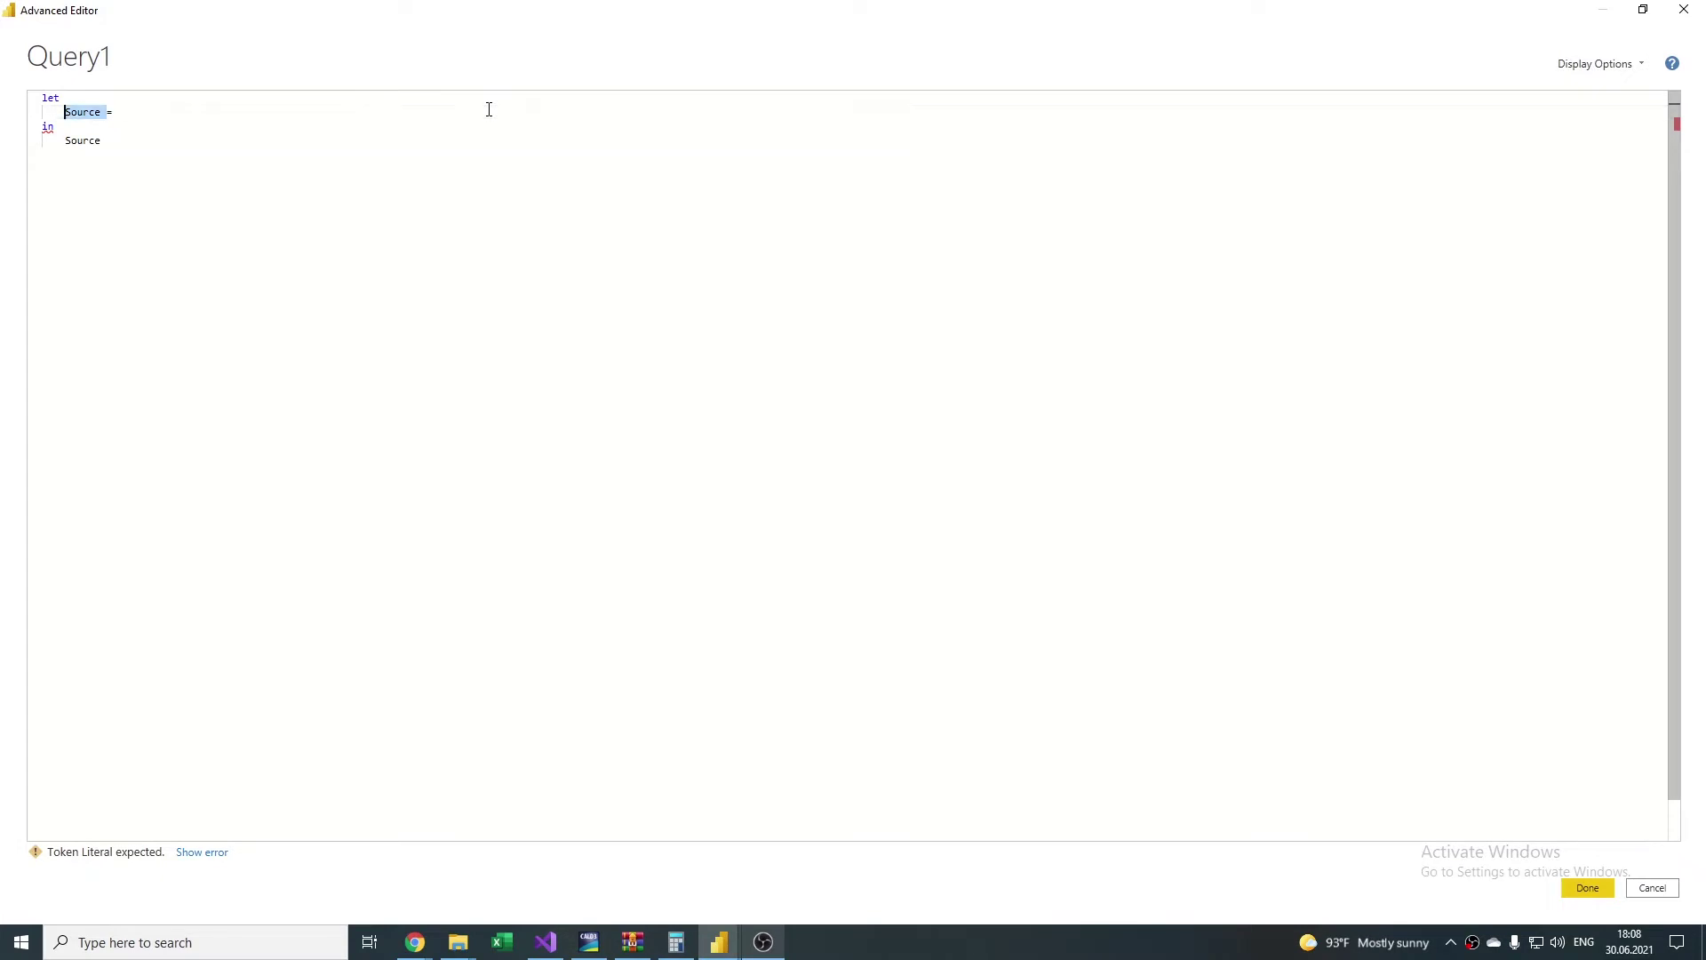
pyautogui.write('Stardate=#')
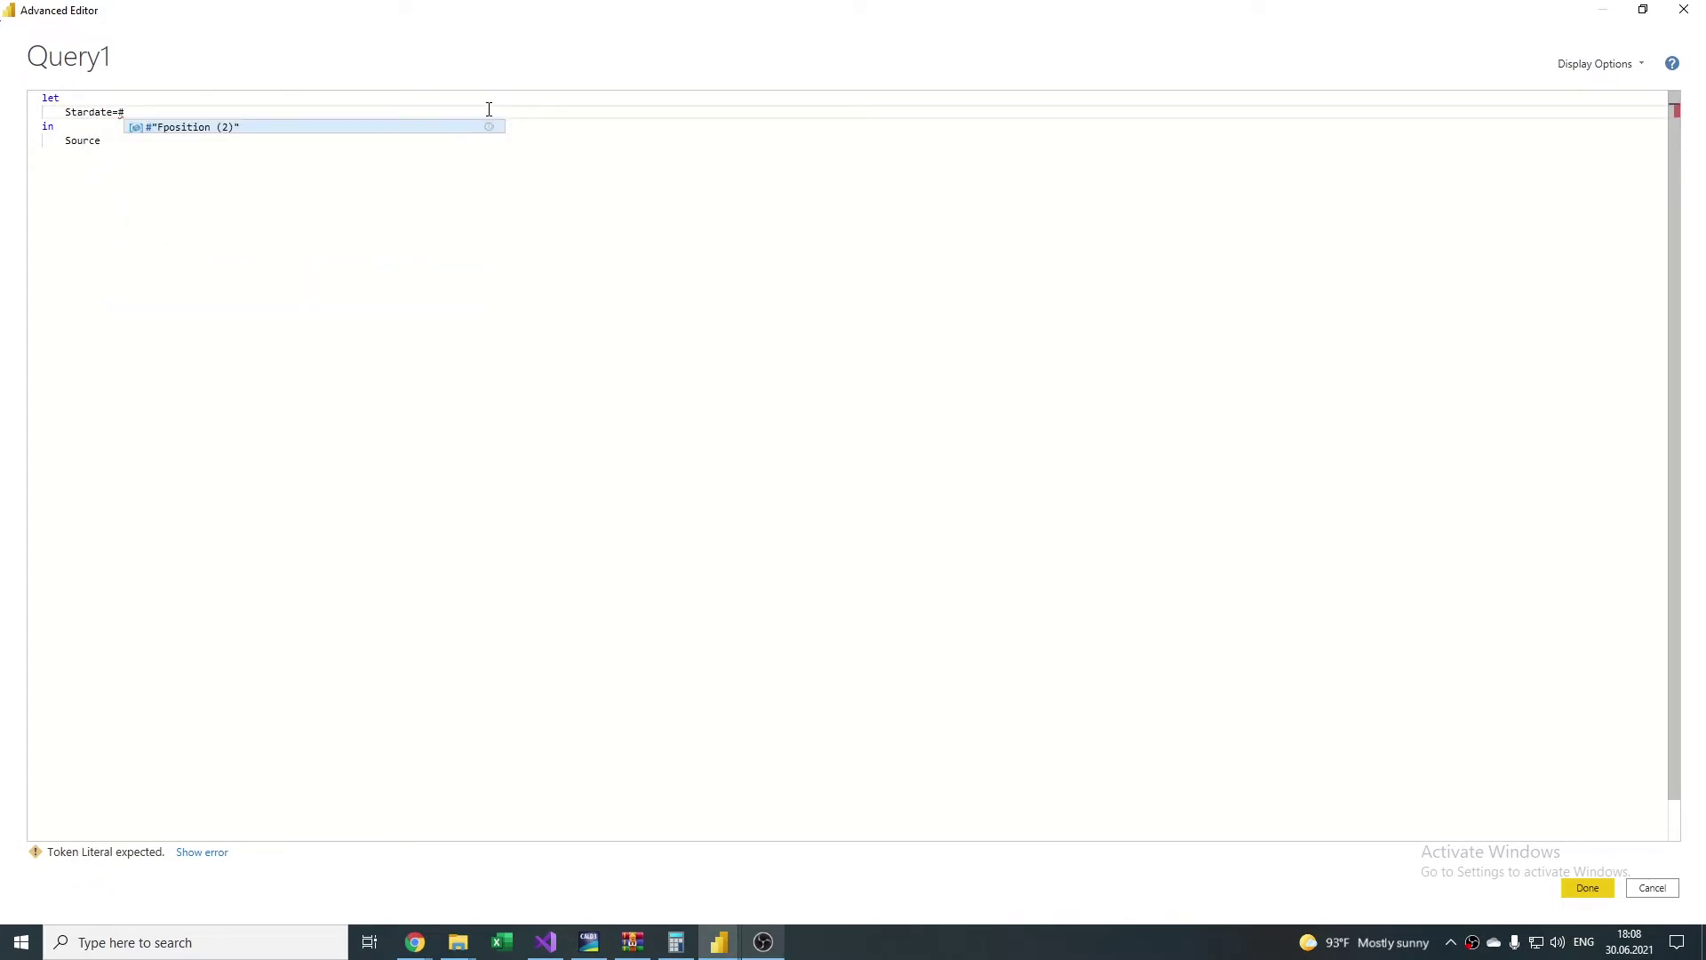
pyautogui.write('date(2017,01,01')
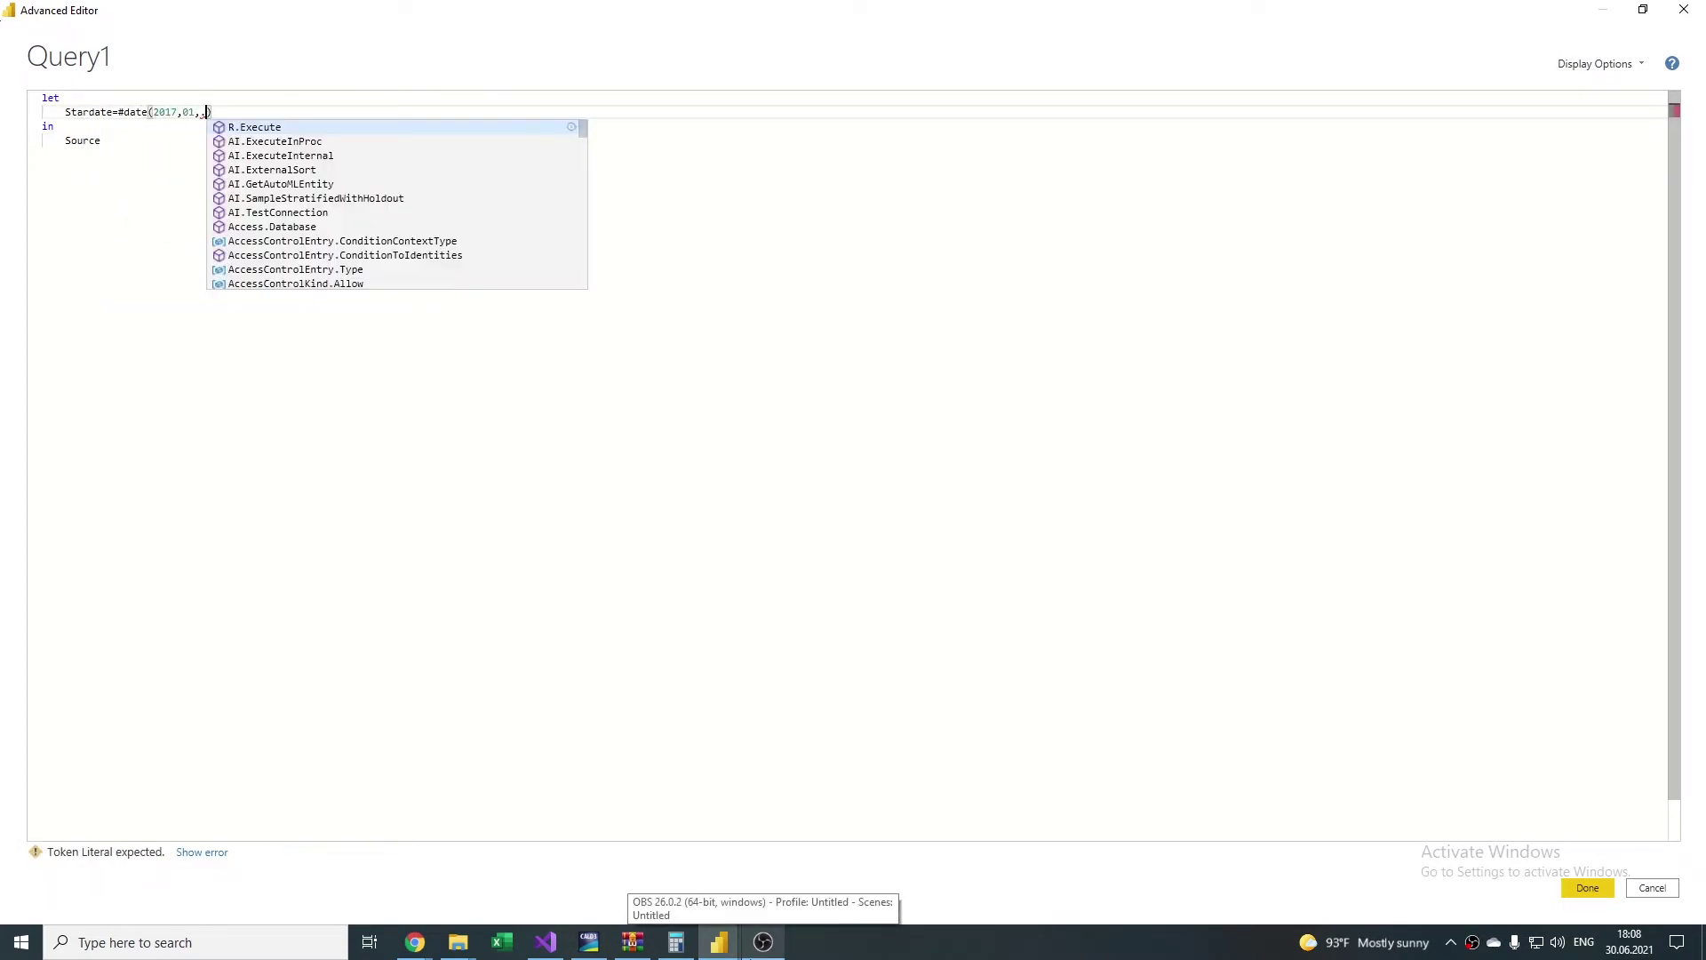
# Step: Make the query return Stardate instead of Source and apply the code
pyautogui.click(179, 109)
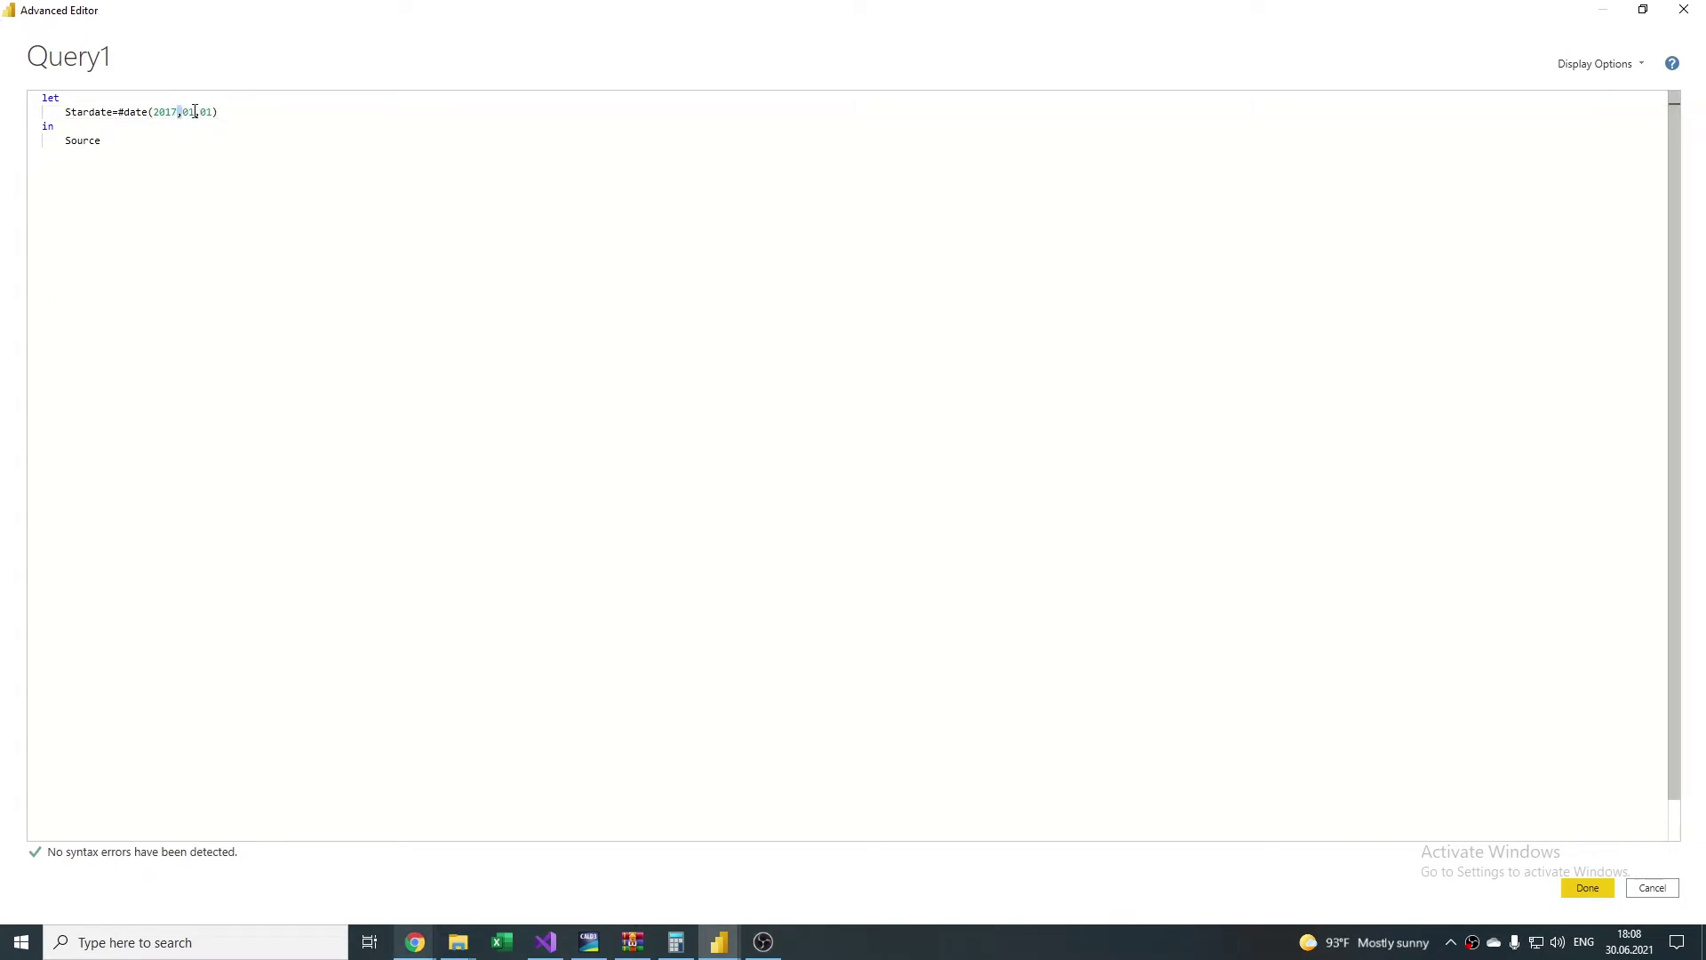
pyautogui.moveTo(195, 111); pyautogui.dragTo(202, 112)
pyautogui.doubleClick(88, 112)
pyautogui.hotkey('ctrl', 'c')
pyautogui.doubleClick(83, 140)
pyautogui.hotkey('ctrl', 'v')
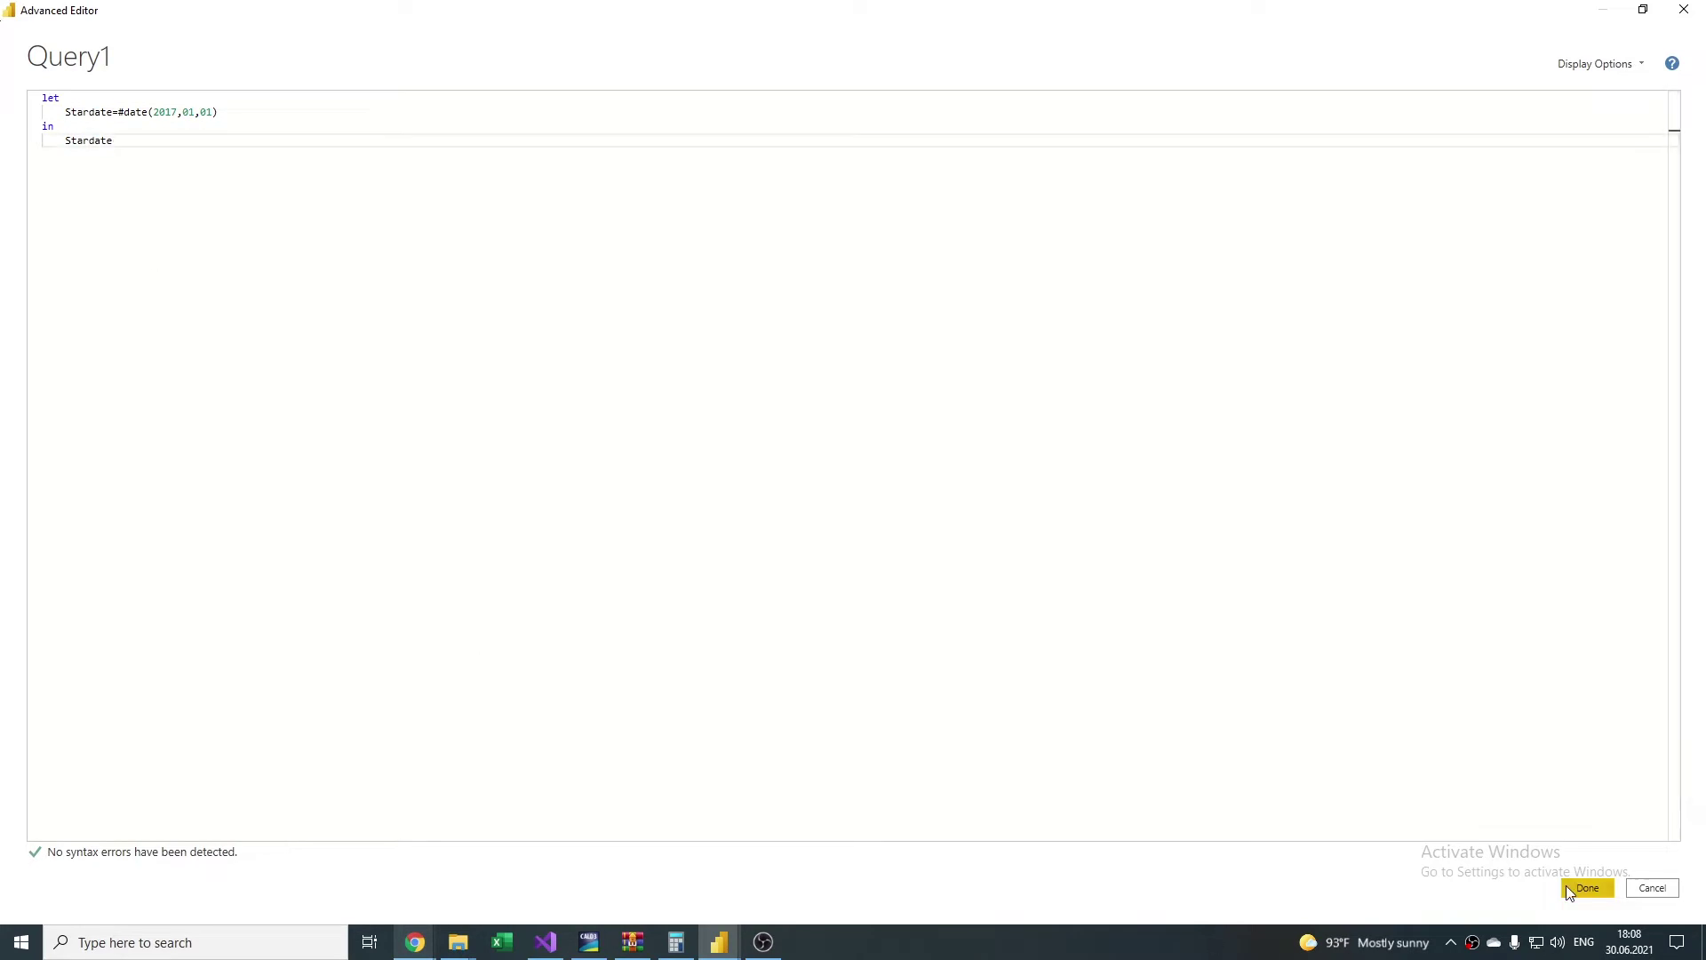
pyautogui.click(1587, 887)
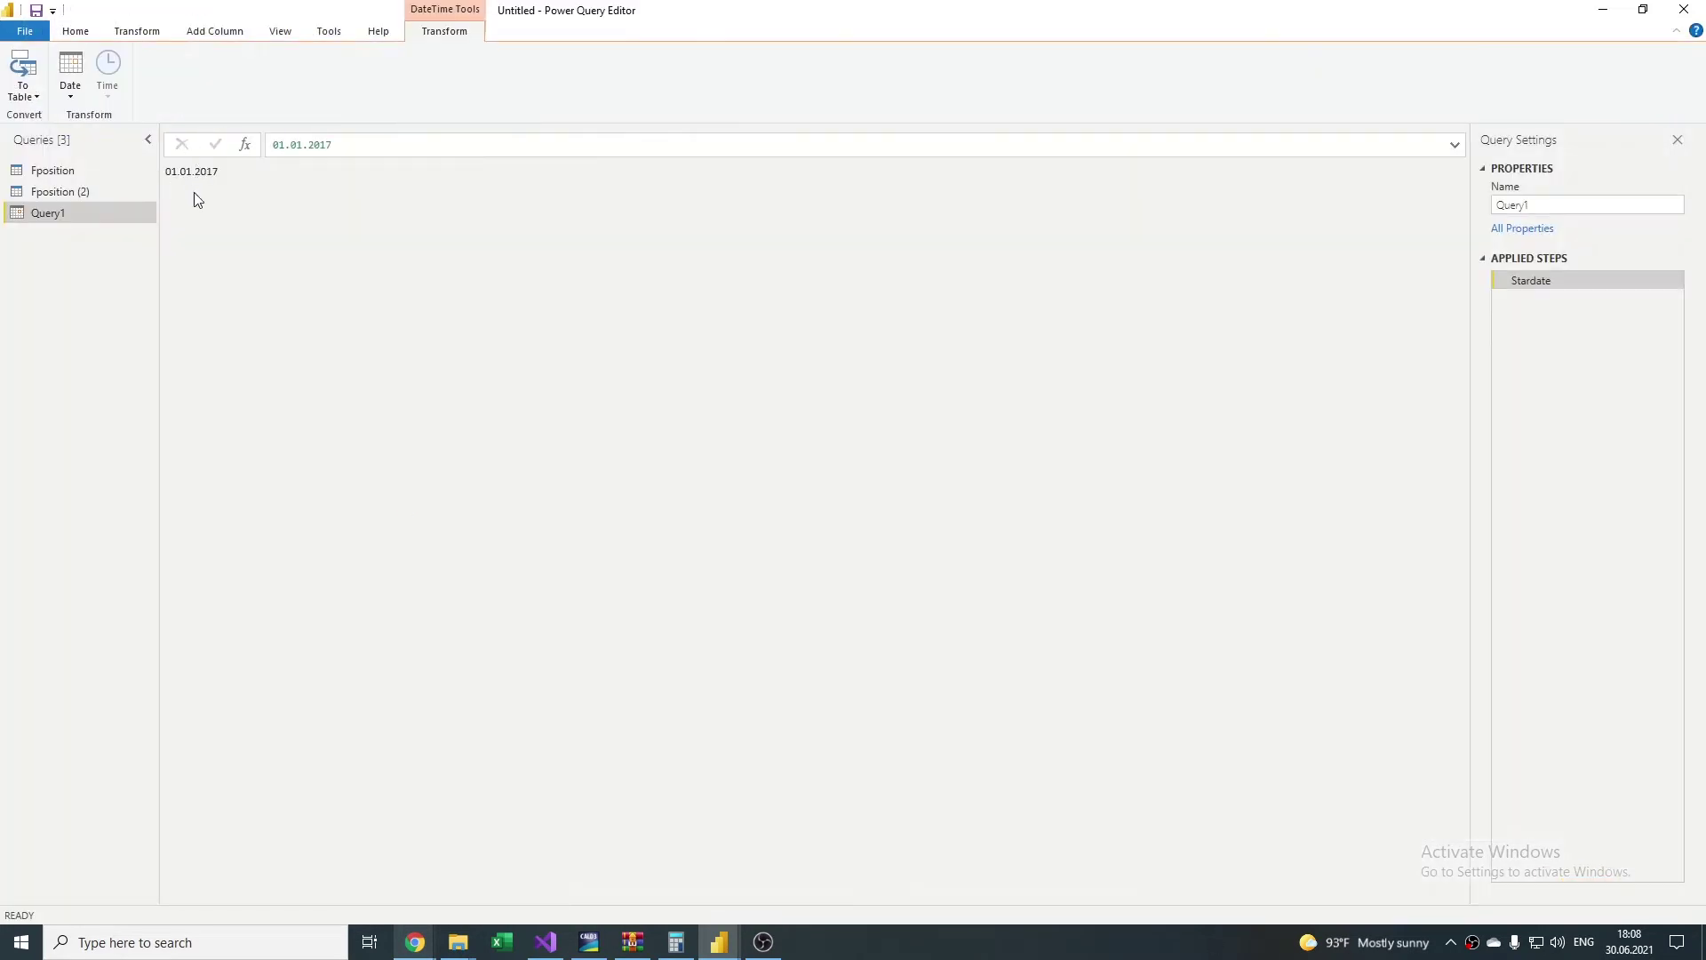
# Step: Add the line Period=3 after the Stardate definition in Query1's code, separating the lines with commas
pyautogui.click(92, 32)
pyautogui.click(392, 76)
pyautogui.write(',01,01)')
pyautogui.press('Return')
pyautogui.write('Period=3,')
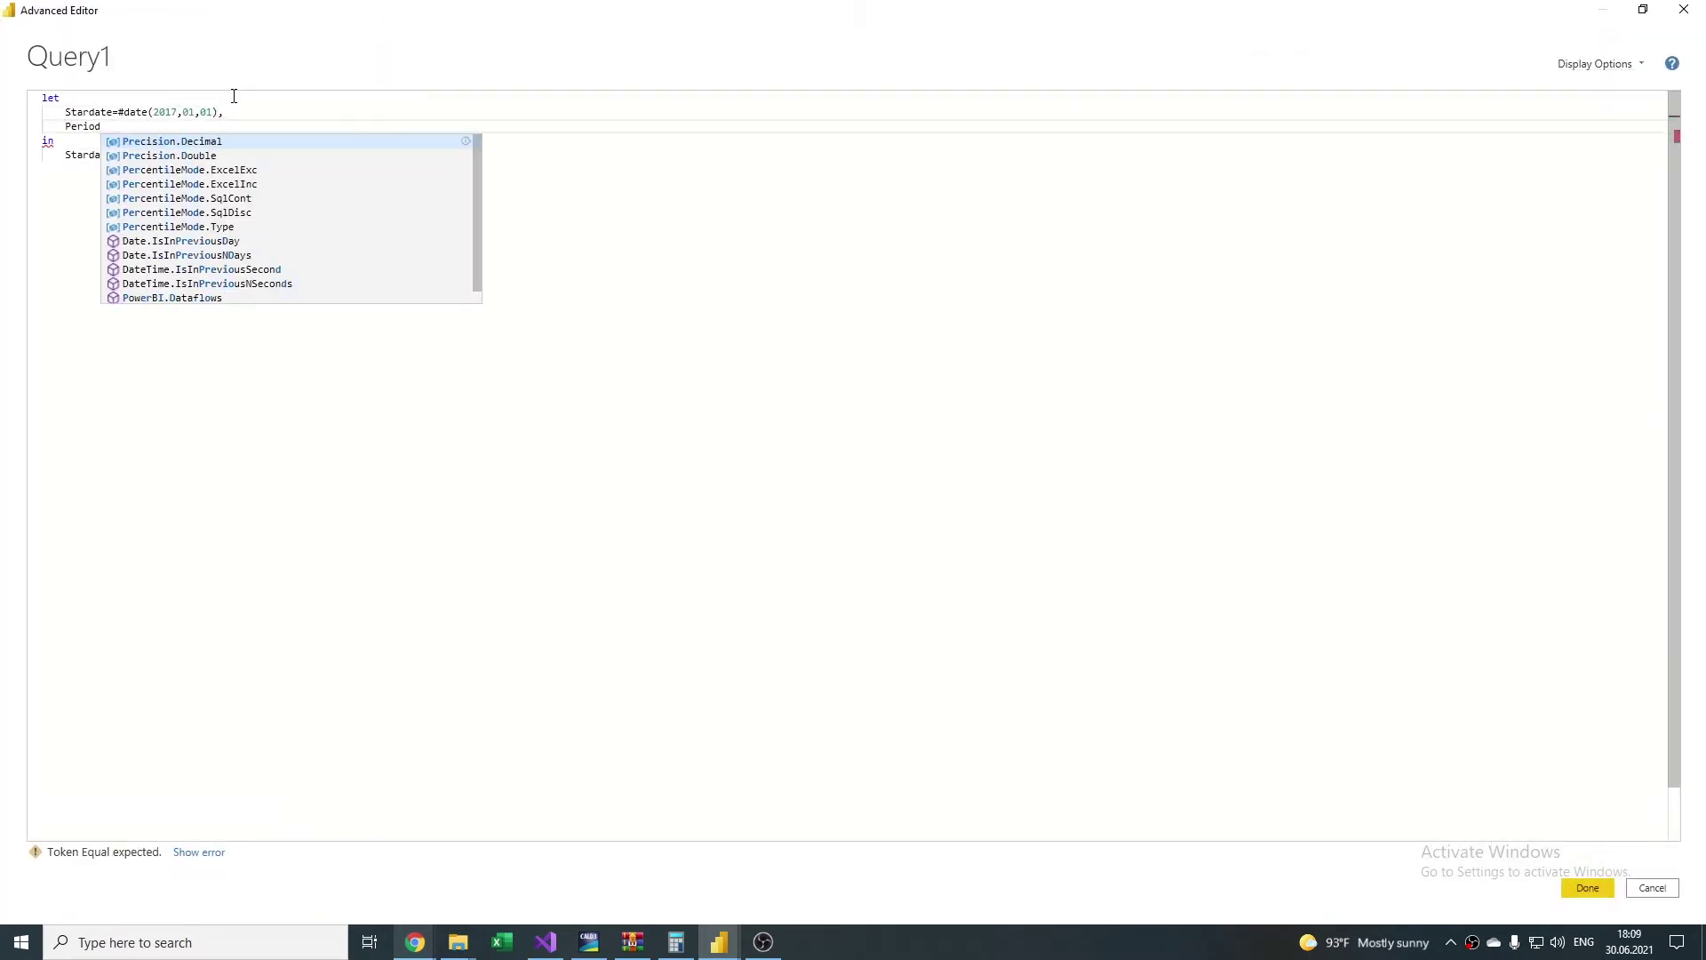
# Step: Define Baselist in Query1's code as List.Dates(Stardate,Period*366,#duration(1,0,0,0))
pyautogui.press('Return')
pyautogui.write('Baselist=')
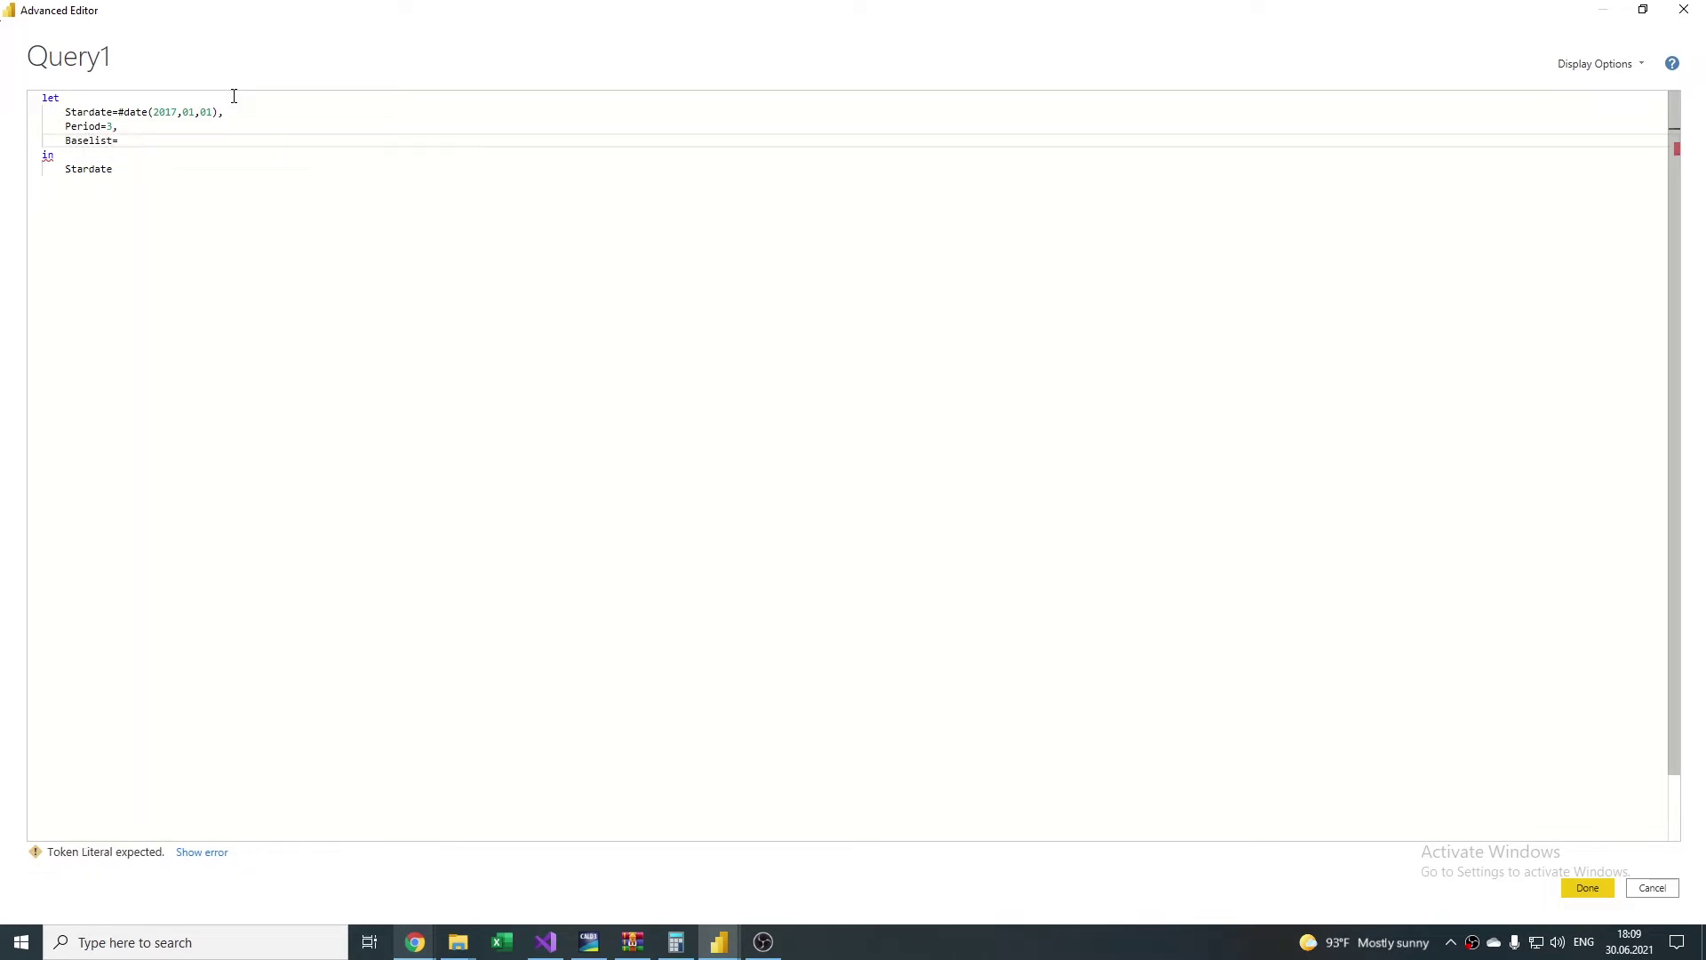
pyautogui.write('List.Dates(Stardate,     Period*')
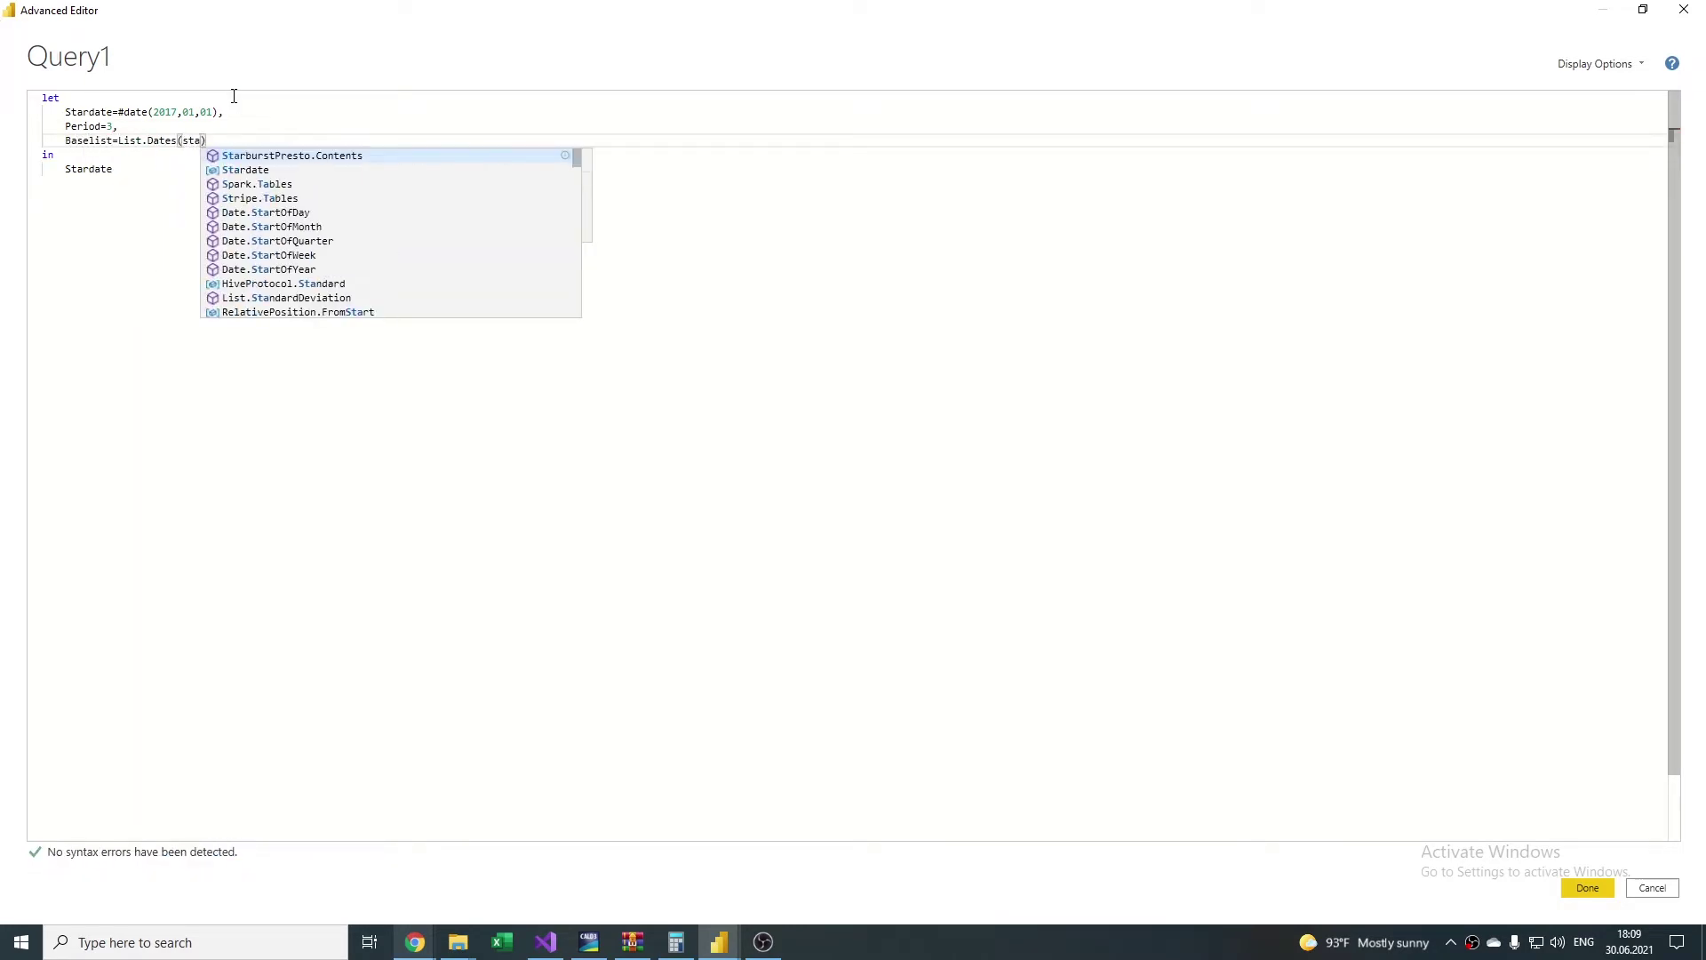
pyautogui.write('366,')
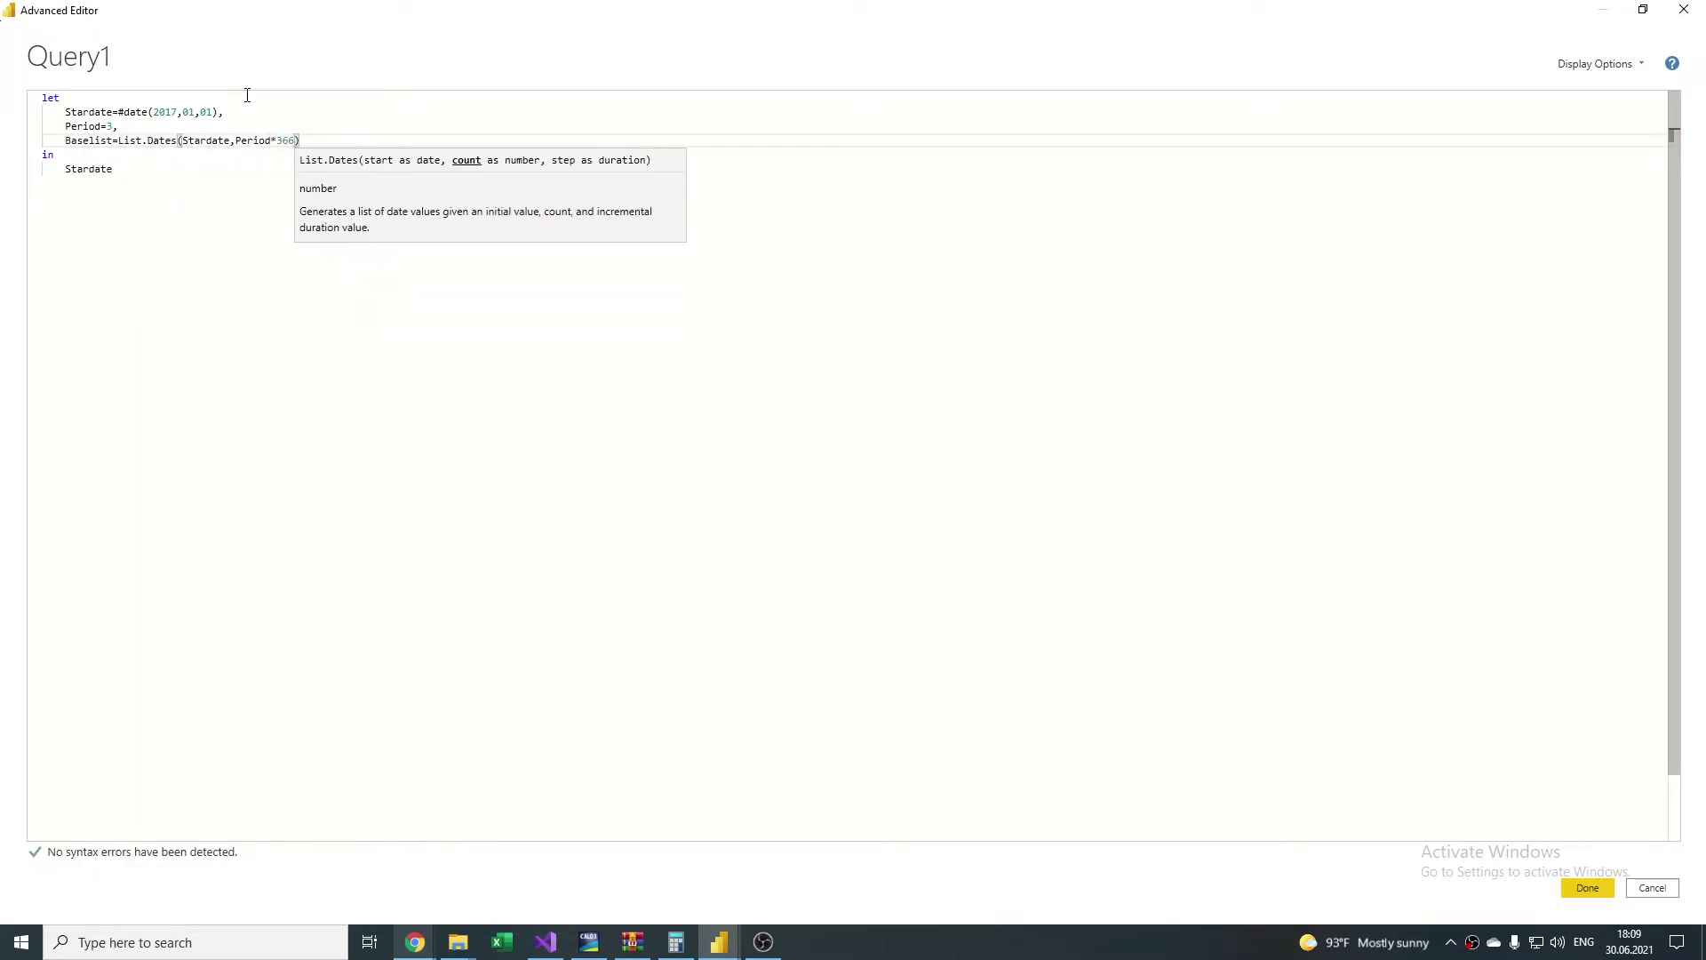
pyautogui.write('#duration(1,')
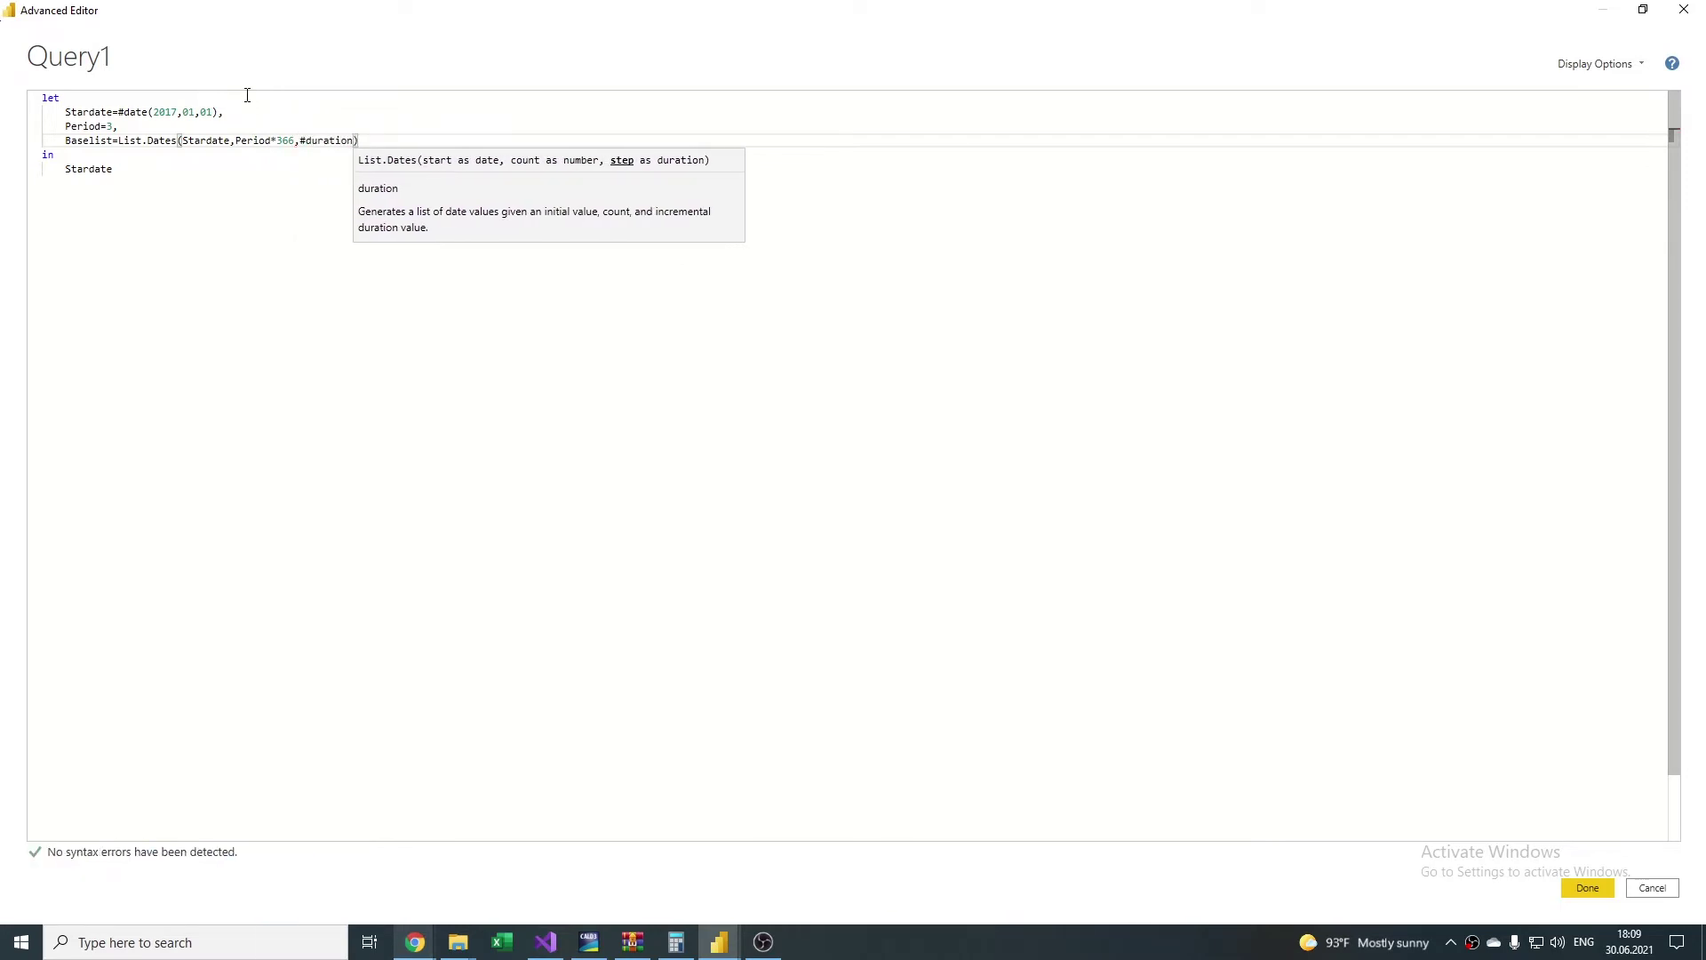
pyautogui.write('0,0,0')
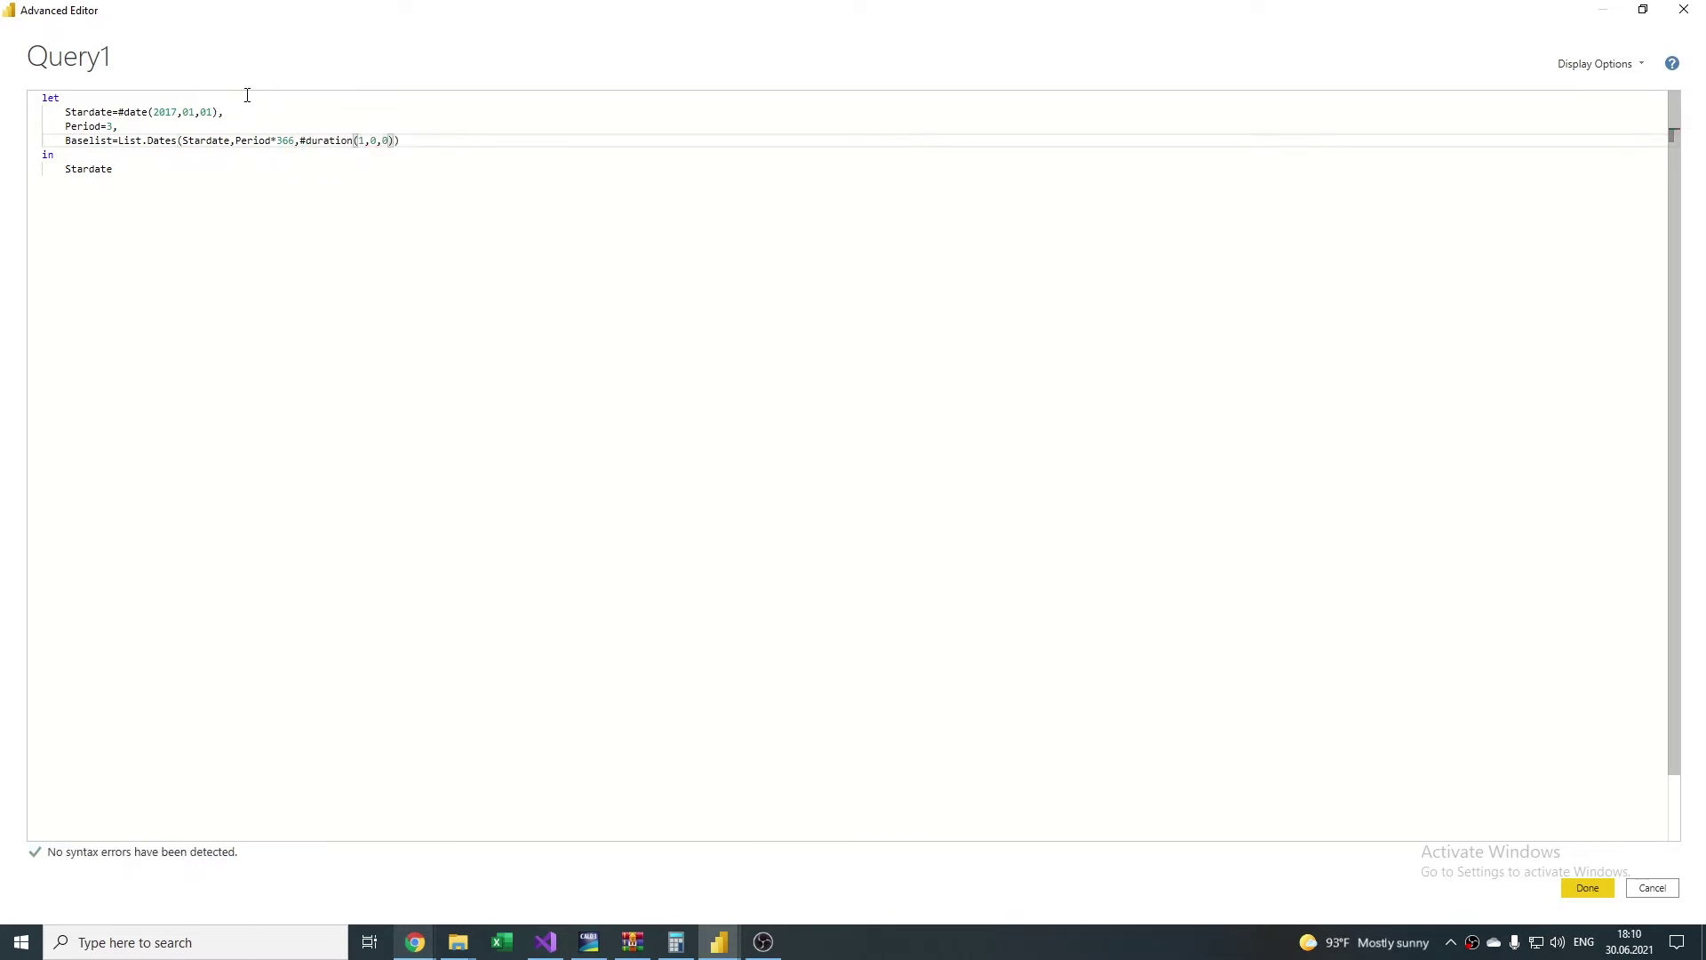
# Step: Break the Baselist formula so that Period*366 and the #duration argument each stand on their own line
pyautogui.press('Left')
pyautogui.press('Left')
pyautogui.press('Left')
pyautogui.press('Left')
pyautogui.press('Left')
pyautogui.press('Left')
pyautogui.press('Left')
pyautogui.press('Left')
pyautogui.press('Left')
pyautogui.press('Left')
pyautogui.press('Left')
pyautogui.press('Left')
pyautogui.press('Left')
pyautogui.press('Left')
pyautogui.press('Left')
pyautogui.press('Left')
pyautogui.press('Left')
pyautogui.press('Left')
pyautogui.press('Left')
pyautogui.press('Left')
pyautogui.press('Right')
pyautogui.press('Right')
pyautogui.press('Right')
pyautogui.press('Right')
pyautogui.press('Right')
pyautogui.press('Return')
pyautogui.press('Right')
pyautogui.press('Right')
pyautogui.press('Right')
pyautogui.press('Right')
pyautogui.press('Right')
pyautogui.press('Right')
pyautogui.press('Right')
pyautogui.press('Right')
pyautogui.press('Right')
pyautogui.press('Right')
pyautogui.press('Right')
pyautogui.press('Return')
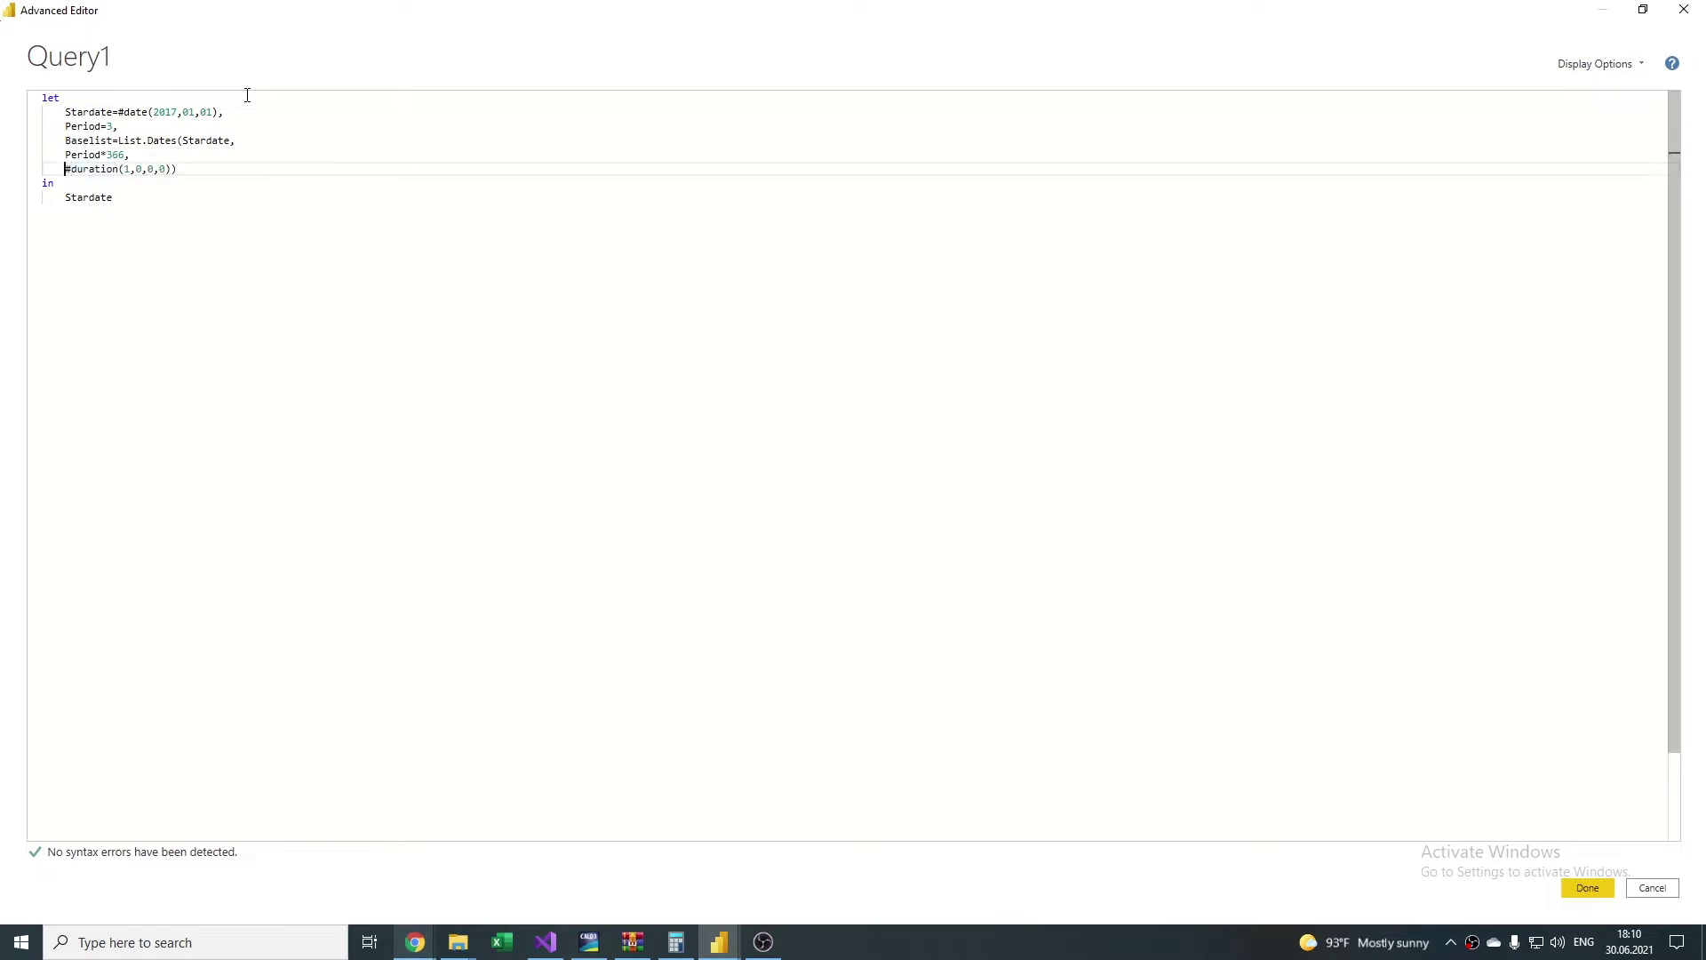
# Step: Make Query1 return Baselist instead of Stardate and apply the code
pyautogui.doubleClick(89, 140)
pyautogui.hotkey('ctrl', 'c')
pyautogui.doubleClick(89, 198)
pyautogui.hotkey('ctrl', 'v')
pyautogui.click(1588, 887)
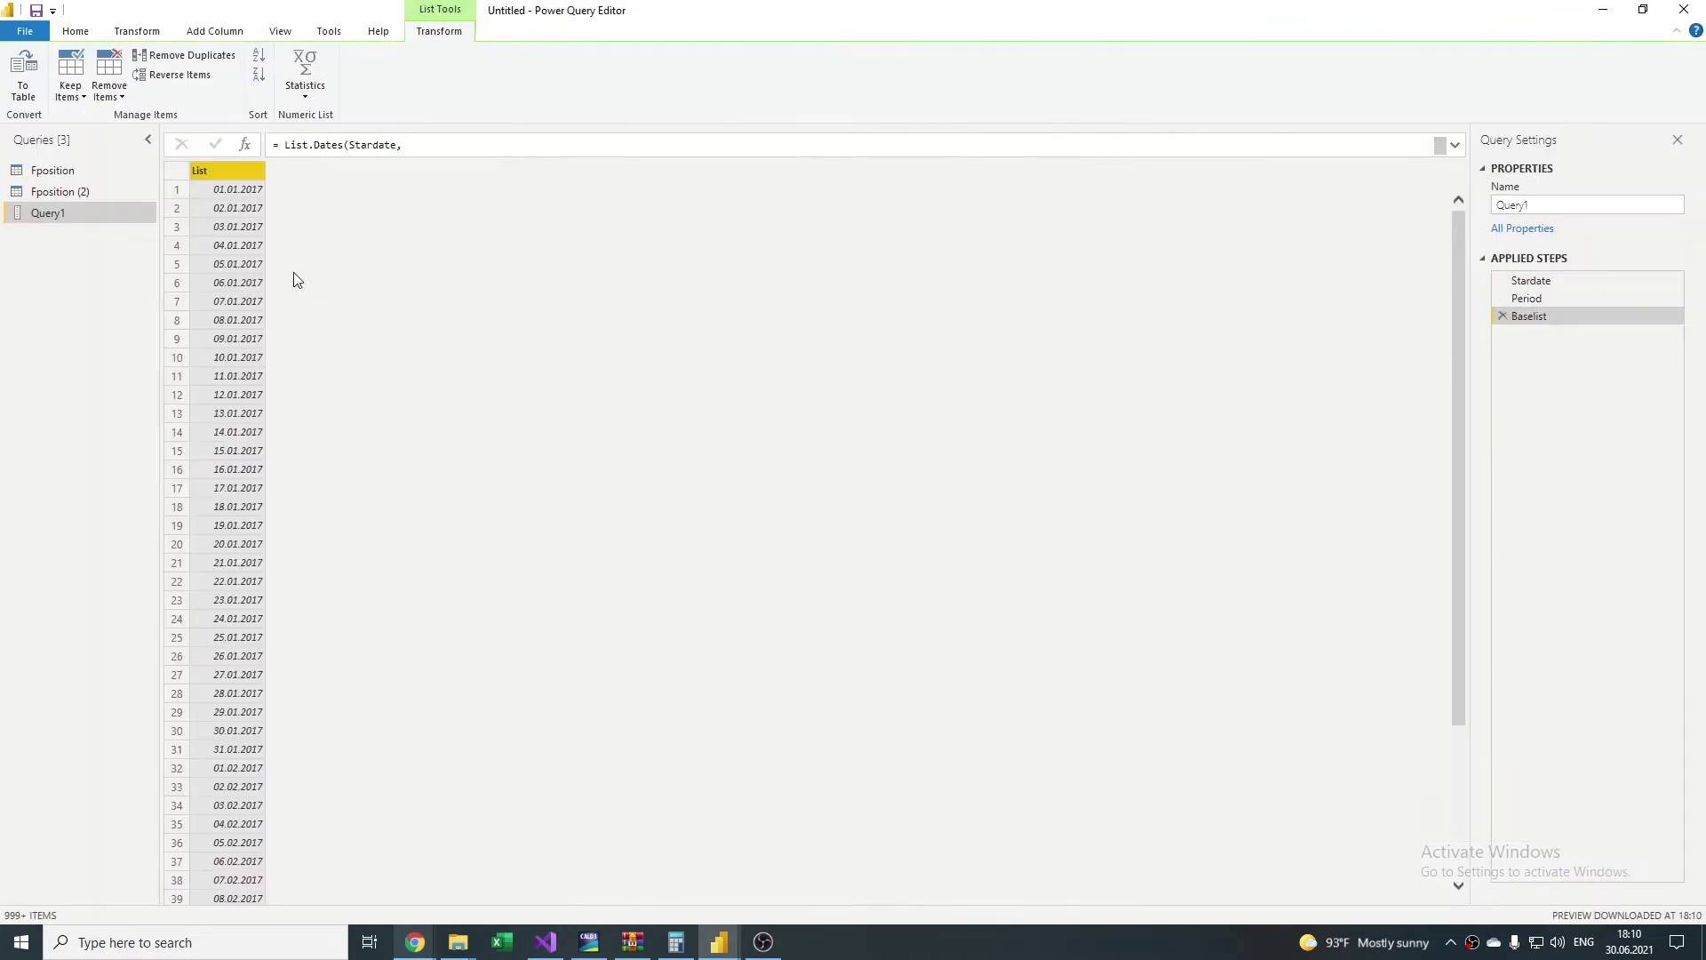
# Step: Convert the list of dates to a table with no delimiter and extra columns shown as errors
pyautogui.click(76, 31)
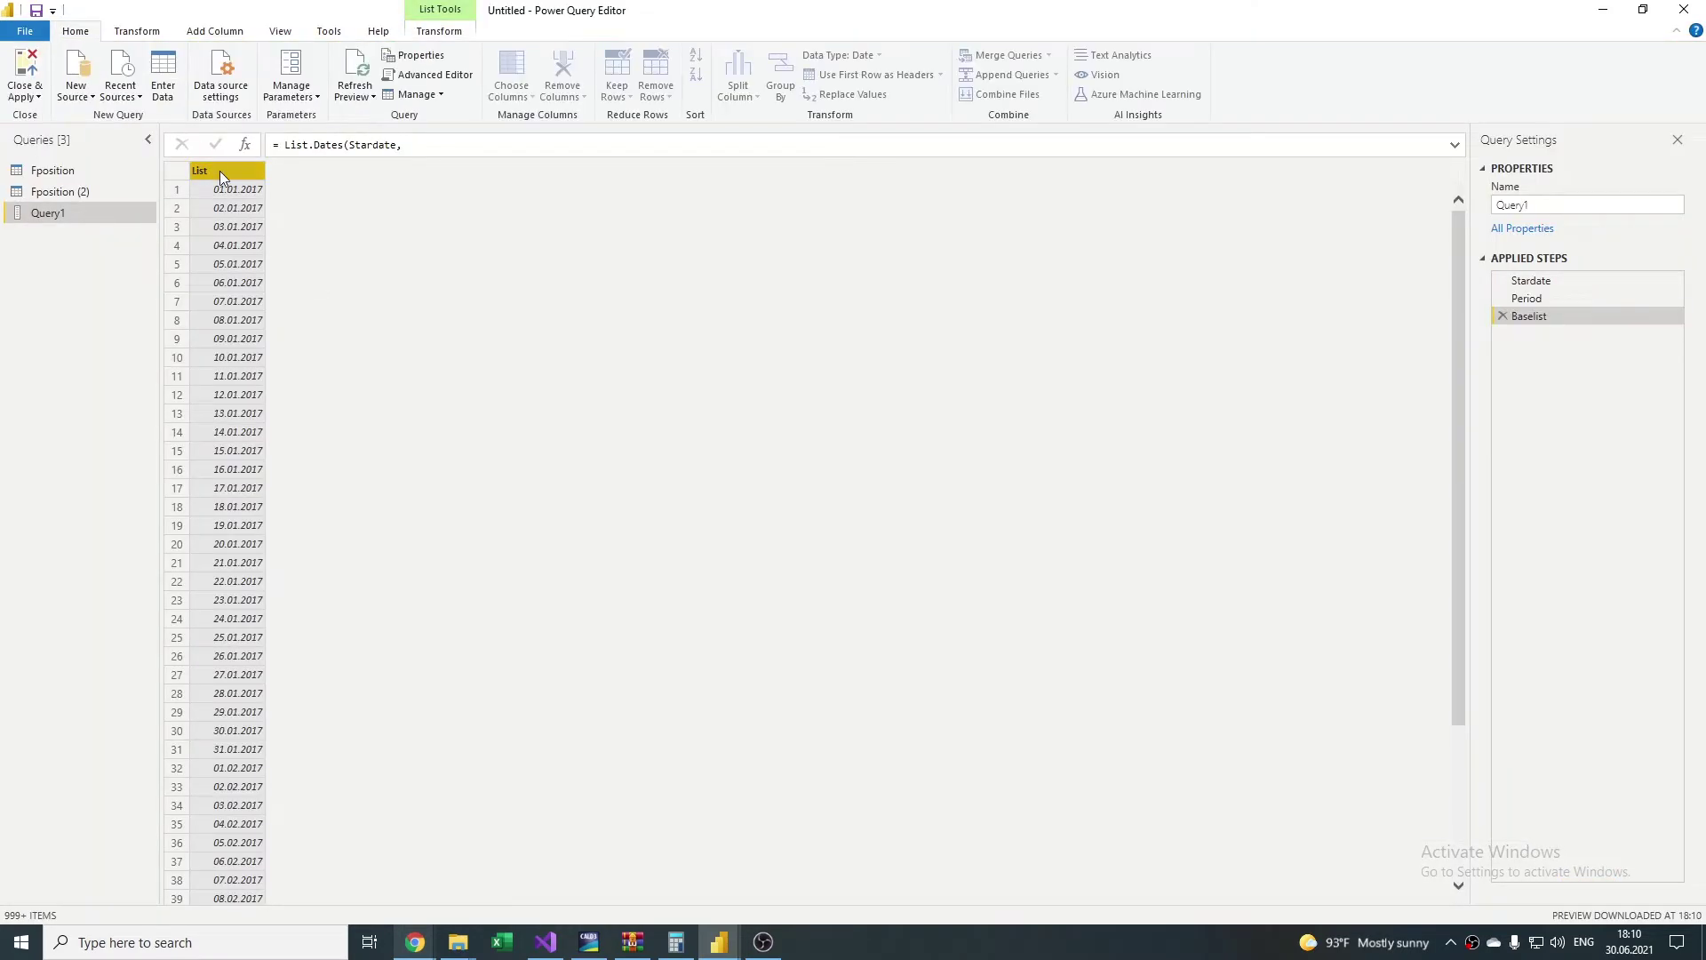
pyautogui.click(223, 227)
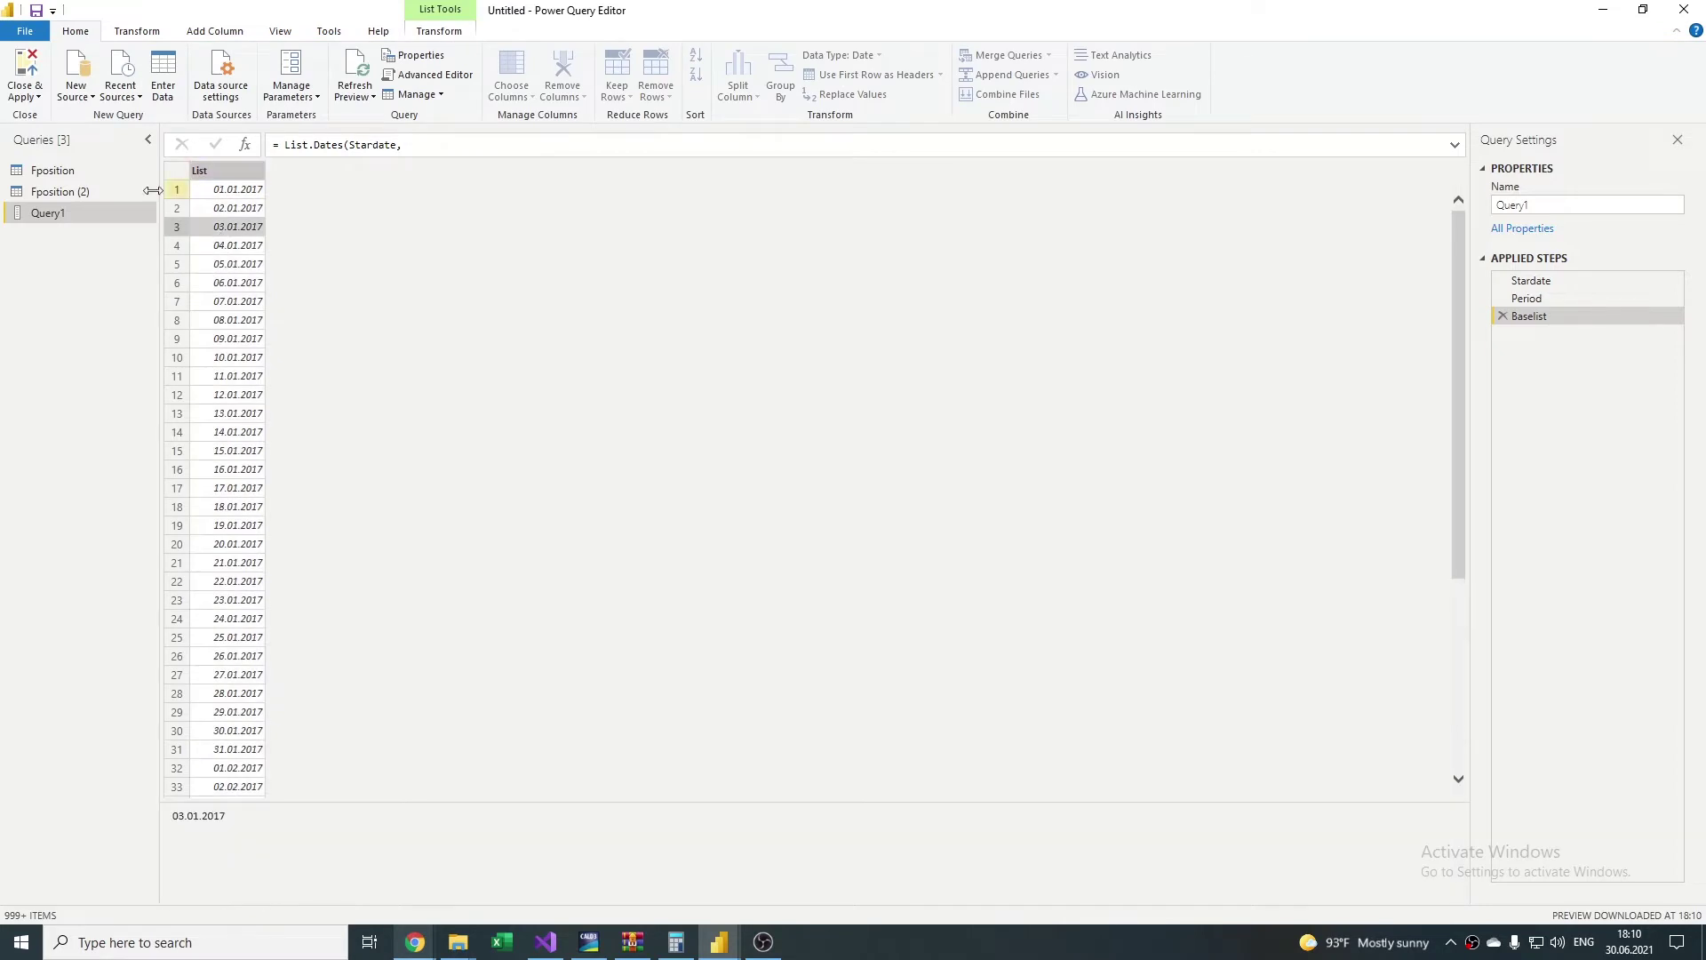
pyautogui.rightClick(80, 218)
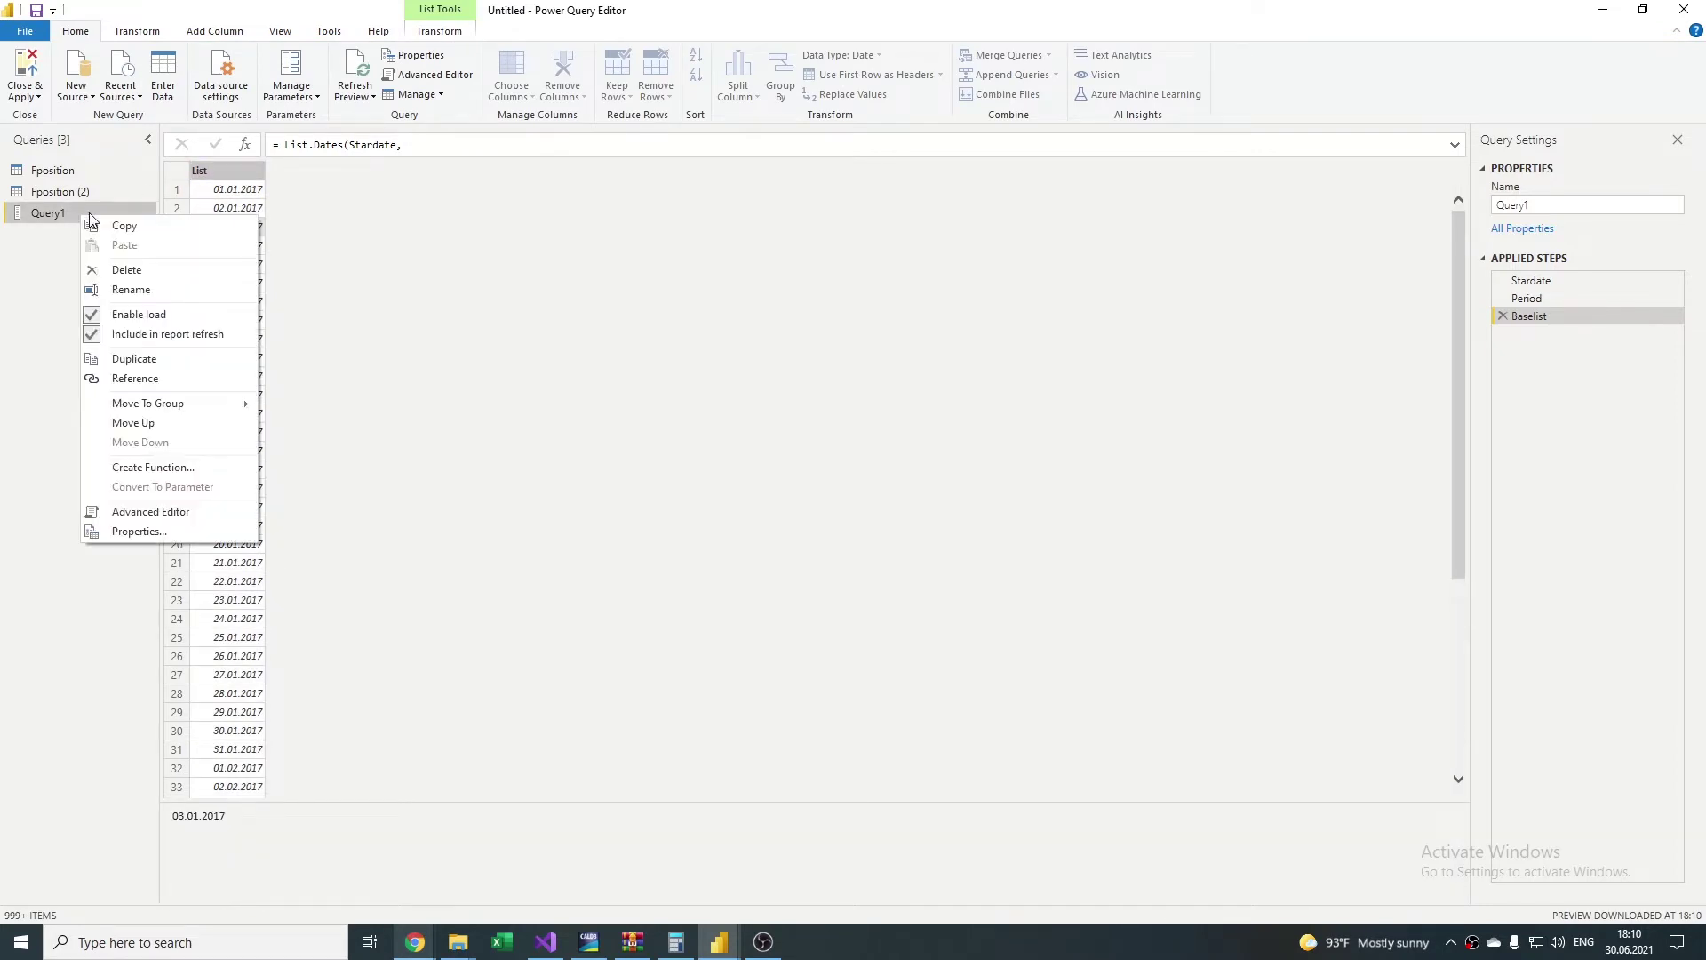
pyautogui.rightClick(223, 171)
pyautogui.click(289, 211)
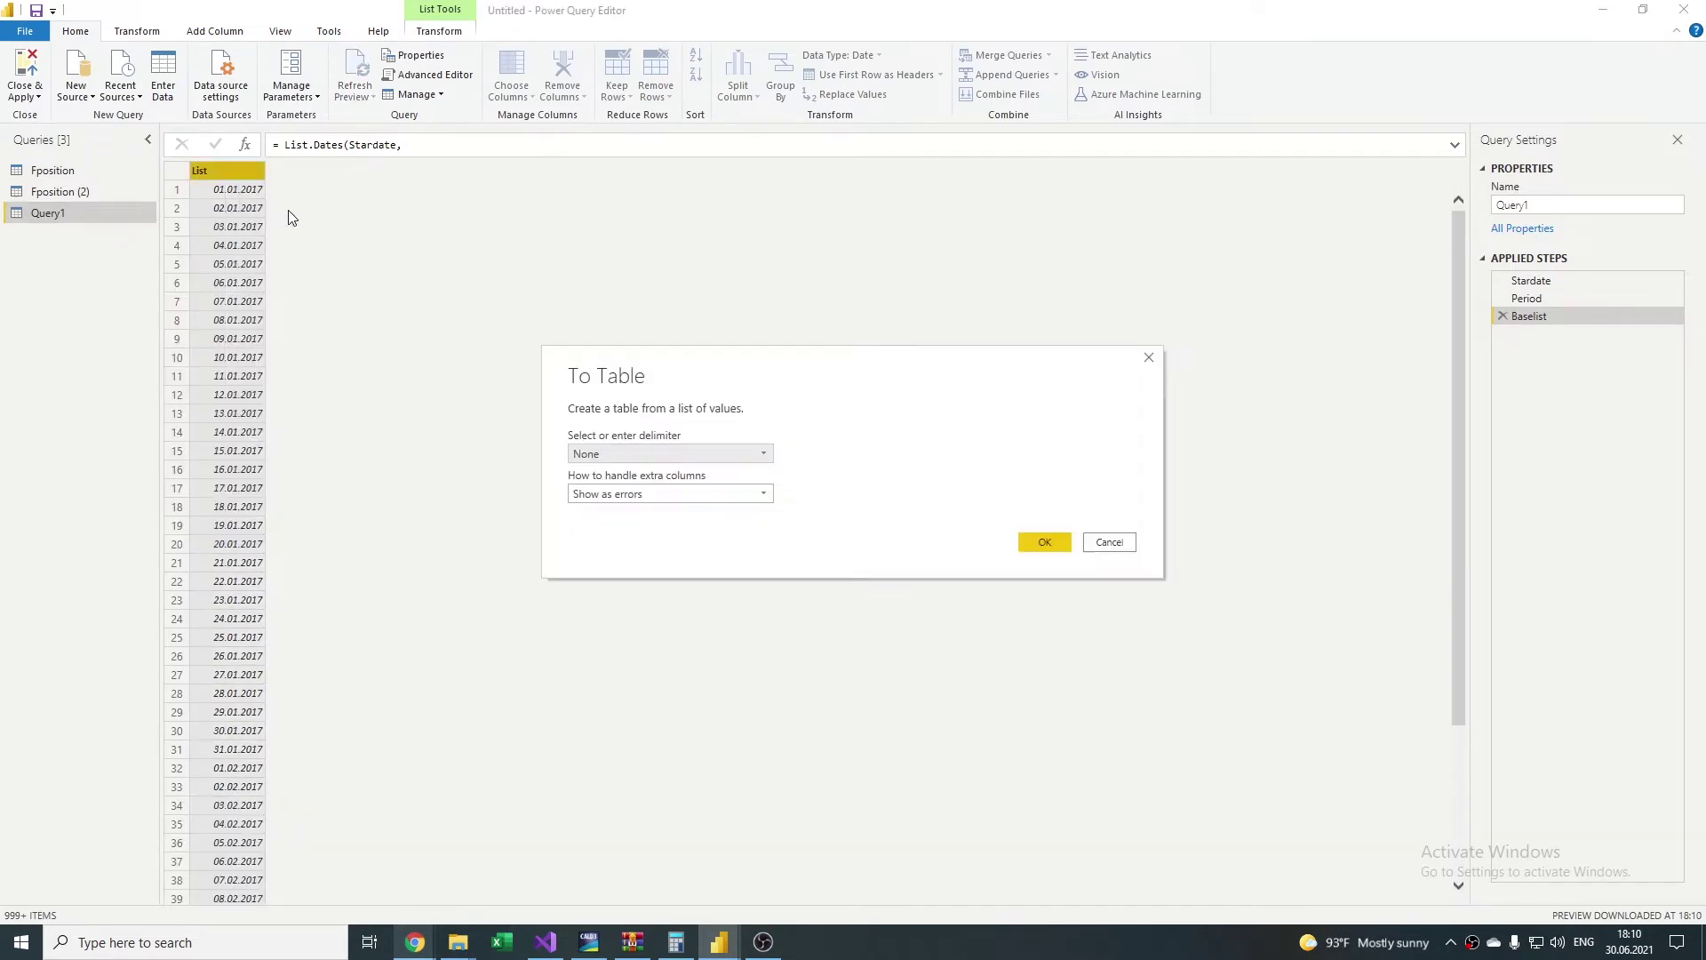
pyautogui.click(1018, 545)
# Step: Add a Year column extracted from Query1's Column1 dates, and load the queries into the Power BI model
pyautogui.click(214, 31)
pyautogui.click(705, 76)
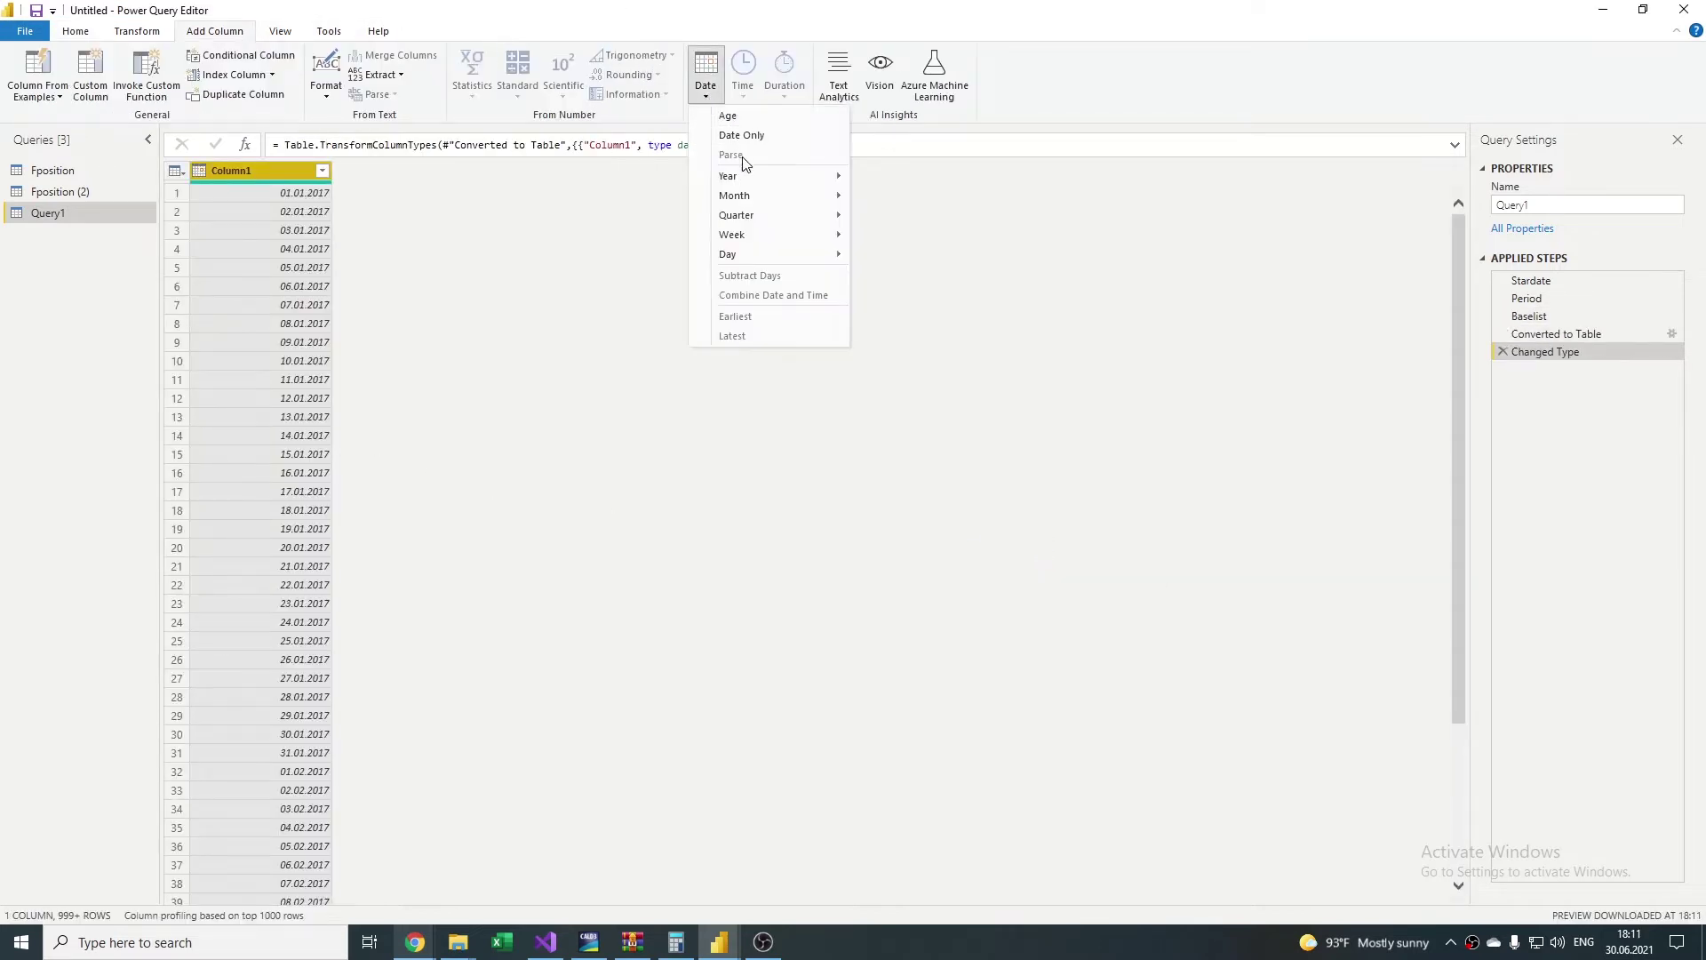
pyautogui.moveTo(754, 175)
pyautogui.click(892, 179)
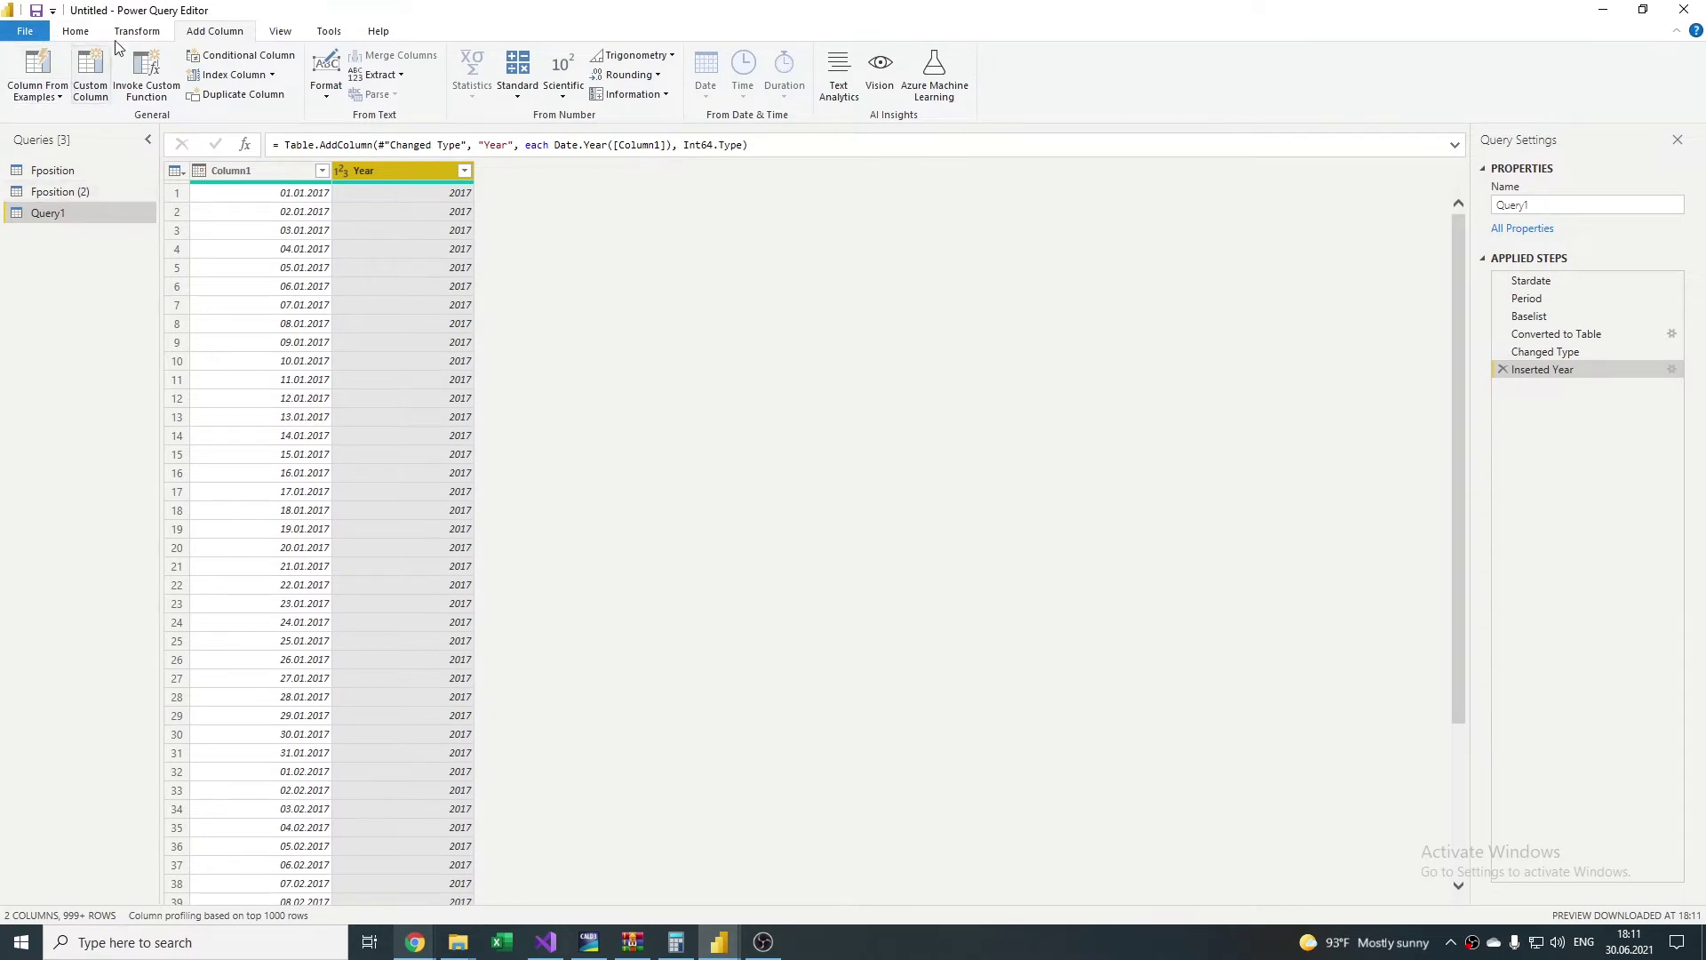
pyautogui.click(89, 32)
pyautogui.click(27, 71)
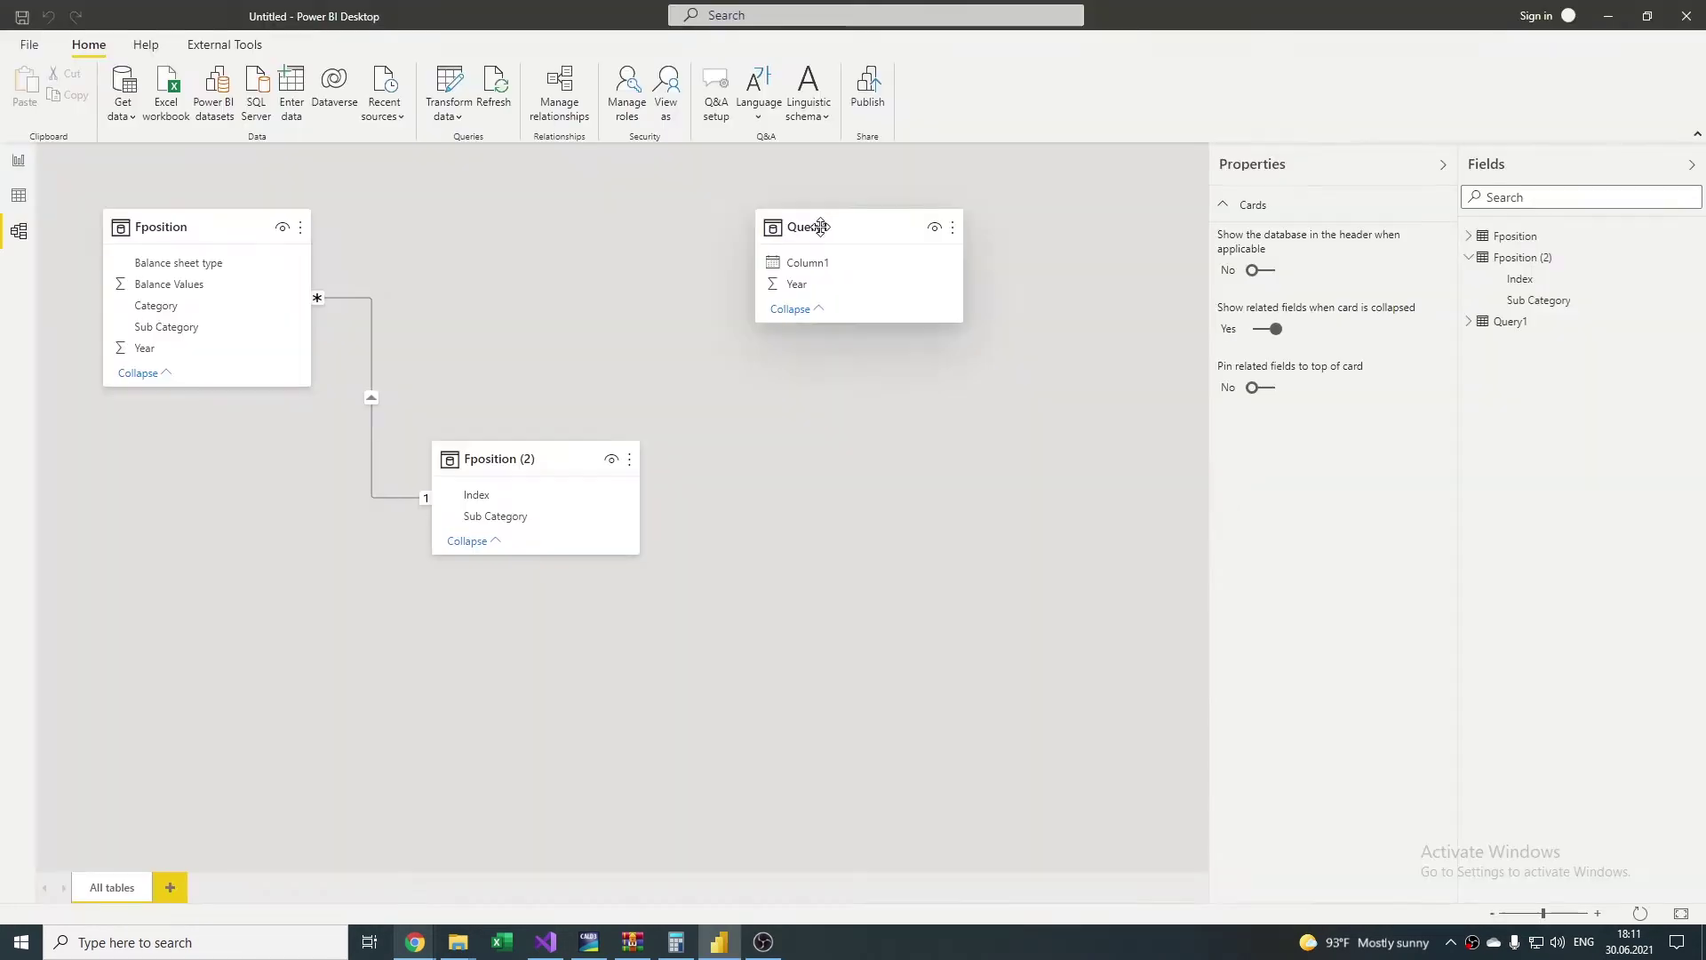
# Step: Relate Query1's Year to Fposition's Year as an active many-to-many relationship with cross filtering in both directions
pyautogui.moveTo(827, 229); pyautogui.dragTo(678, 229)
pyautogui.moveTo(634, 283); pyautogui.dragTo(145, 347)
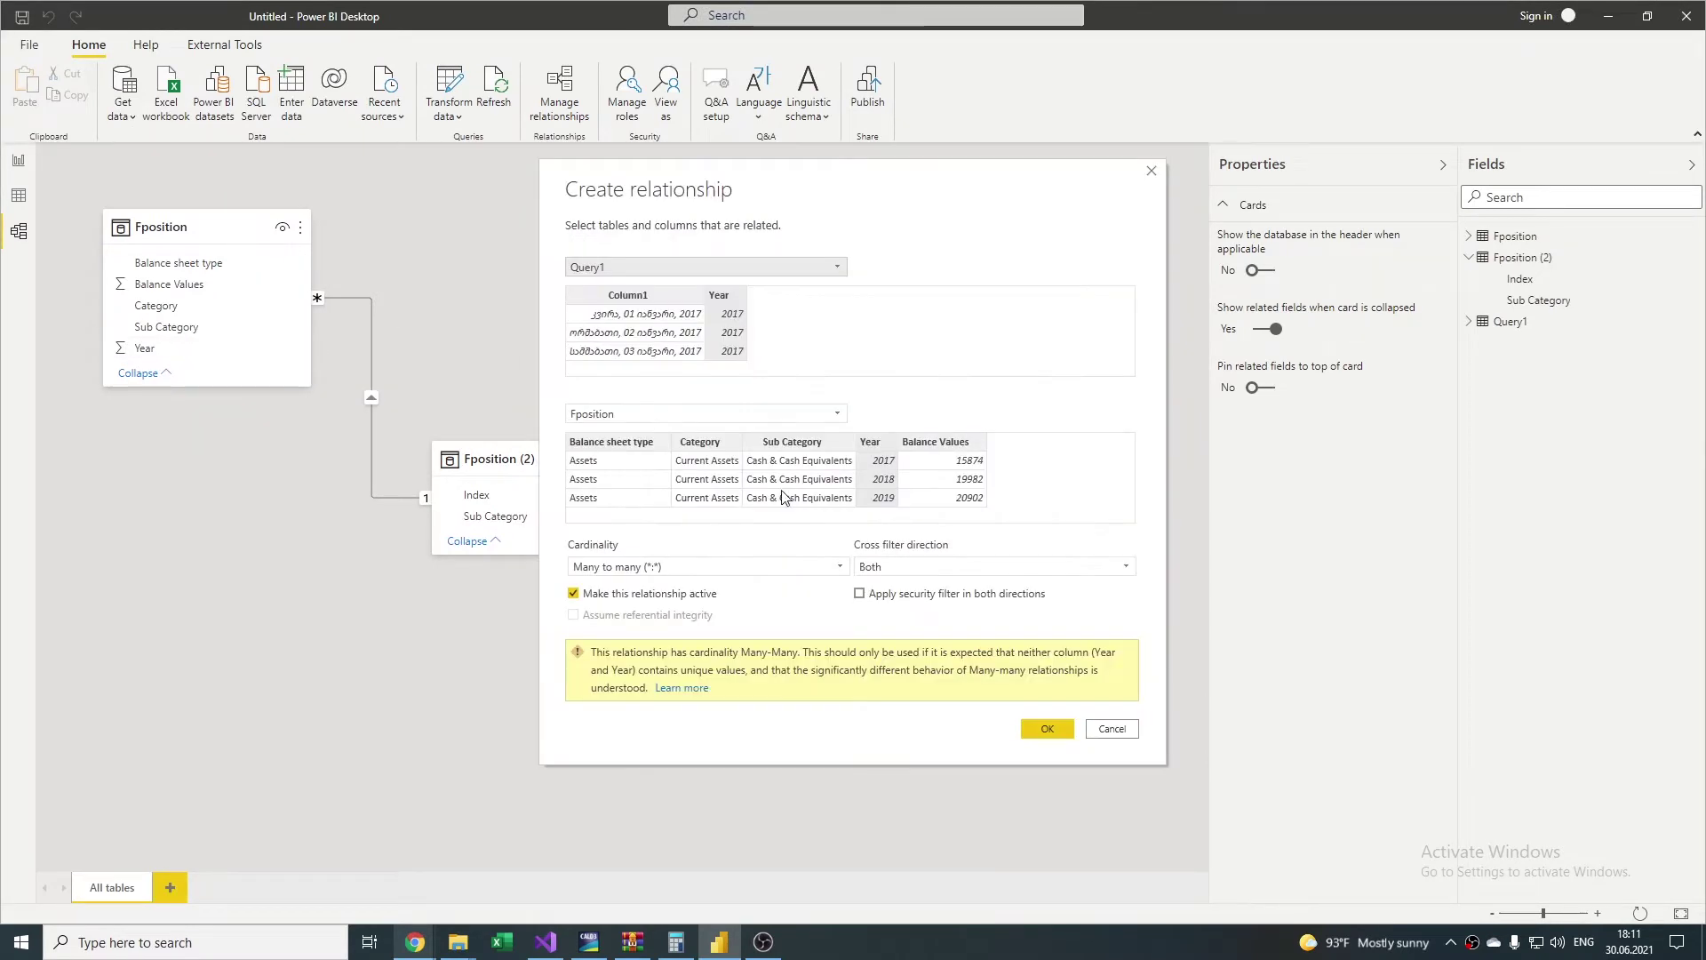
pyautogui.click(1045, 728)
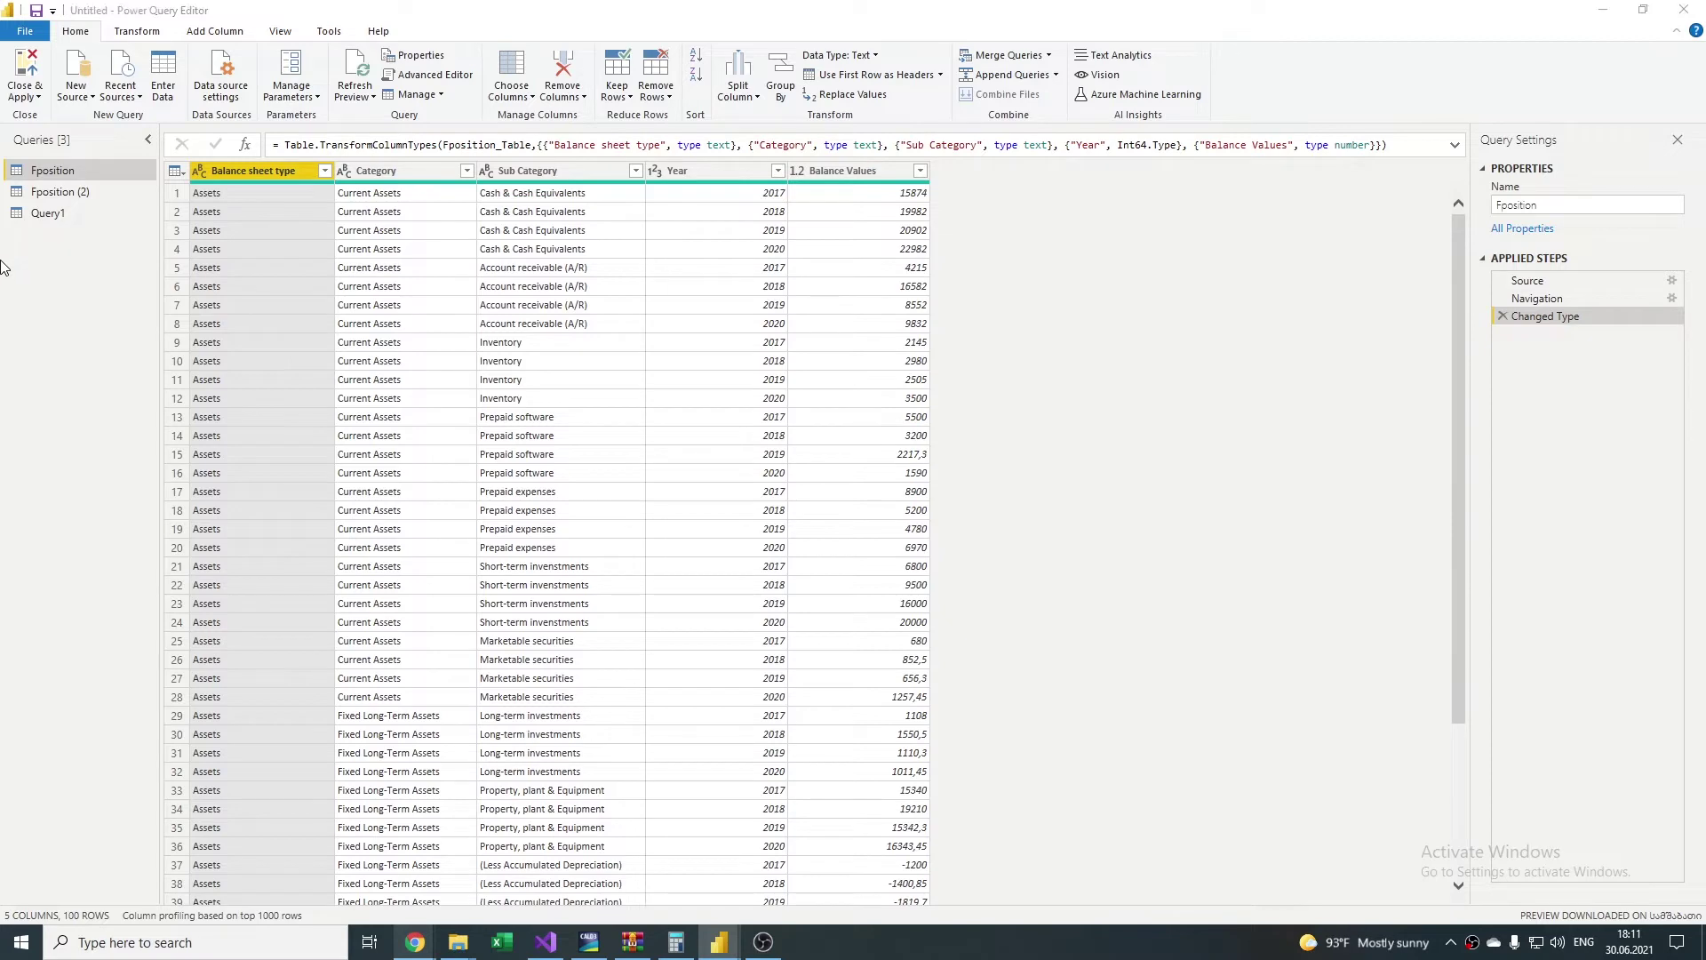
pyautogui.click(22, 255)
pyautogui.rightClick(67, 259)
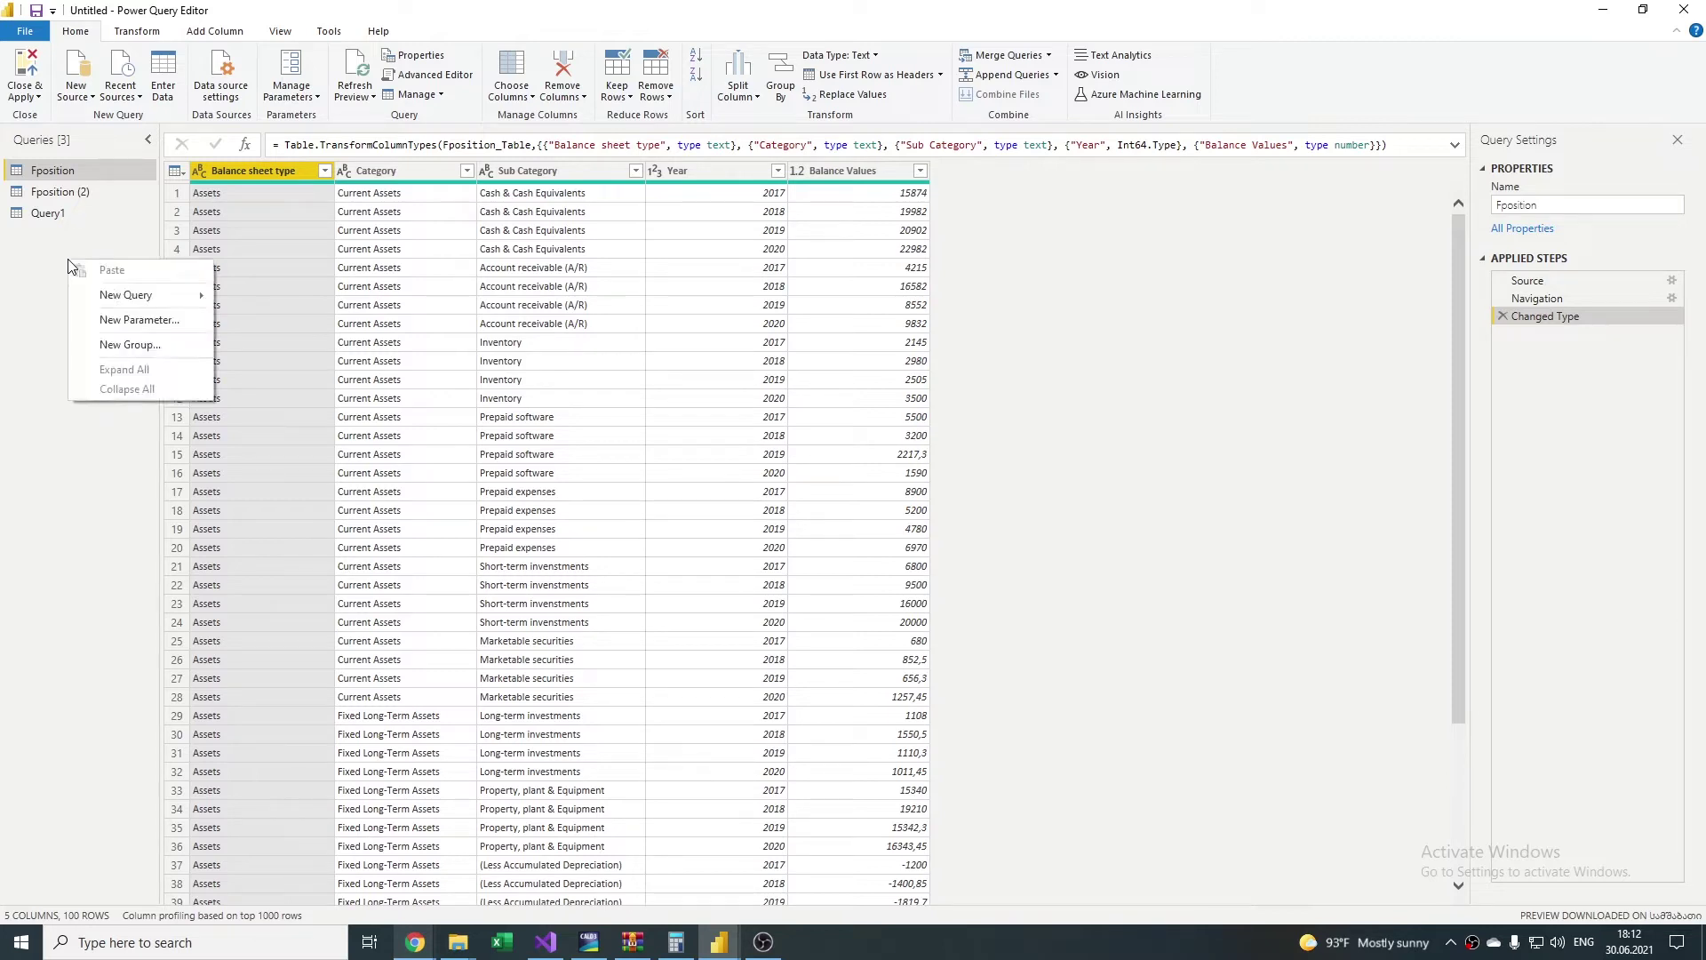
pyautogui.click(51, 246)
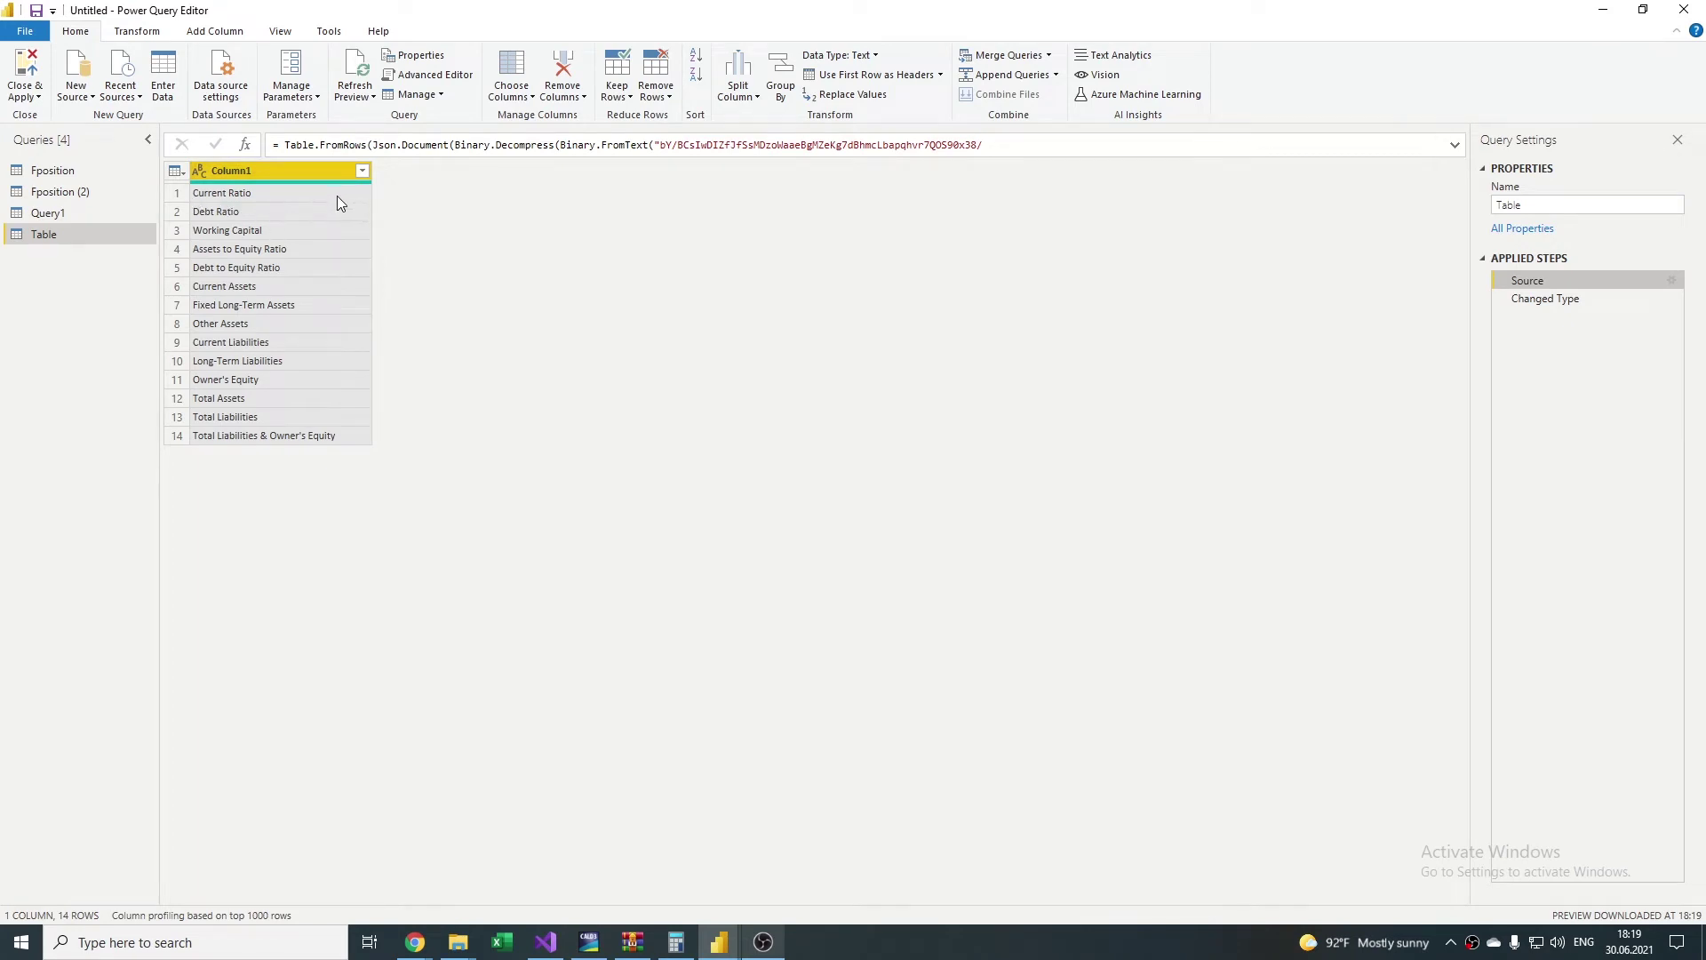
# Step: Add an index column starting from 1 to the Table query and rename its Column1 as Summery & Ratios
pyautogui.click(137, 31)
pyautogui.click(218, 27)
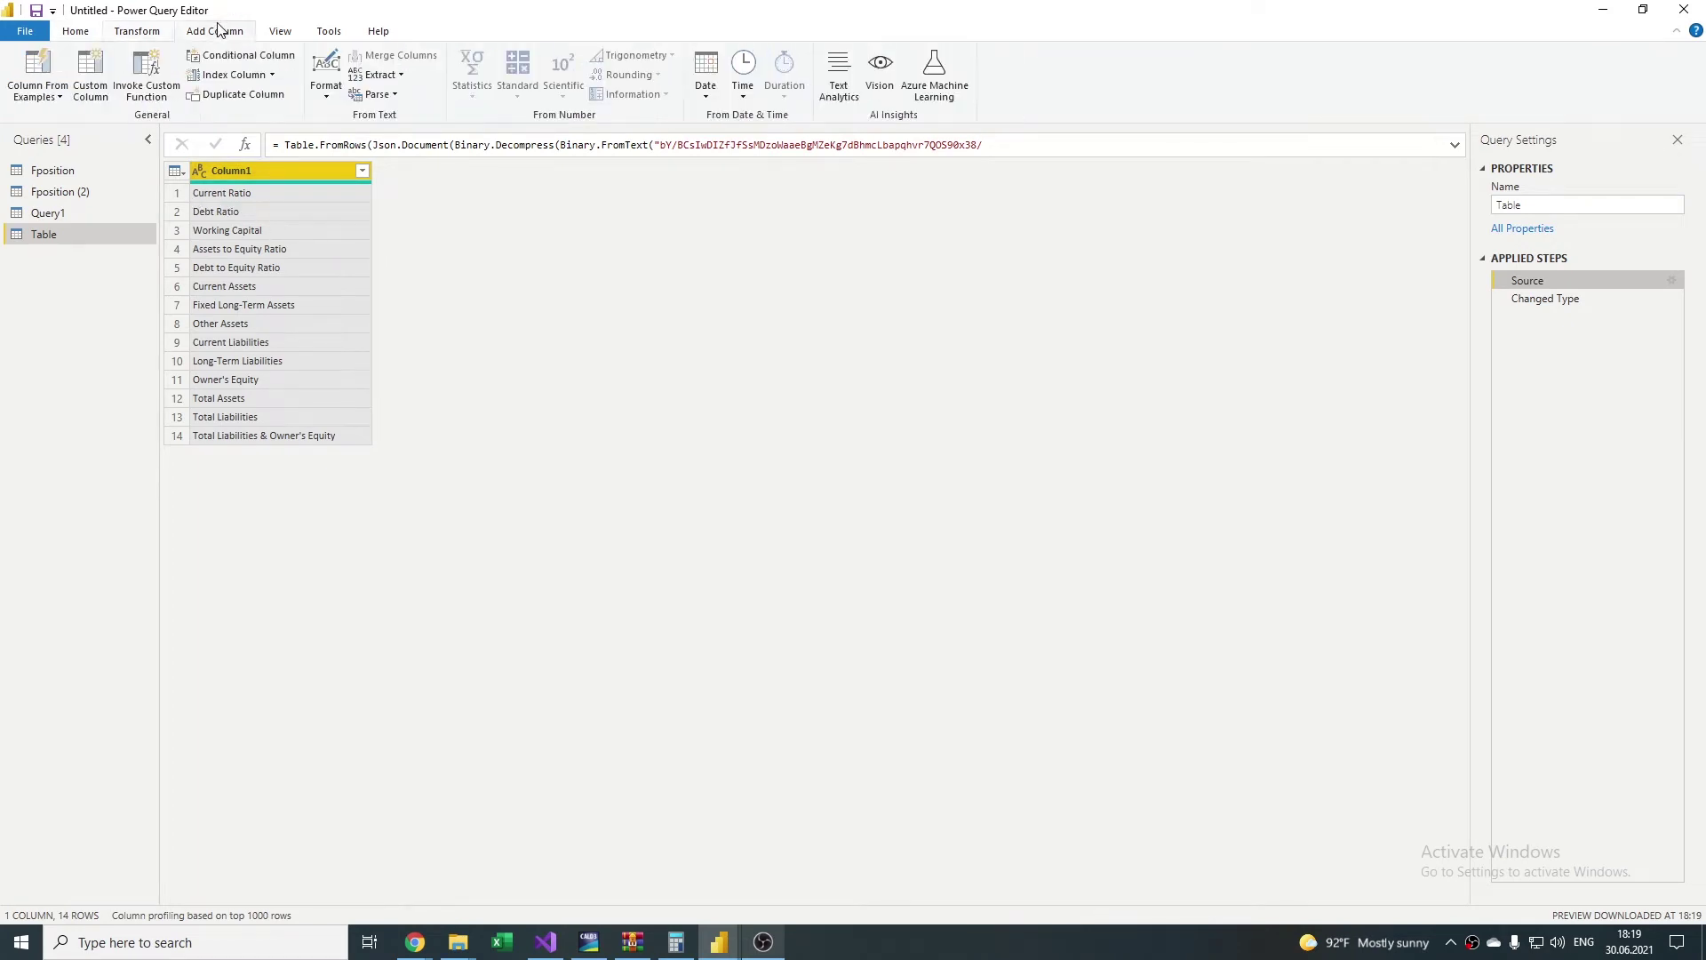
pyautogui.click(271, 75)
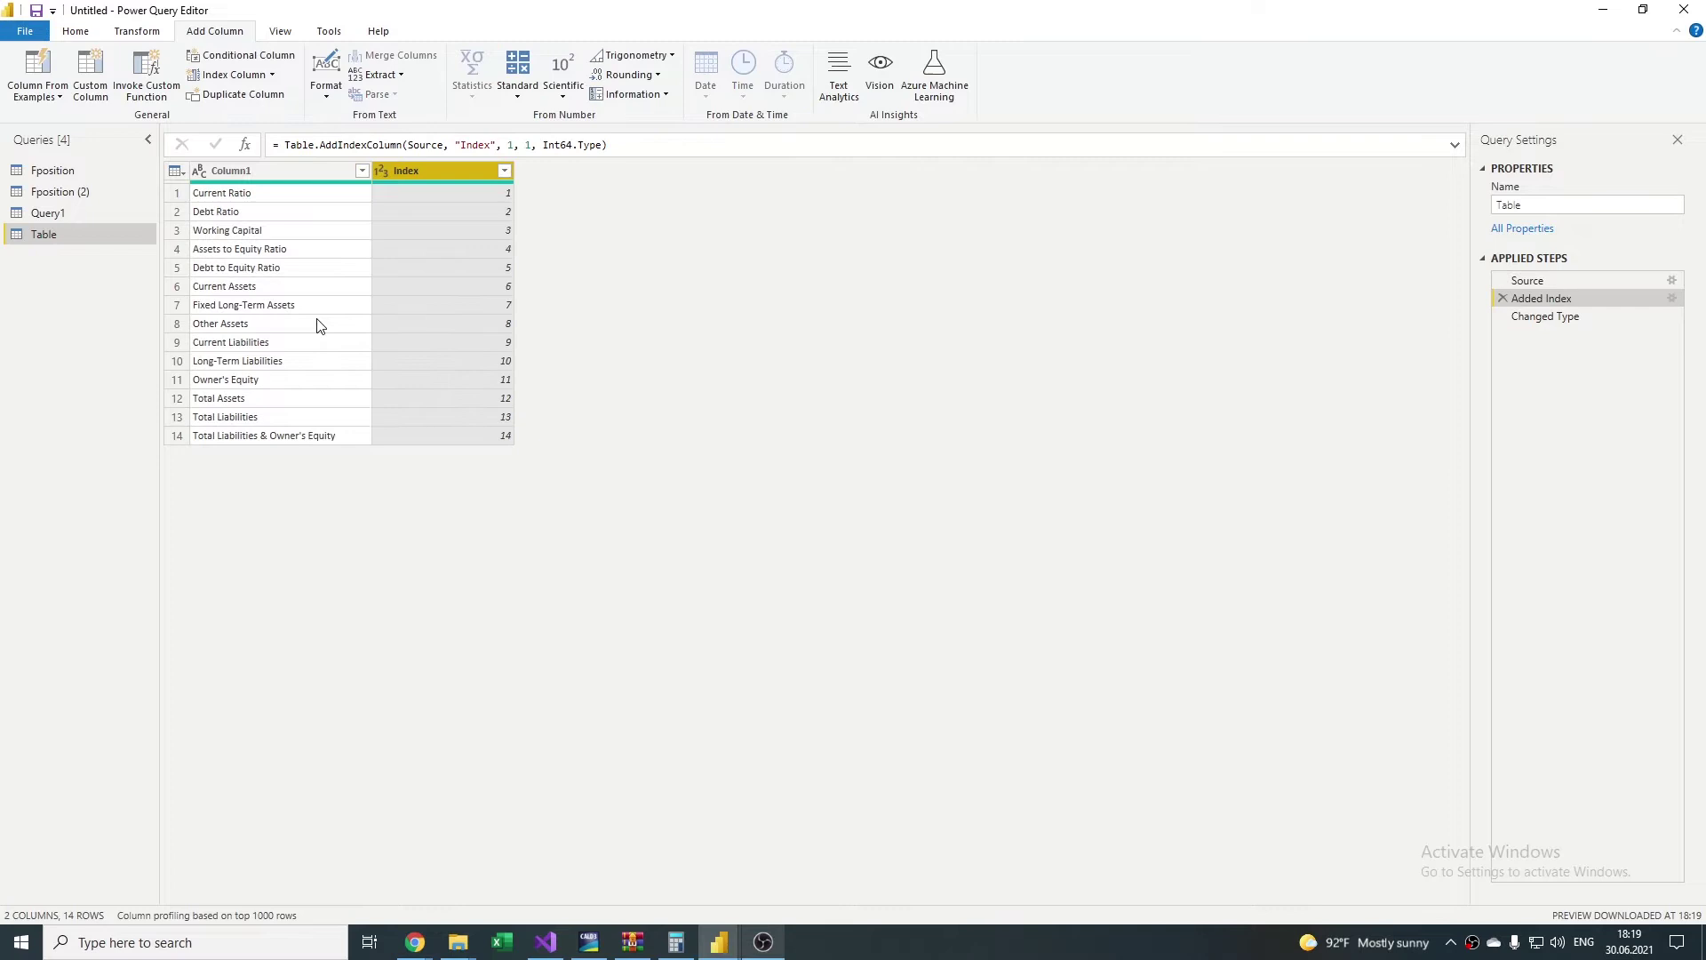
pyautogui.click(39, 236)
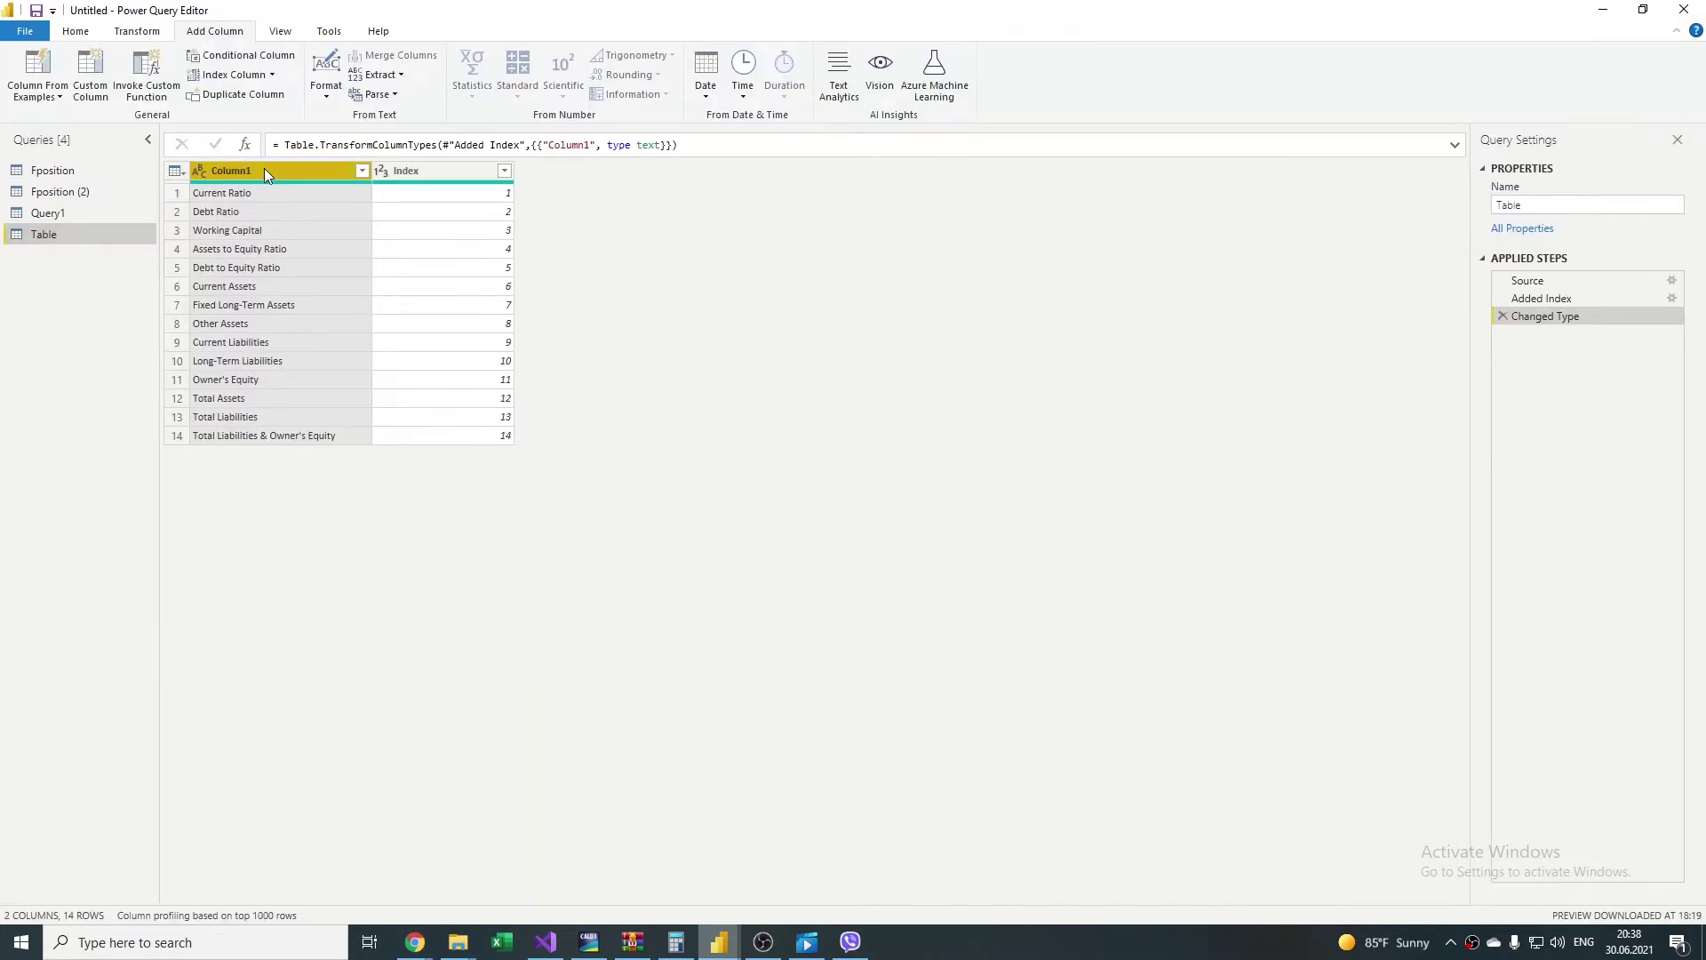
pyautogui.press('BackSpace')
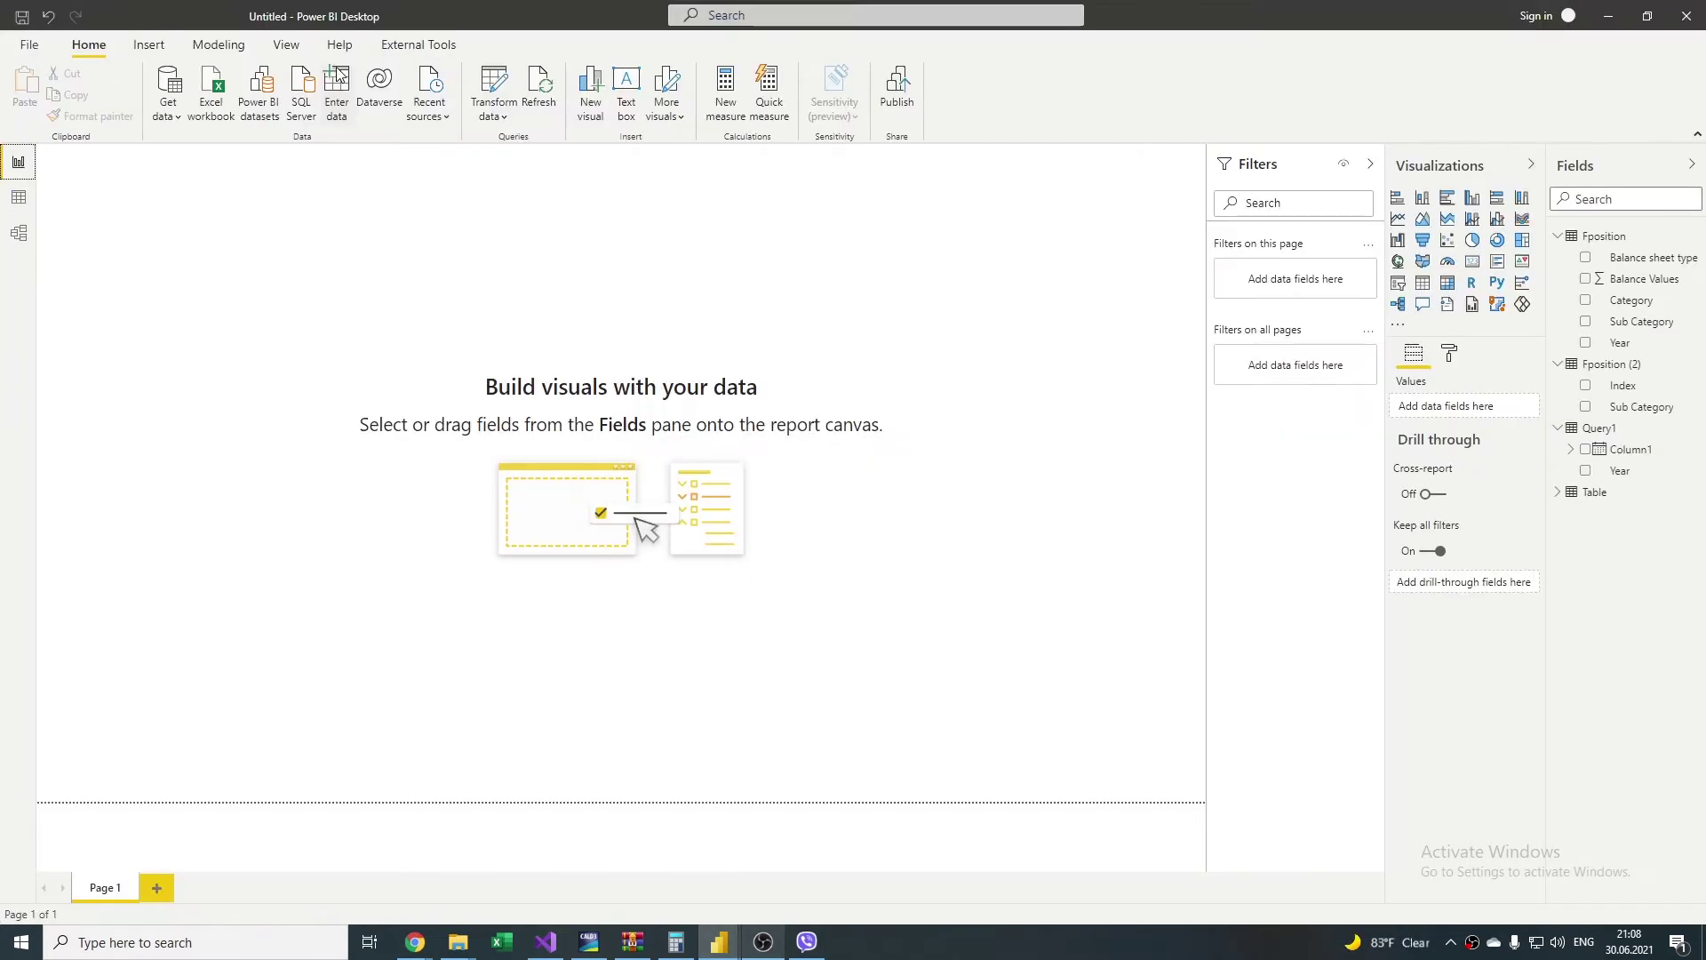
# Step: Create an empty one-column table named Table (2) and load it into the model
pyautogui.click(335, 76)
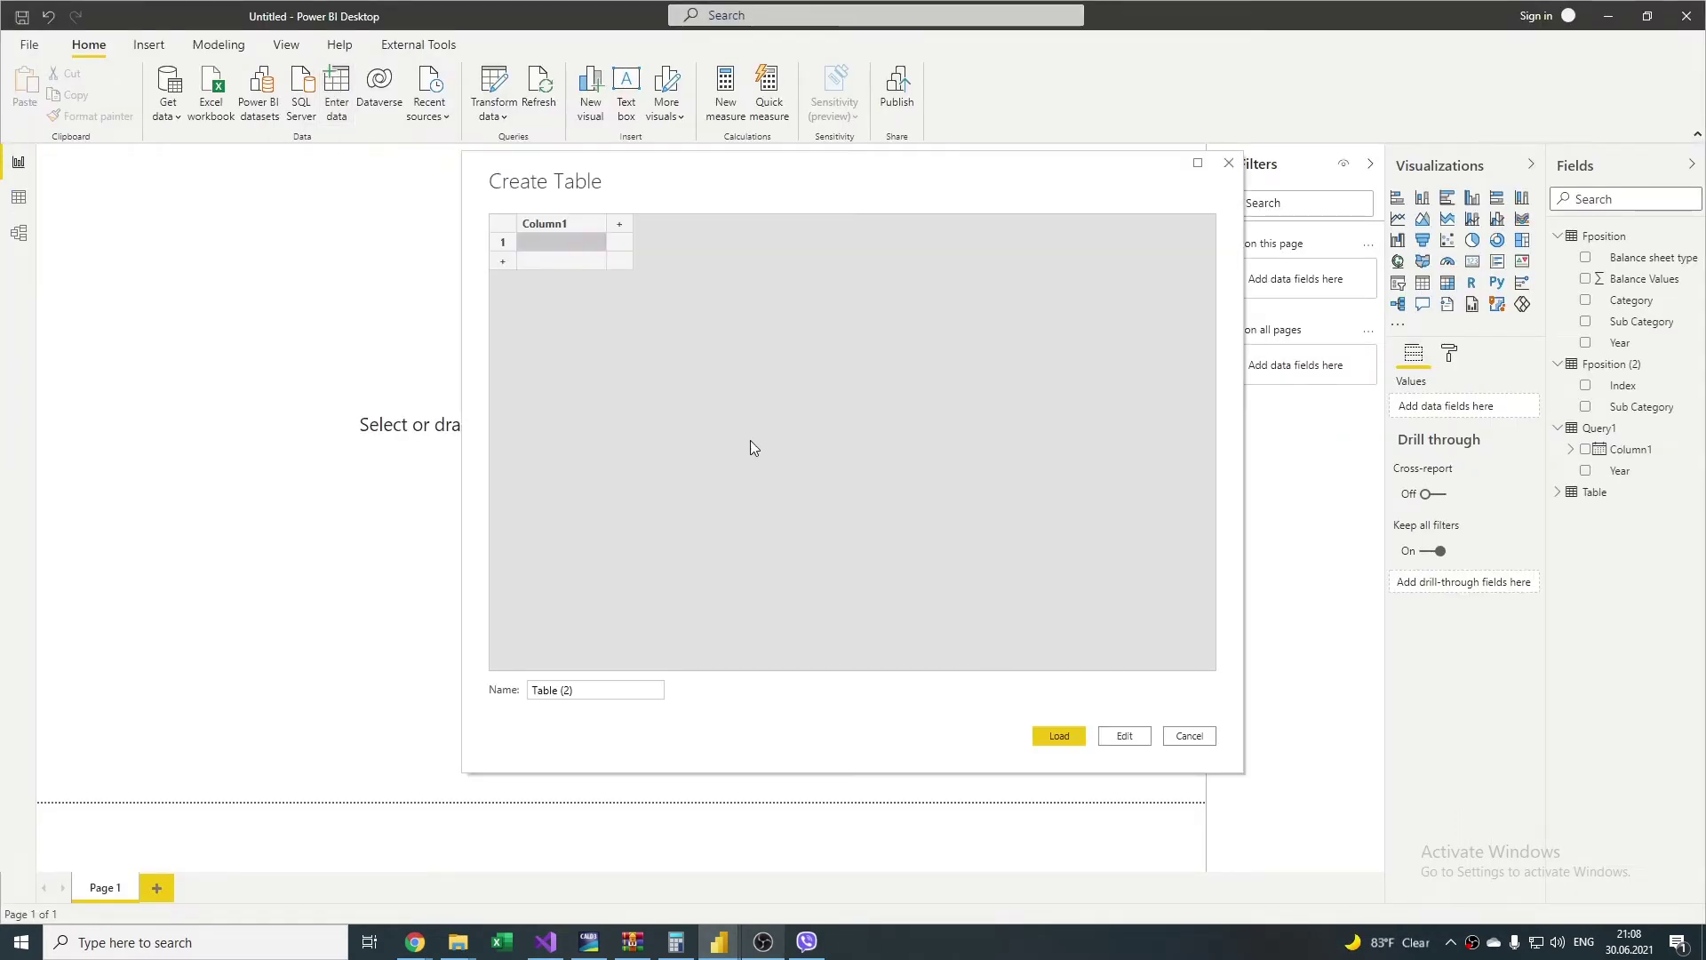
pyautogui.click(1058, 735)
pyautogui.rightClick(1610, 522)
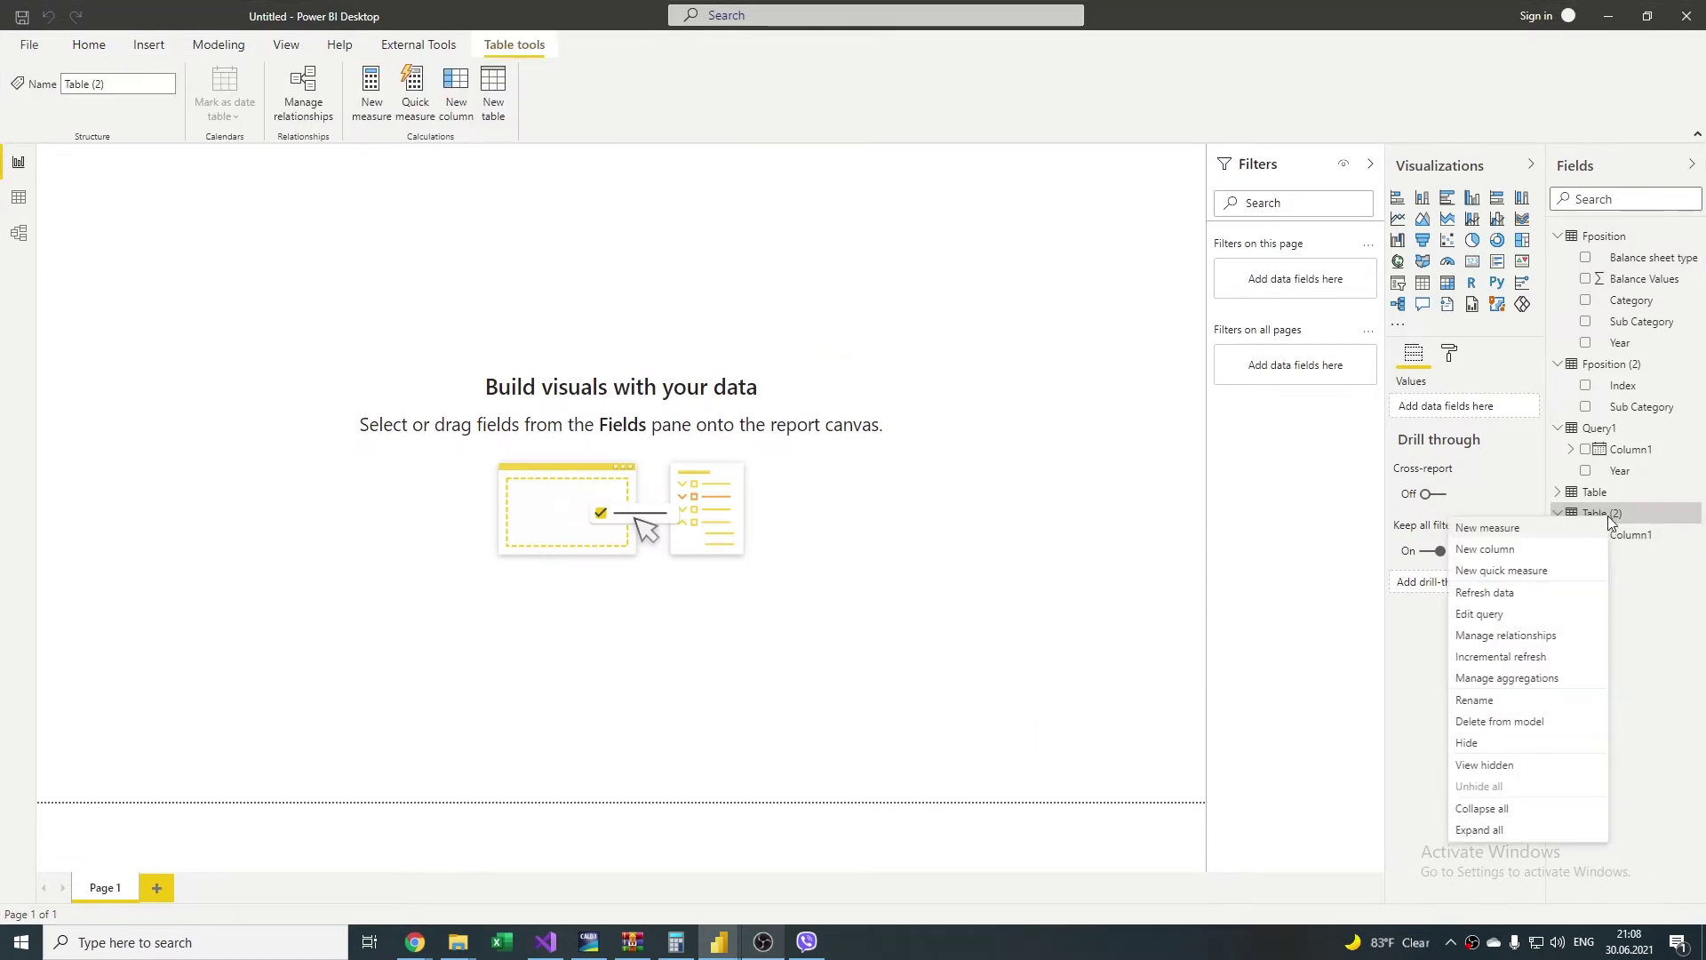
pyautogui.click(684, 318)
# Step: Begin a measure in Table (2) as Balance Amounts=CALCULATE(sum(Fposition[Balance Values], and continue on a new line
pyautogui.click(370, 89)
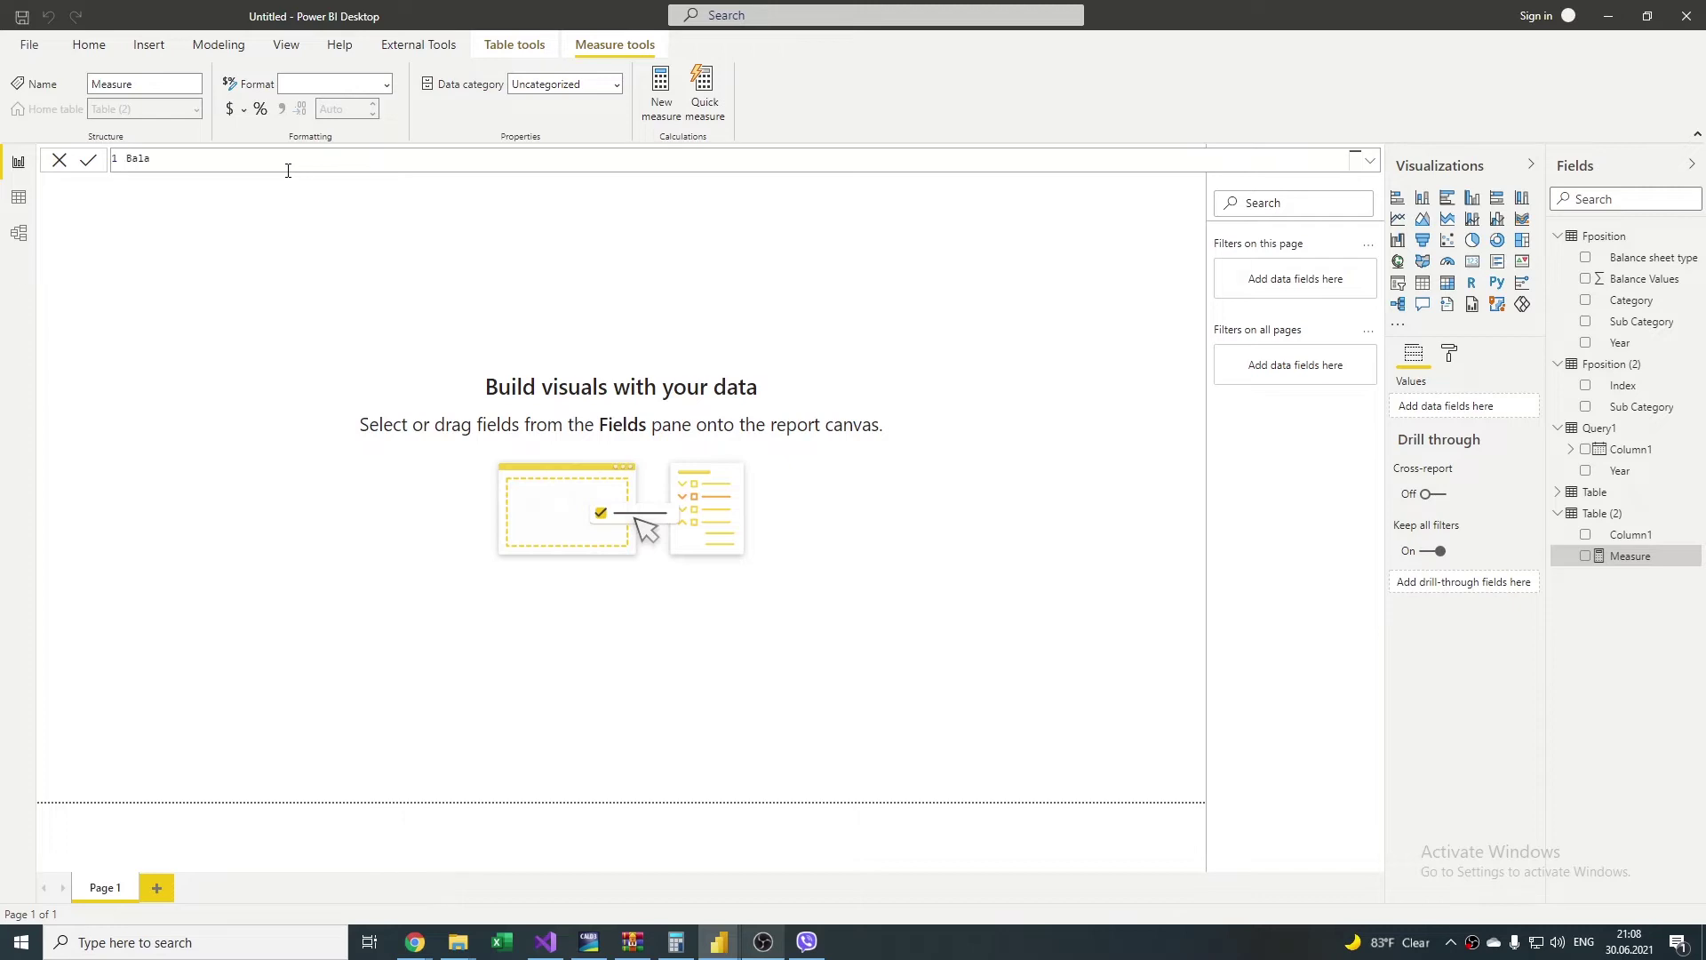
pyautogui.write('Balance Amounts=Calc')
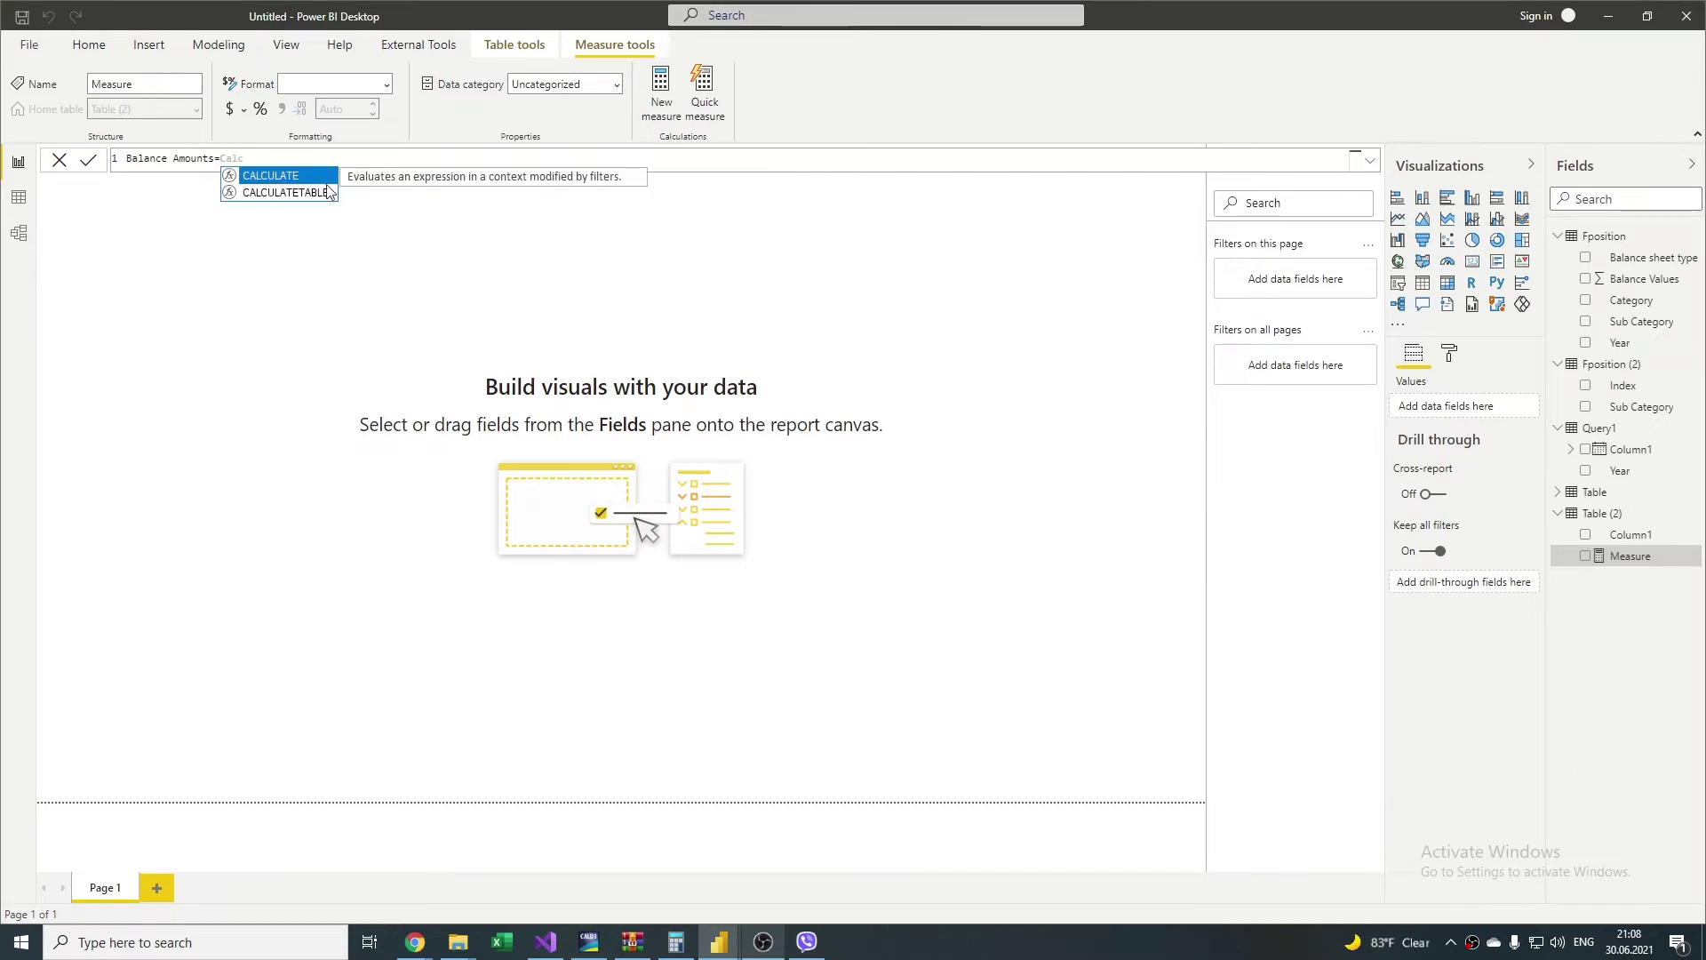
pyautogui.press('Tab')
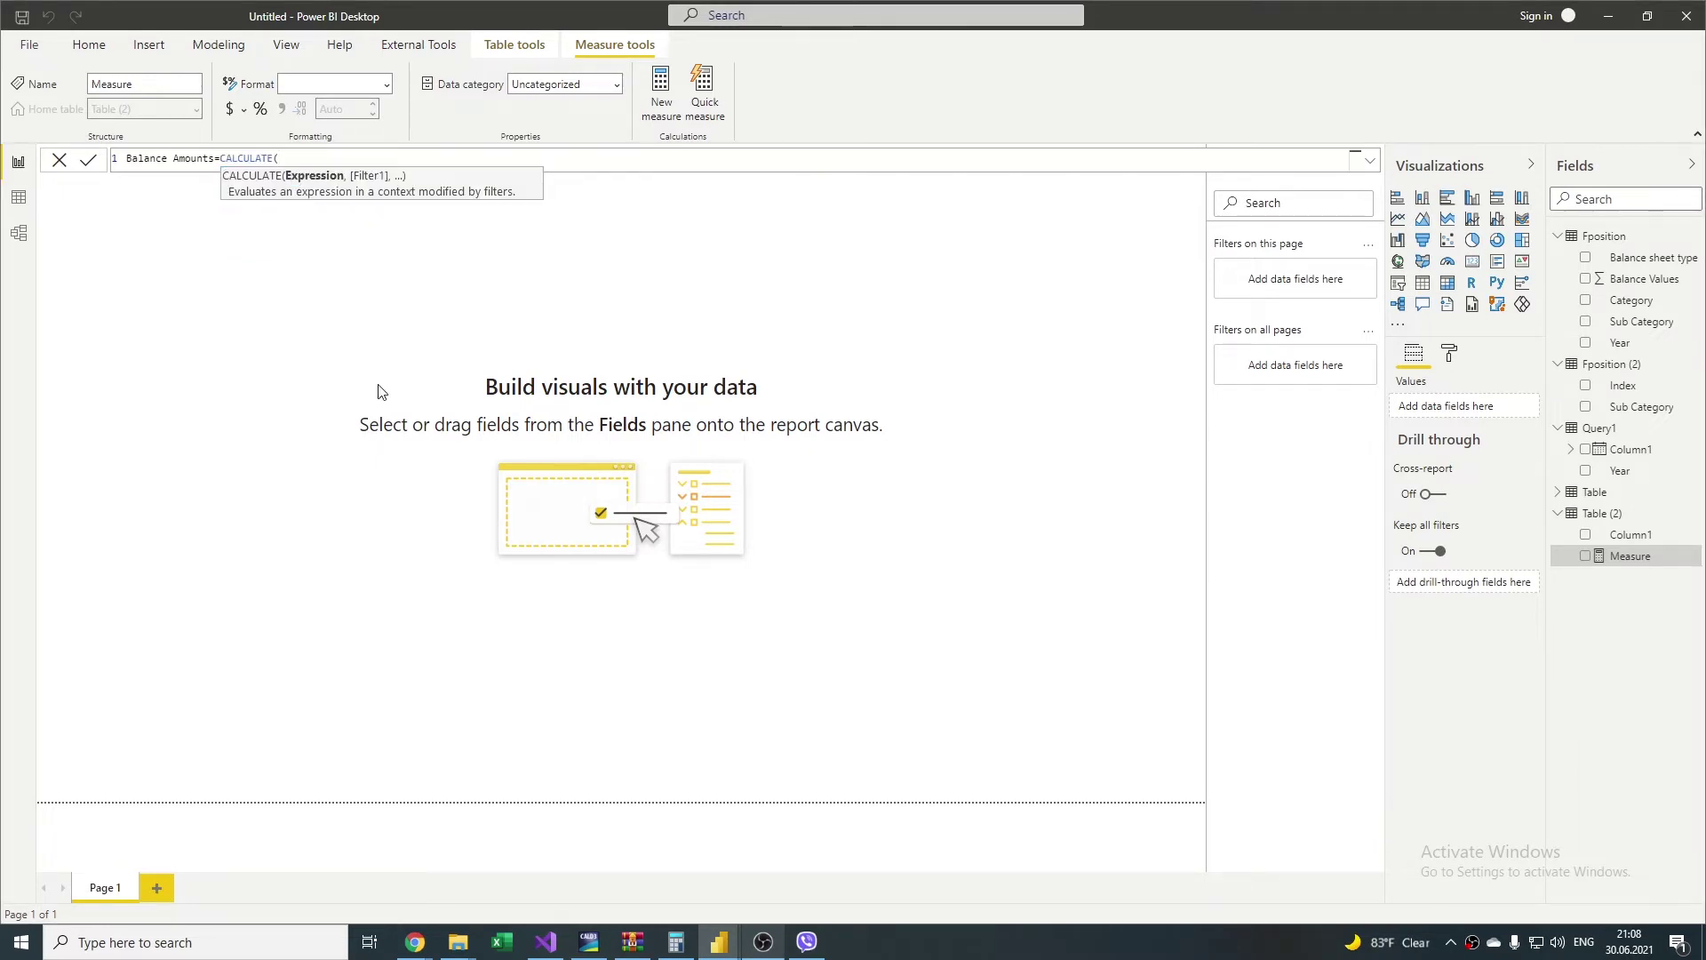
pyautogui.write('sum(Fposition[Balance Values],')
pyautogui.hotkey('shift', 'Return')
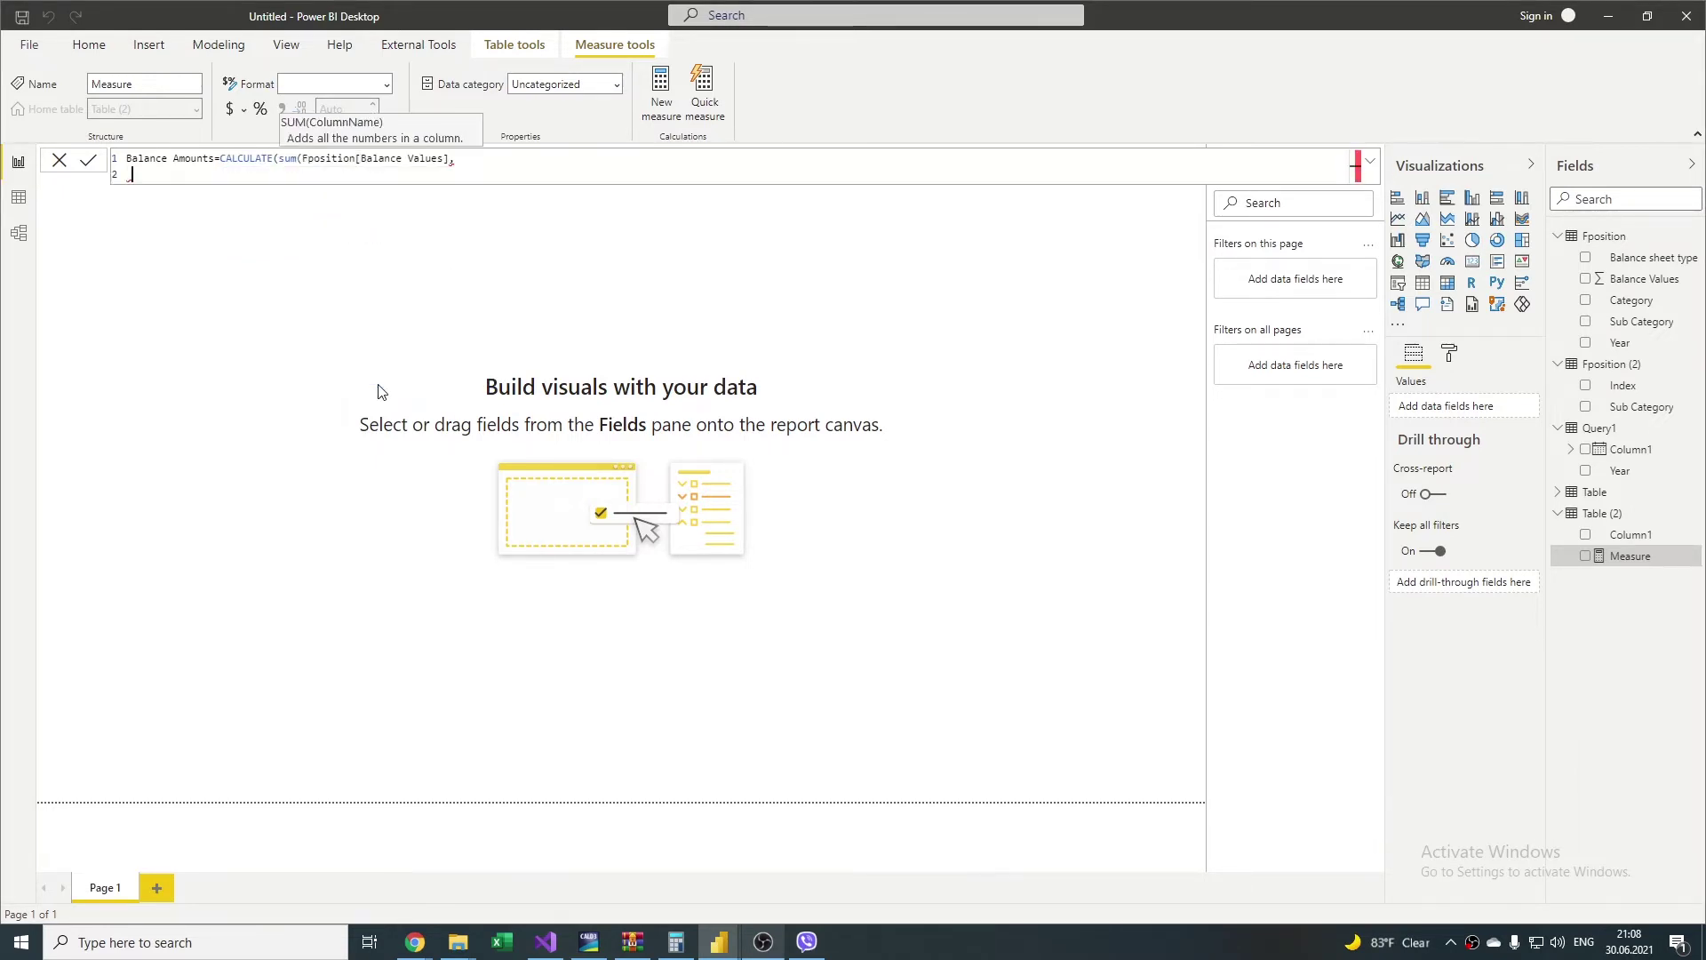
# Step: Add the filter TREATAS(VALUES(Query1[Year]), Fposition[Year]) to the Balance Amounts formula and commit it
pyautogui.press('Tab')
pyautogui.press('Tab')
pyautogui.press('Tab')
pyautogui.press('Tab')
pyautogui.press('Tab')
pyautogui.press('Tab')
pyautogui.write('TREATAS(VALUES(')
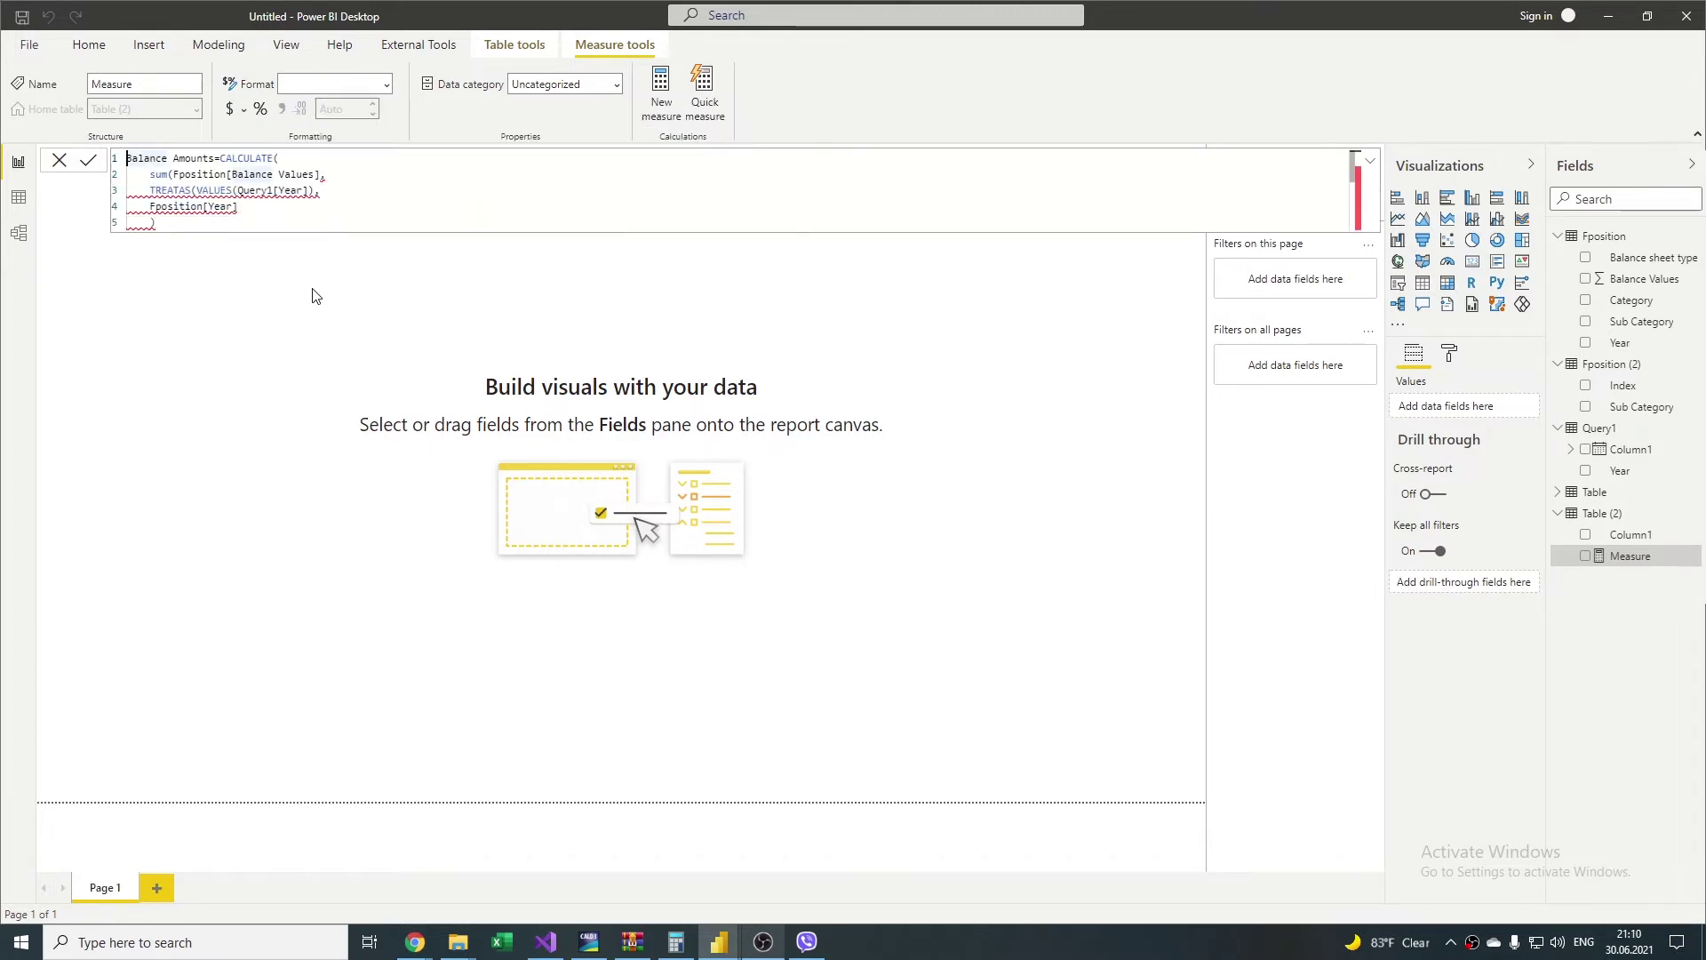
pyautogui.press('Return')
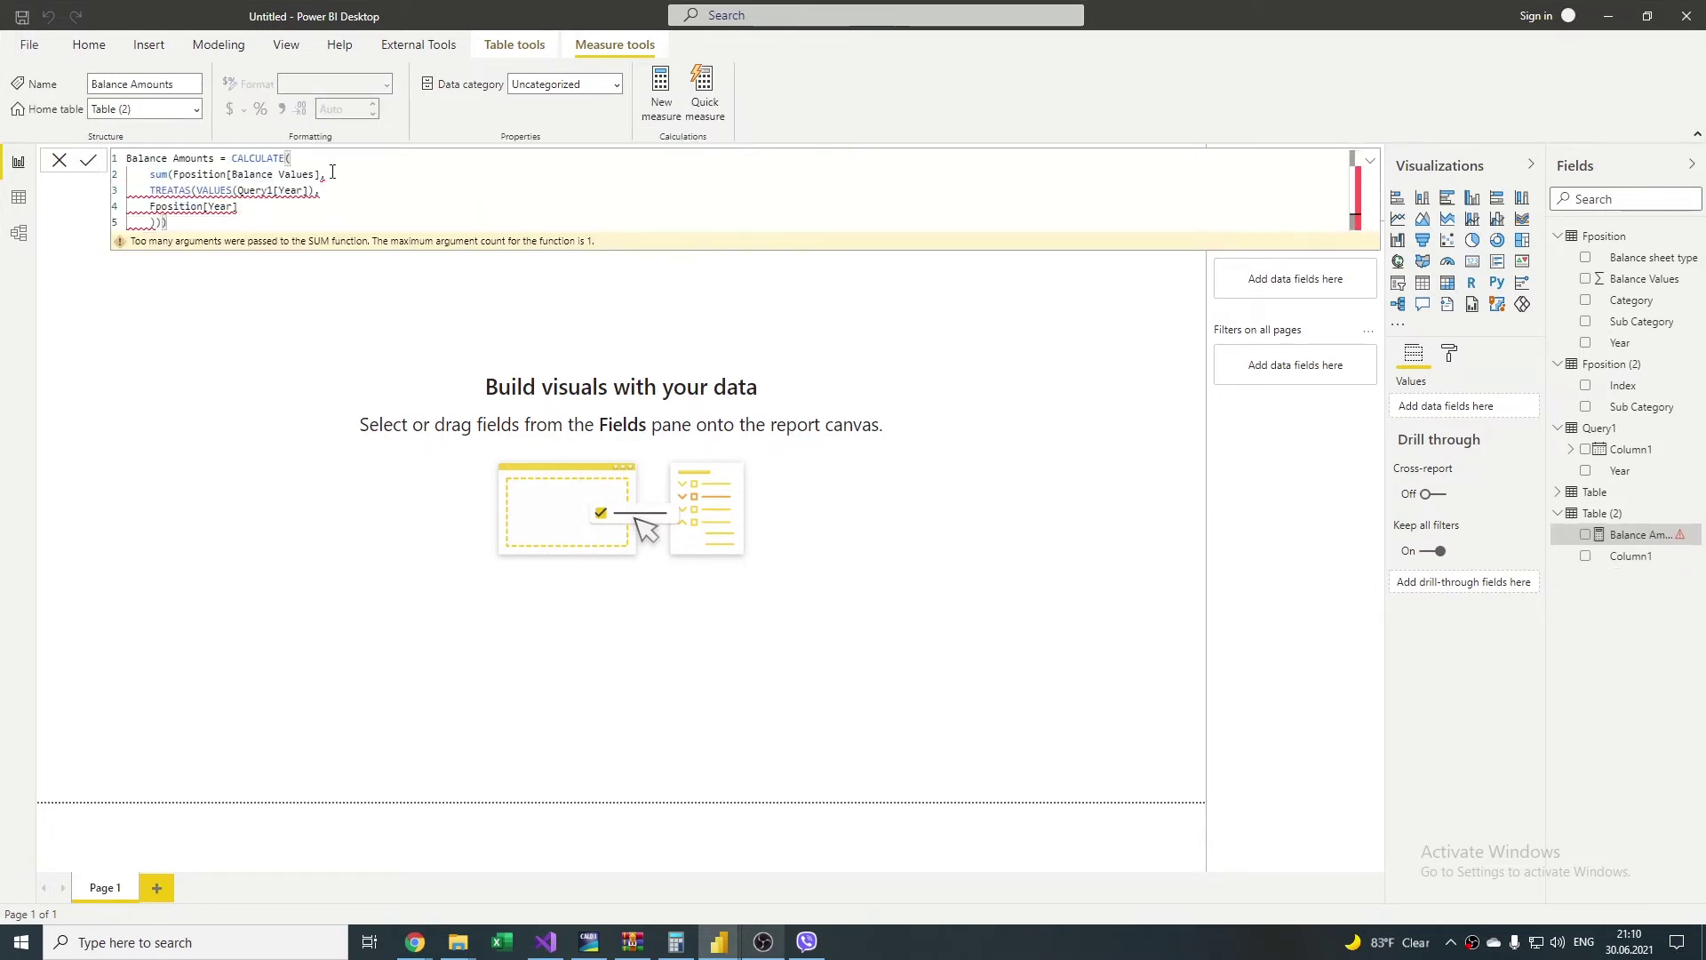
# Step: Correct Balance Amounts by moving the sum onto the CALCULATE line, closing it after Fposition[Balance Values], and removing the surplus final bracket
pyautogui.click(151, 175)
pyautogui.press('BackSpace')
pyautogui.press('BackSpace')
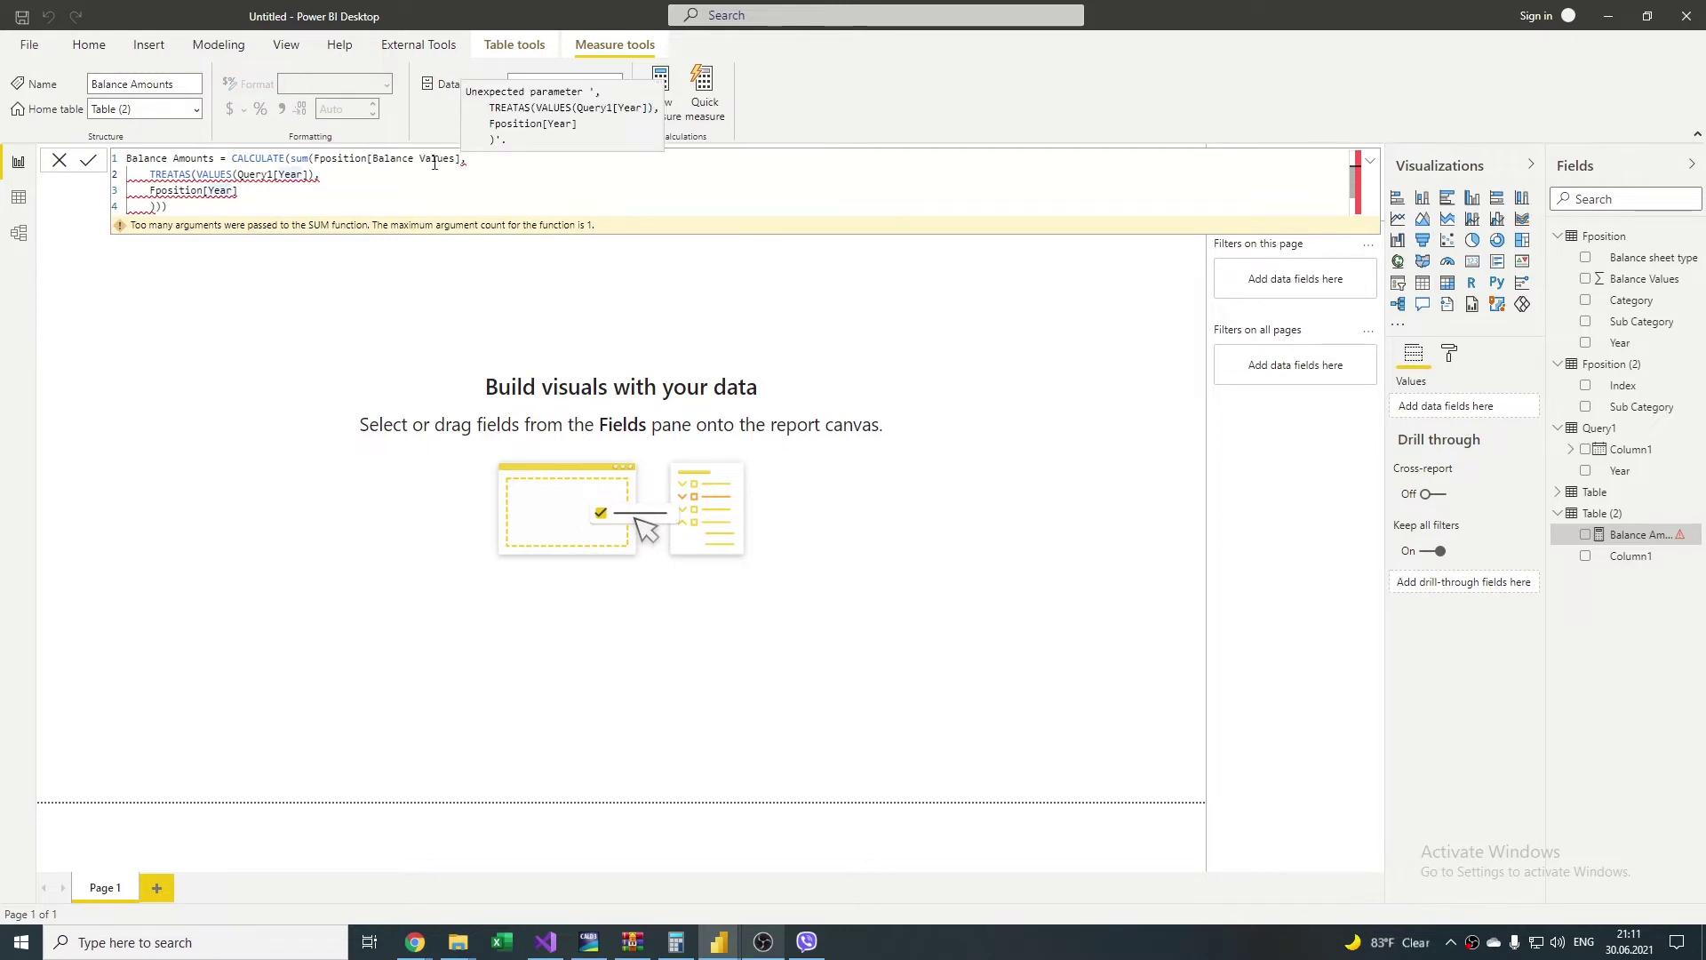
pyautogui.click(462, 160)
pyautogui.write(')')
pyautogui.press('Return')
pyautogui.hotkey('ctrl', 'End')
pyautogui.press('BackSpace')
pyautogui.press('Return')
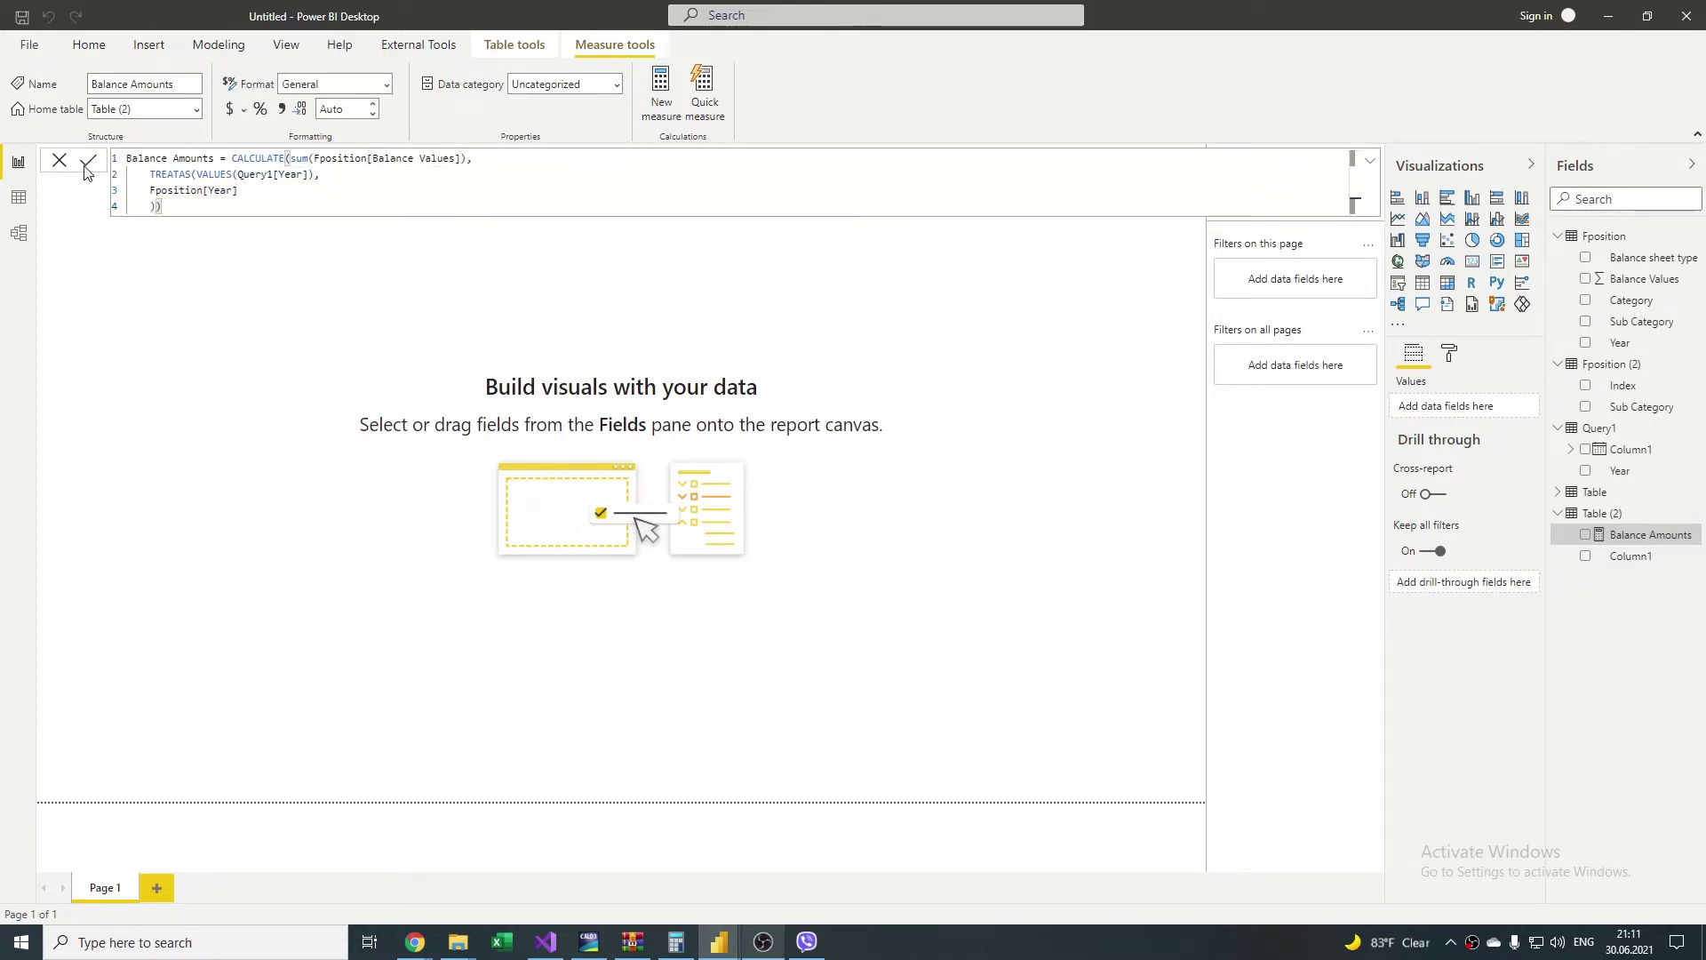
pyautogui.click(61, 161)
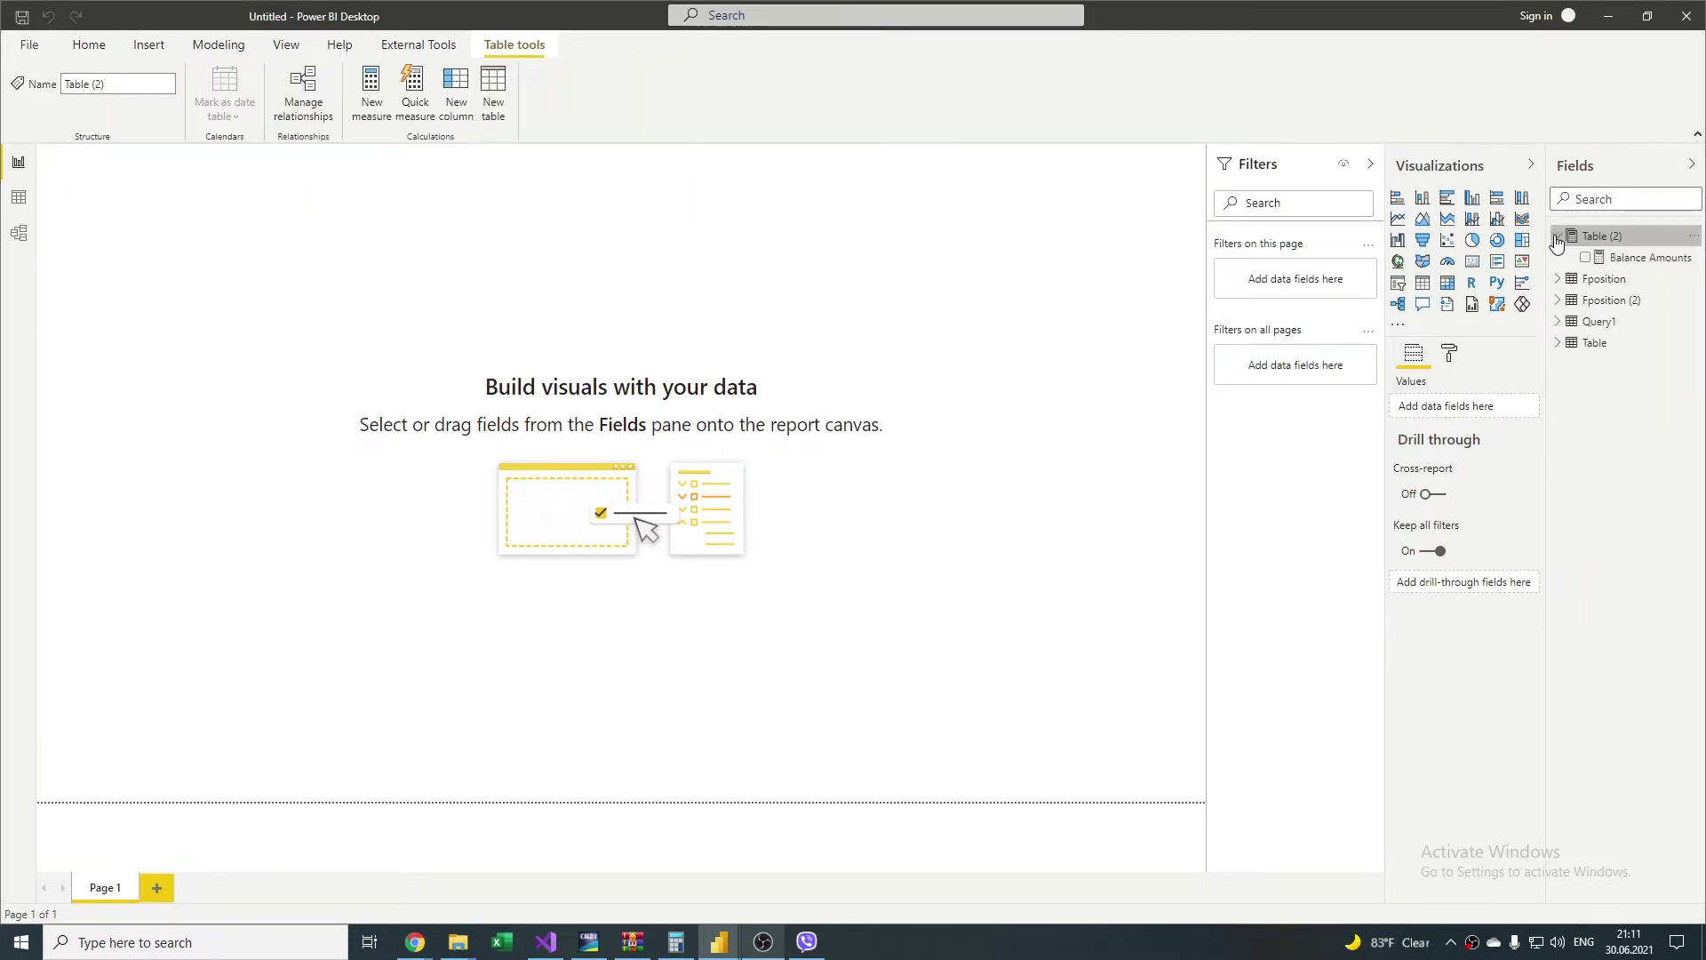
# Step: Add a measure to Table (2) that begins Summery&Ratios=var Summery=
pyautogui.rightClick(1621, 261)
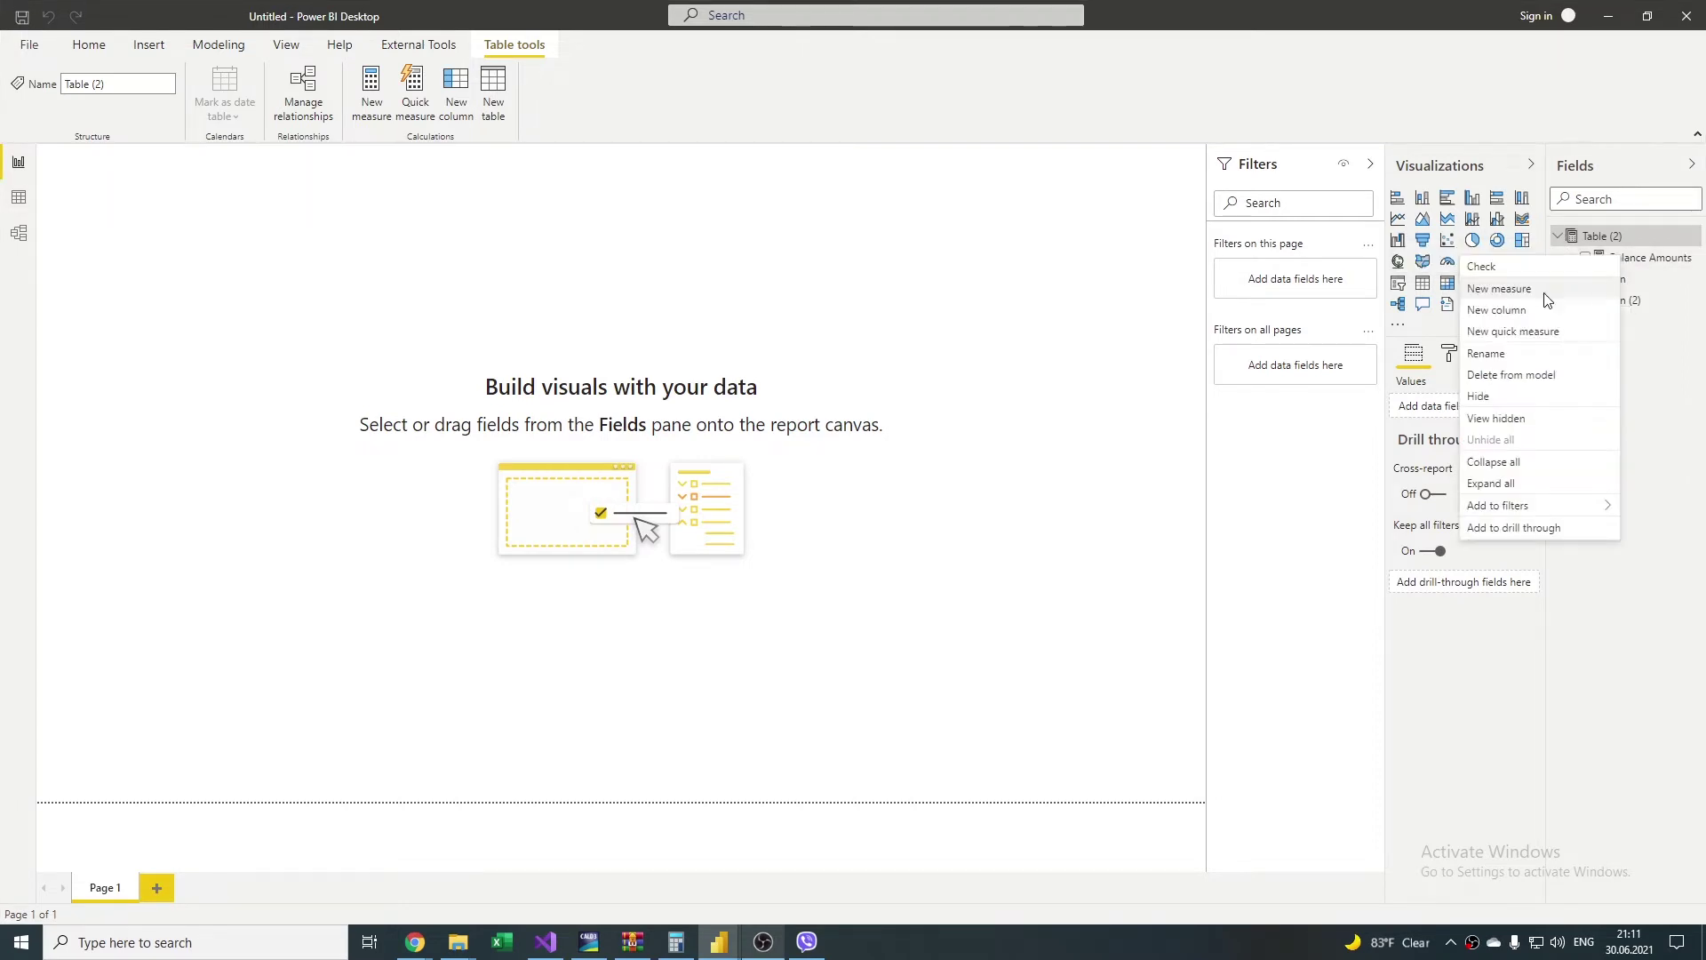
pyautogui.click(1564, 302)
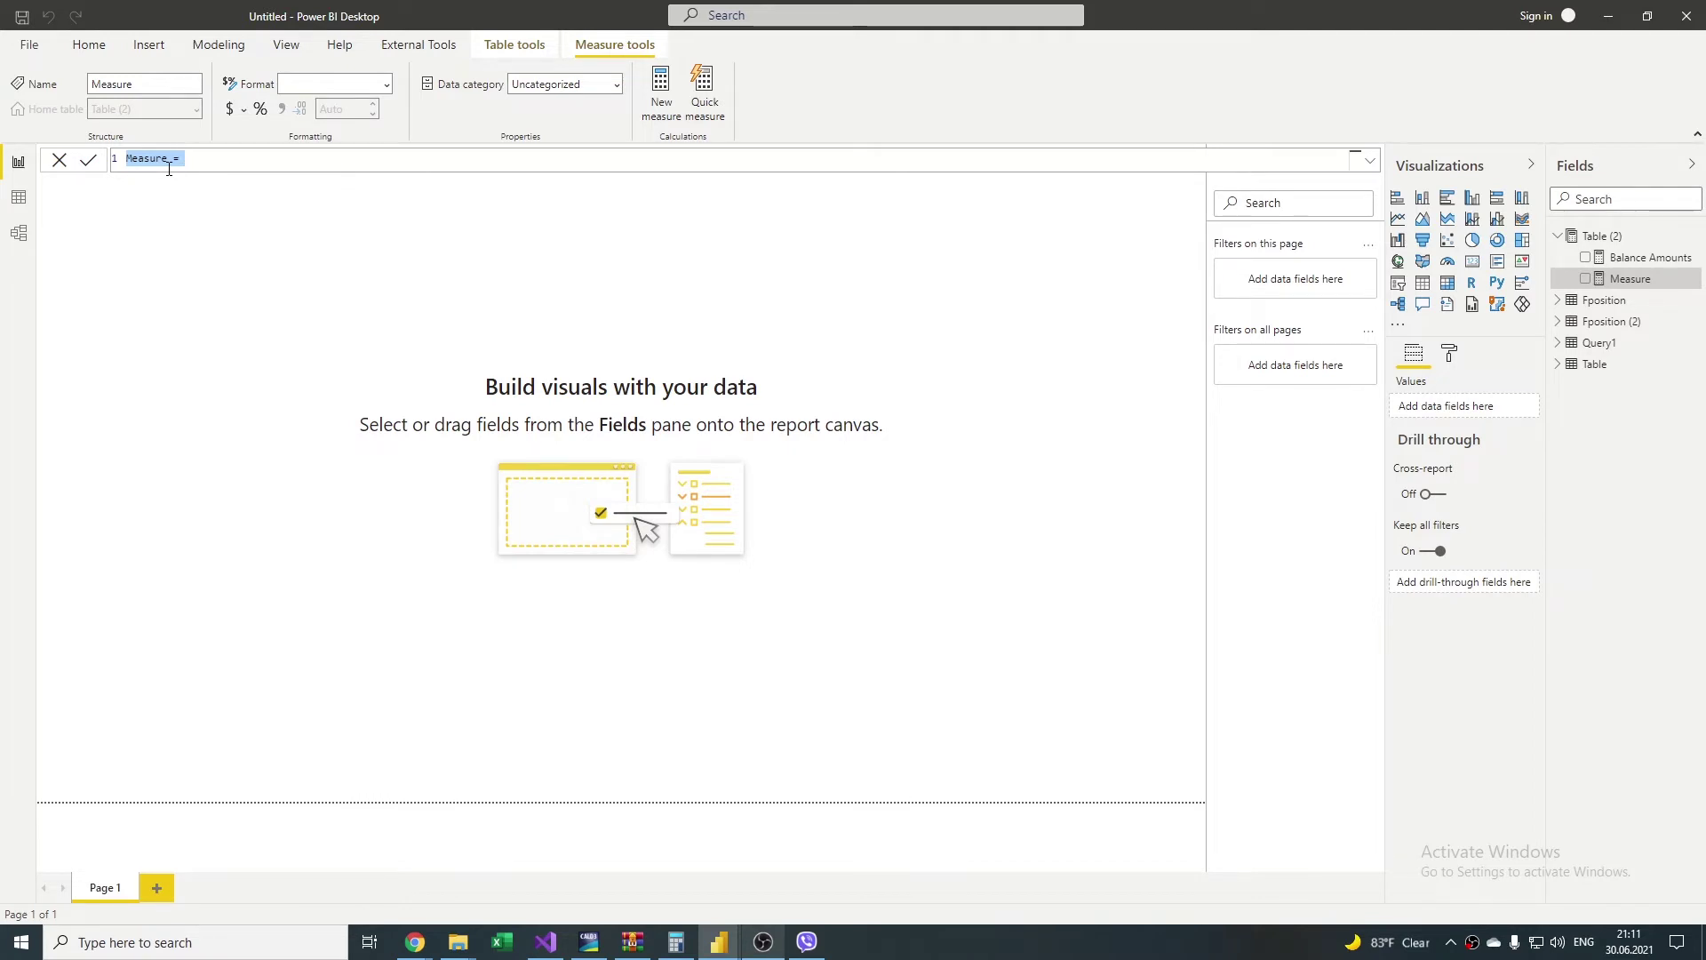
pyautogui.write('F')
pyautogui.write('ummery&Ra')
pyautogui.write('tios=var')
pyautogui.write('(')
pyautogui.press('BackSpace')
pyautogui.write('Summery')
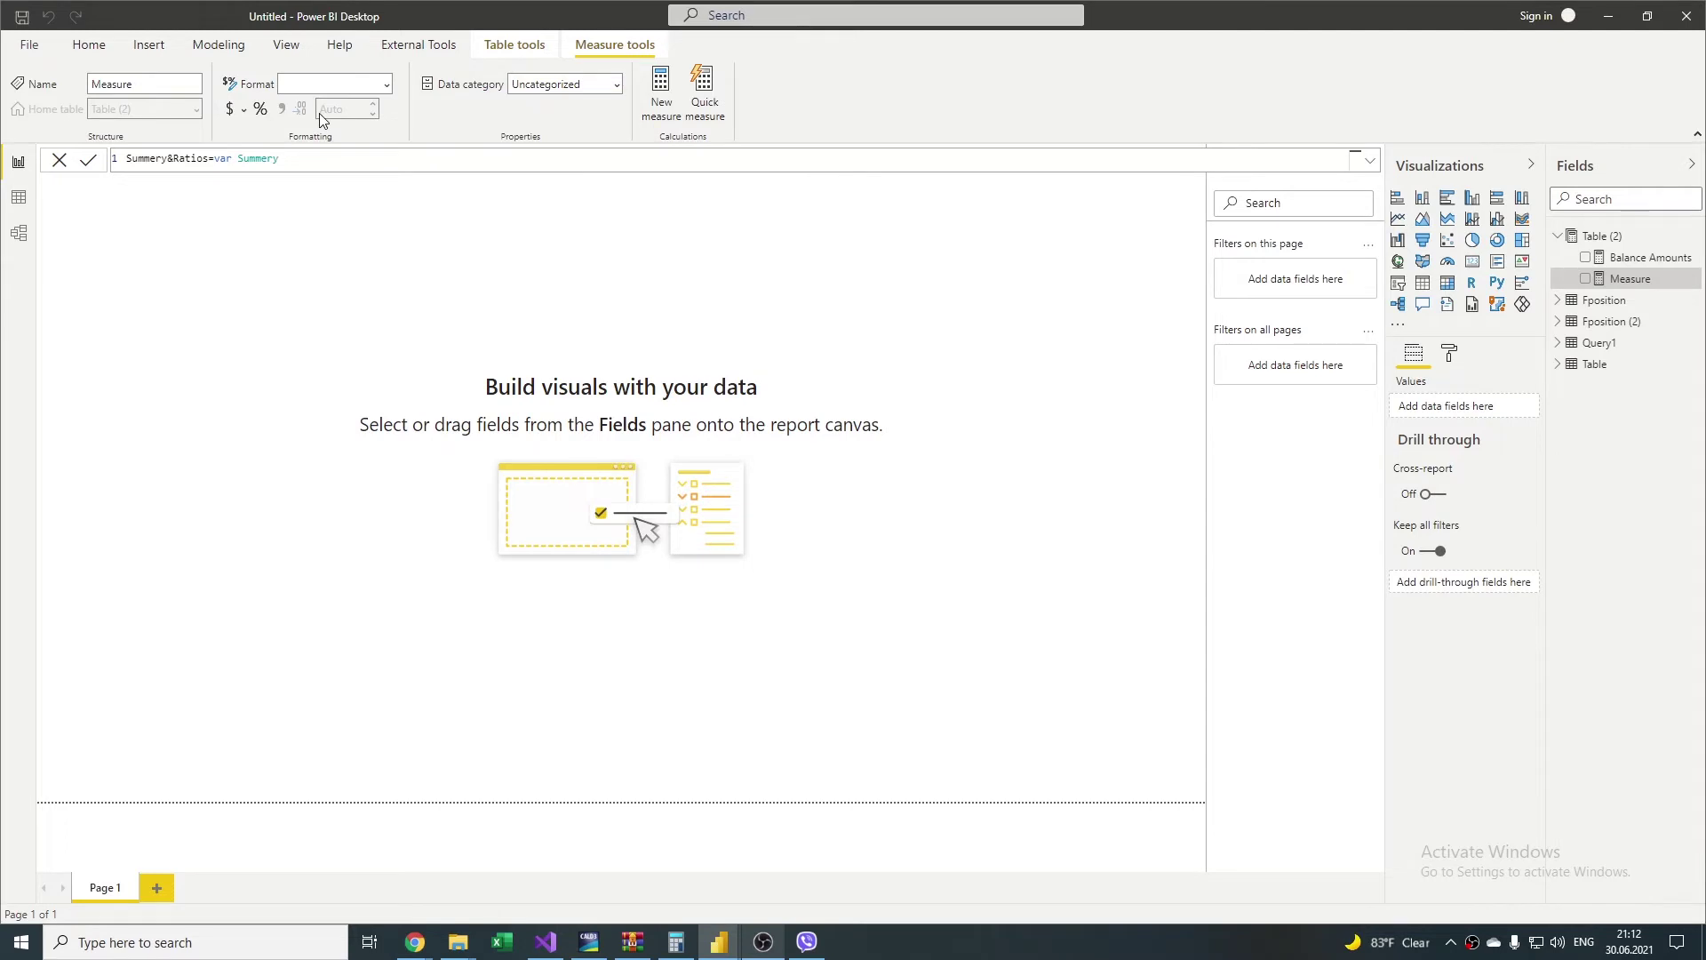
pyautogui.write('=')
pyautogui.write('ta')
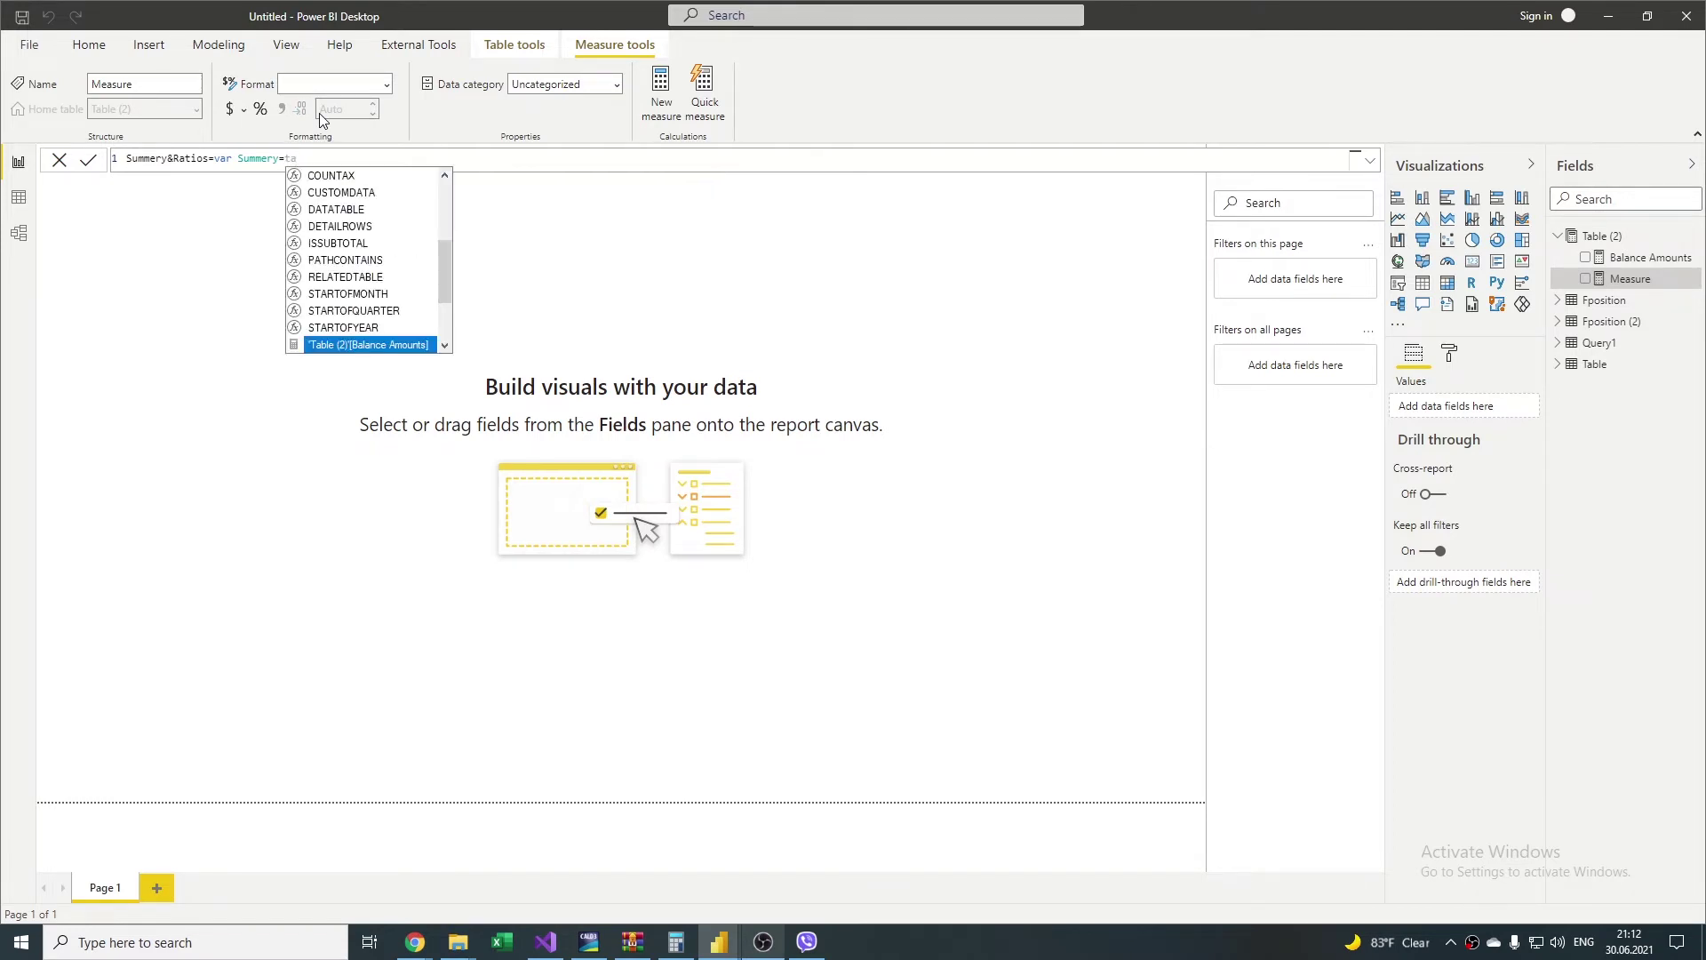
pyautogui.press('BackSpace')
pyautogui.press('BackSpace')
pyautogui.click(1555, 367)
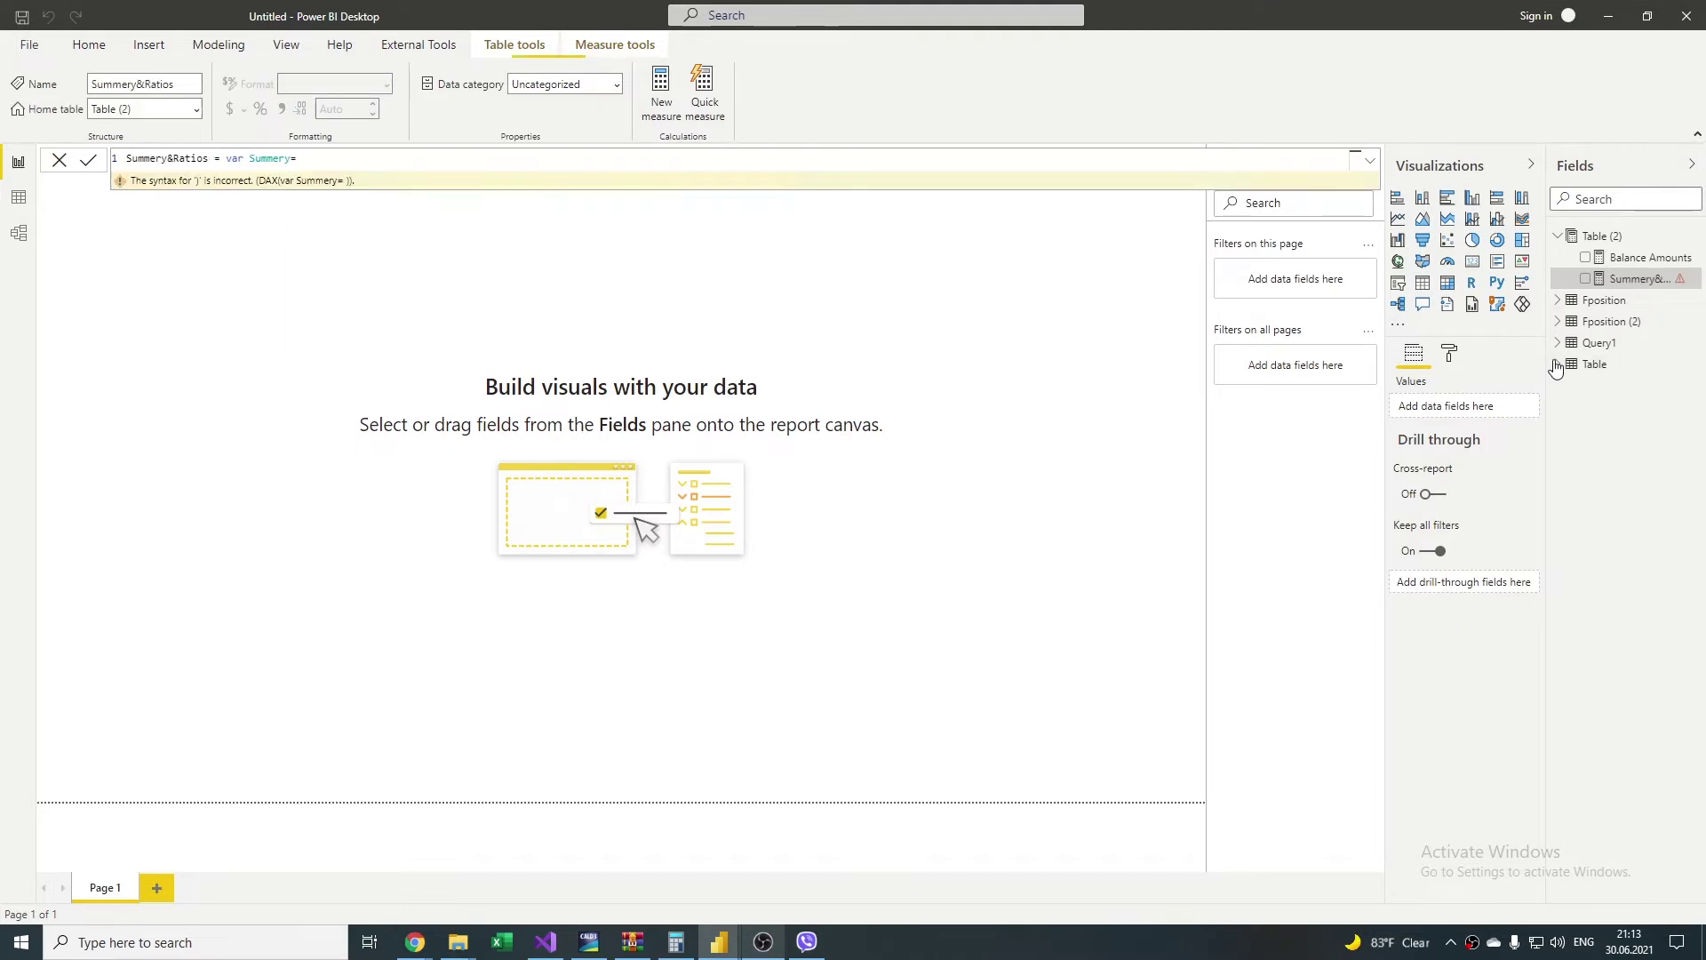
pyautogui.click(1556, 364)
pyautogui.click(319, 158)
pyautogui.write('summ')
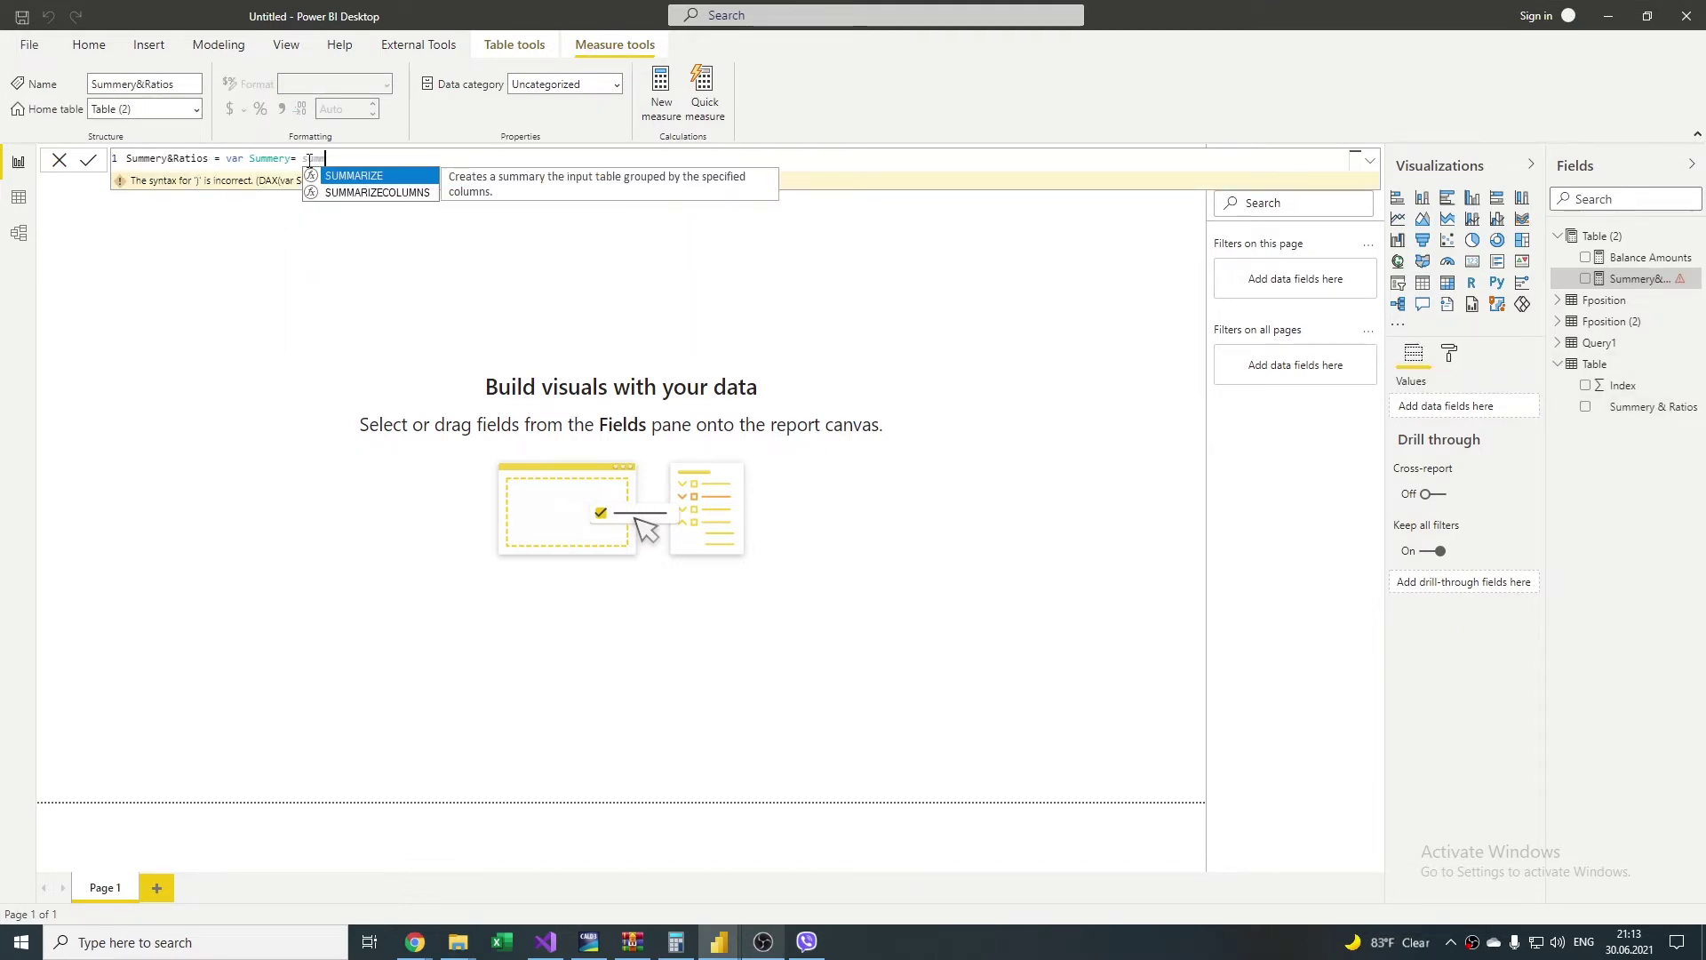
pyautogui.press('BackSpace')
pyautogui.press('BackSpace')
pyautogui.press('BackSpace')
pyautogui.press('BackSpace')
pyautogui.press('BackSpace')
pyautogui.write('tab')
pyautogui.press('BackSpace')
pyautogui.press('BackSpace')
pyautogui.press('BackSpace')
# Step: Set the Summery variable to SELECTEDVALUE('Table'[Summery & Ratios]) in the Summery&Ratios measure
pyautogui.write('se')
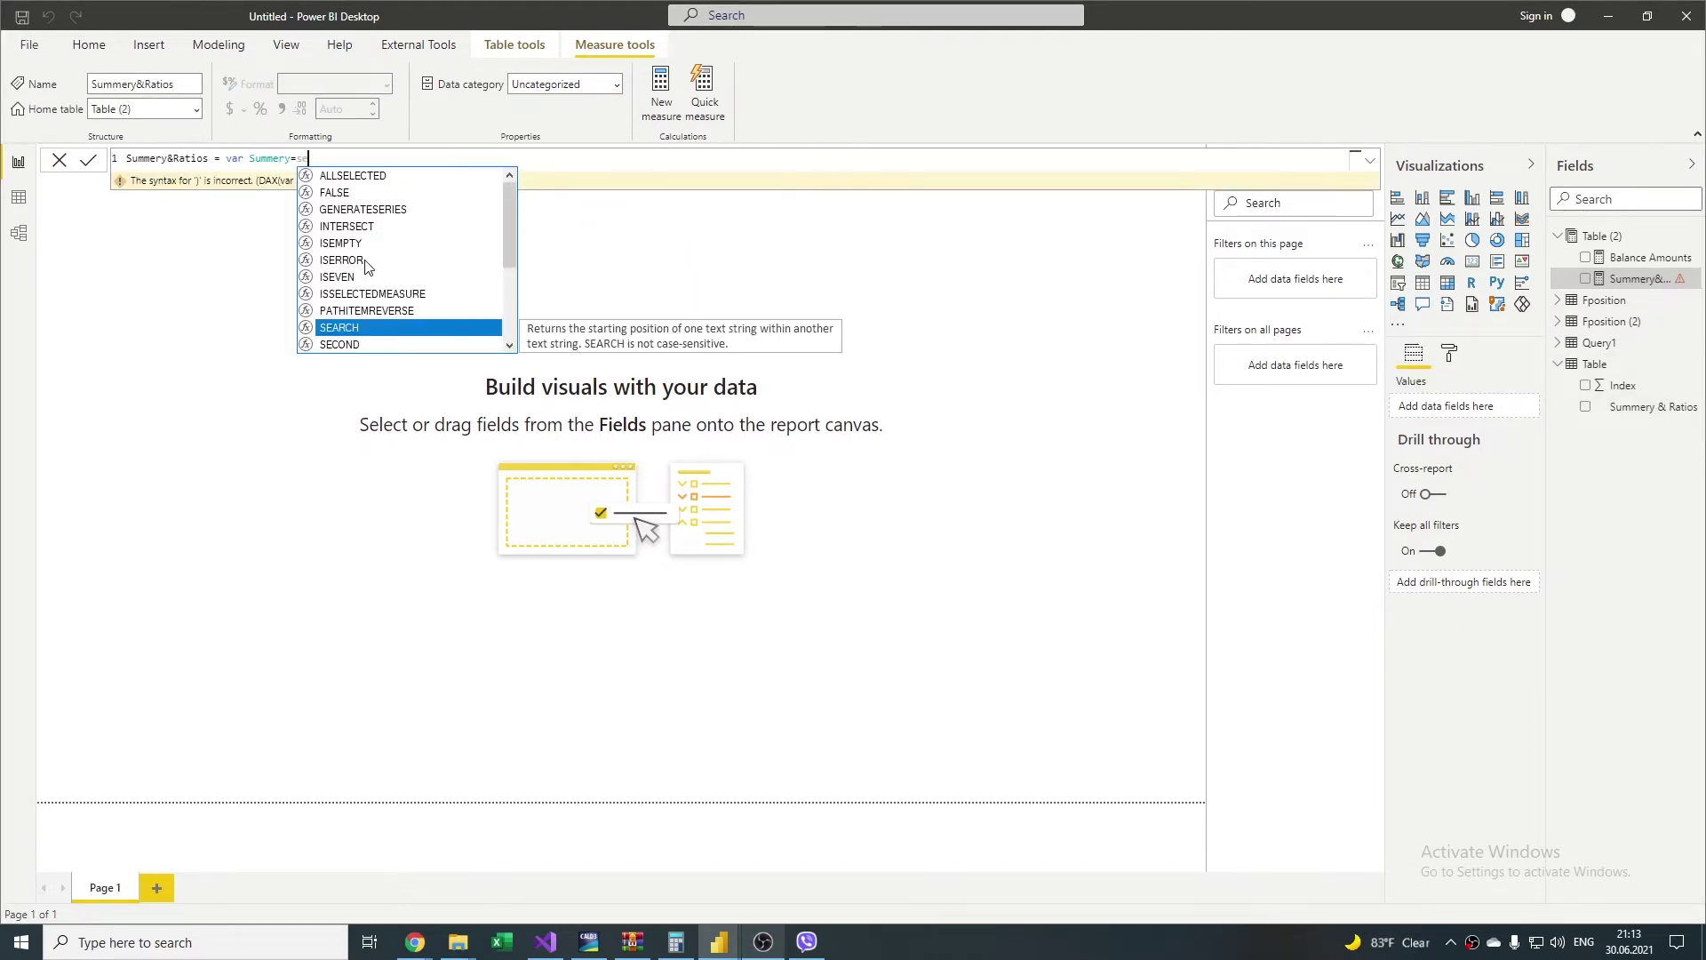
pyautogui.write('lect')
pyautogui.press('Down')
pyautogui.press('Tab')
pyautogui.write('ta')
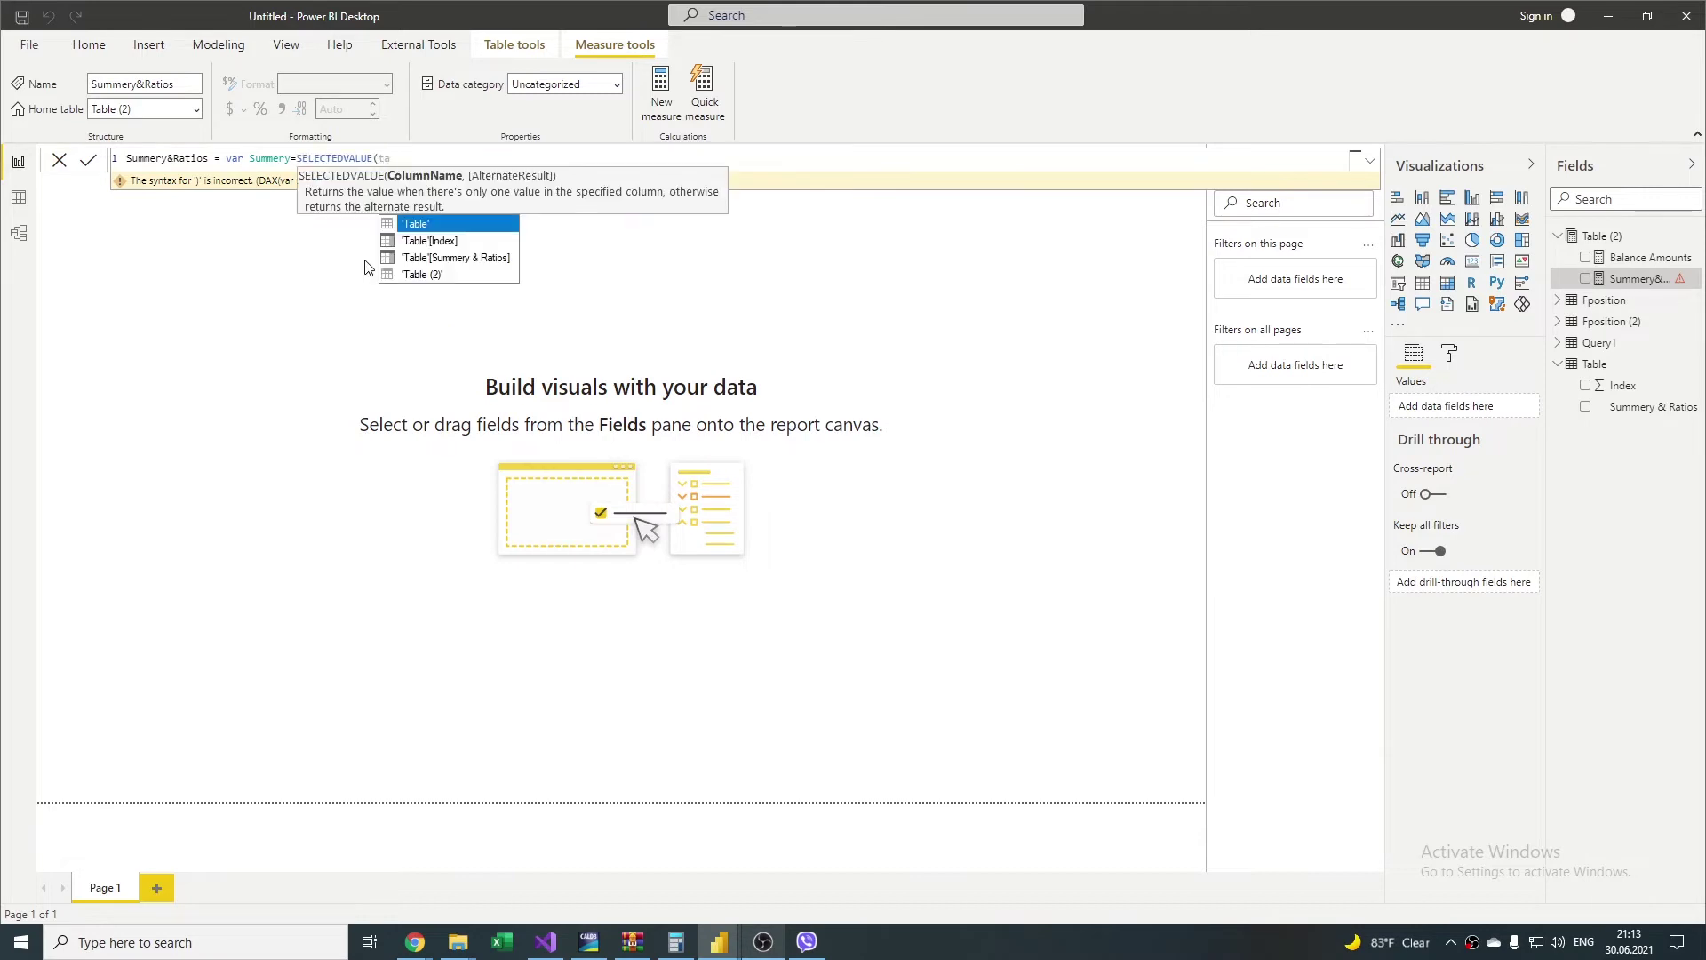
pyautogui.press('Down')
pyautogui.press('Down')
pyautogui.press('Tab')
pyautogui.write(')')
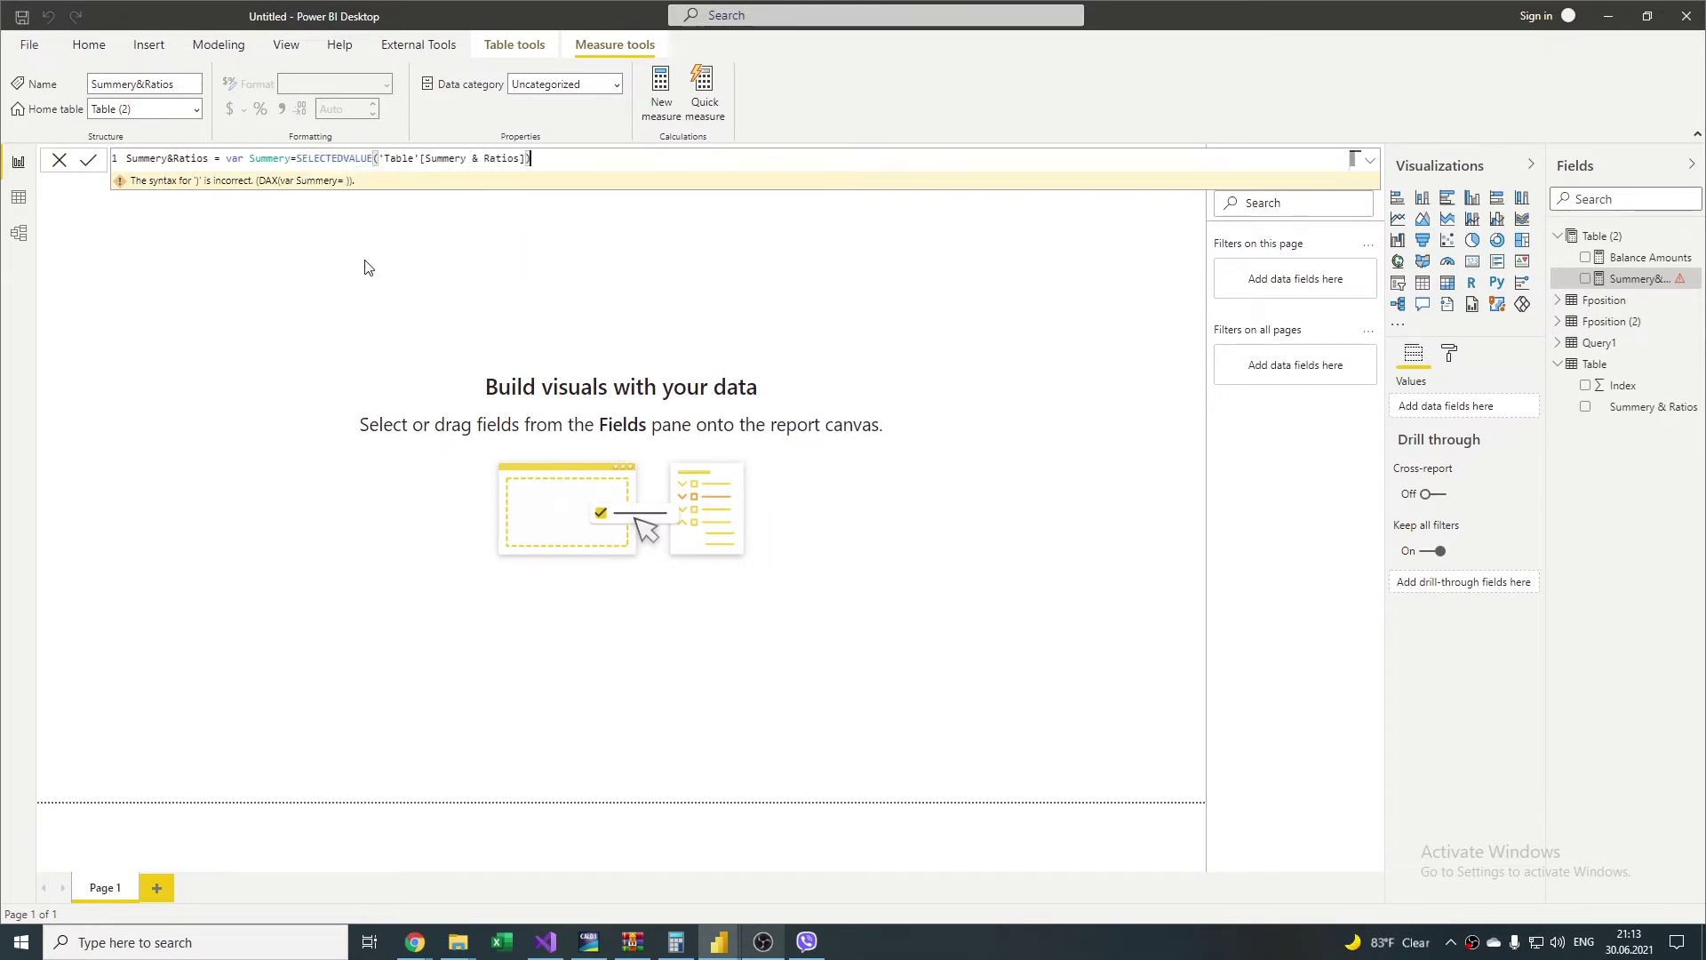
# Step: Add a Return line to the Summery&Ratios measure and open the result expression with SWITCH(TRUE(),
pyautogui.hotkey('shift', 'Return')
pyautogui.write('R')
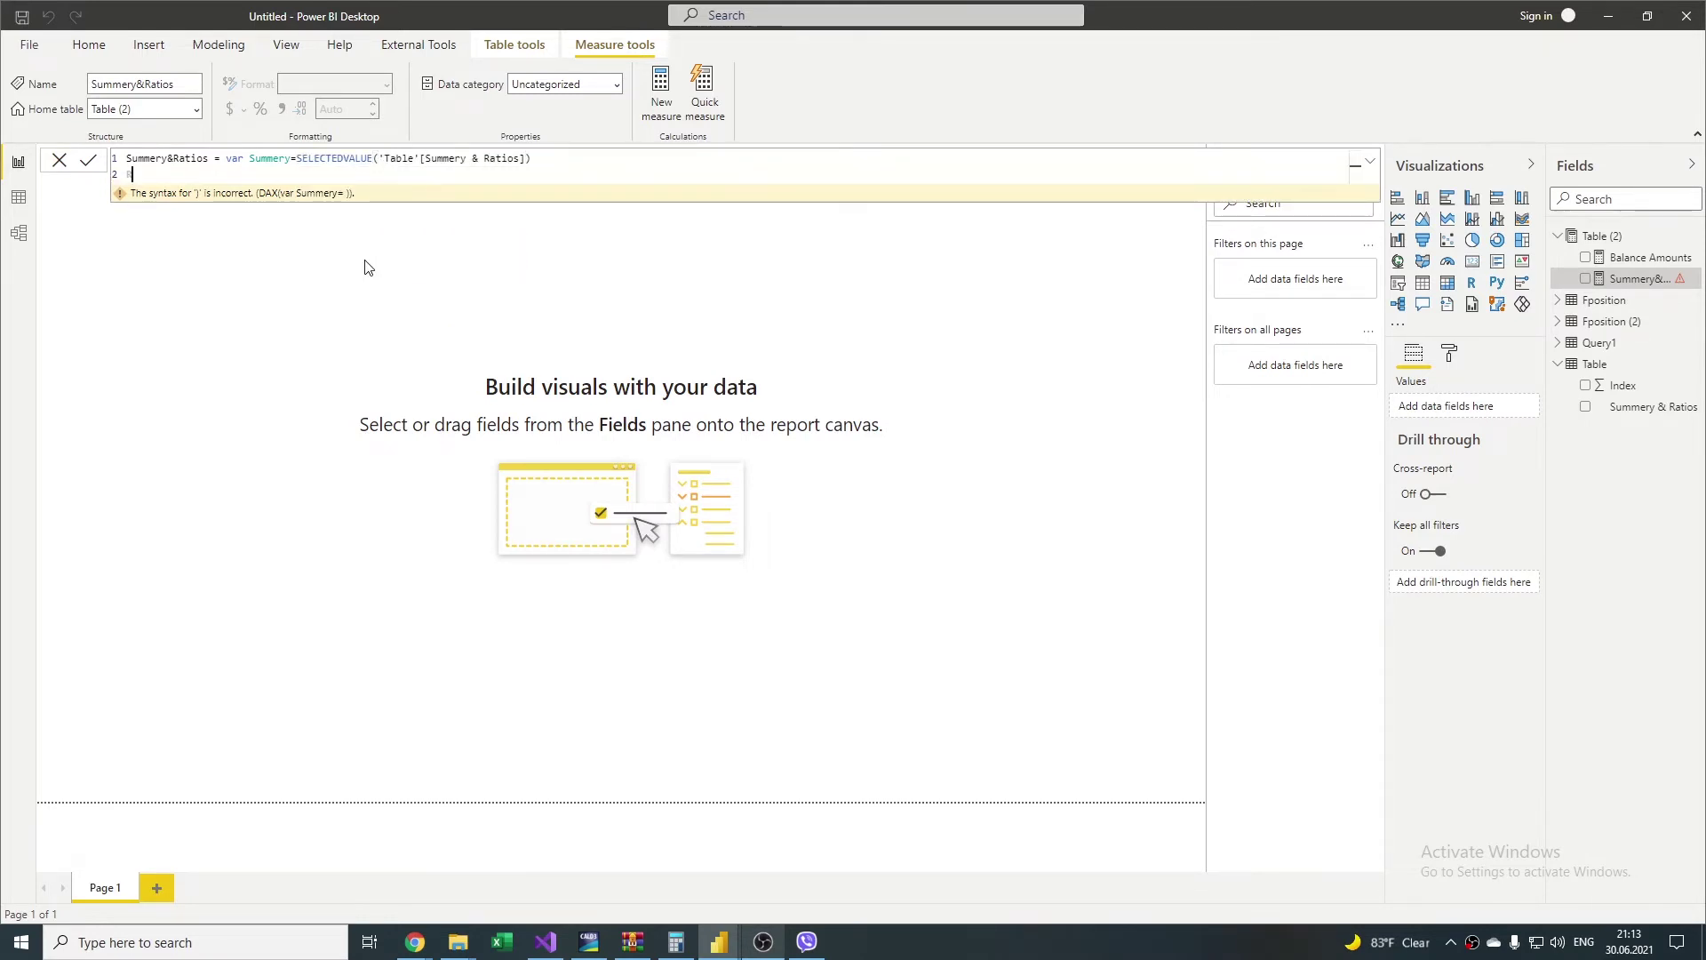
pyautogui.write('eturn')
pyautogui.hotkey('shift', 'Return')
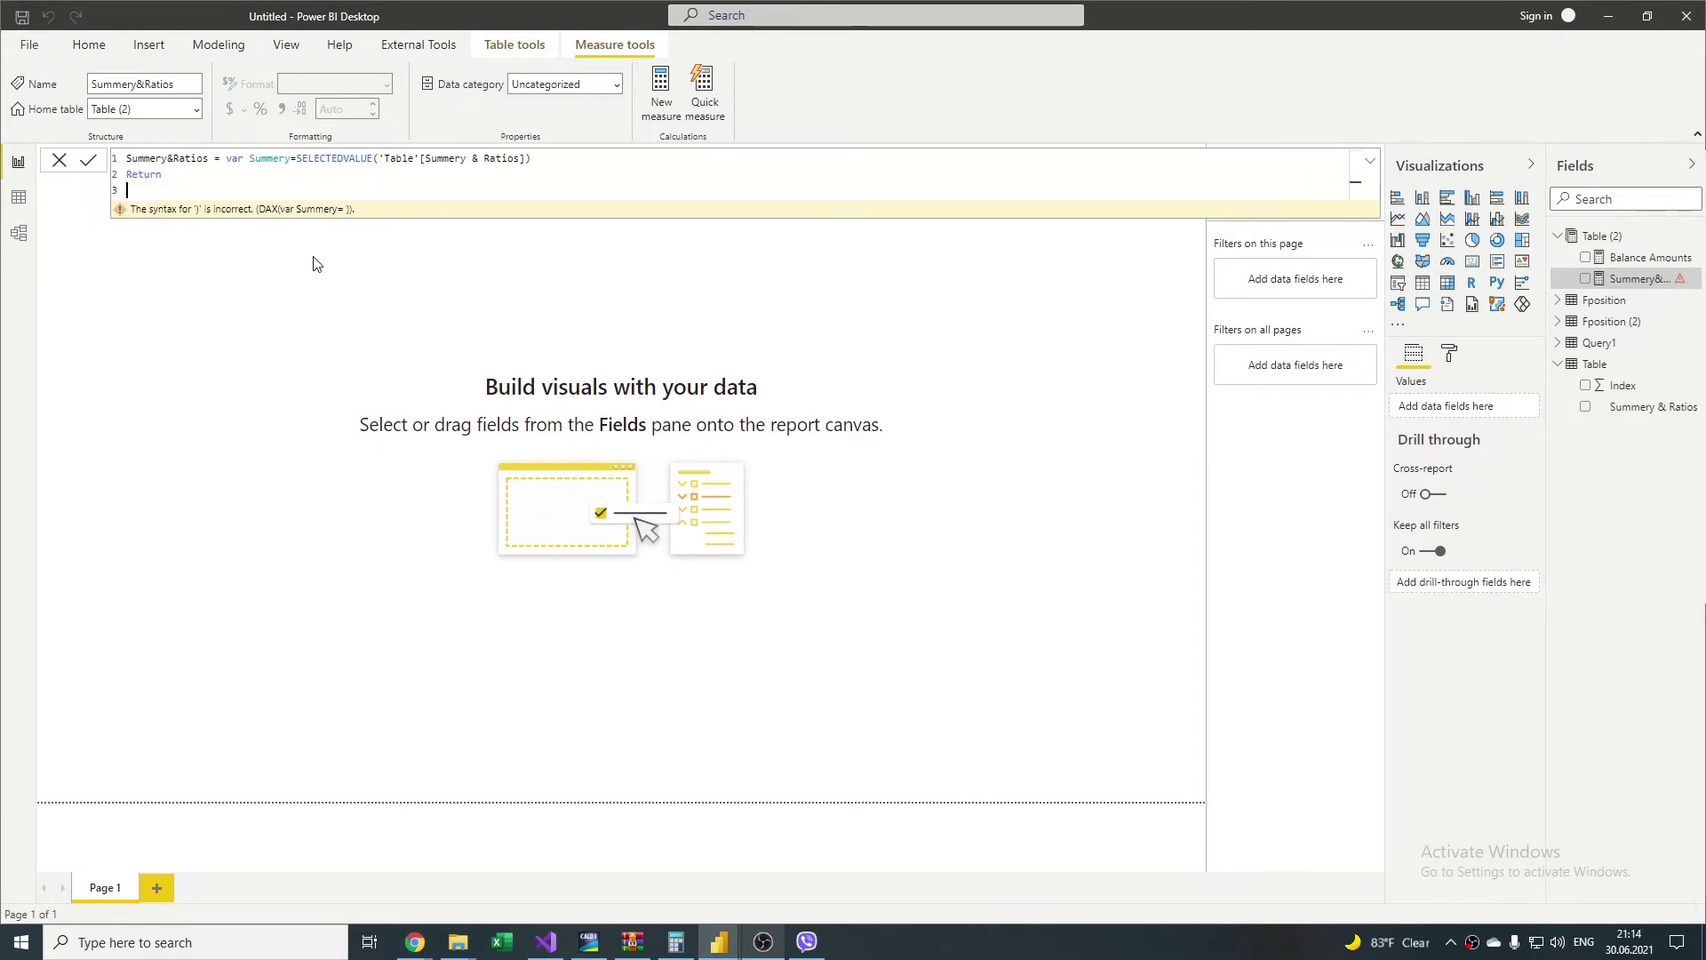
pyautogui.write('SWITCH(')
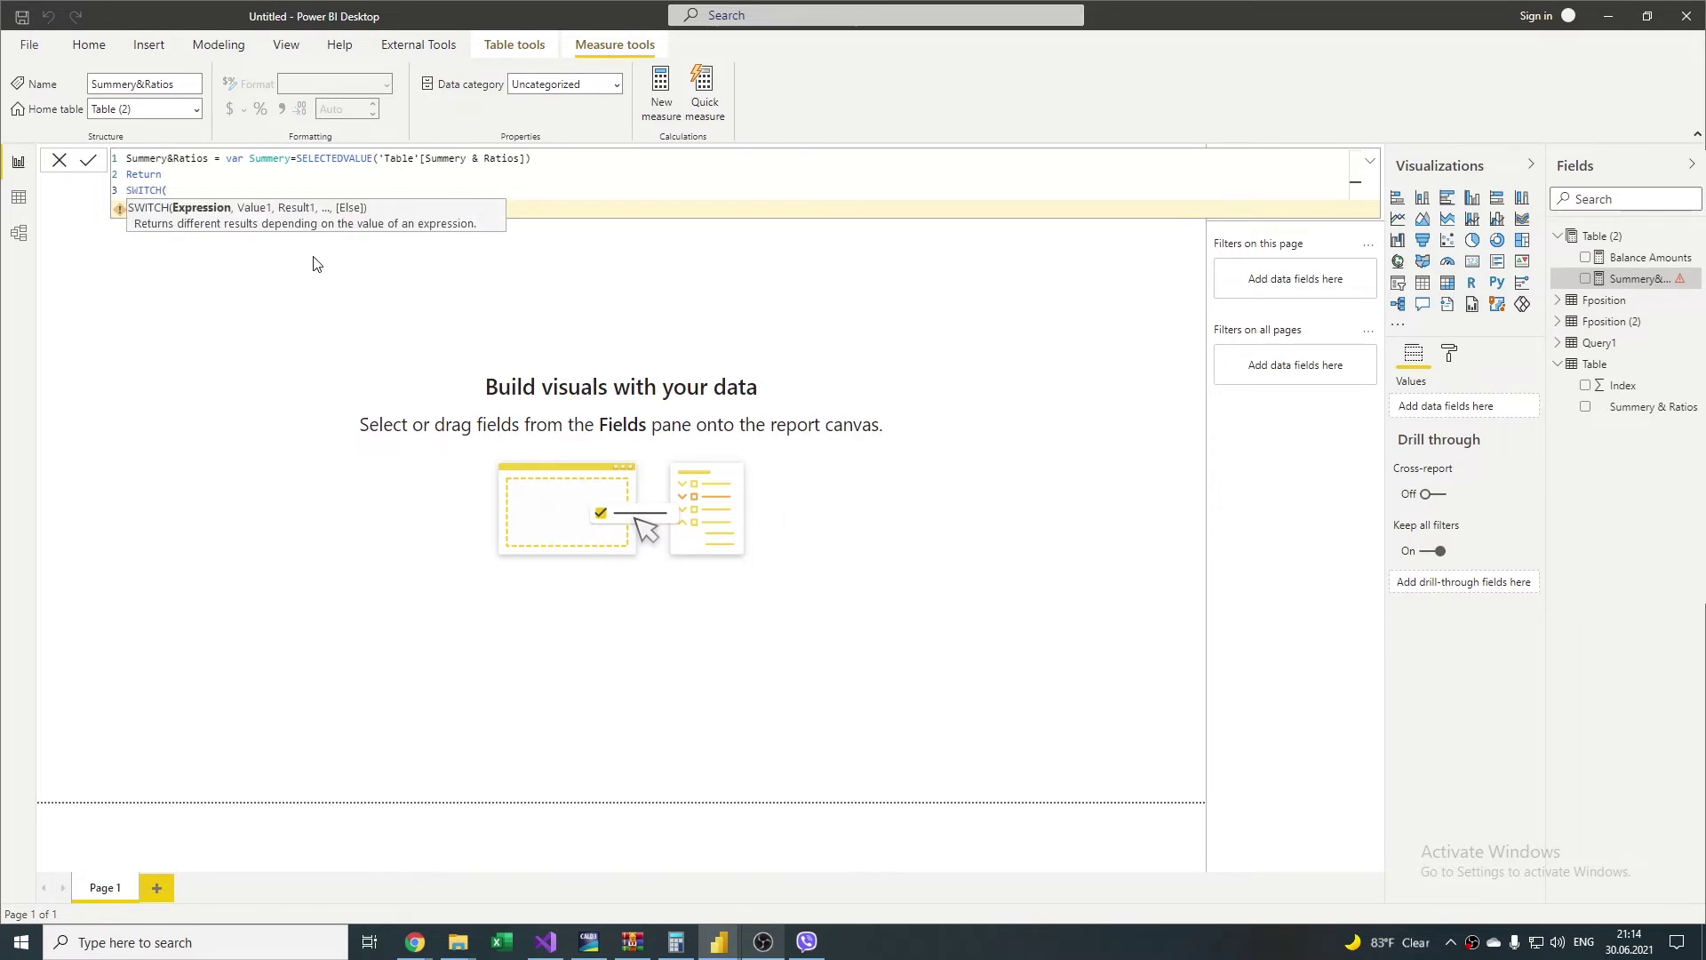
pyautogui.write('TRUE(),')
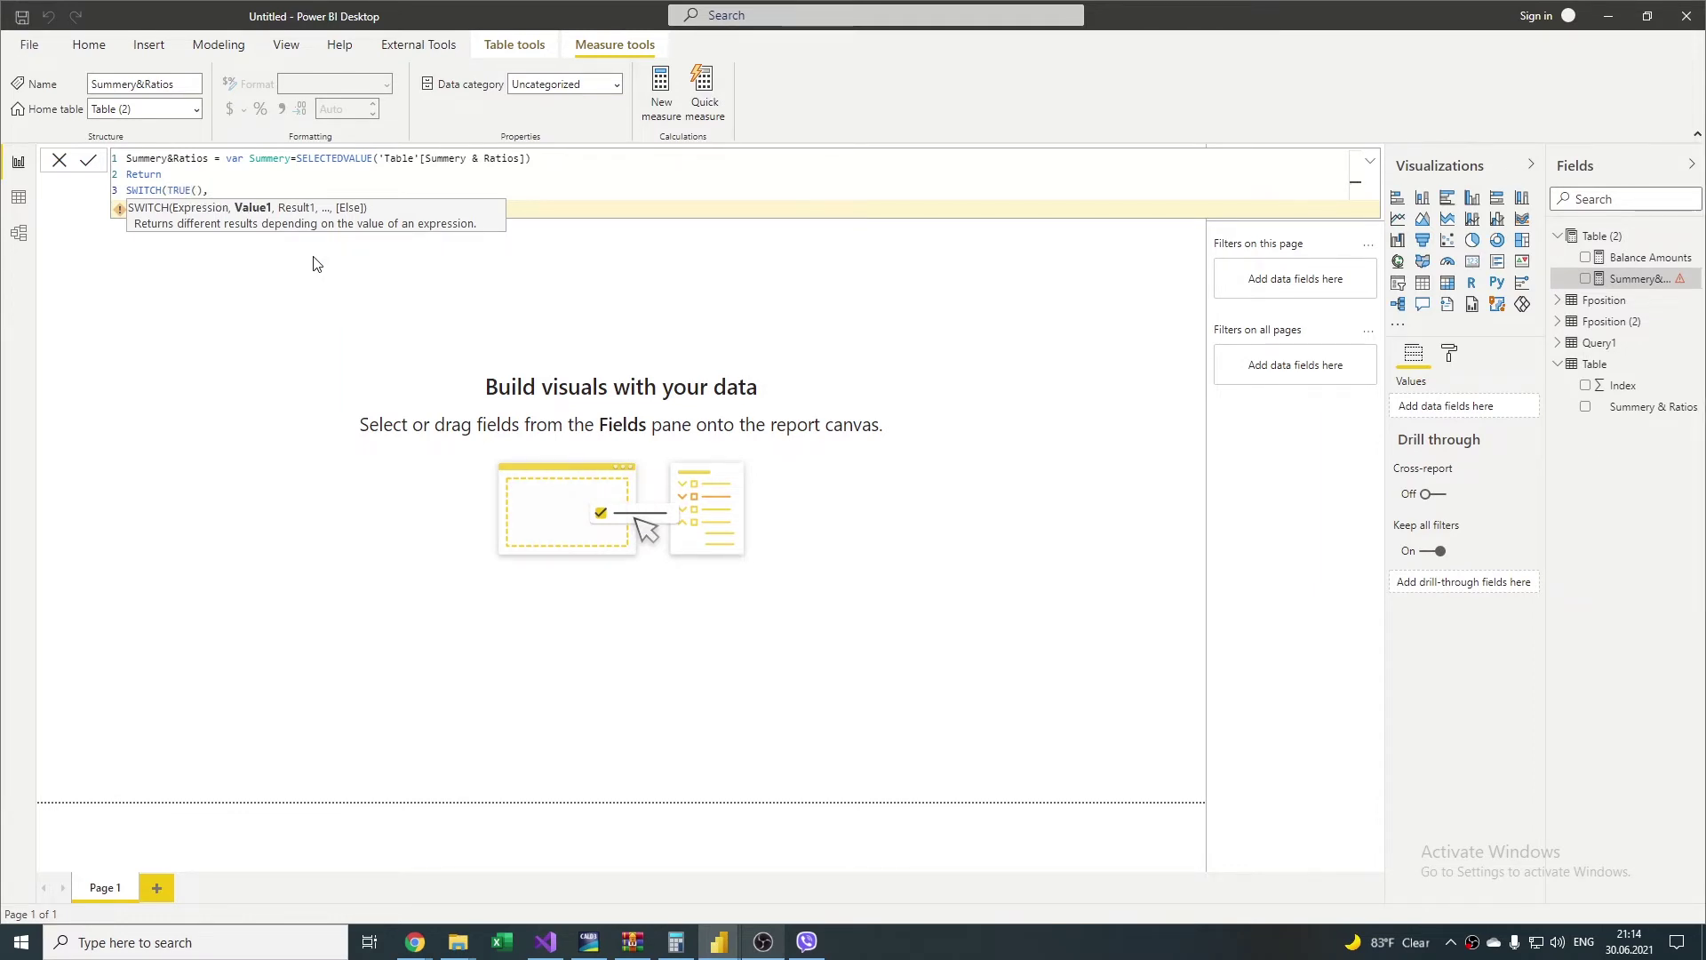
# Step: Start the first SWITCH case with Summery="Current Ratio" and a DIVIDE function as its result
pyautogui.press('Return')
pyautogui.write('Summery=')
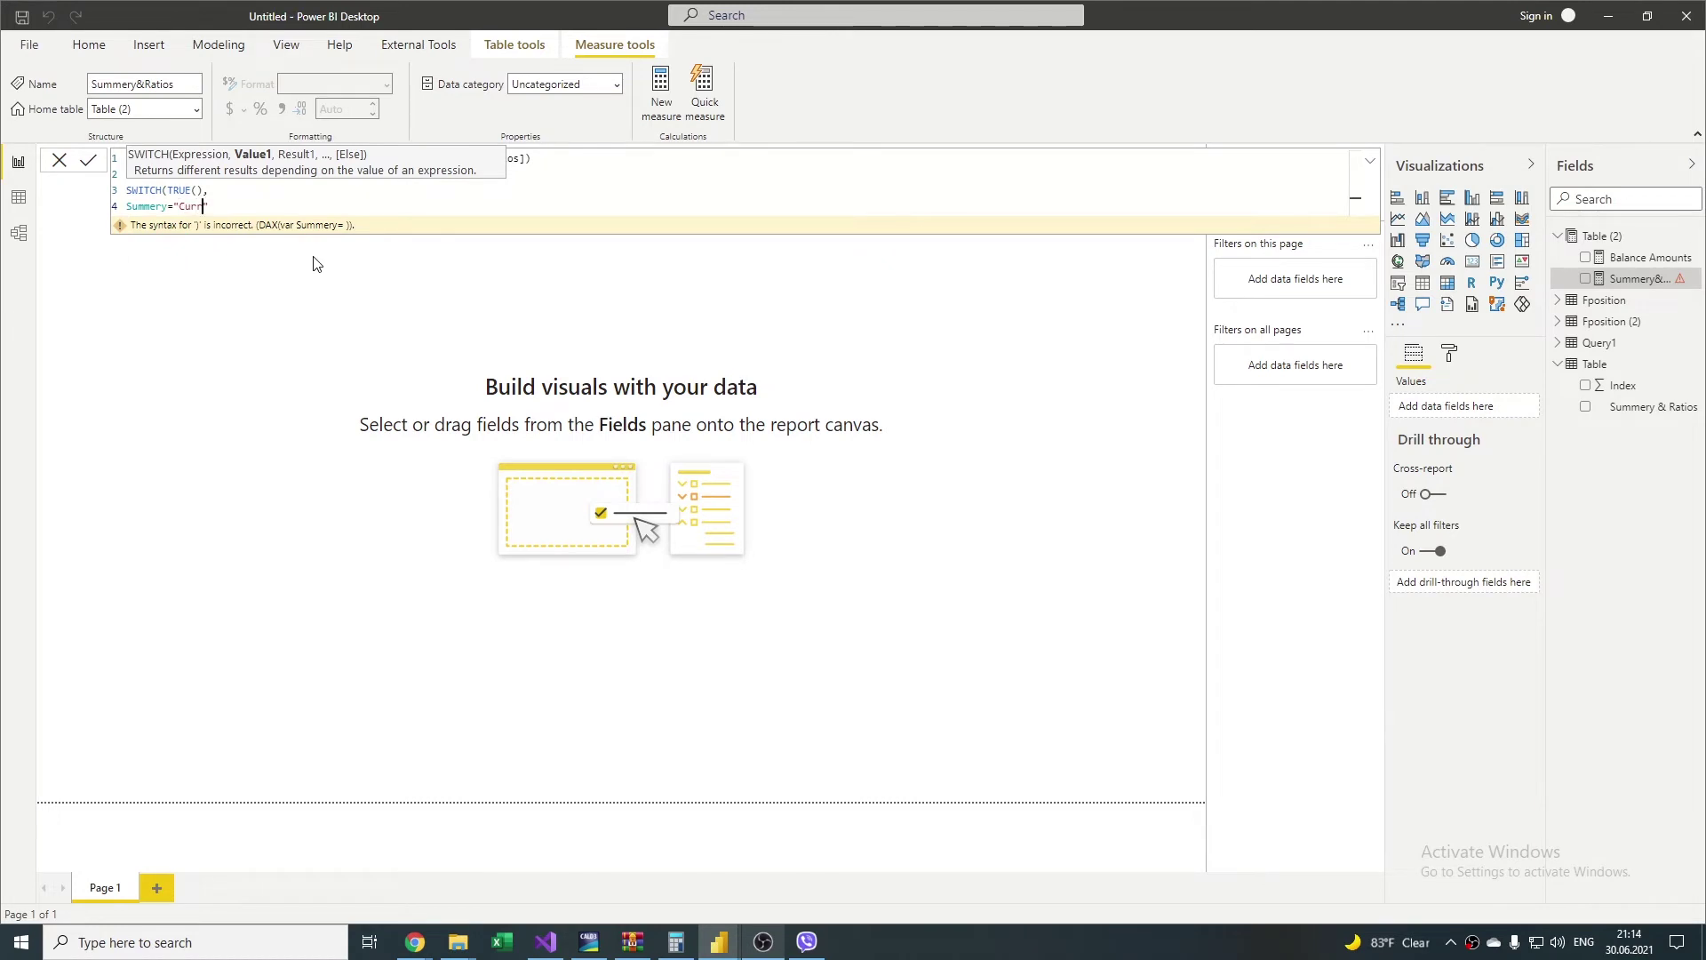
pyautogui.write('"Current Ratio",divac')
pyautogui.press('BackSpace')
pyautogui.press('BackSpace')
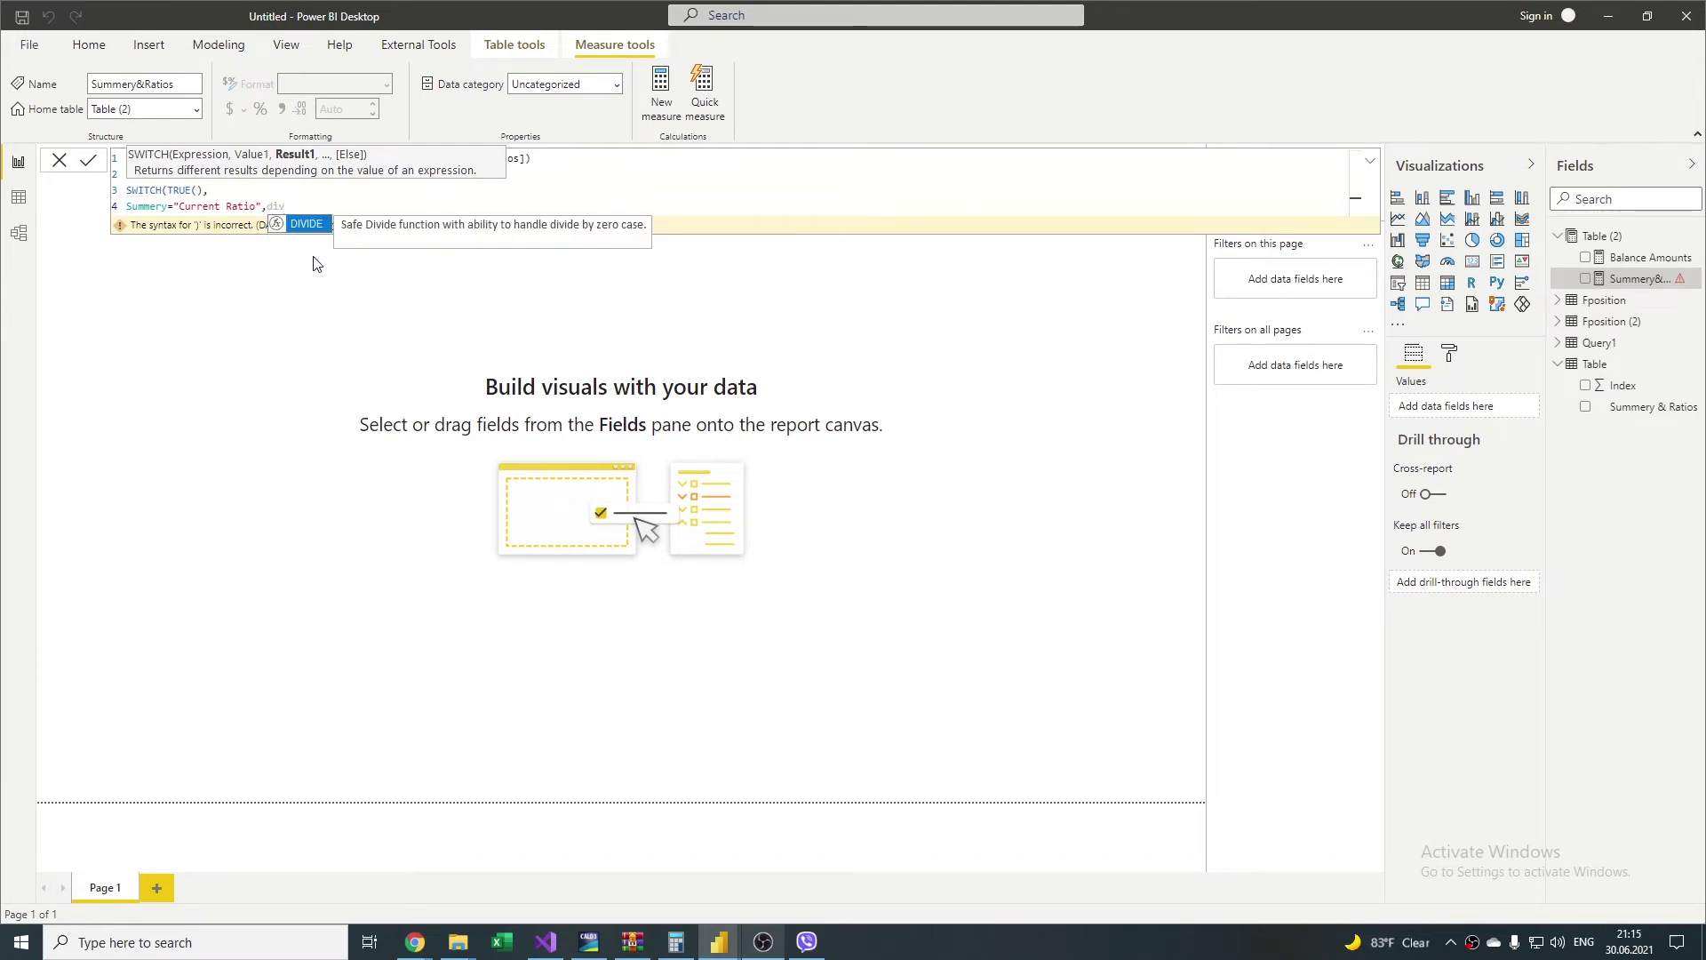
pyautogui.press('Tab')
# Step: Set the Current Ratio numerator to CALCULATE([Balance Amounts],Fposition[Category]="Current Assets")
pyautogui.write('curre')
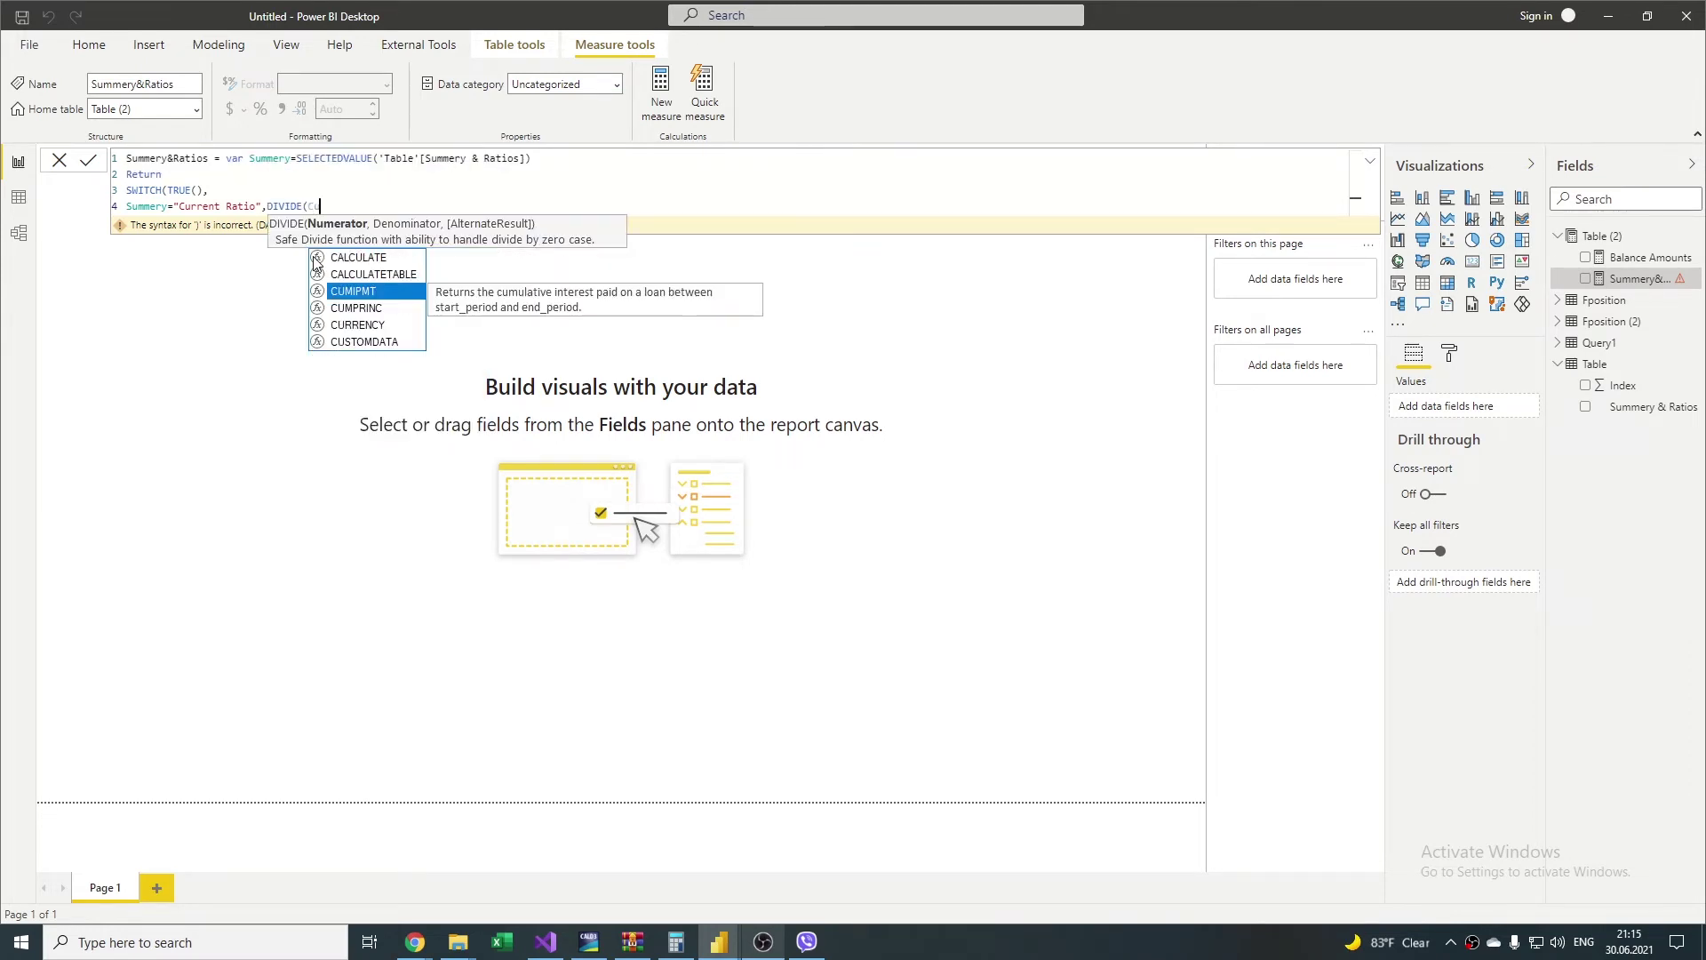
pyautogui.press('BackSpace')
pyautogui.press('BackSpace')
pyautogui.press('BackSpace')
pyautogui.press('BackSpace')
pyautogui.press('BackSpace')
pyautogui.write('cal')
pyautogui.press('Tab')
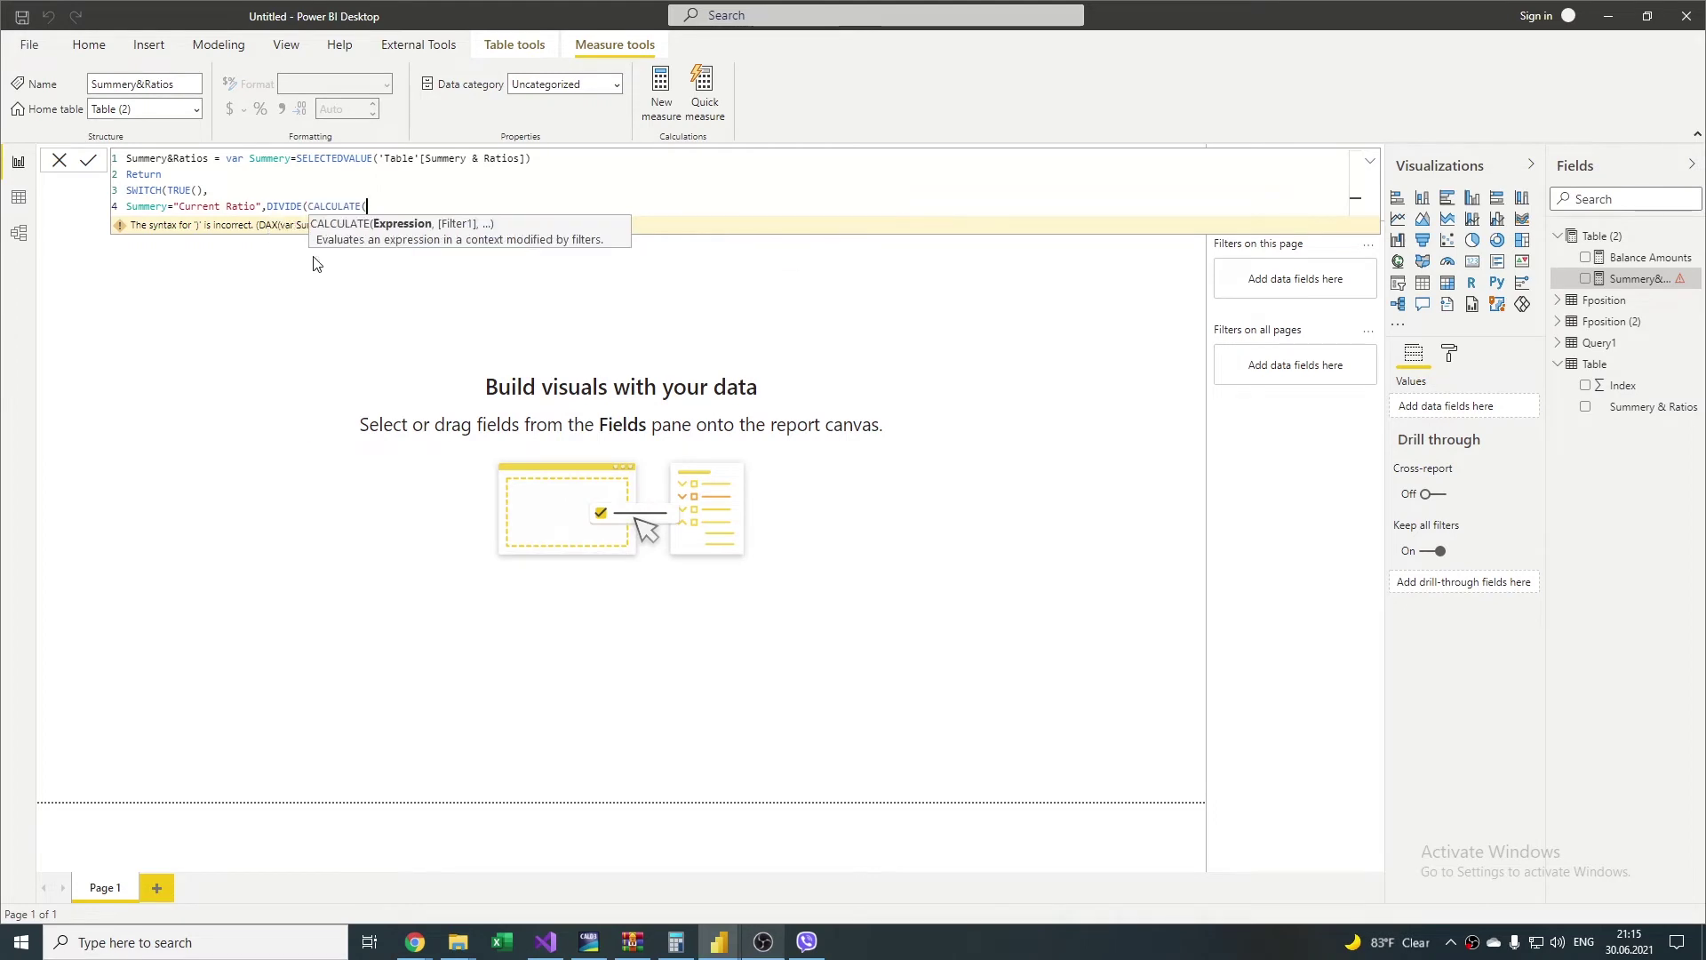
pyautogui.write('[')
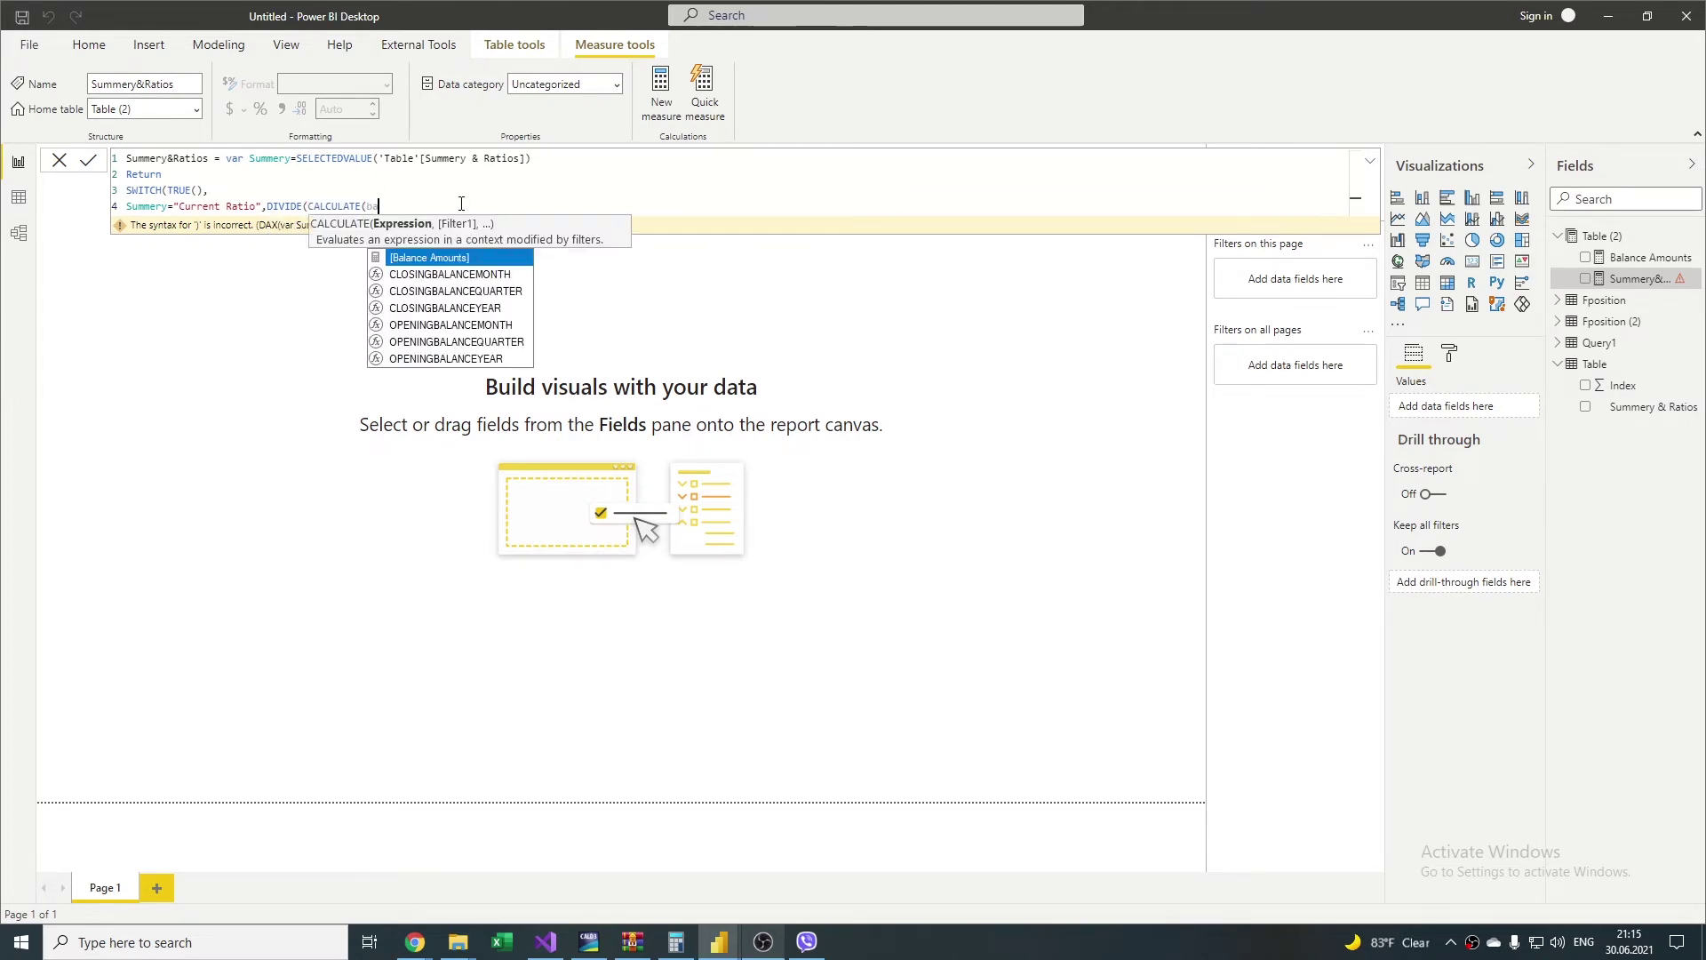
pyautogui.press('Tab')
pyautogui.write(',Fposition[Category]=')
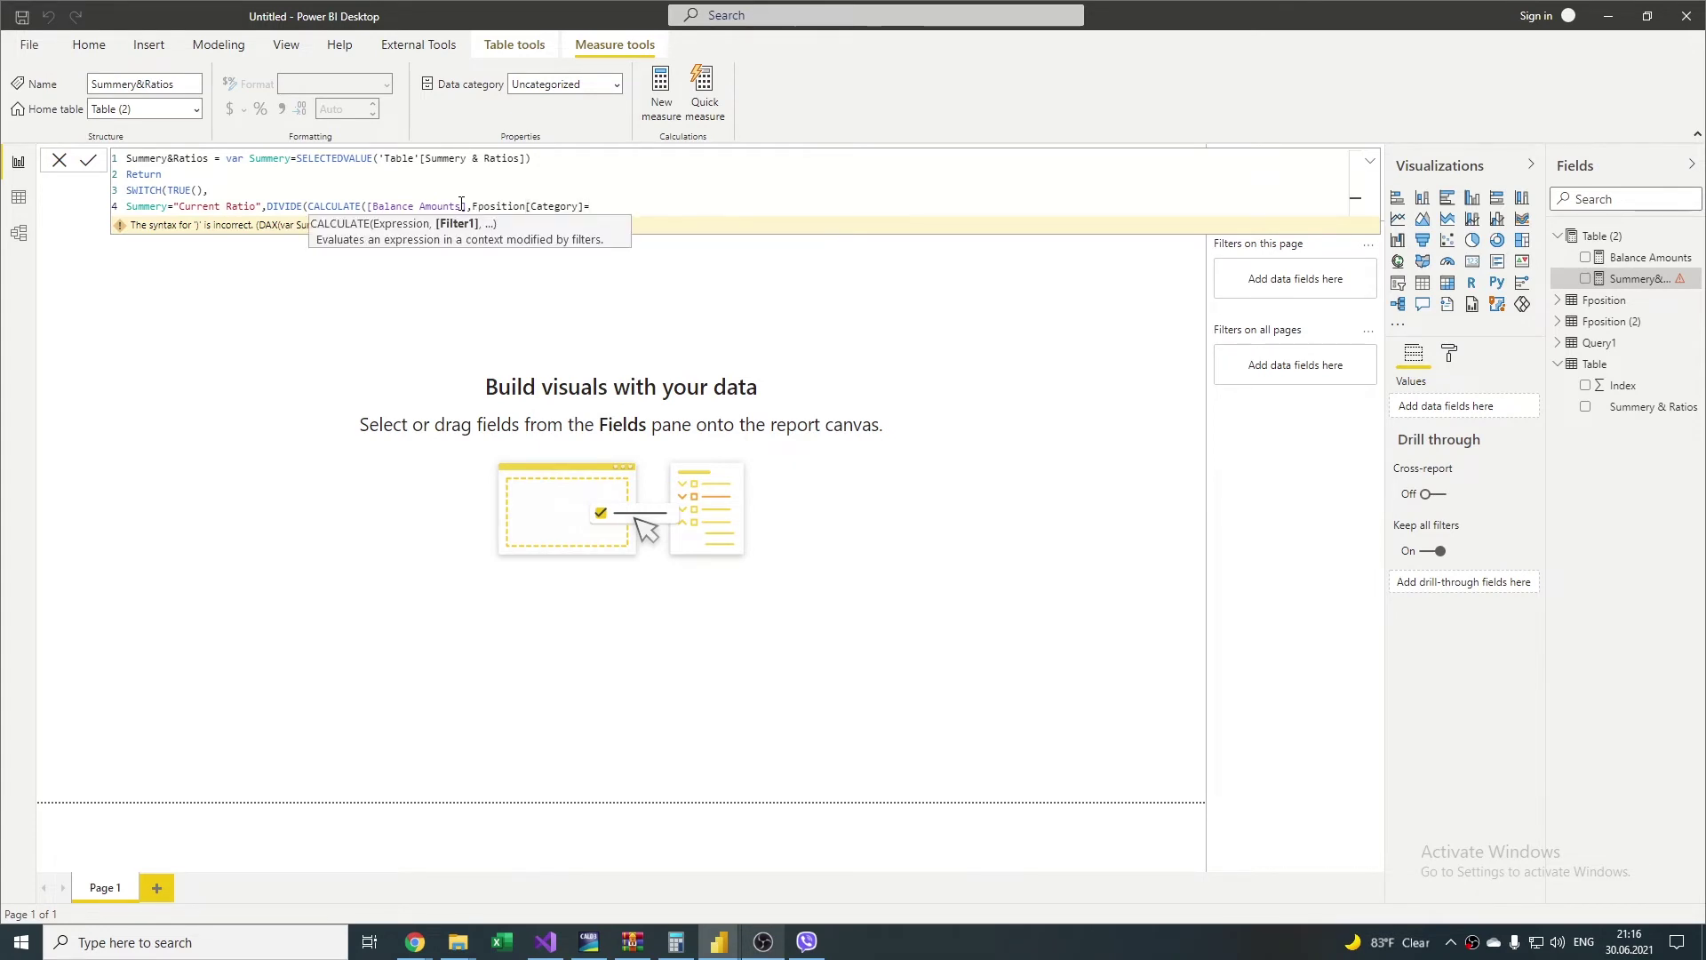
pyautogui.write('"Current Assets")')
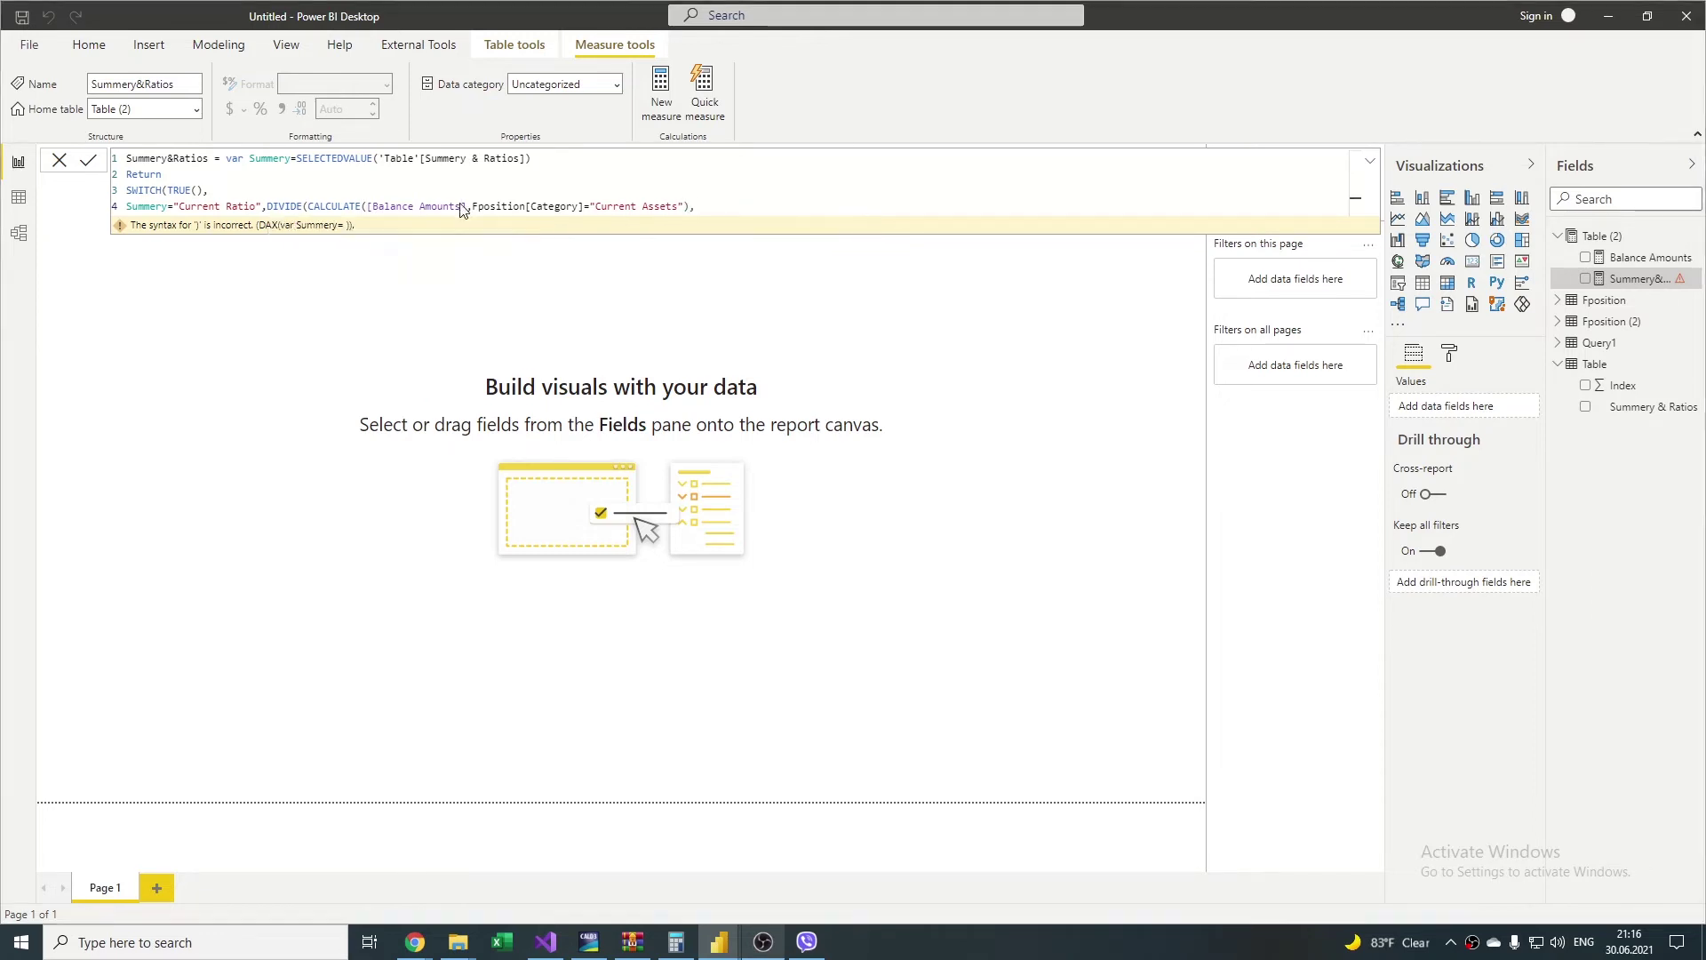
# Step: Set the Current Ratio denominator to CALCULATE([Balance Amounts],Fposition[Category]="Current Liabilities") with 0 as the alternate result
pyautogui.write(',CALCULATE(')
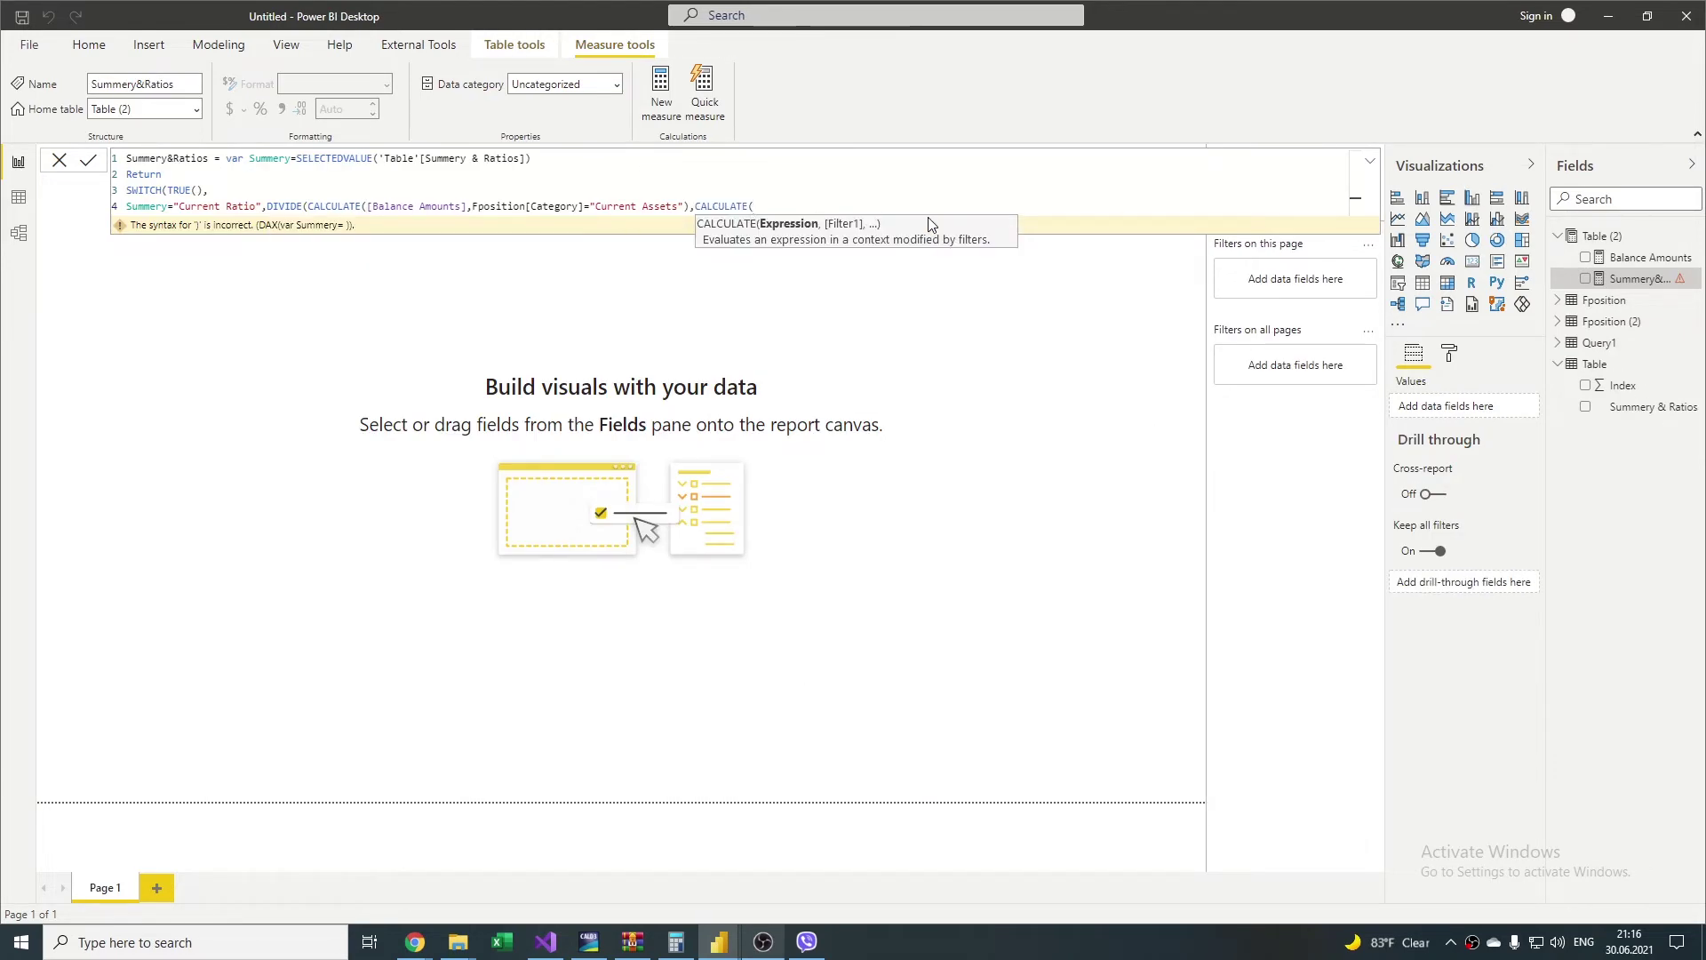
pyautogui.write('[Balance Amounts],Fposition[Category]="')
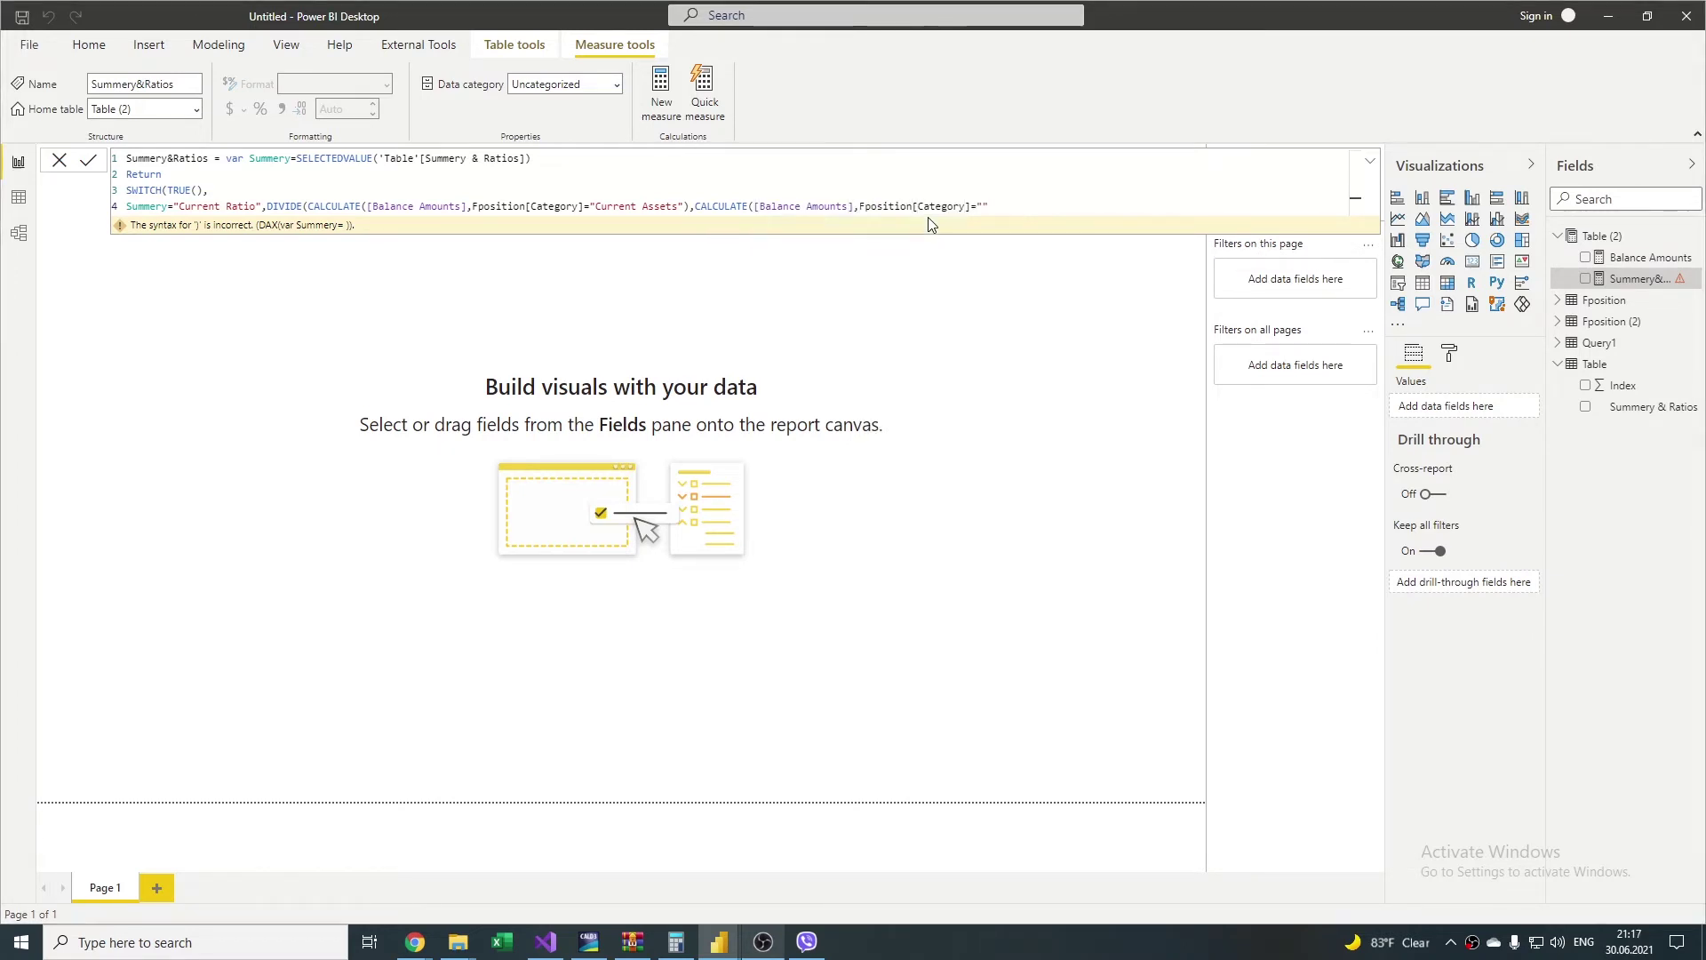
pyautogui.hotkey('alt', 'Tab')
pyautogui.hotkey('alt', 'shift', 'Tab')
pyautogui.write('="')
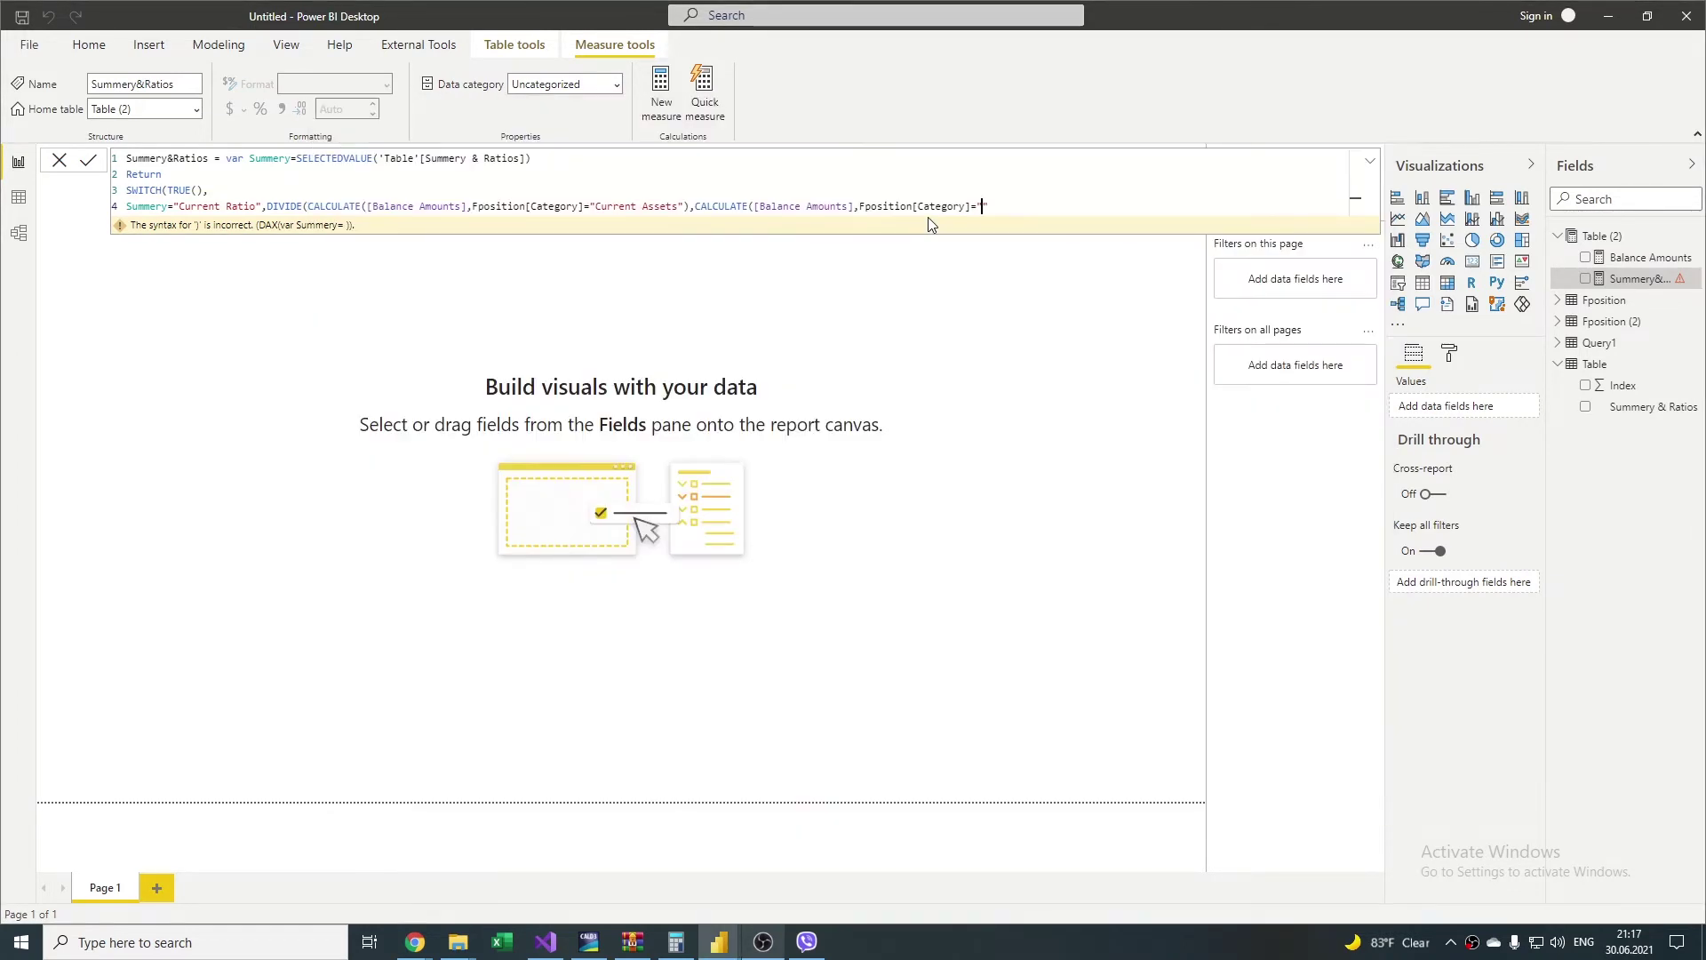
pyautogui.write('Current Liabili')
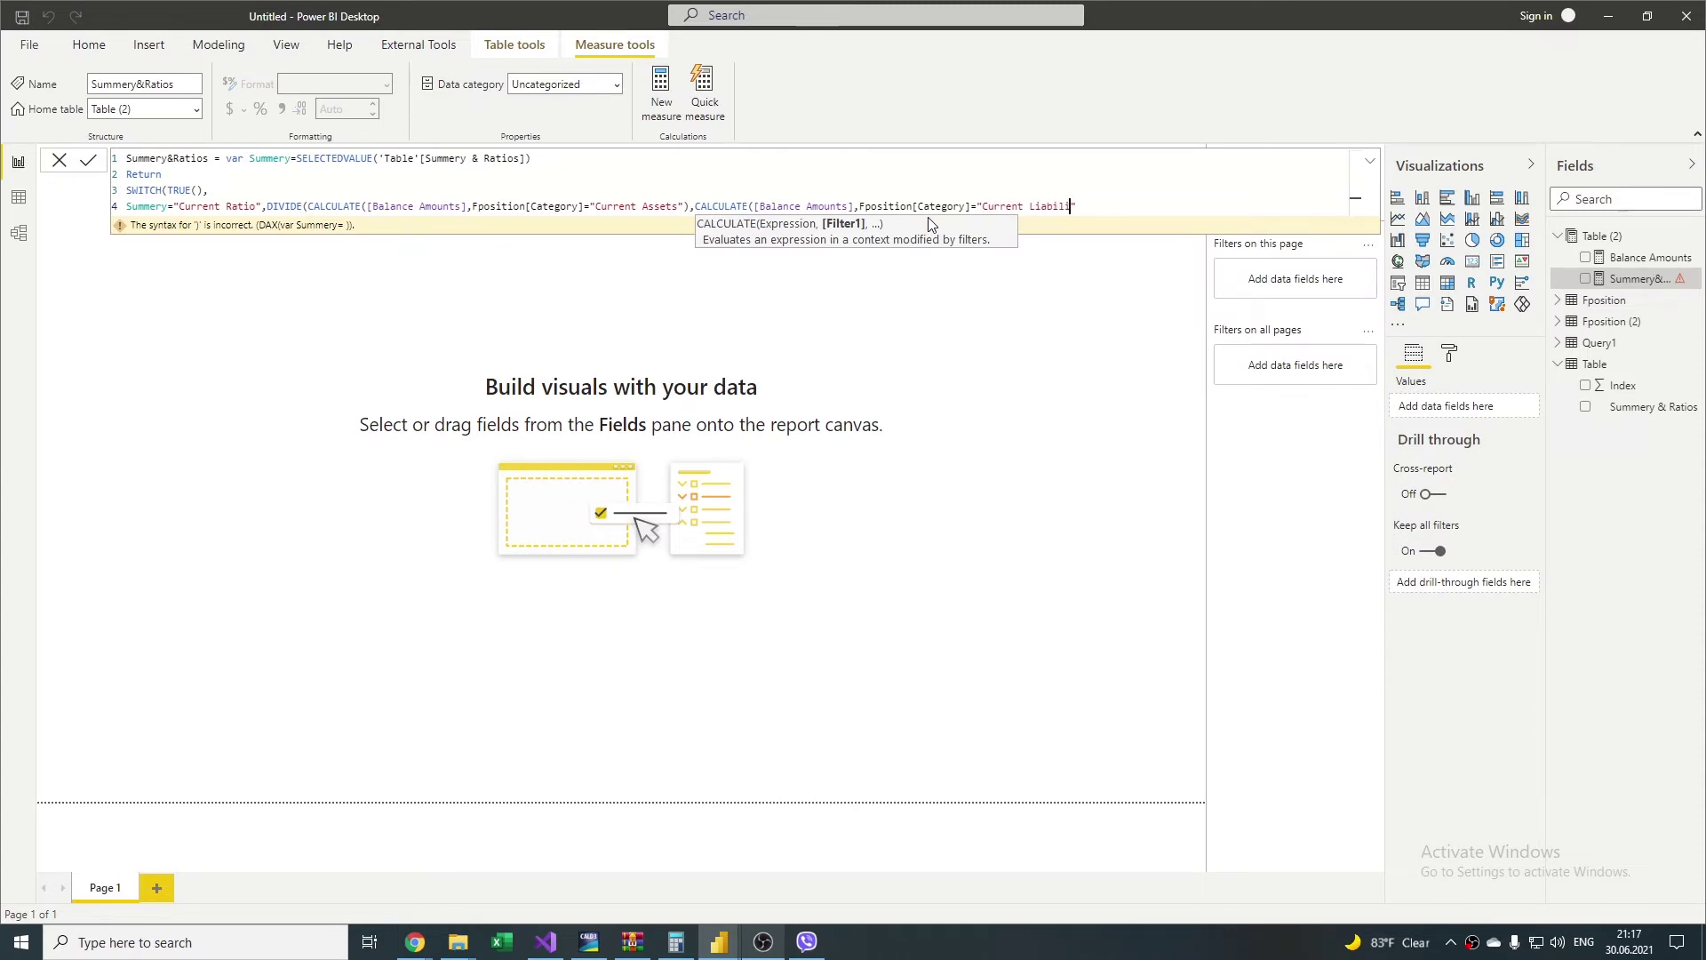
pyautogui.write('ties"),0)')
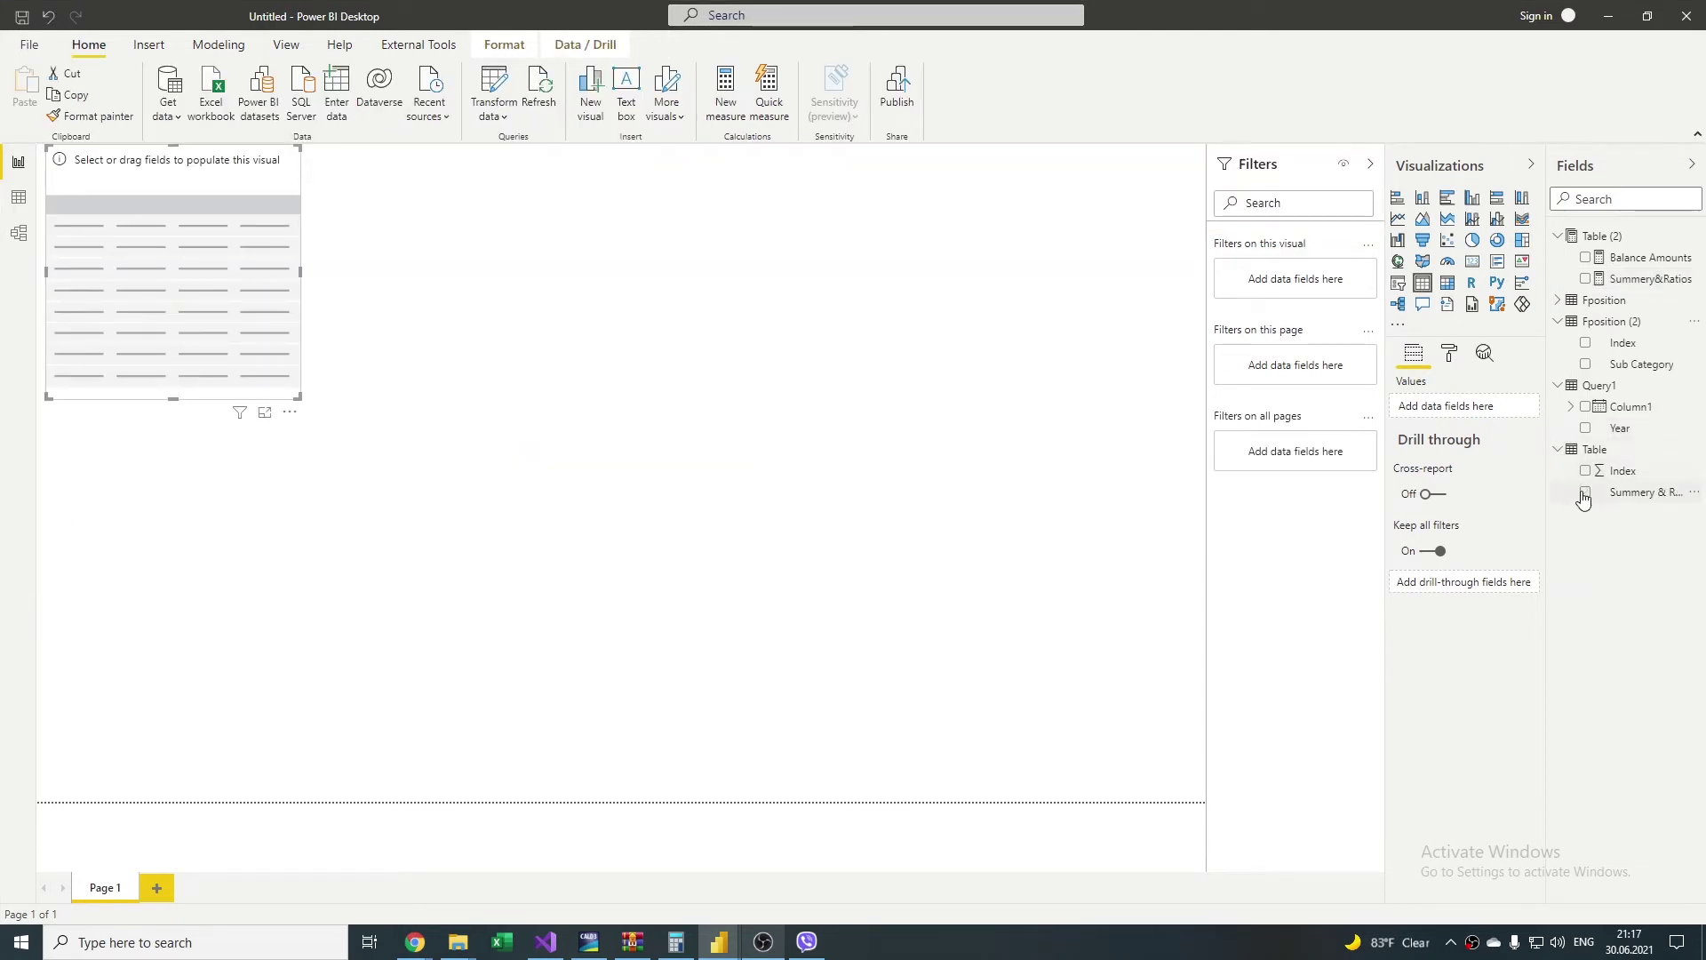
# Step: Fill the empty table visual with the Summery & Ratios column and the Summery&Ratios measure
pyautogui.click(1584, 494)
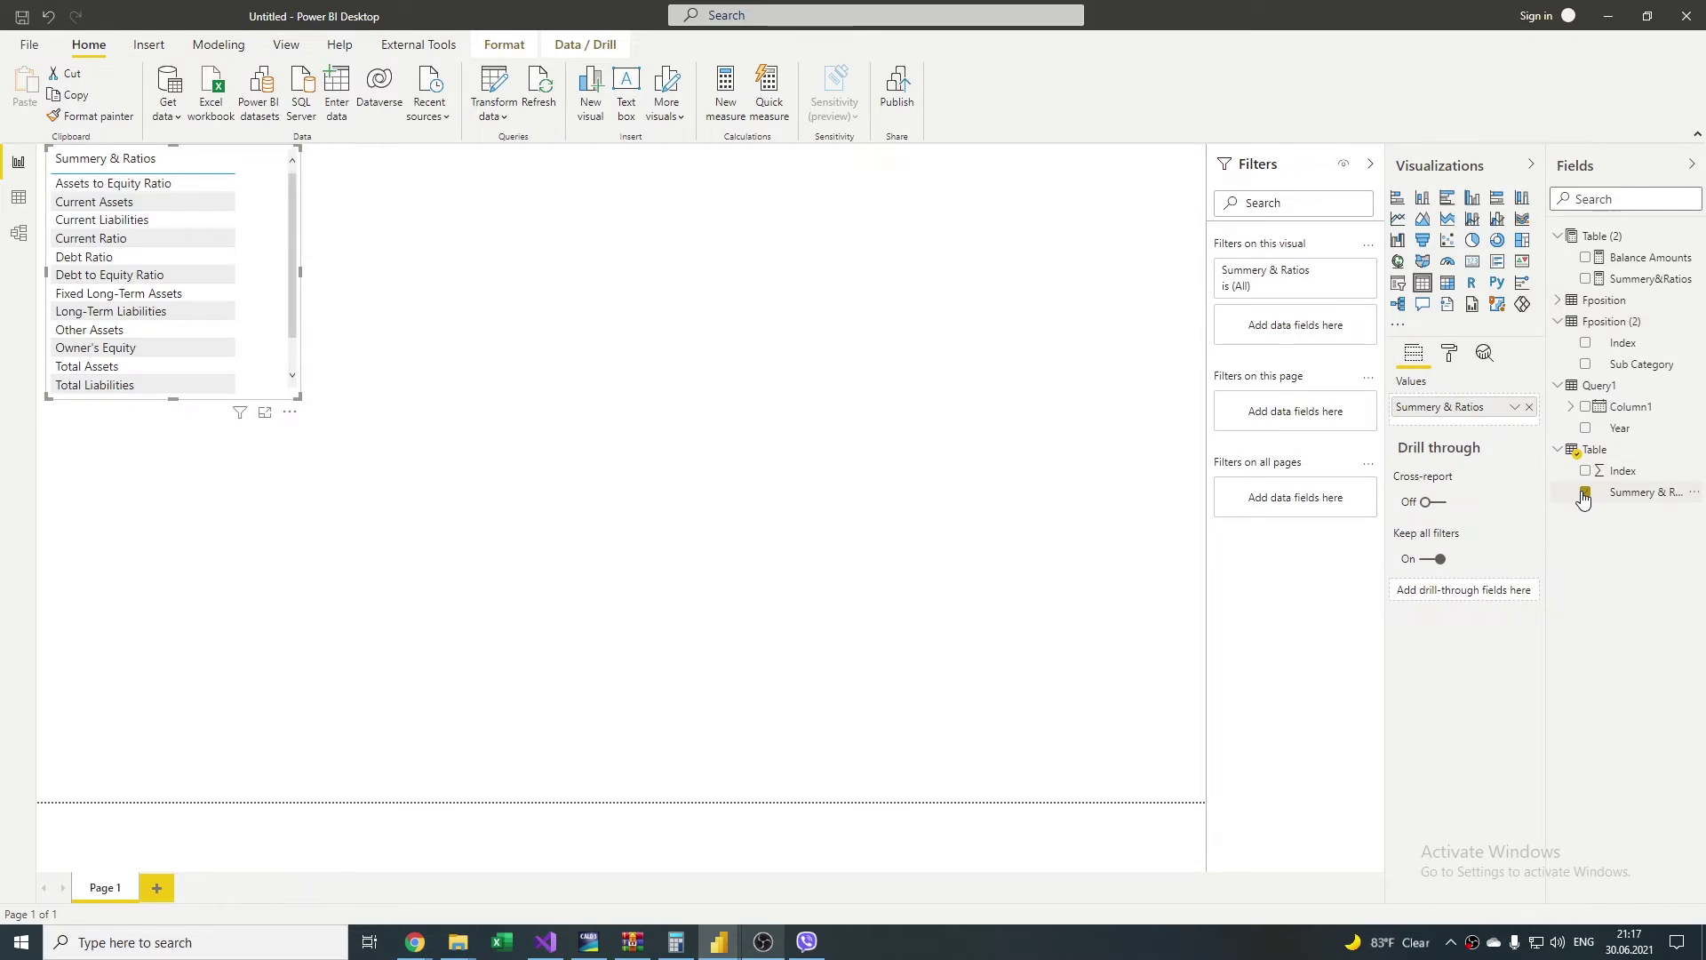
pyautogui.click(1585, 280)
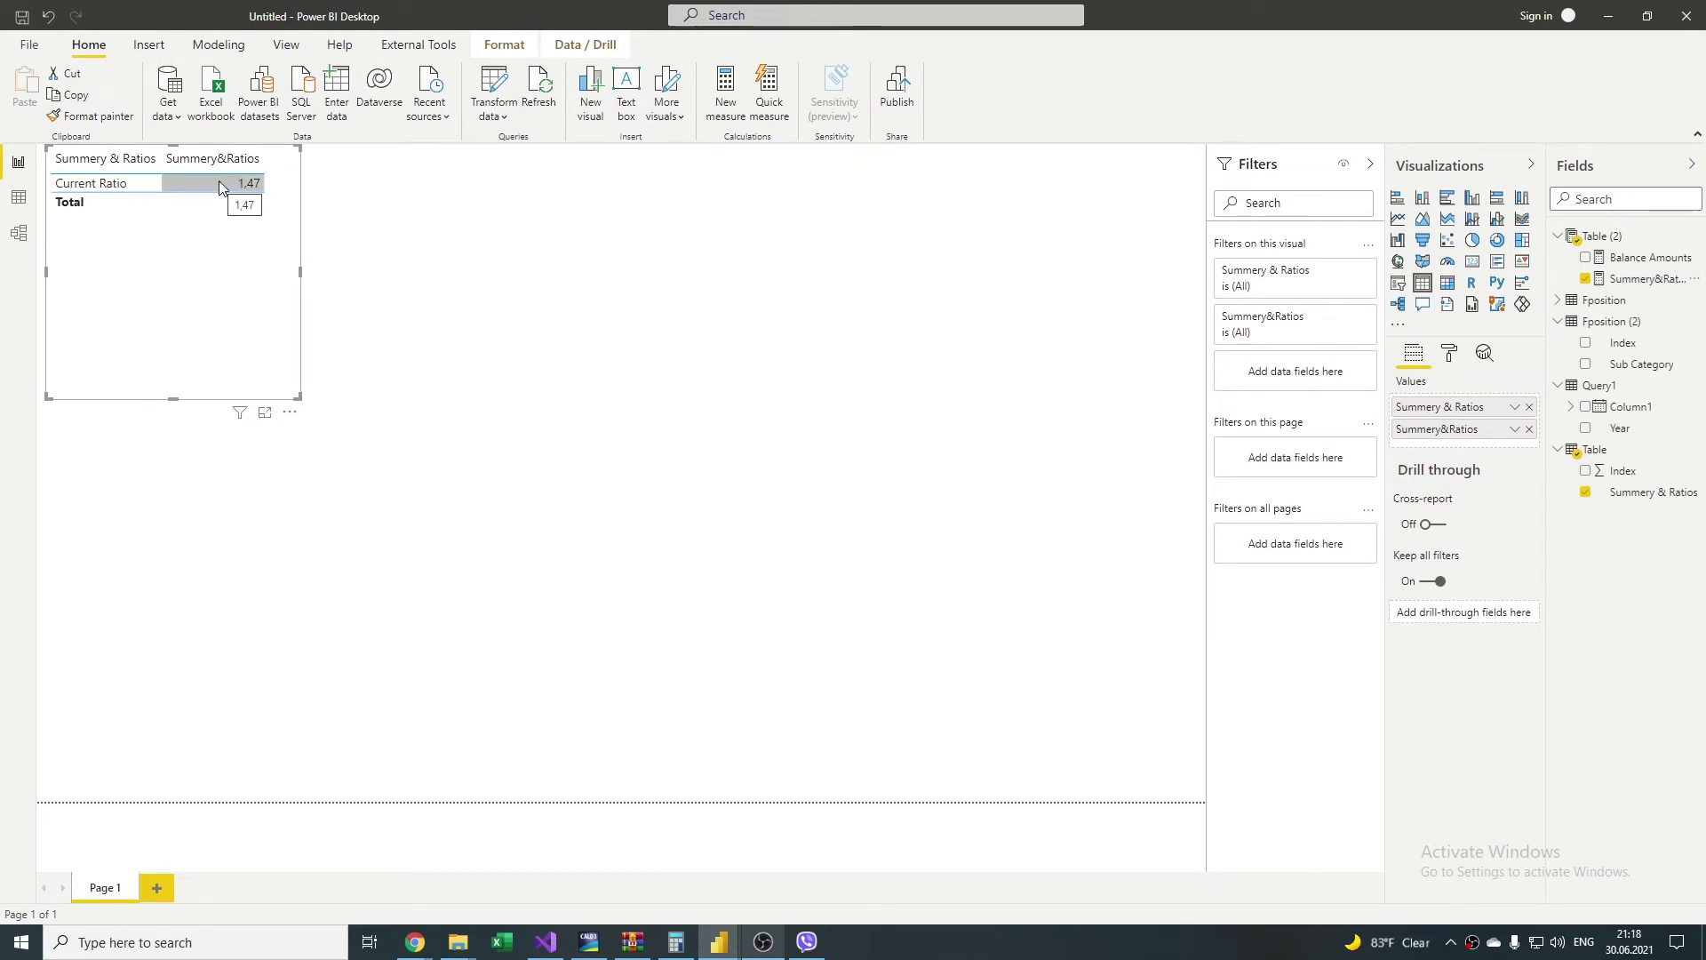
pyautogui.click(1585, 278)
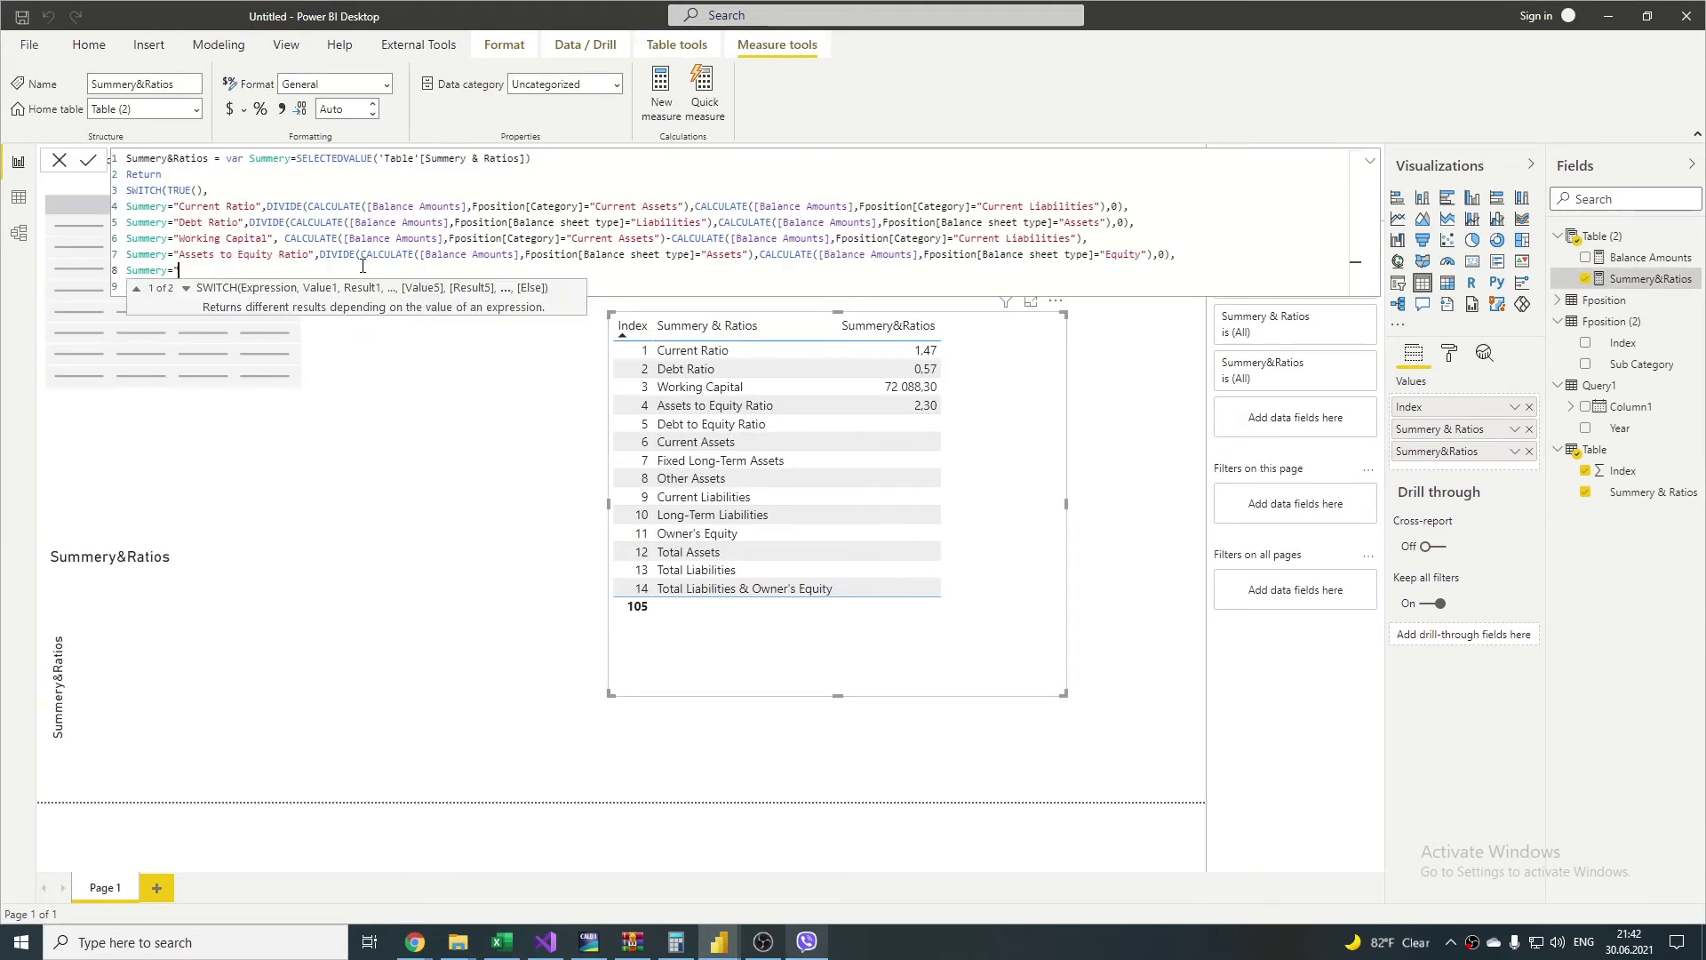
# Step: Add a "Debt to Equity Ratio" case dividing Balance Amounts for balance sheet type "Liabilities" by "Equity", with alternate result 0, and commit it
pyautogui.write('Debt to Equity Ratio",DIVIDE(')
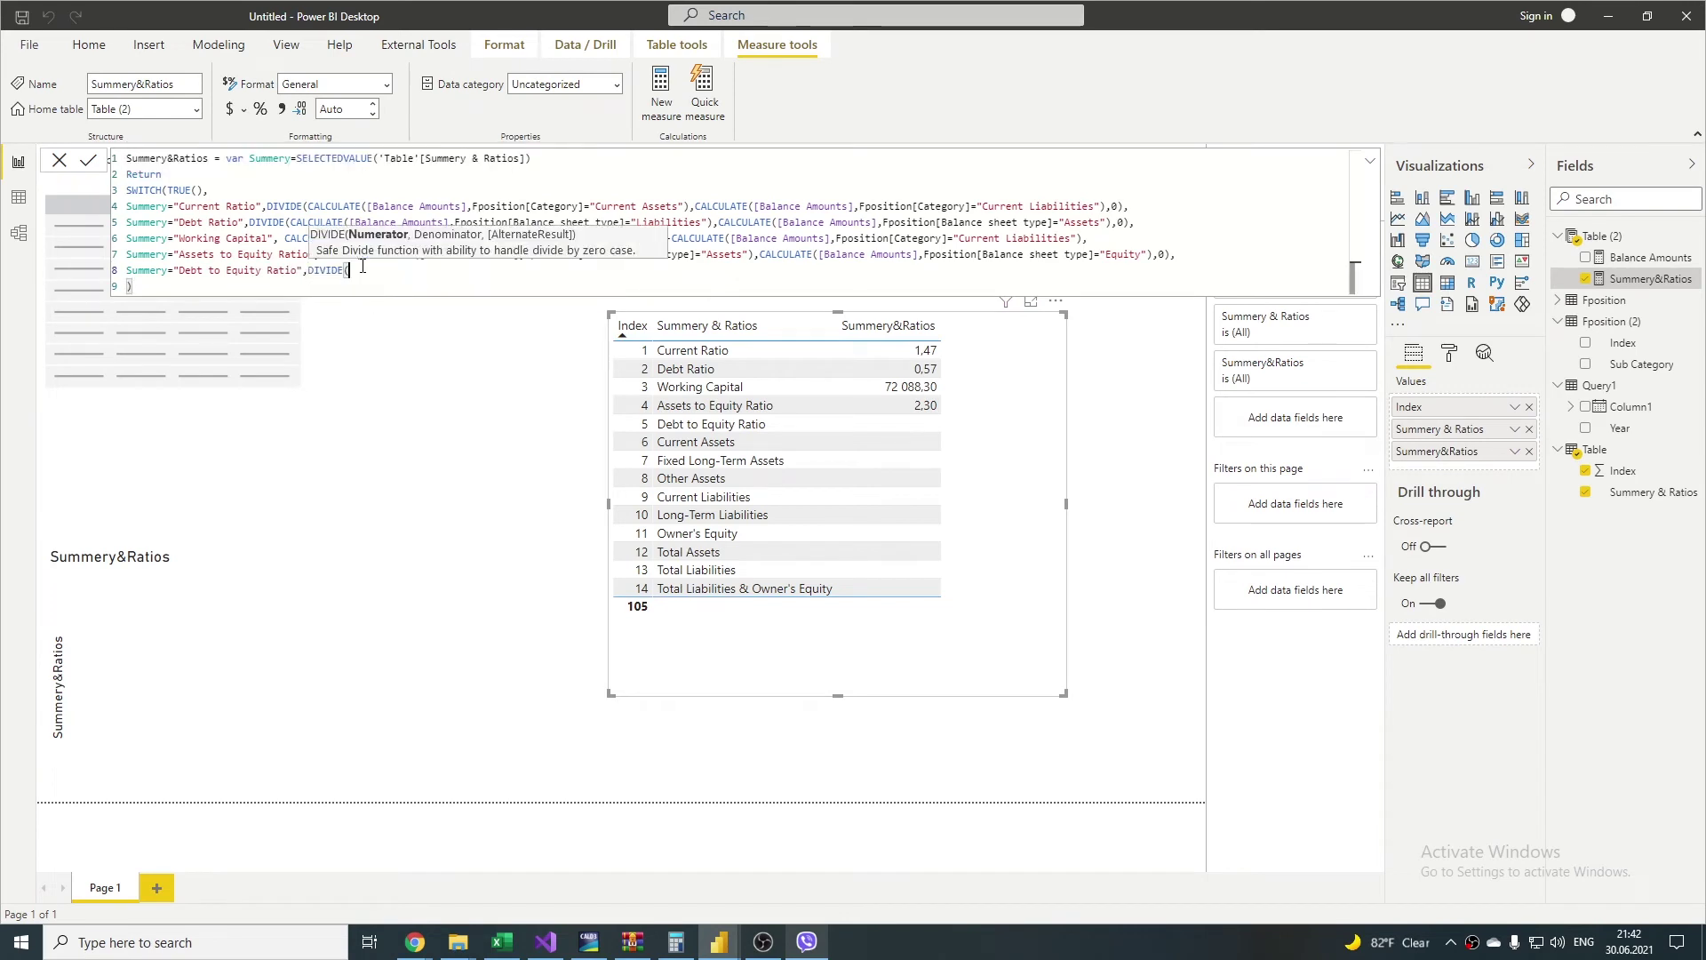
pyautogui.moveTo(290, 222)
pyautogui.mouseDown()
pyautogui.moveTo(713, 223)
pyautogui.moveTo(1170, 255)
pyautogui.mouseUp()
pyautogui.hotkey('ctrl', 'c')
pyautogui.click(746, 270)
pyautogui.hotkey('ctrl', 'v')
pyautogui.write(',')
pyautogui.hotkey('ctrl', 'c')
pyautogui.click(808, 272)
pyautogui.hotkey('ctrl', 'v')
pyautogui.press('Return')
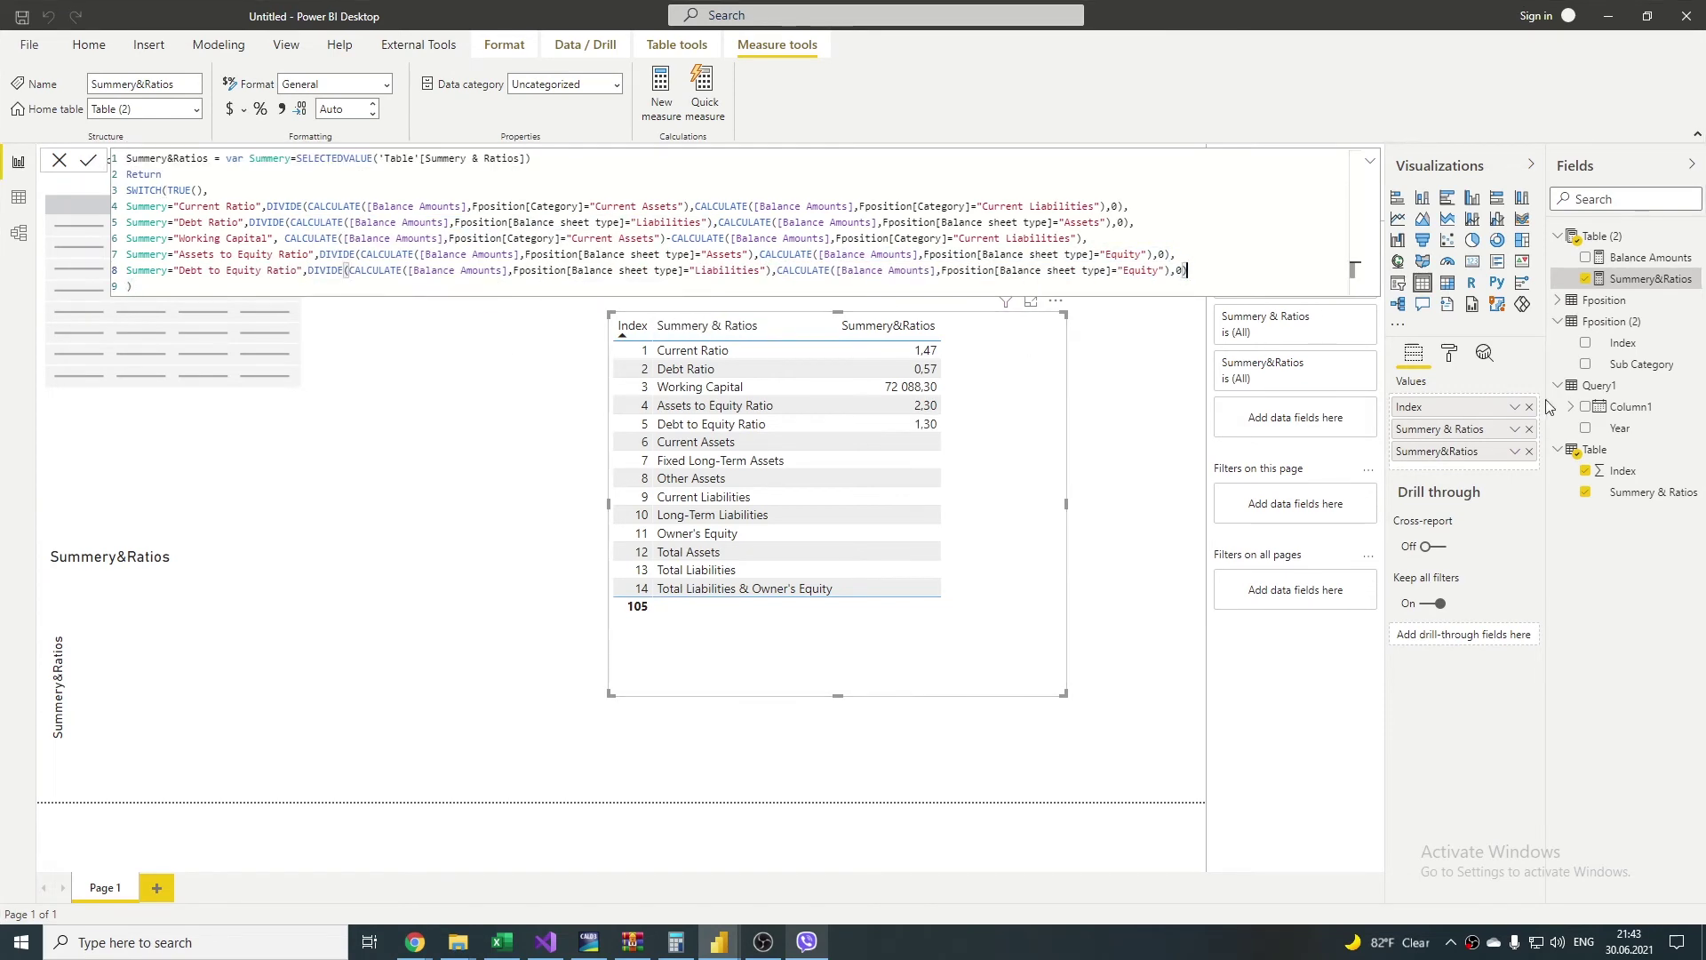
# Step: Add a "Current Assets" case returning CALCULATE([Balance Amounts],Fposition[Category]="Current Assets") and commit the measure
pyautogui.write(',')
pyautogui.hotkey('shift', 'Return')
pyautogui.write('Summery="Current Assets",CALCULATE(')
pyautogui.moveTo(348, 238); pyautogui.dragTo(672, 238)
pyautogui.hotkey('ctrl', 'c')
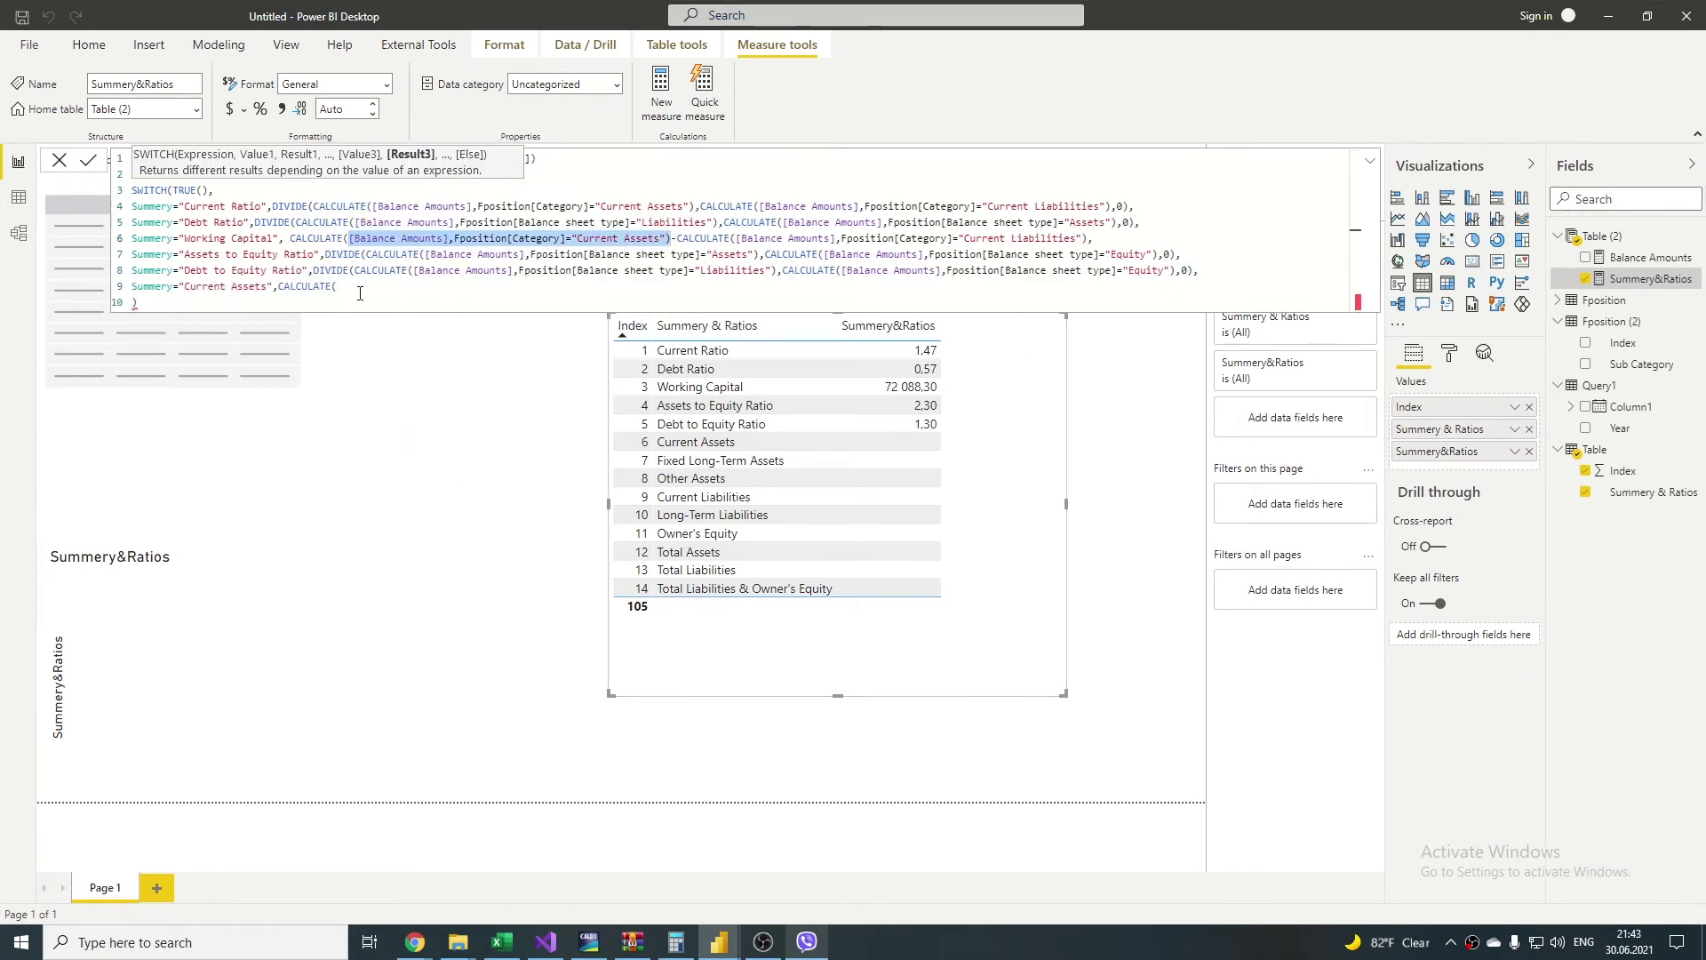
pyautogui.click(361, 288)
pyautogui.hotkey('ctrl', 'v')
pyautogui.write(',')
pyautogui.press('Return')
pyautogui.press('BackSpace')
# Step: Add a "Fixed Long-Term Assets" case filtering Fposition[Category] to "Fixed Long-Term Assets", checking the category name in the Excel source, and commit it
pyautogui.write(',')
pyautogui.hotkey('shift', 'Return')
pyautogui.write('Summery=')
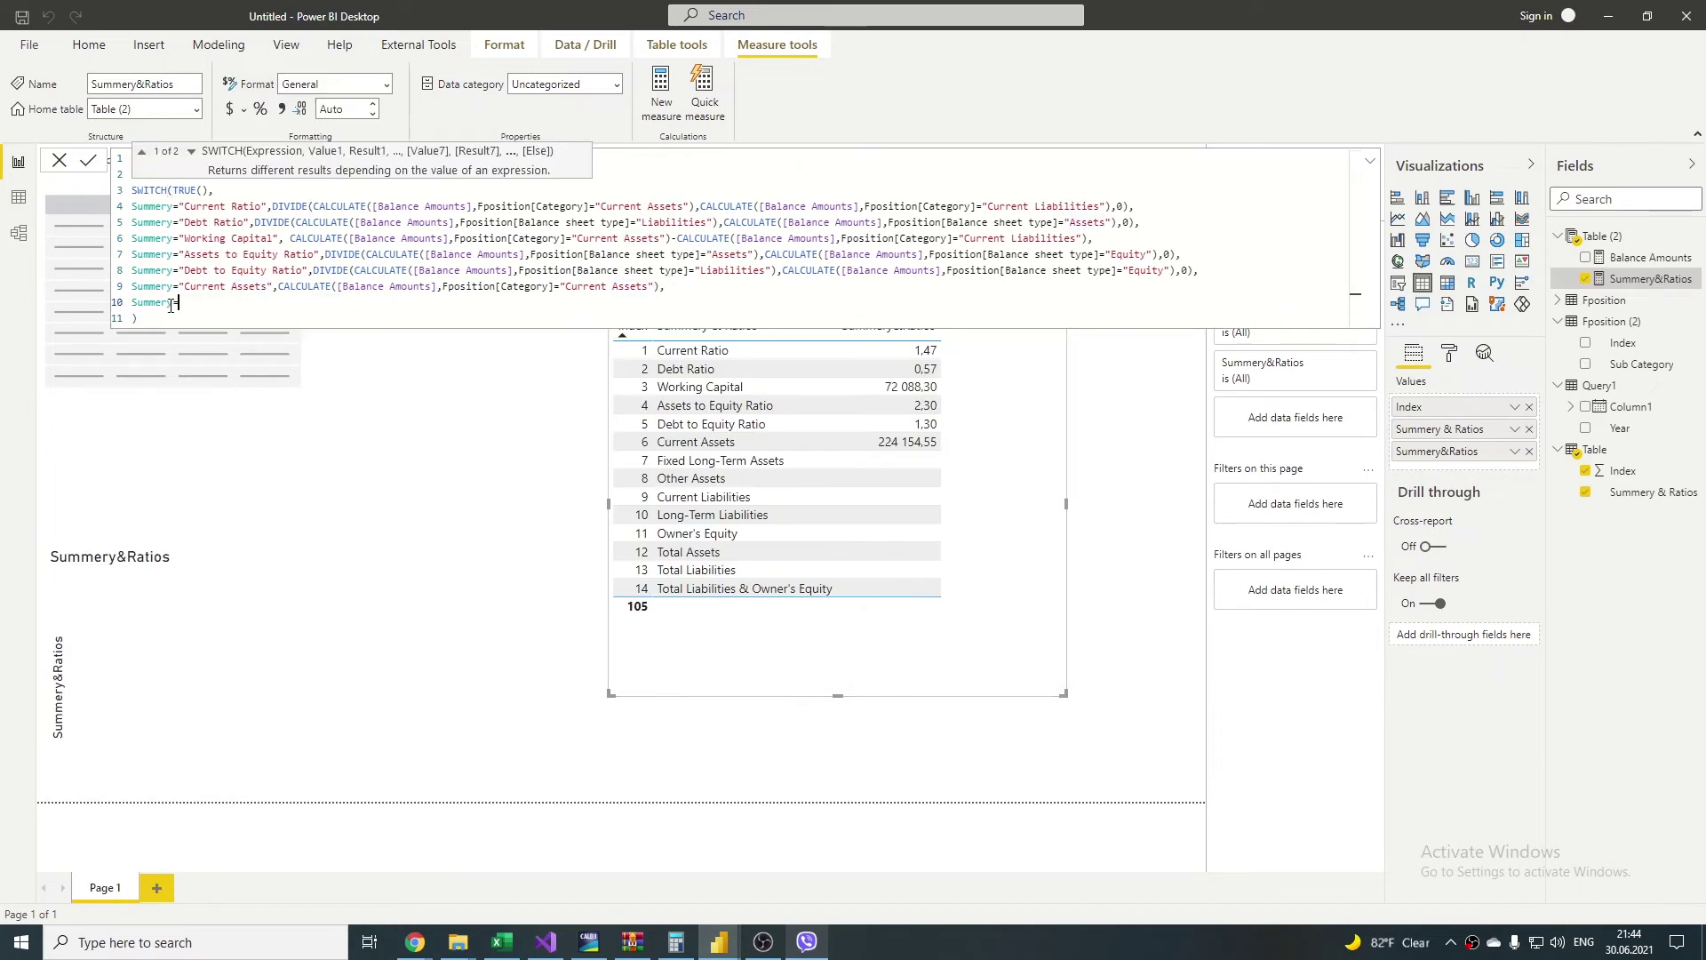
pyautogui.write('"Fixed Long-Term Assets",CALCULATE([Balance Amounts],Fposition[Category]=')
pyautogui.click(502, 942)
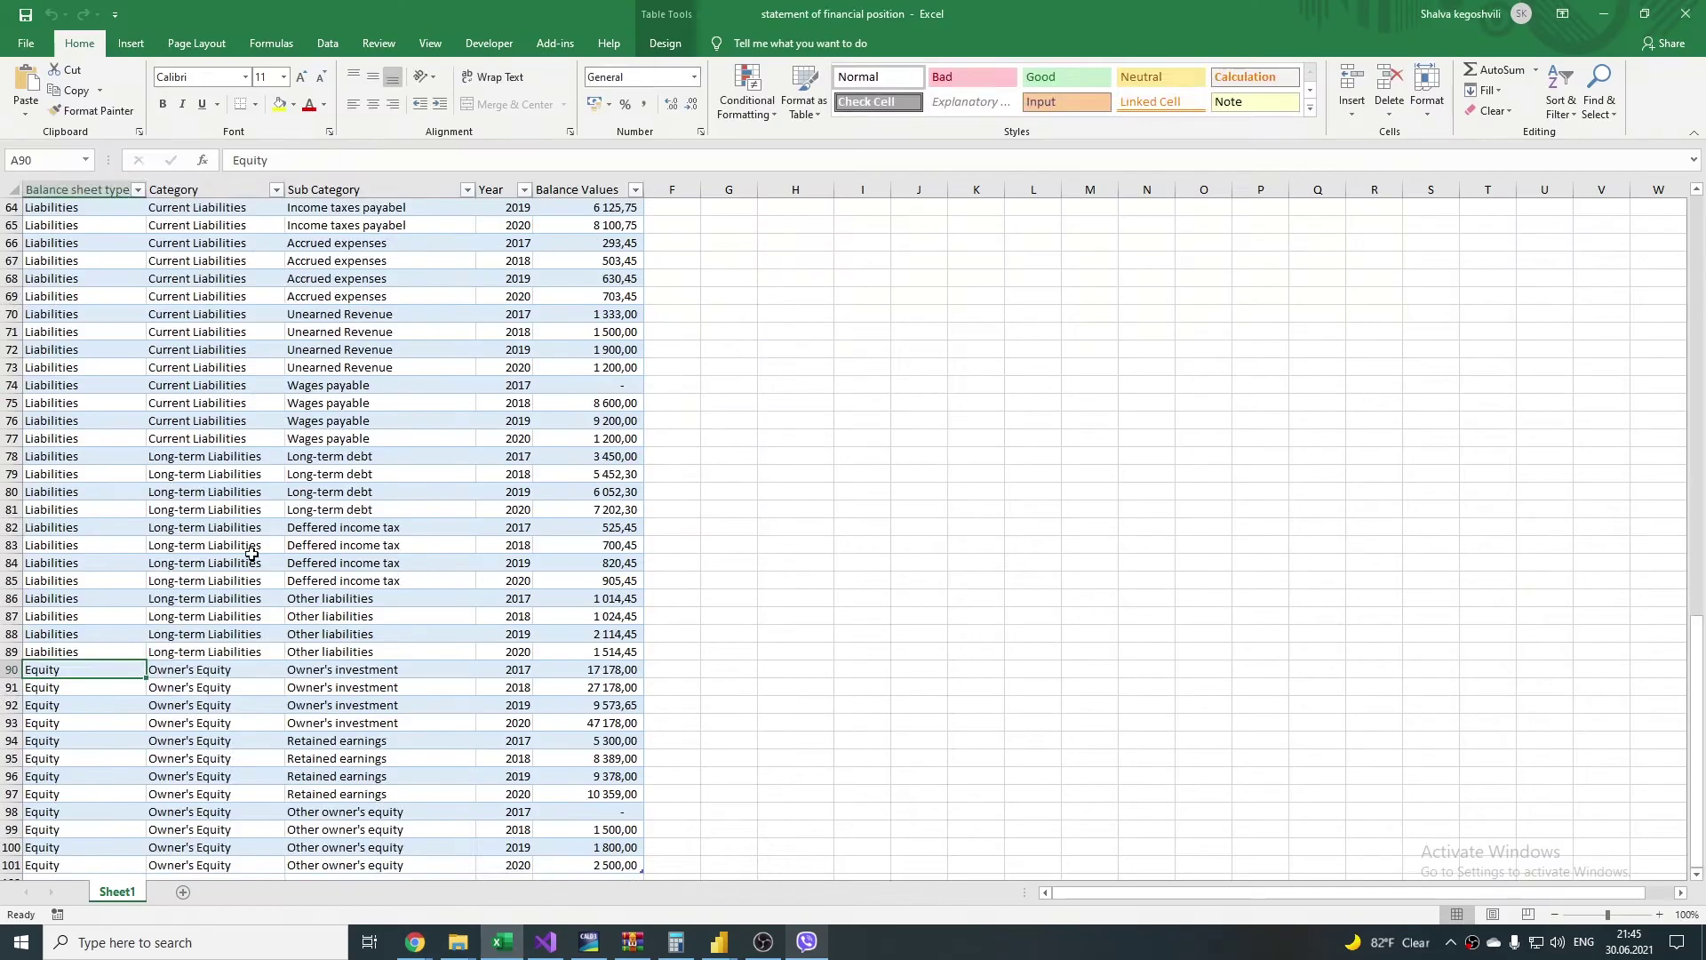
pyautogui.click(719, 942)
pyautogui.write('"Fixed Long-Term Assets"),')
pyautogui.hotkey('shift', 'Return')
pyautogui.click(88, 161)
pyautogui.press('BackSpace')
pyautogui.click(88, 160)
# Step: Add an "Other Assets" case returning CALCULATE([Balance Amounts],Fposition[Category]="Other Assets") and commit the measure
pyautogui.click(790, 303)
pyautogui.write(',')
pyautogui.hotkey('shift', 'Return')
pyautogui.write('Summery="Other Assets",CALCULATE([Balance Amounts],')
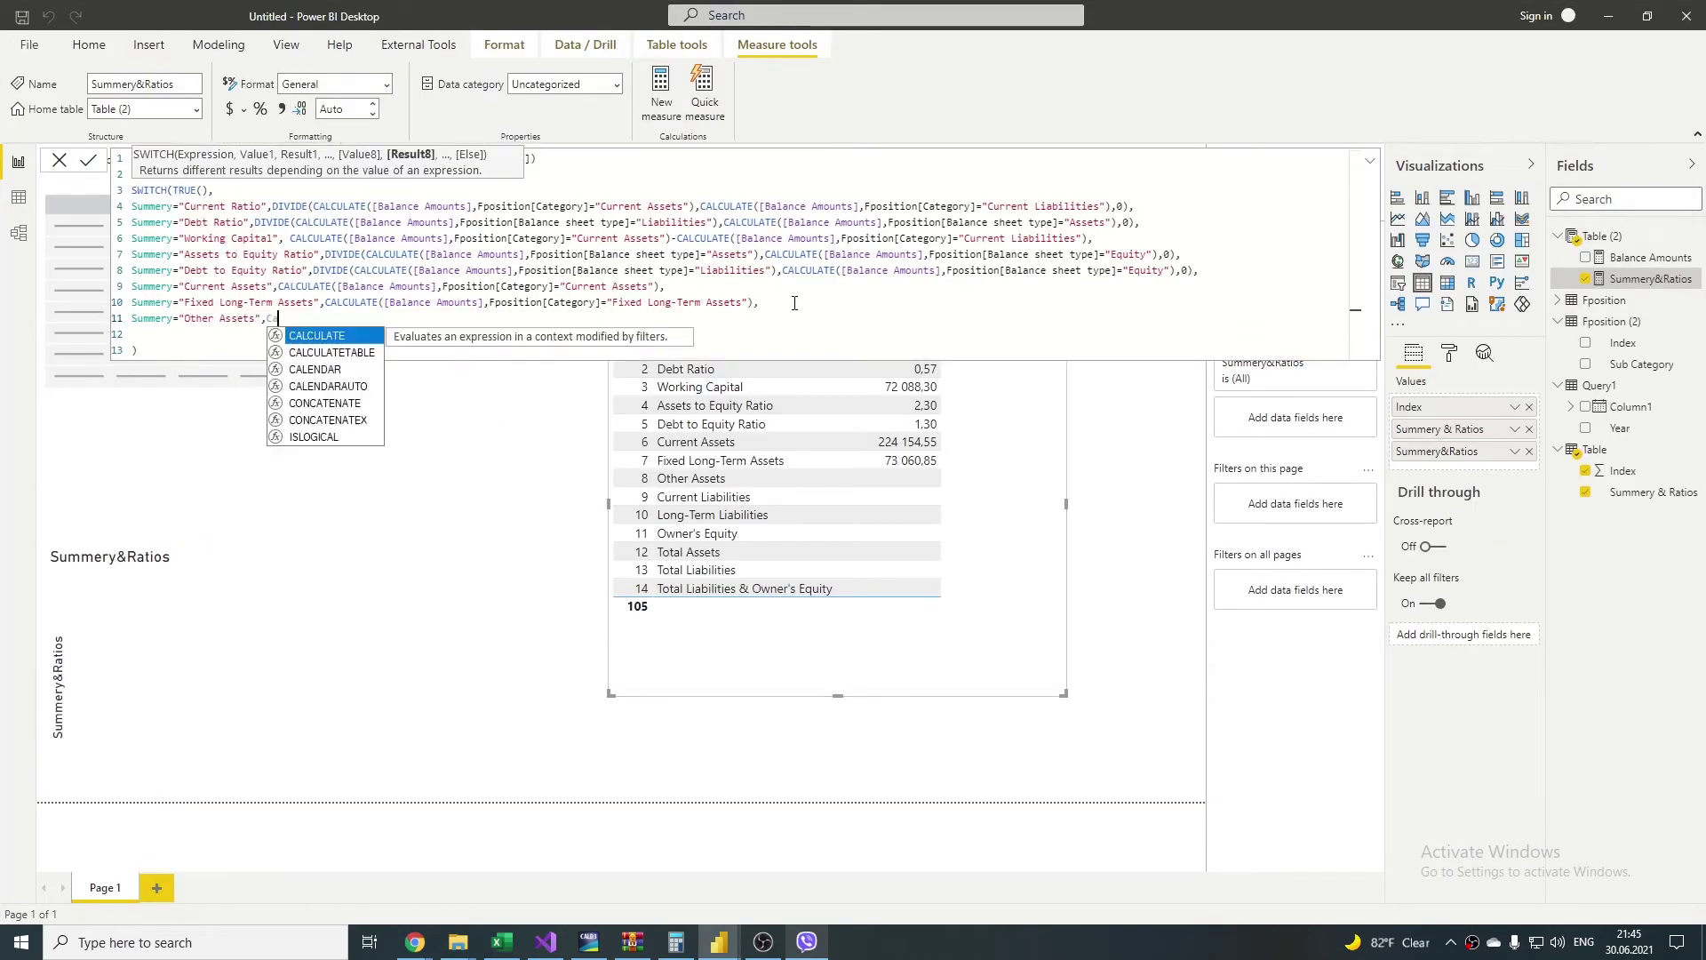
pyautogui.write('Fposition[Category]="')
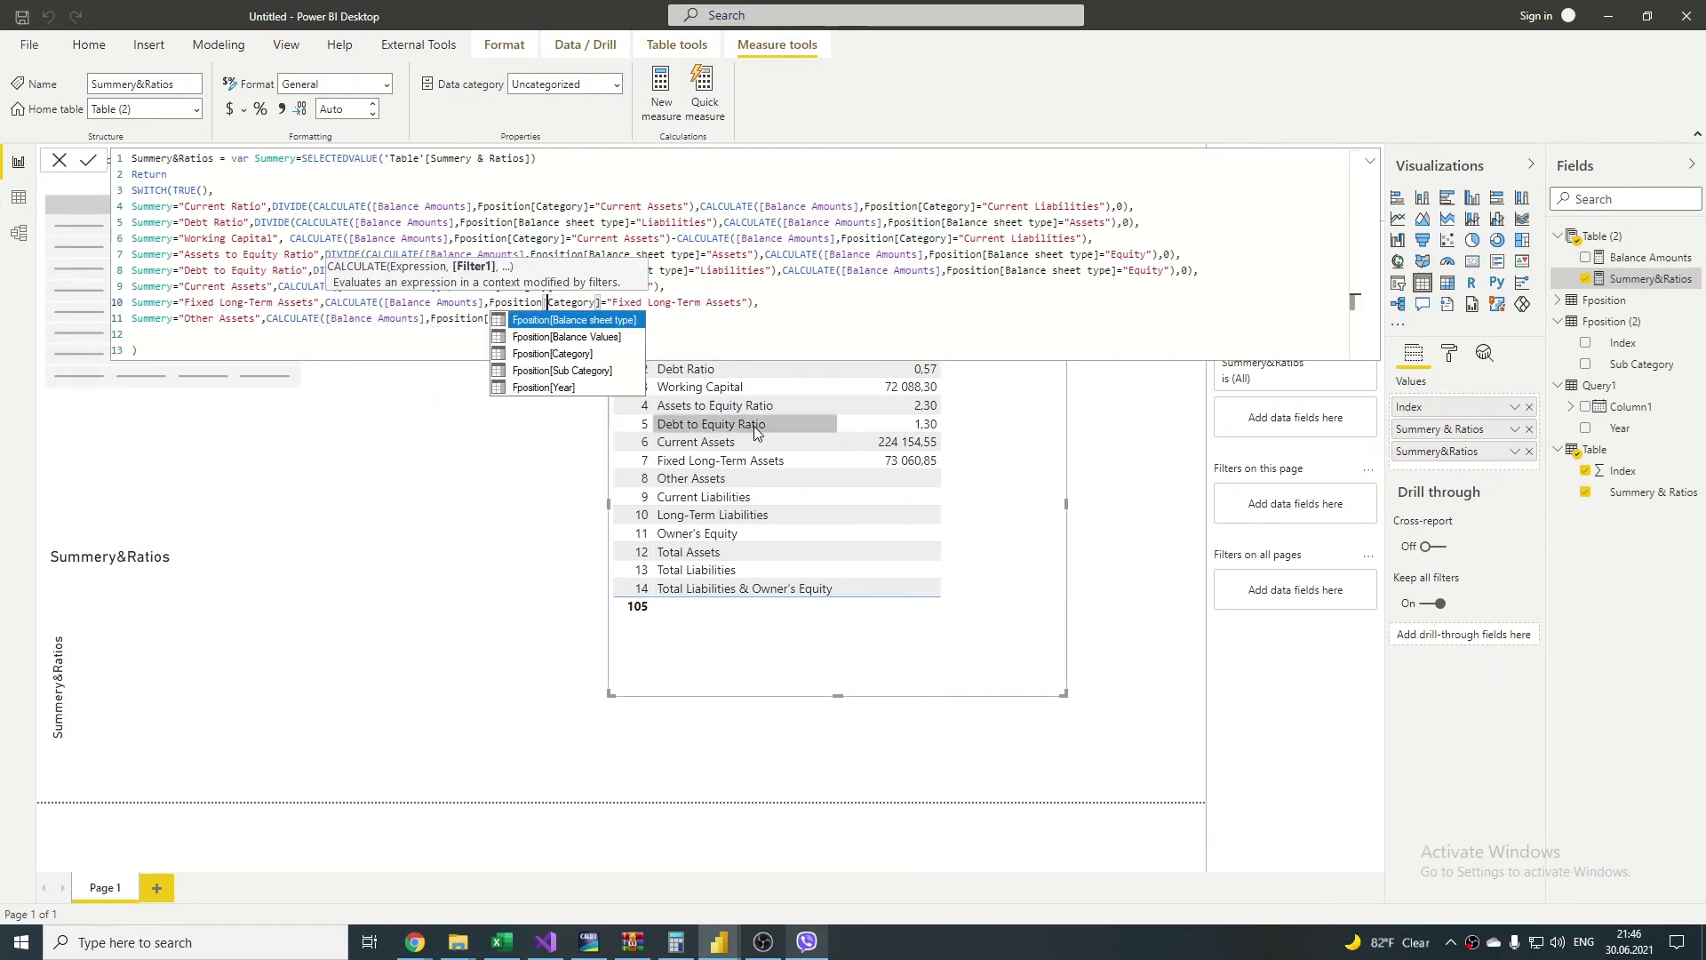
pyautogui.click(502, 942)
pyautogui.click(718, 941)
pyautogui.write('Other Assets")')
pyautogui.click(88, 161)
# Step: Add a "Current Liabilities" case returning CALCULATE([Balance Amounts],Fposition[Category]="Current Liabilities")
pyautogui.click(702, 322)
pyautogui.write(',')
pyautogui.hotkey('shift', 'Return')
pyautogui.write('Summery="Current Assets')
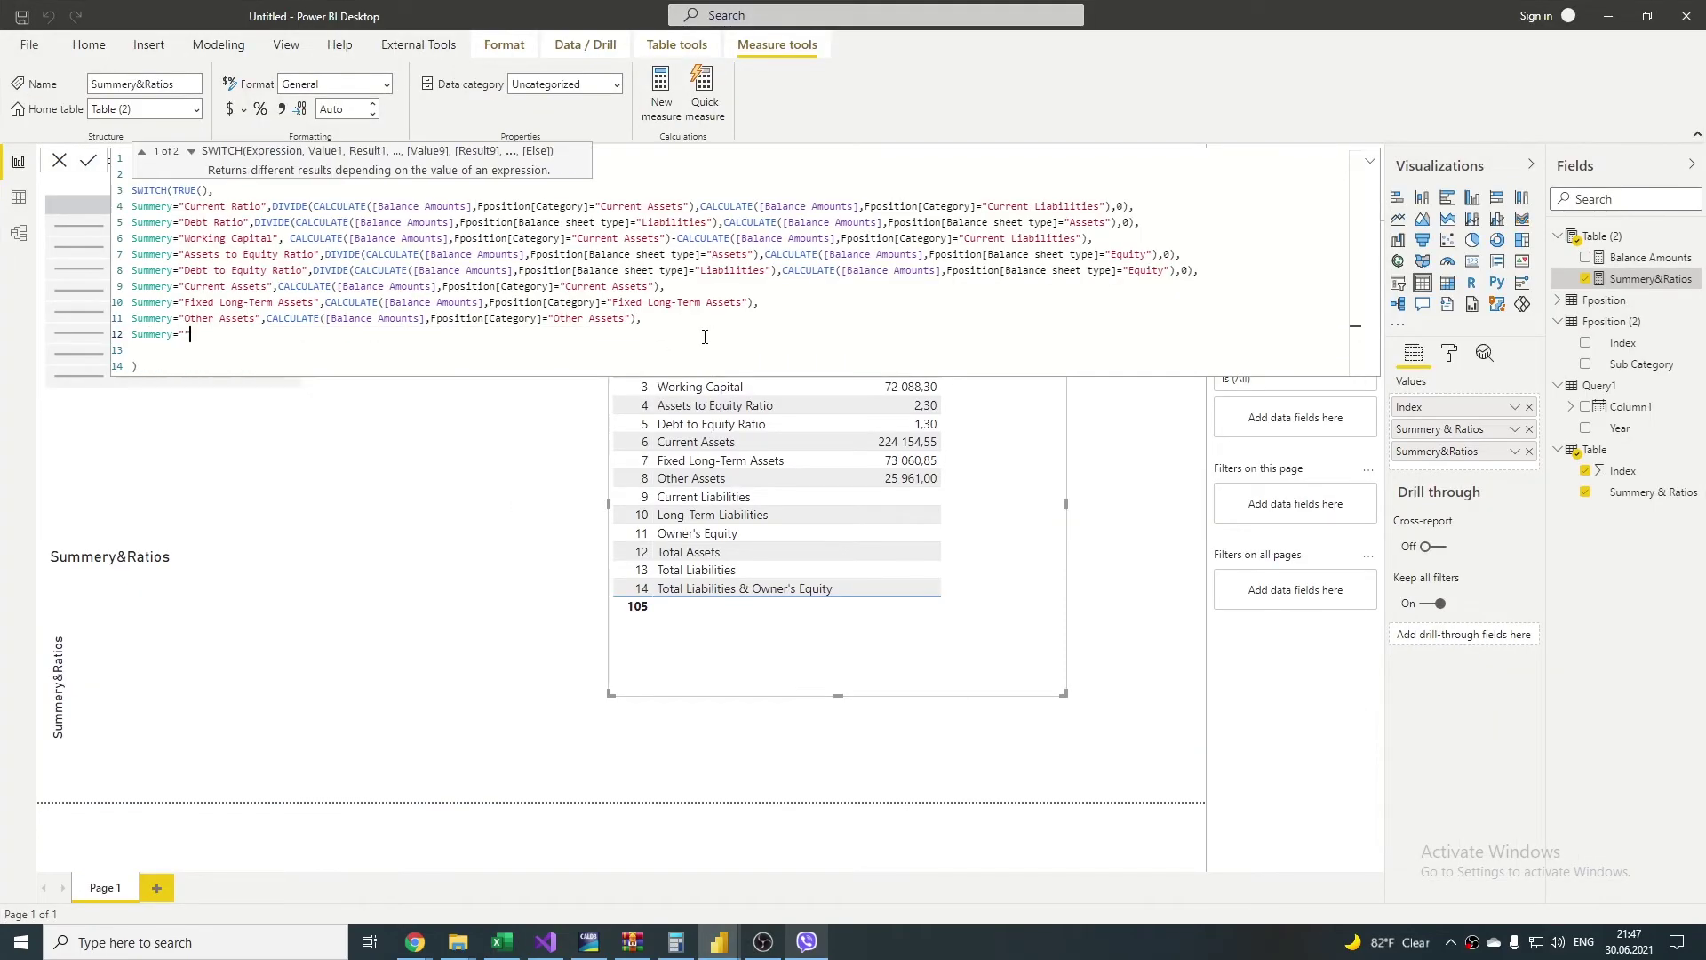
pyautogui.press('BackSpace')
pyautogui.press('BackSpace')
pyautogui.press('BackSpace')
pyautogui.press('BackSpace')
pyautogui.press('BackSpace')
pyautogui.press('BackSpace')
pyautogui.write('Liabilities",CALCULATE([Balance Amounts],Fposition[Category]="Current Liabilities"),')
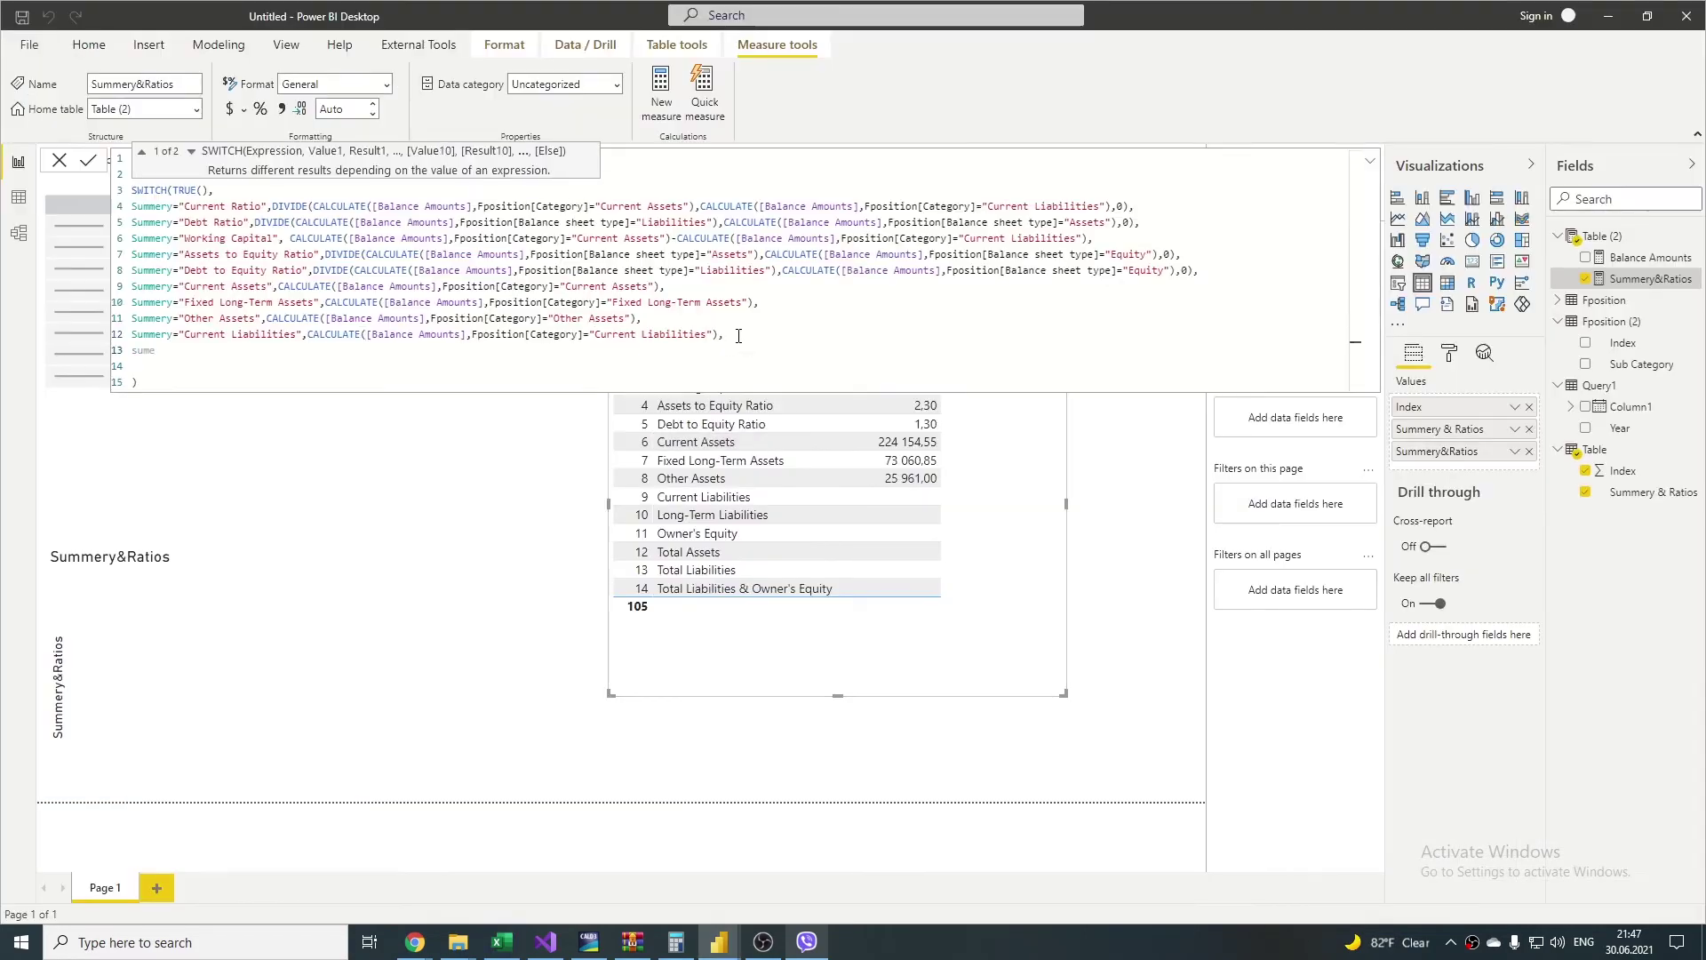
# Step: Add a "Long-Term Liabilities" case filtered to category "Long-term Liabilities" and an "Owners's Equity" case filtered to balance sheet type "Equity"
pyautogui.hotkey('shift', 'Return')
pyautogui.write('Summery="Long-Term Liabilities",CALCULATE([Balance Amounts],Fposition[Category]="Long-term Liabilities"),')
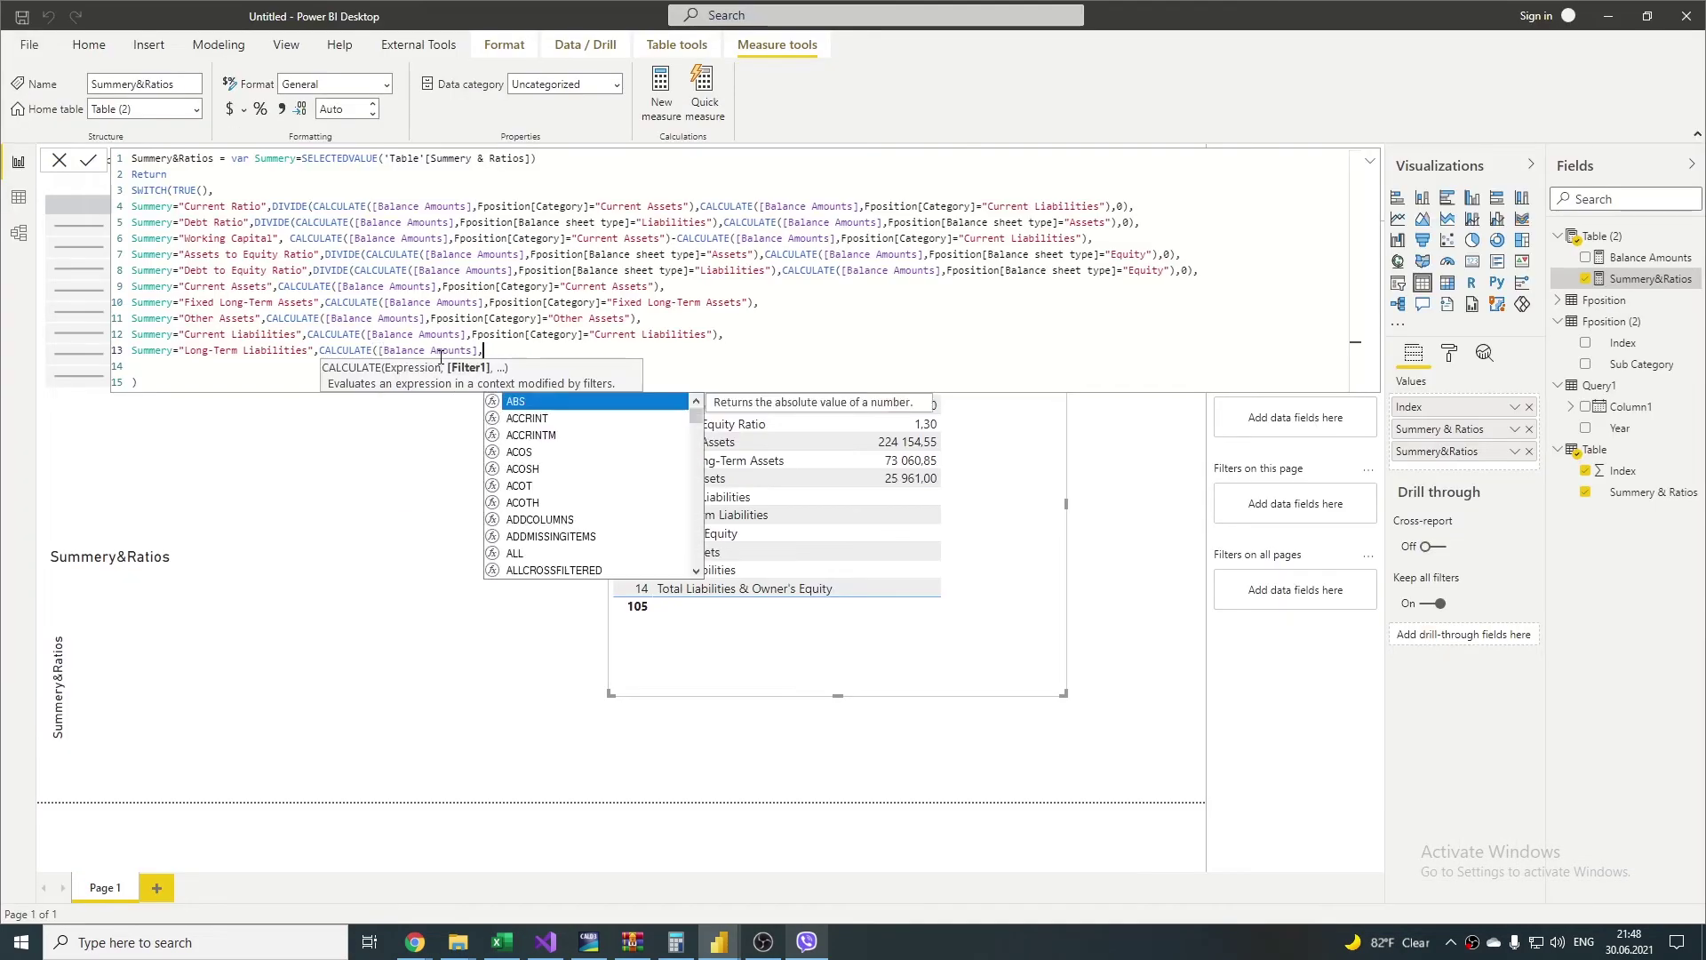
pyautogui.hotkey('shift', 'Return')
pyautogui.write('Summery="Owners\'s Equity",CALCULATE([Balance Amounts],')
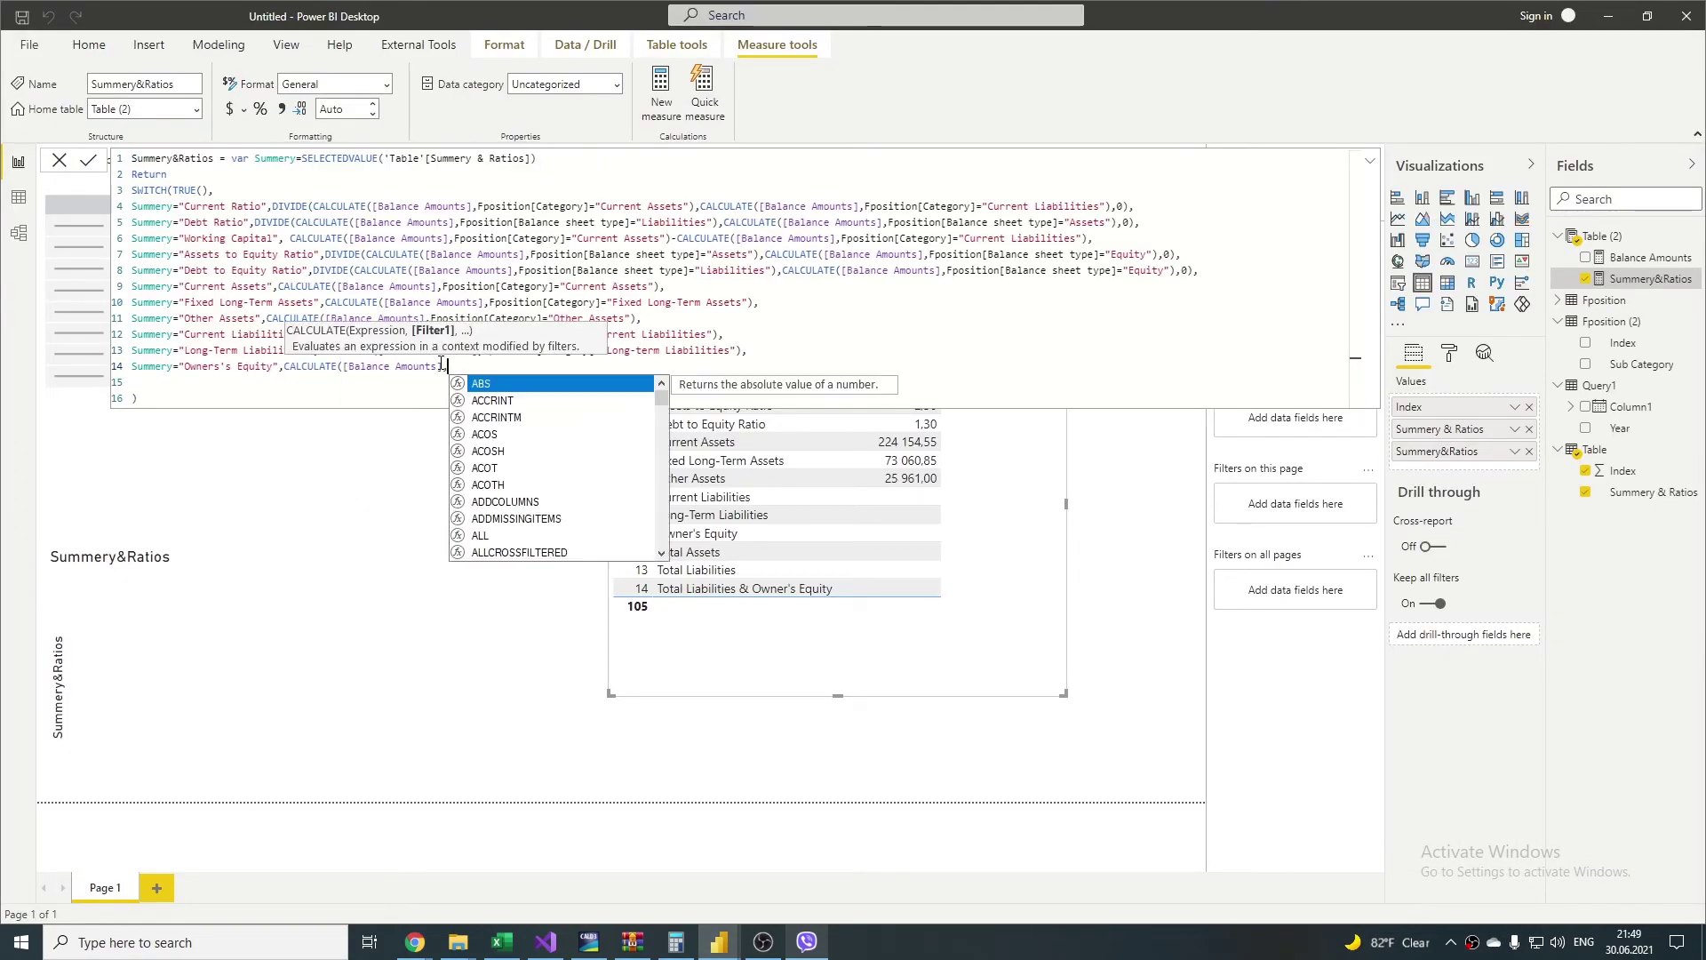
pyautogui.hotkey('alt', 'Tab')
pyautogui.hotkey('alt', 'Tab')
pyautogui.write('Fposition[Balance sheet type]="Equity"),')
# Step: Add "Total Assets" and "Total Liabilities" cases calculating Balance Amounts for balance sheet types "Assets" and "Liabilities" respectively
pyautogui.hotkey('shift', 'Return')
pyautogui.write('Summery="Total Assets",CALCULATE([Balance Amounts],Fposition[Balance sheet type]="Assets"),')
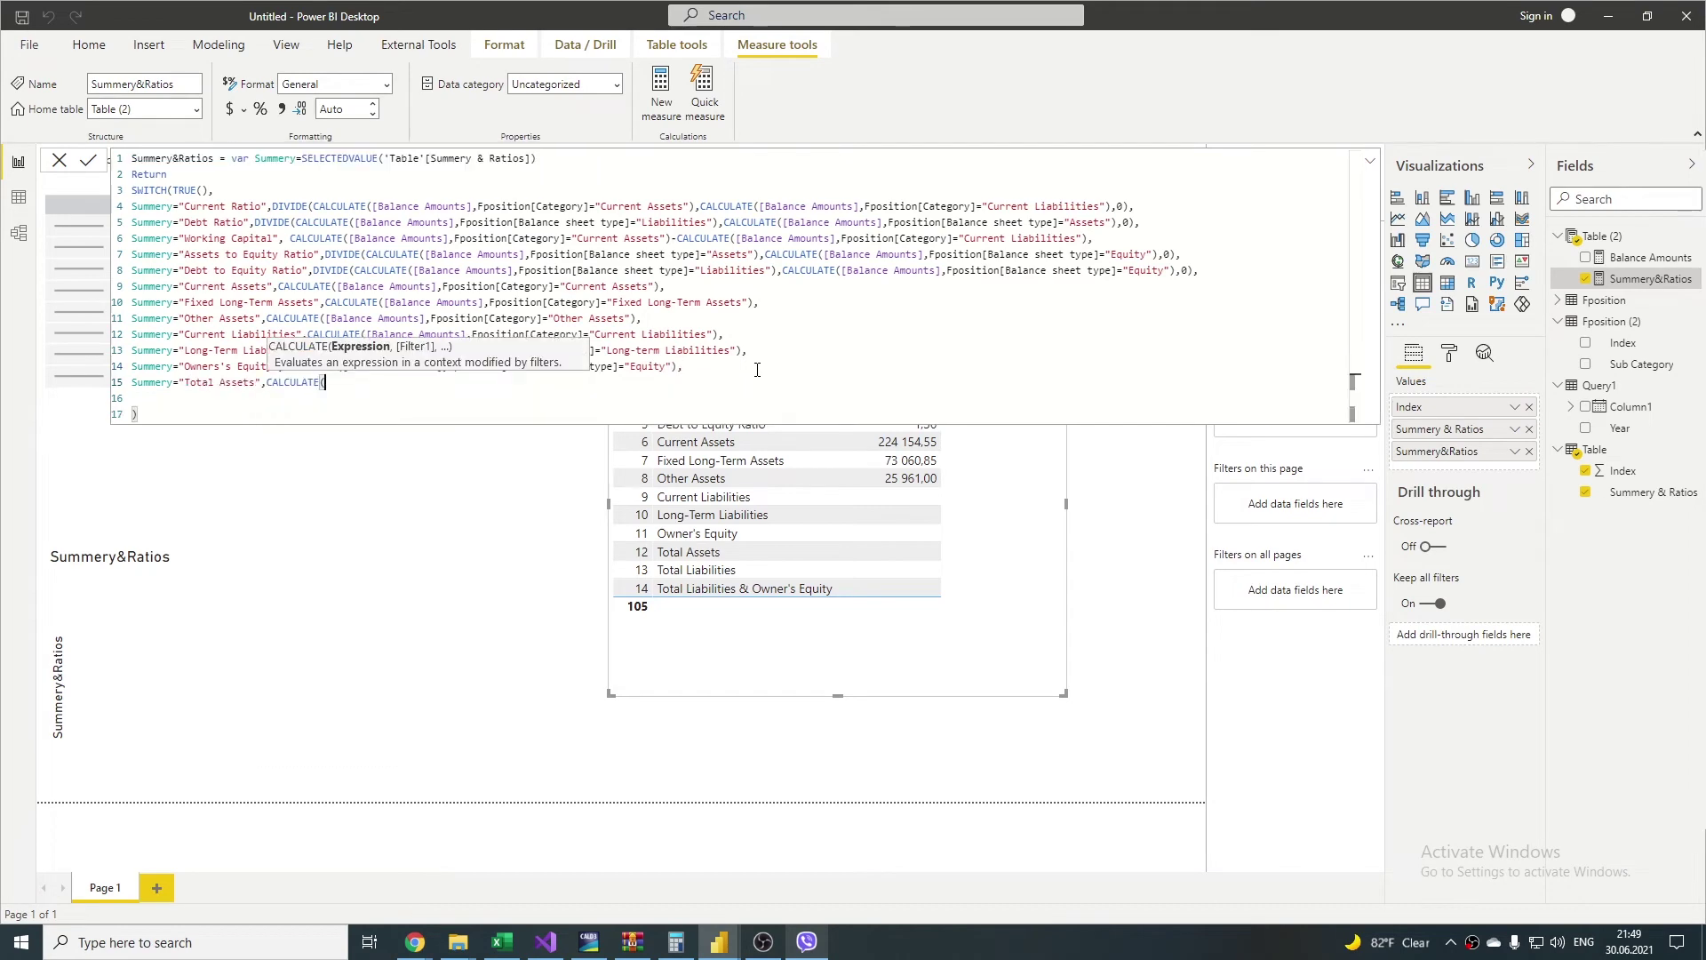
pyautogui.hotkey('shift', 'Return')
pyautogui.write('Summery="Total Liabilities",CALCULATE([Balance Amounts],')
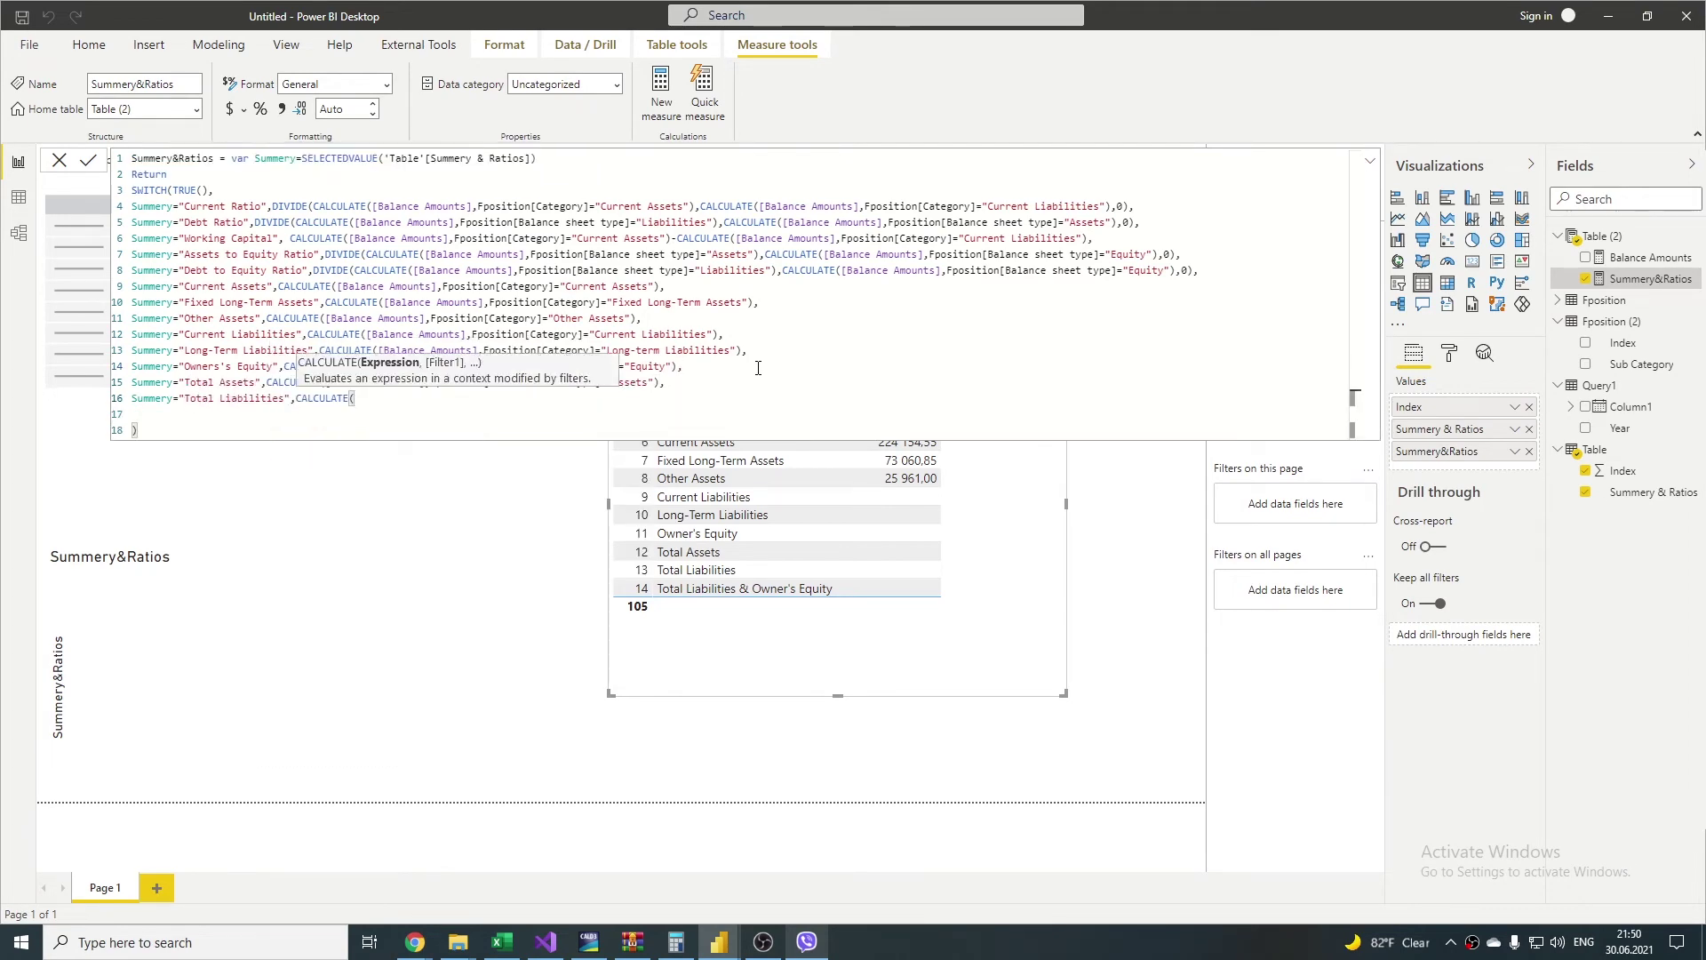
pyautogui.hotkey('alt', 'Tab')
pyautogui.hotkey('alt', 'Tab')
pyautogui.write('Fposition[Balance sheet type]="Liabilities"),')
# Step: Add a "Total Liabilities & Owner's Equity" case summing the "Equity" and "Liabilities" calculations, clear the blank line before the closing bracket, and commit the measure
pyautogui.hotkey('shift', 'Return')
pyautogui.write('Summery="Total Liabilities & Owner\'s Equity",CALCULATE([Balance Amounts],Fposition[Balance sheet type]="Equity")+CALCULATE([Balance Amounts],Fposition[Balance sheet type]="Liabilities"),')
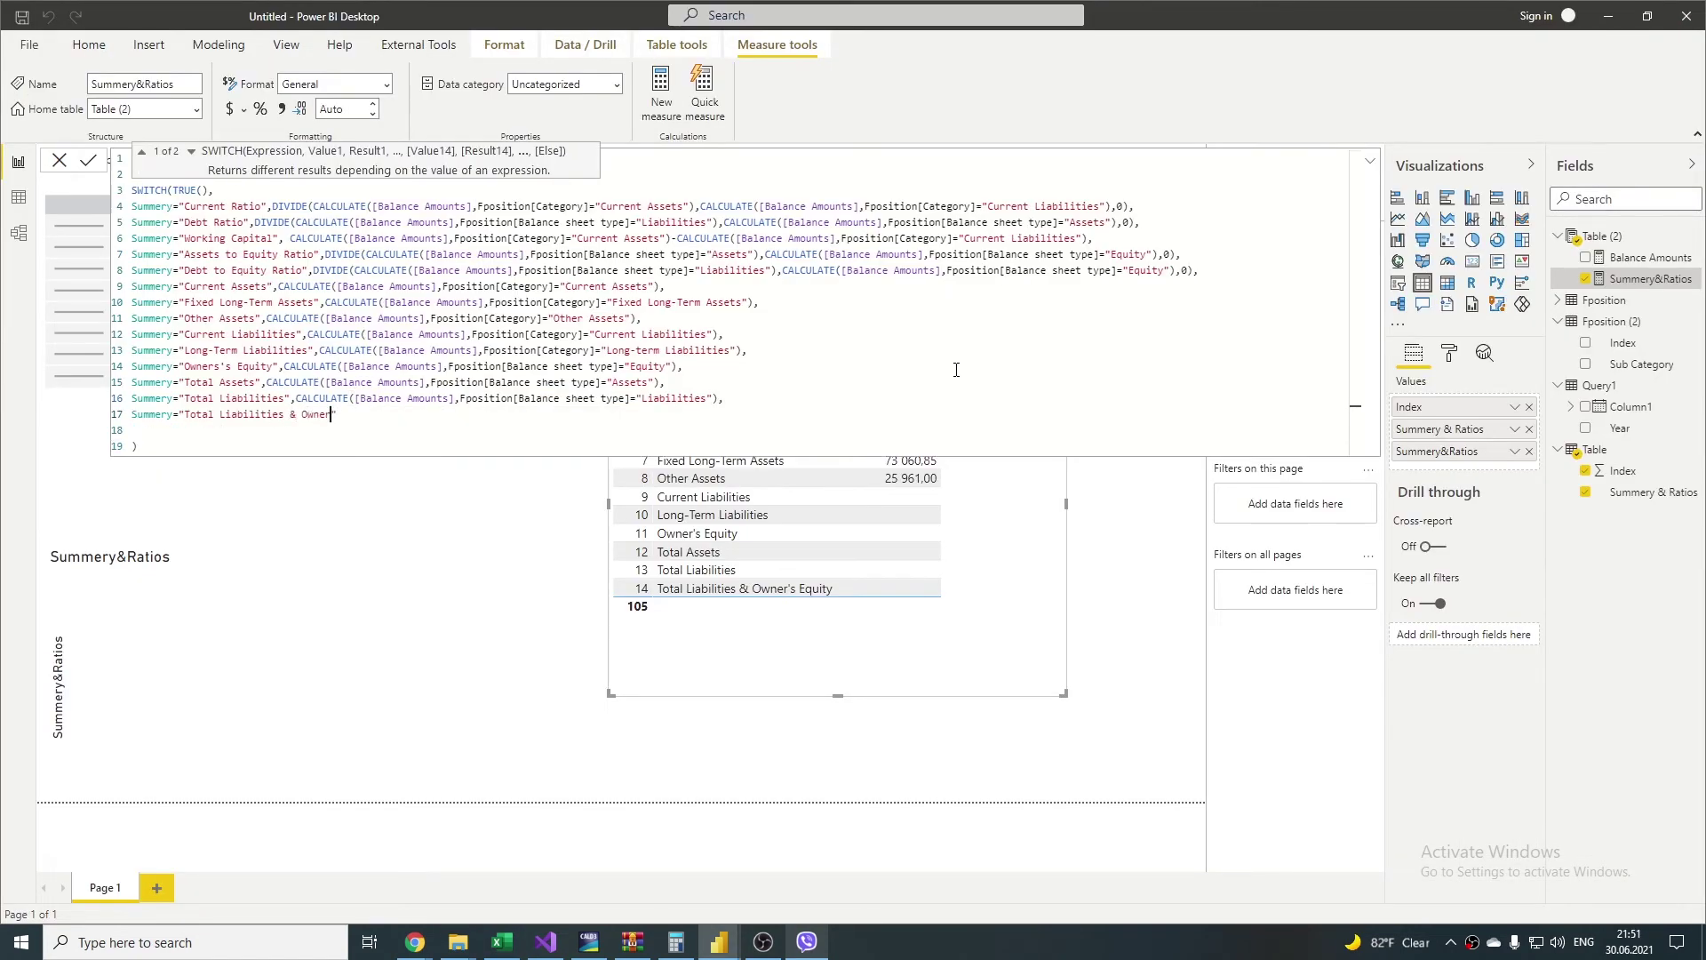
pyautogui.press('BackSpace')
pyautogui.press('Delete')
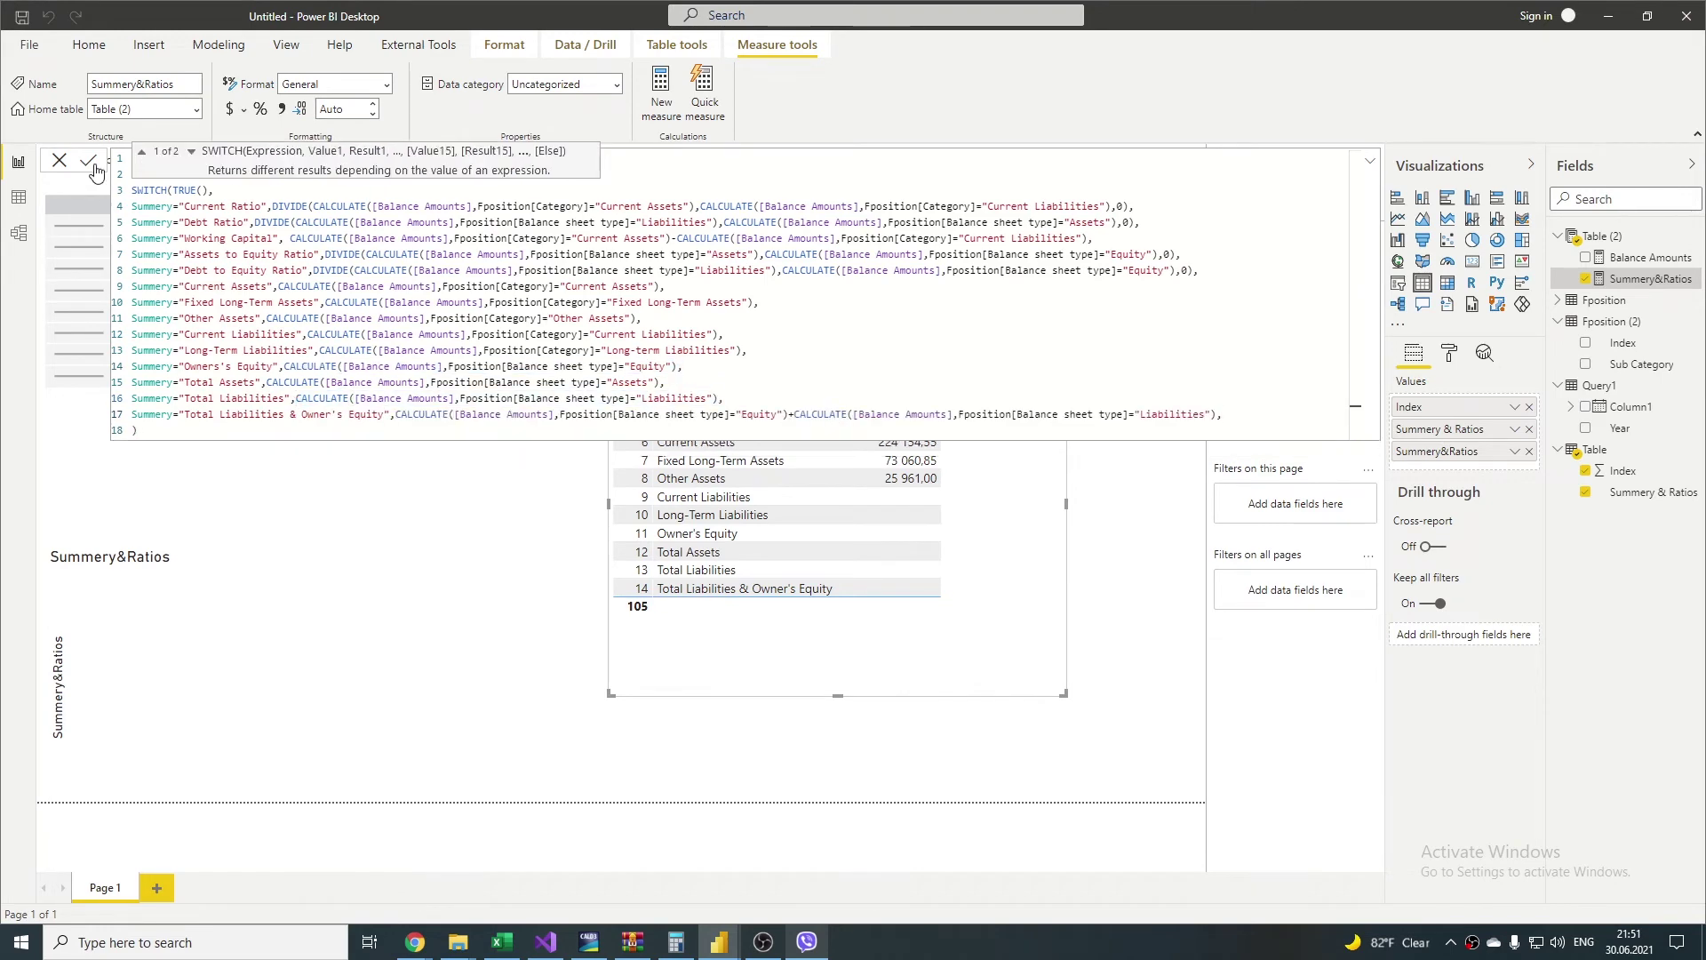
pyautogui.press('Return')
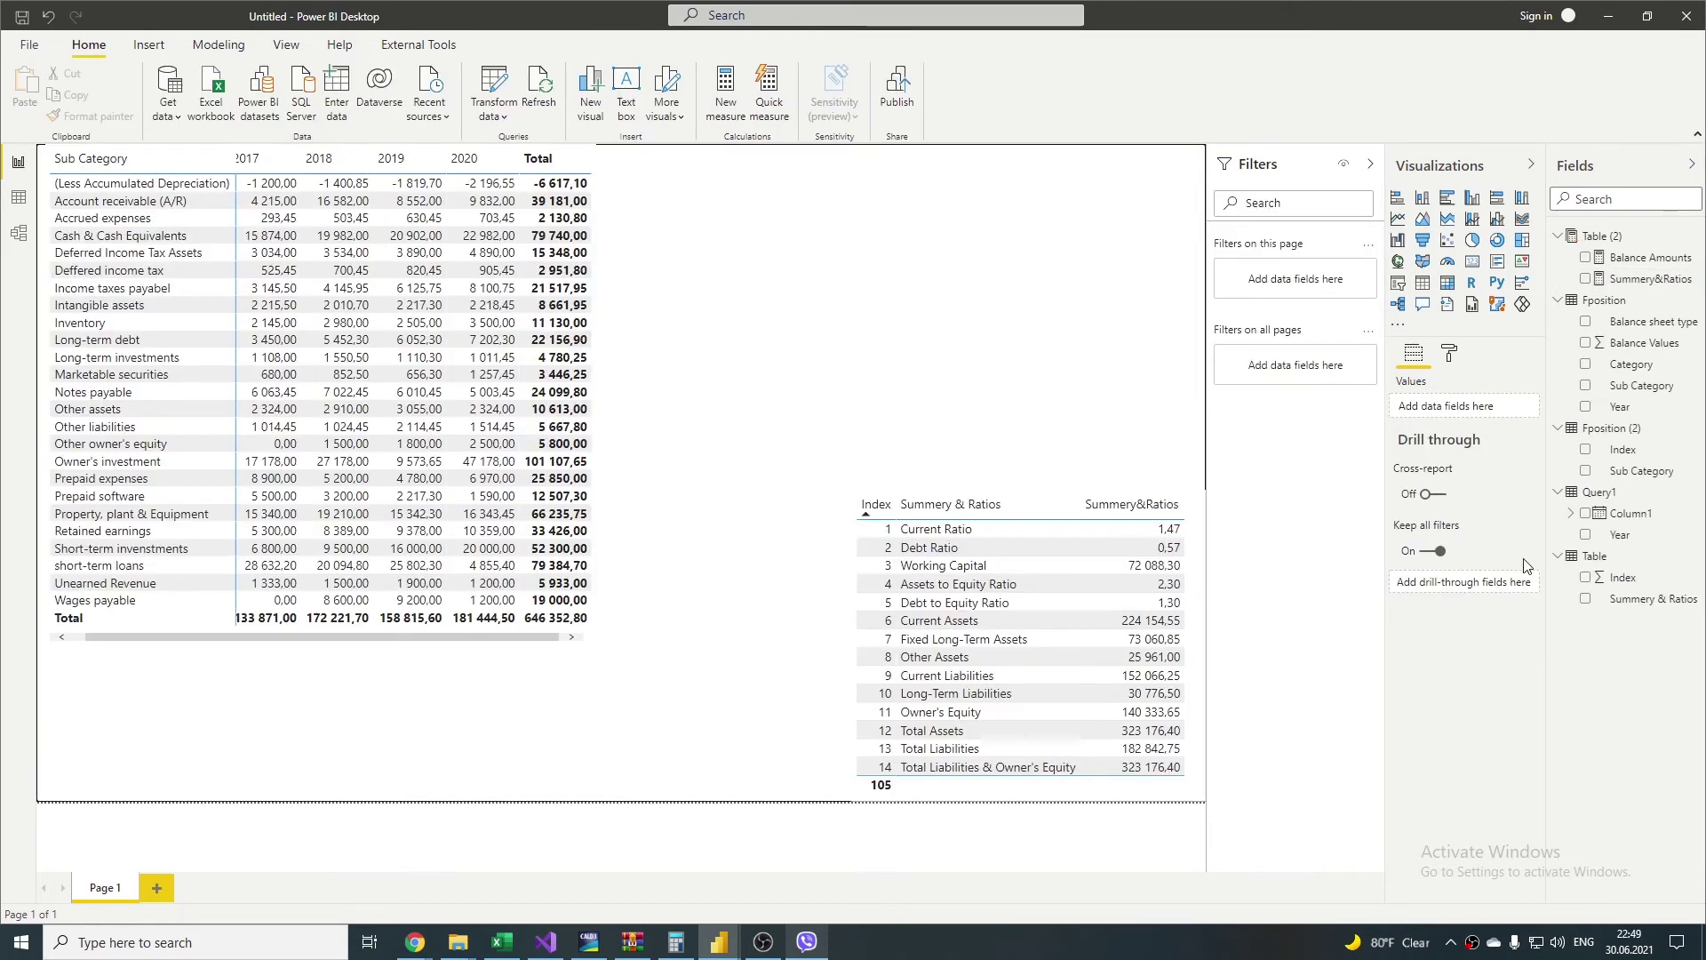
# Step: Create a measure "Total Assets LY" calculating [Balance Amounts] for category "Other Assets" shifted by DATEADD(Query1[Column1],-1,YEAR)
pyautogui.rightClick(1598, 237)
pyautogui.click(1478, 244)
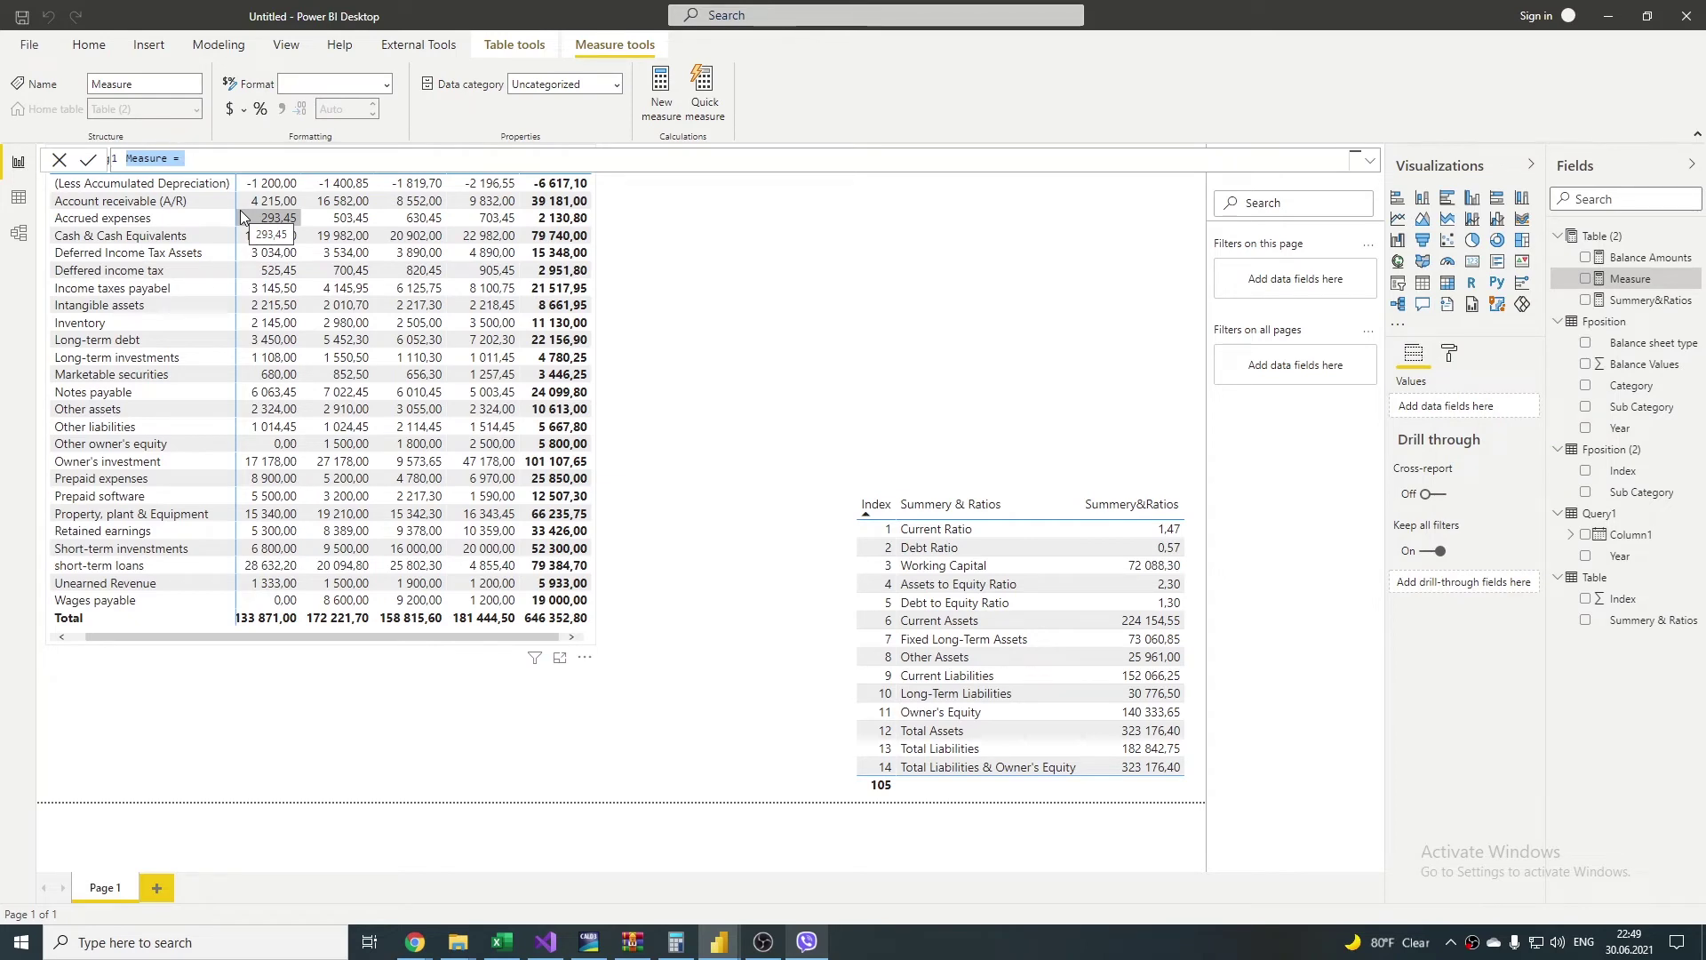
pyautogui.write('Total Assets LY=CALCULATE([Balance Amounts],')
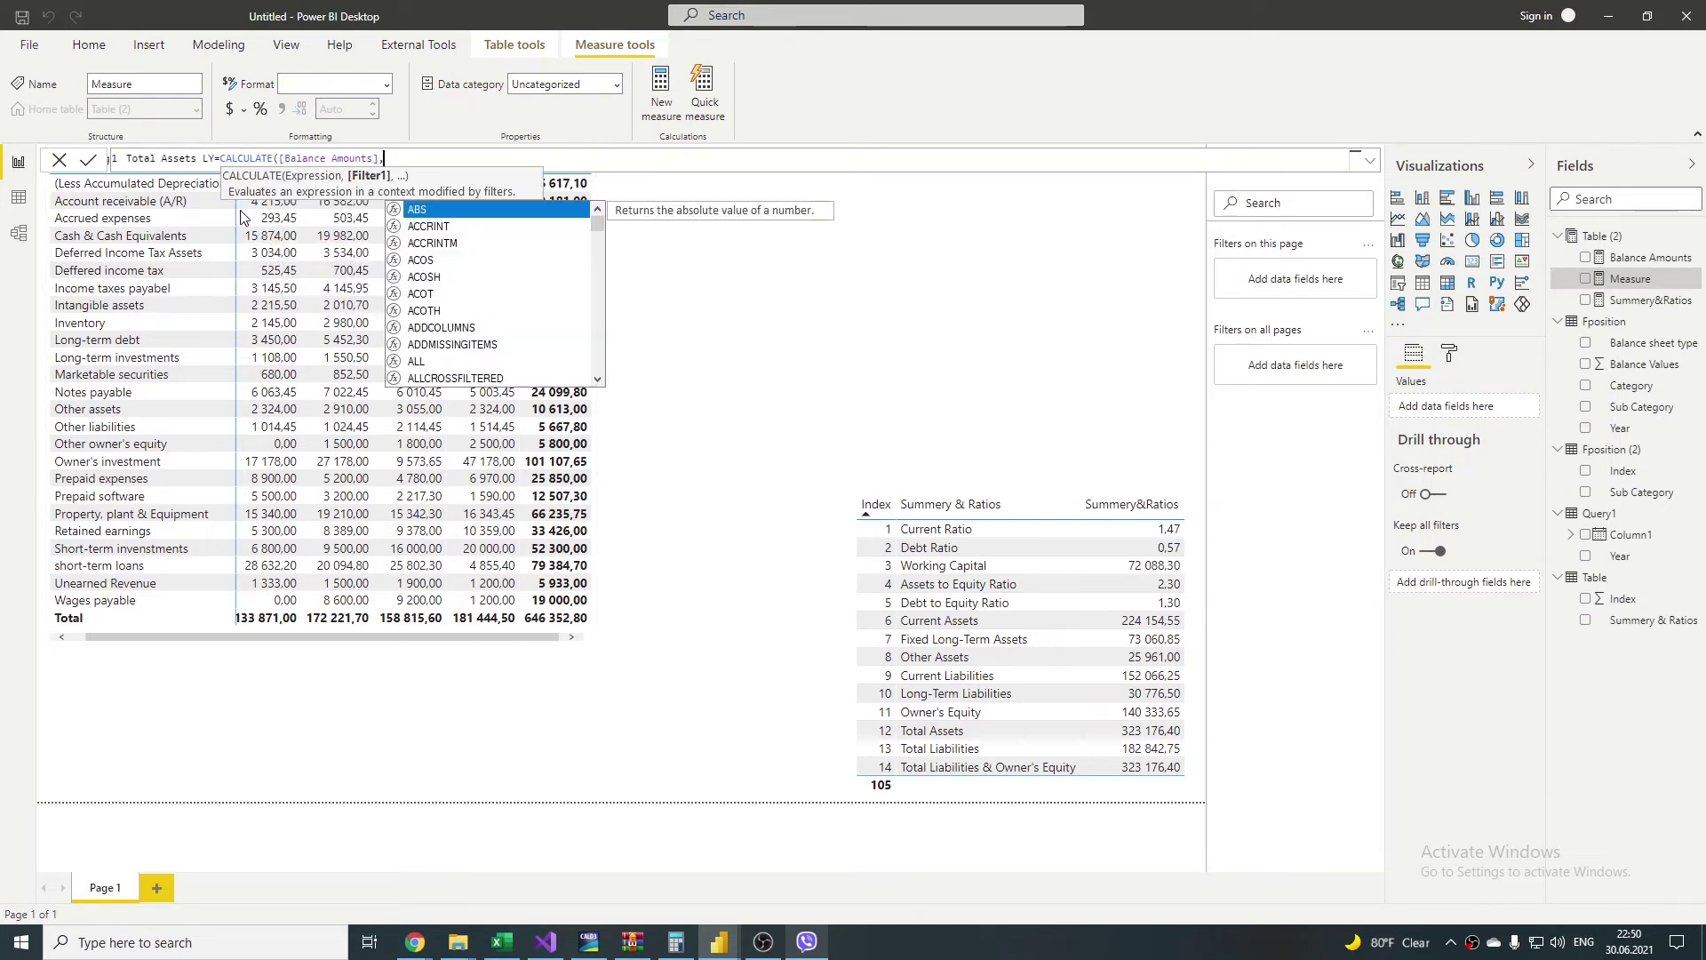
pyautogui.hotkey('alt', 'Return')
pyautogui.write('Fposition[Category]="Other Assets",')
pyautogui.write('DATEADD(Query1[Column1],-1,YEAR)')
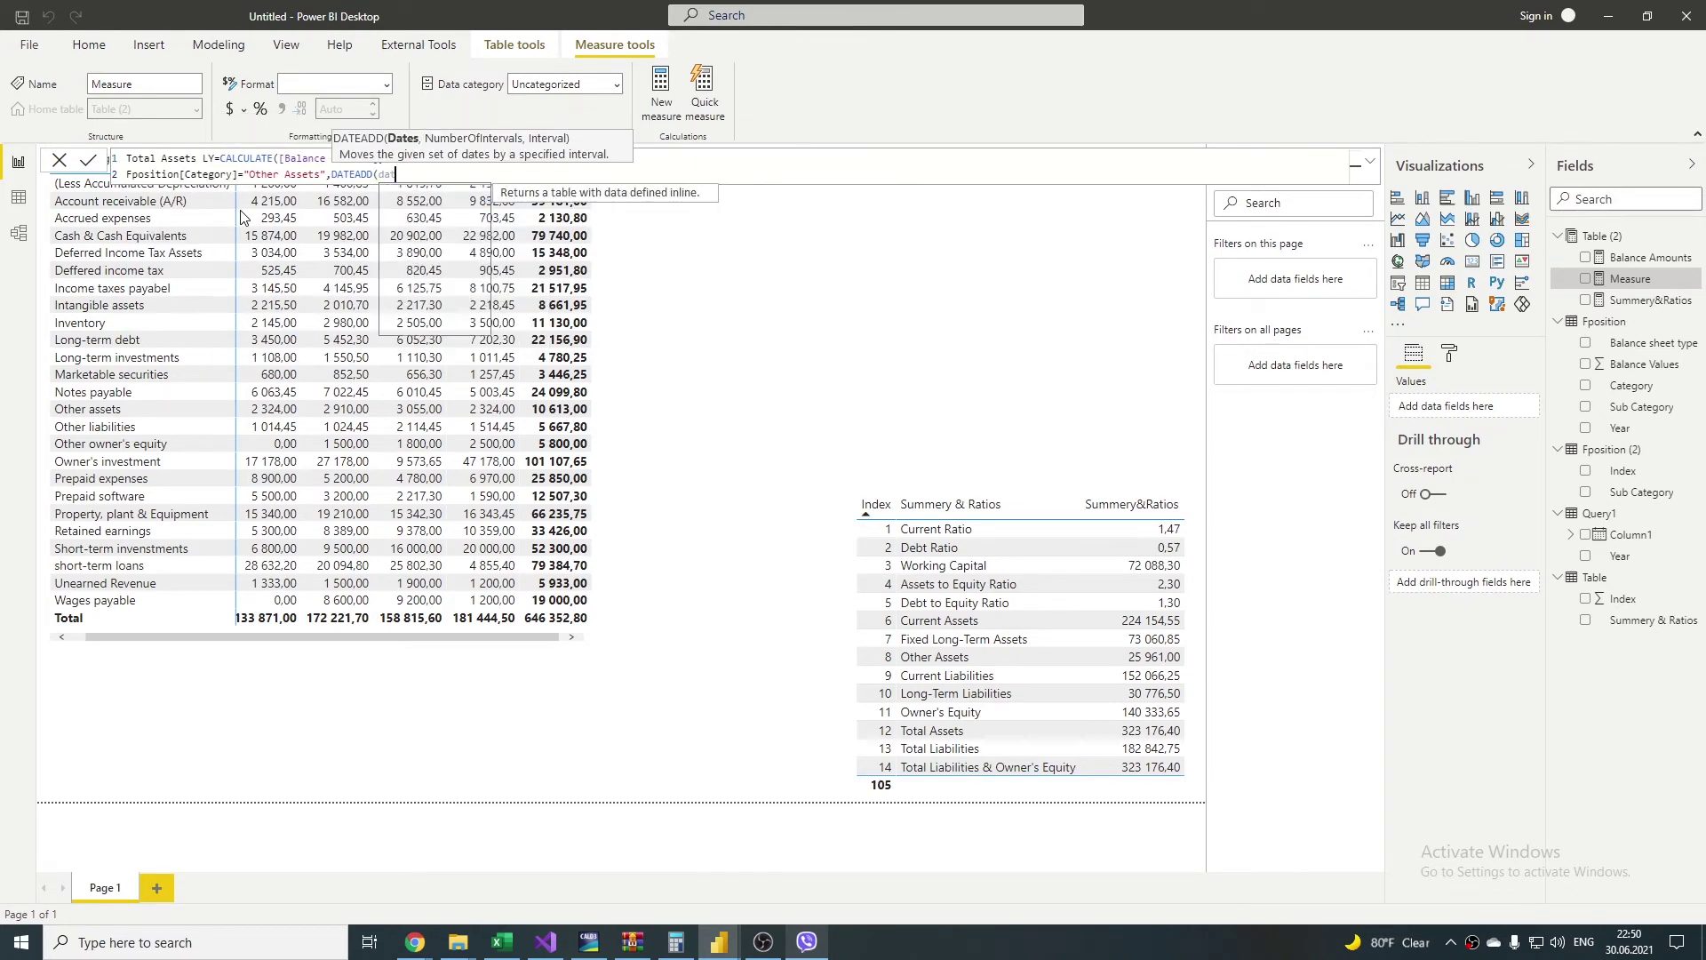
# Step: Add matching one-year-back CALCULATE terms for categories "Current Assets" and "Fixed Long-Term Assets" to the Total Assets LY formula
pyautogui.write('+')
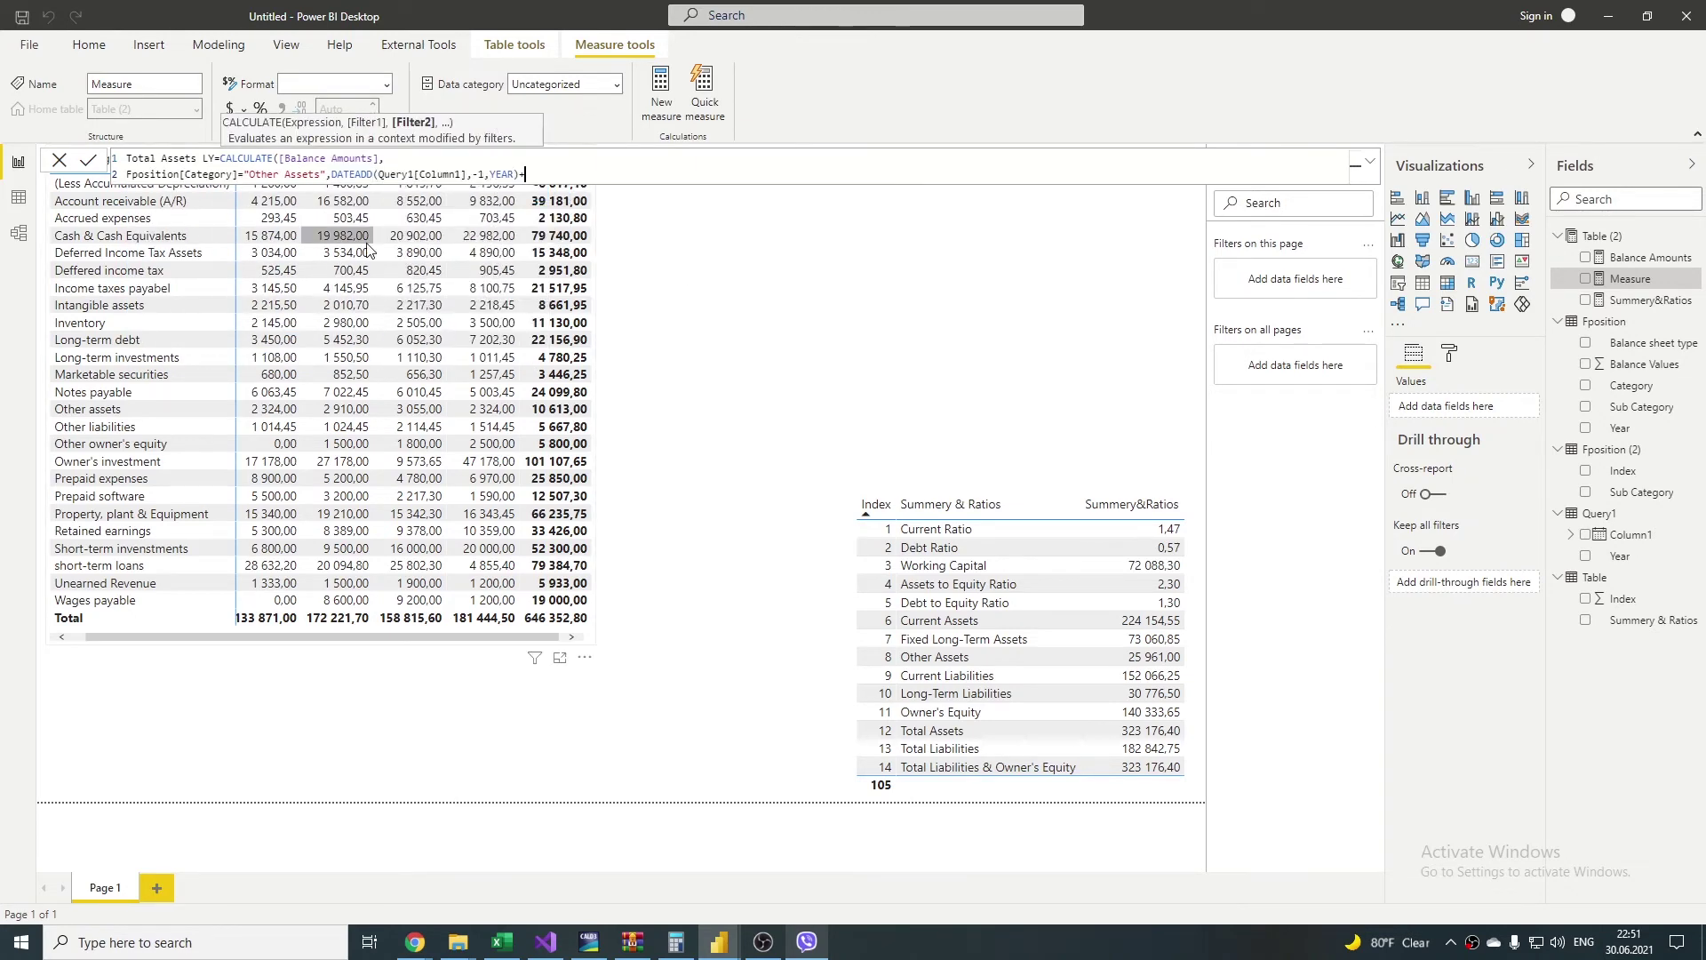
pyautogui.write('CALCULATE([Balance Amounts],Fposition[Category]="Current Assets",DATEADD(Query1[Column1],-1,YEAR)')
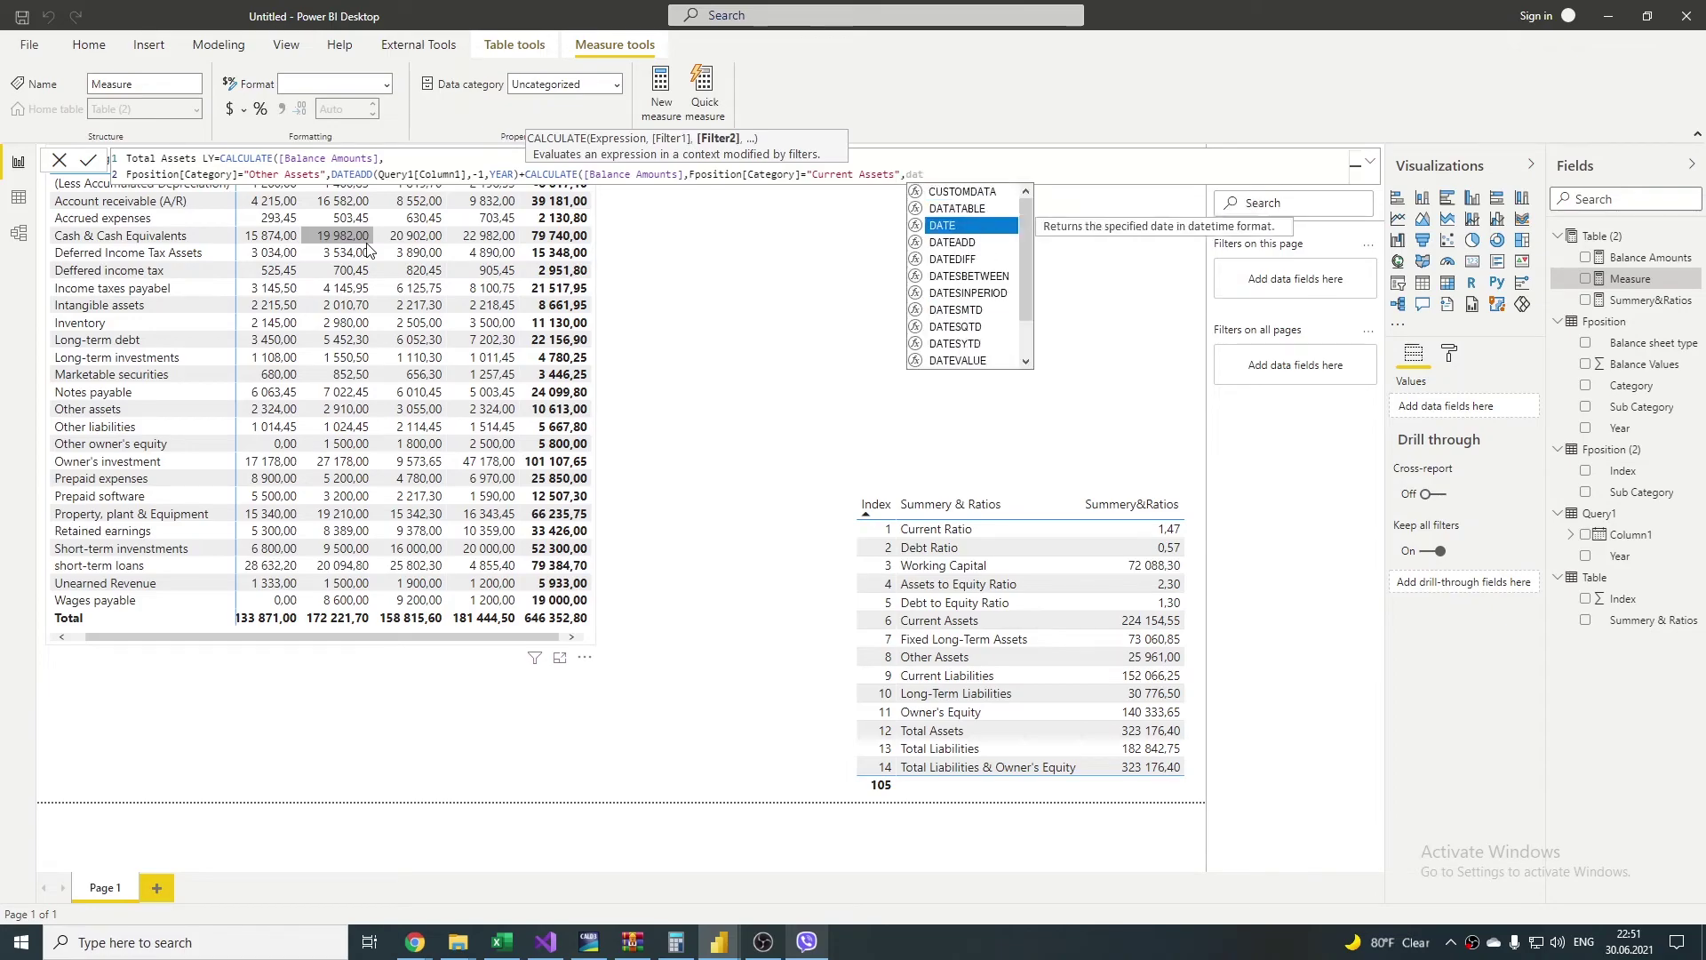
pyautogui.write('+c')
pyautogui.write('ALCULATE([Balance Amounts],Fposition[Category]="Fixed Long-Term Assets",DATEADD(Query1[Column1],-1')
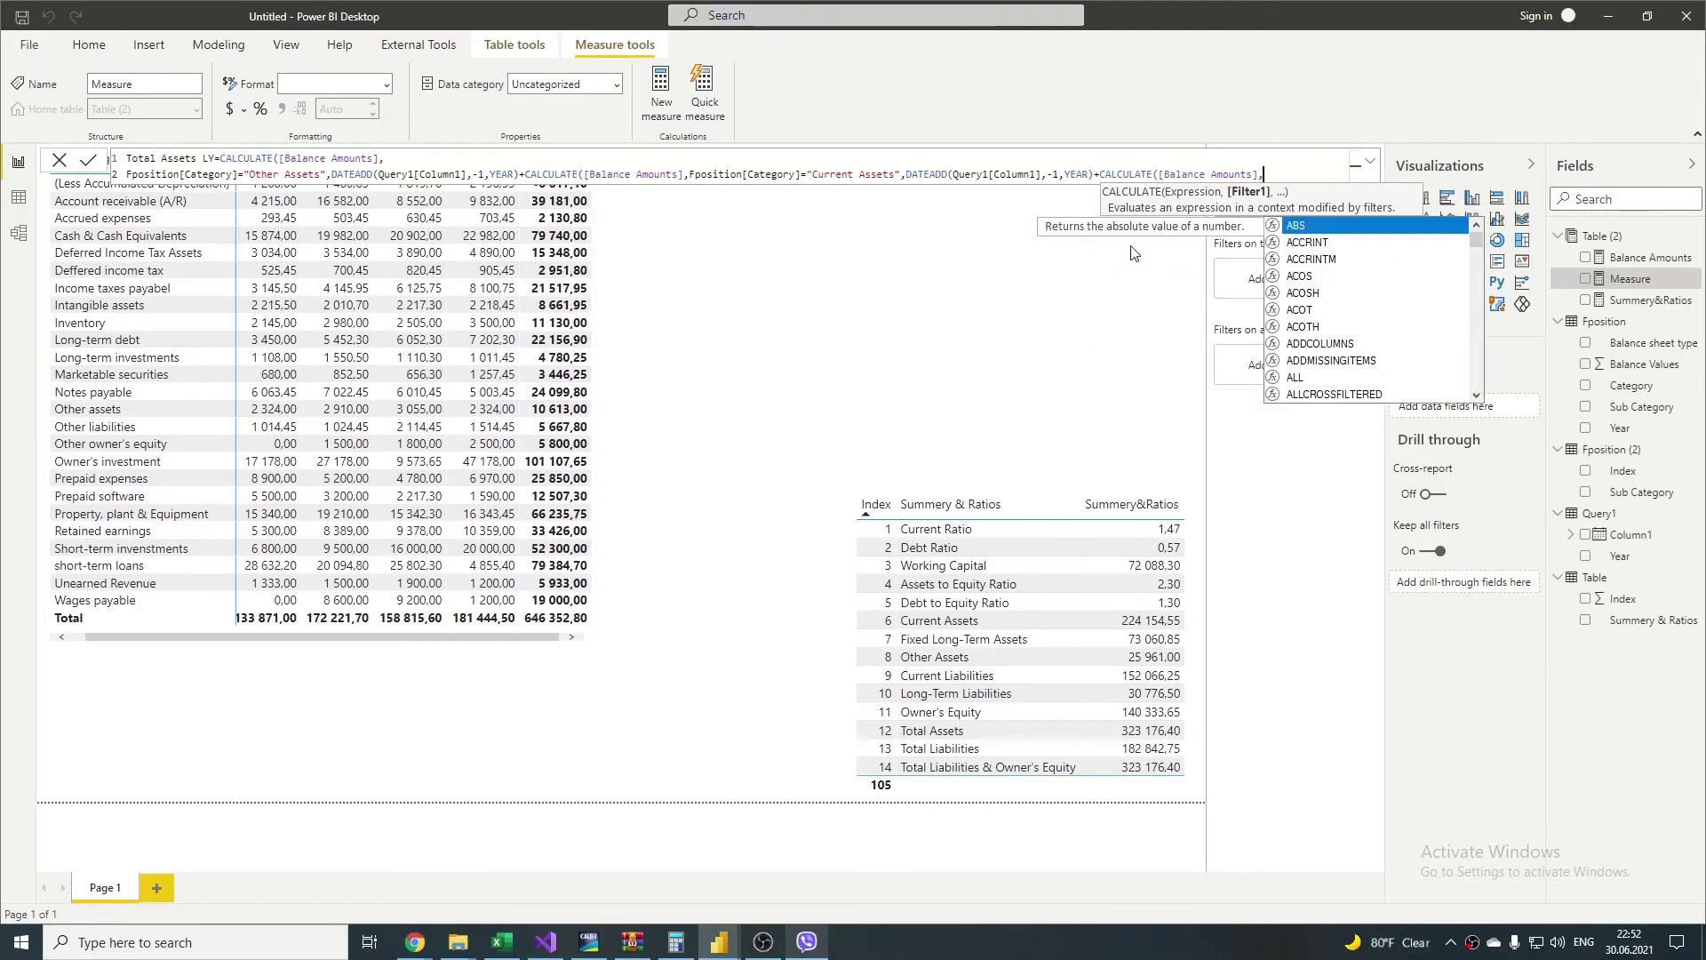
pyautogui.write(',YEAR)')
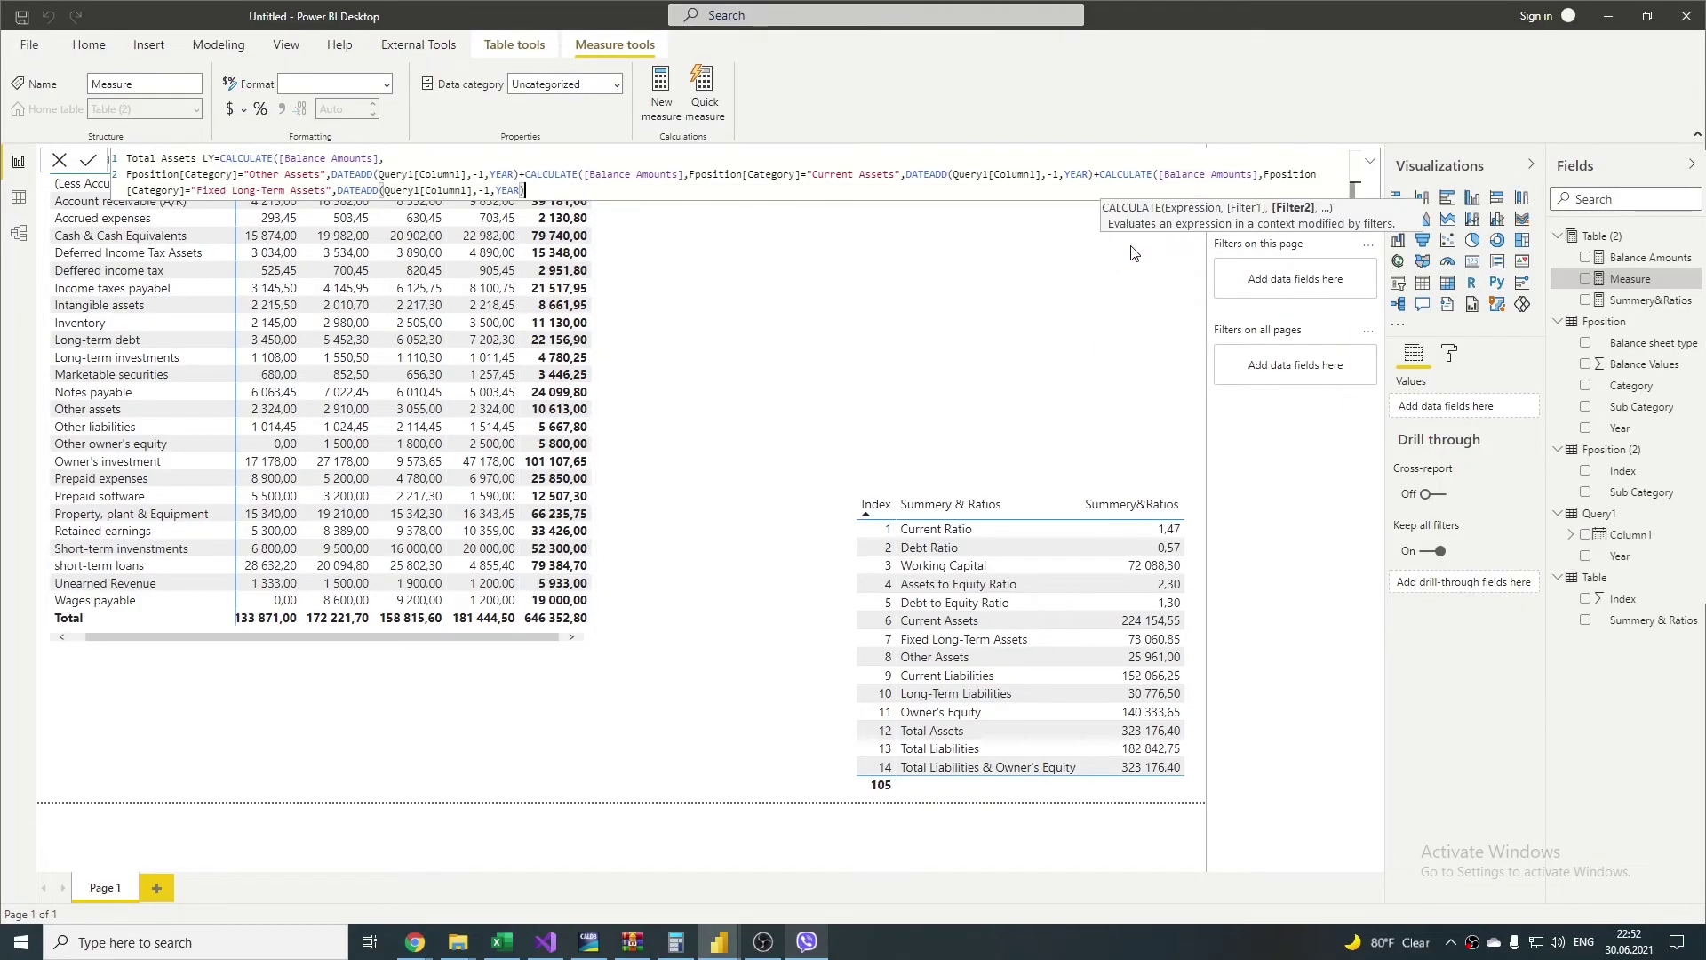
# Step: Put the Current Assets and Fixed Long-Term Assets terms on separate lines and commit the Total Assets LY measure
pyautogui.click(520, 174)
pyautogui.press('Return')
pyautogui.click(701, 191)
pyautogui.press('Return')
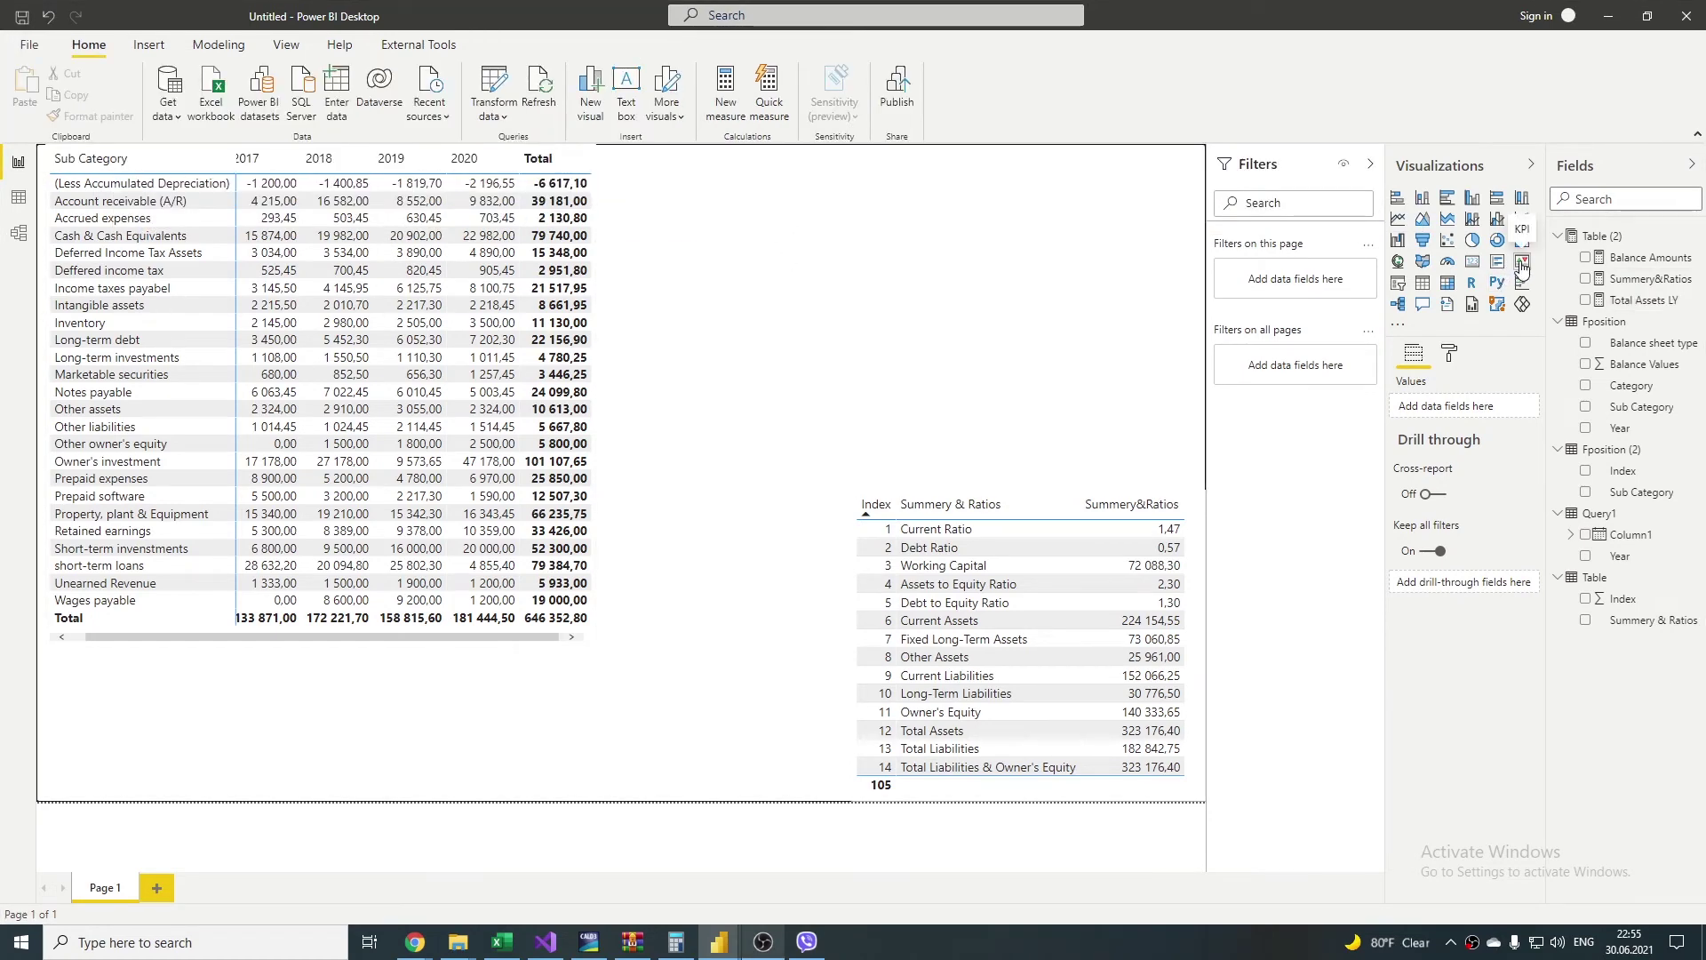
# Step: Create a KPI visual with Balance Amounts as indicator, Column1 as trend axis and Total Assets LY as target goal
pyautogui.click(1522, 263)
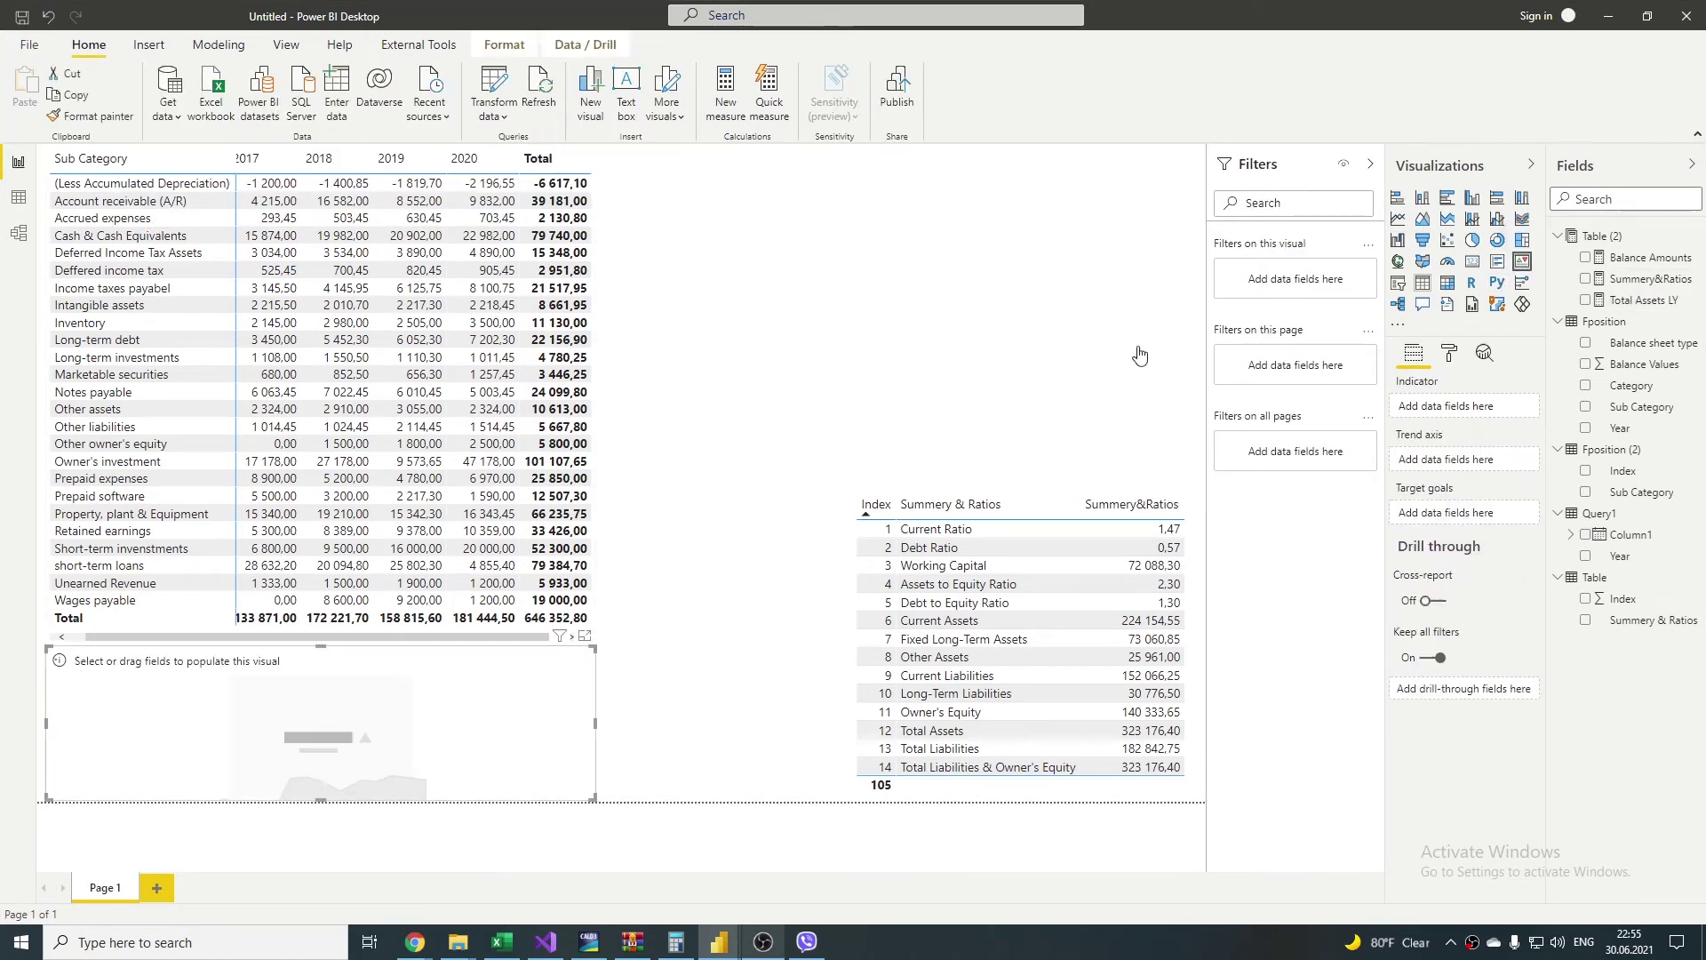
pyautogui.click(1587, 302)
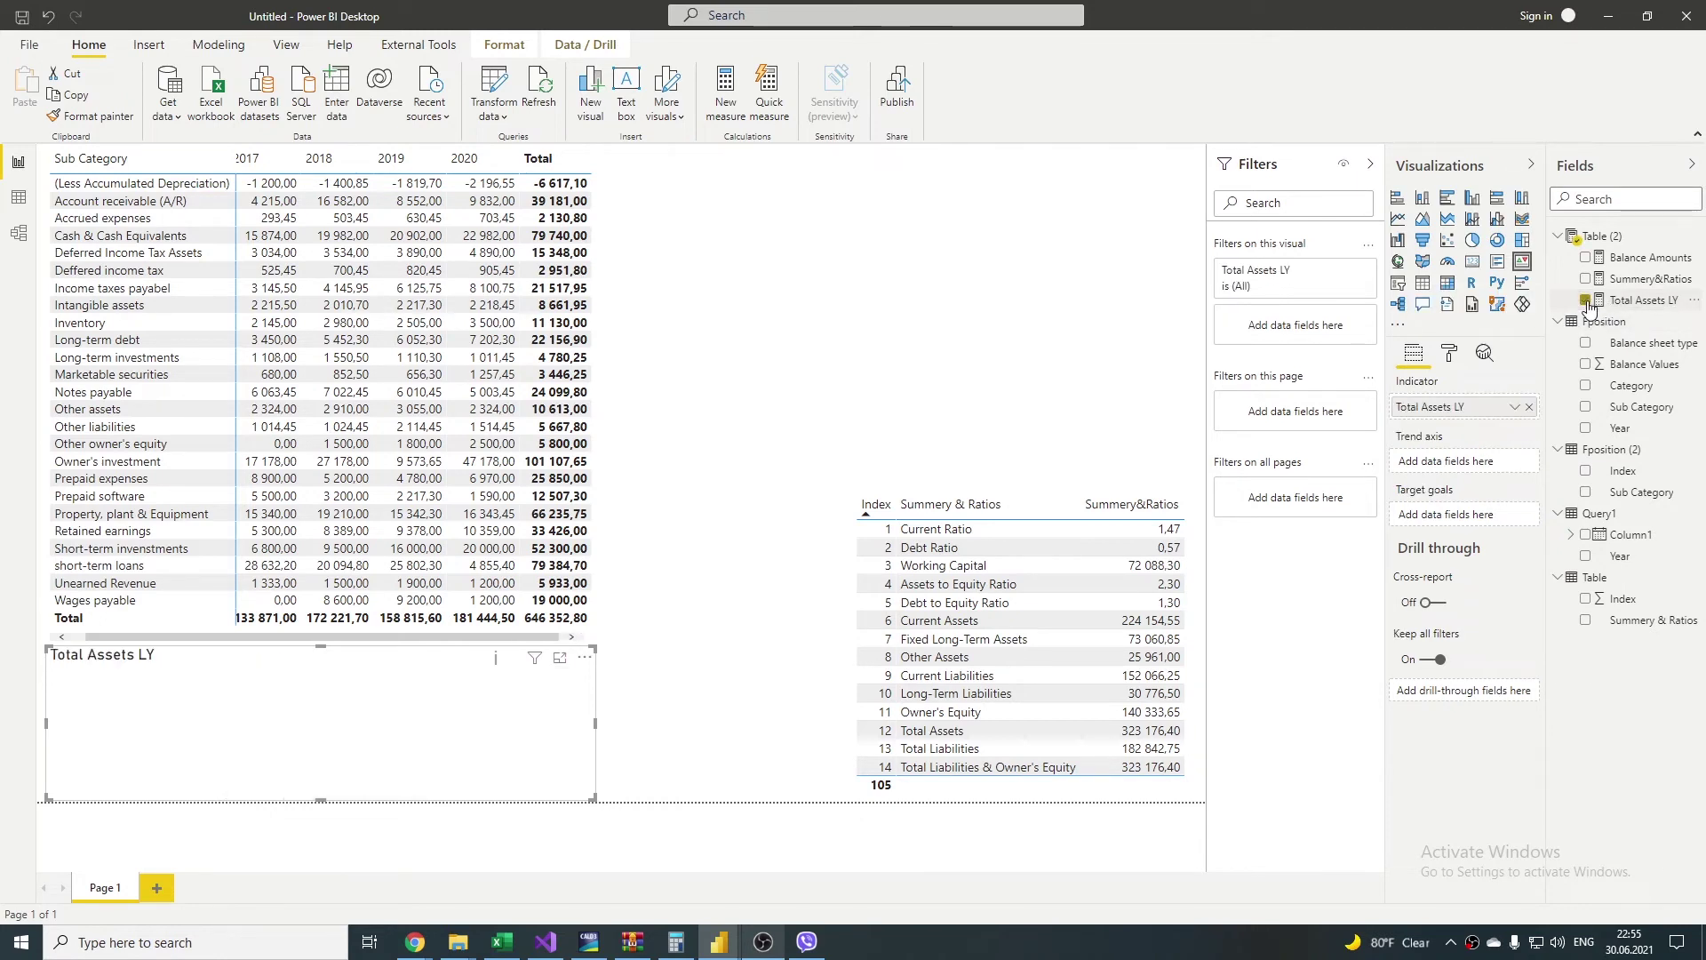
pyautogui.click(1587, 557)
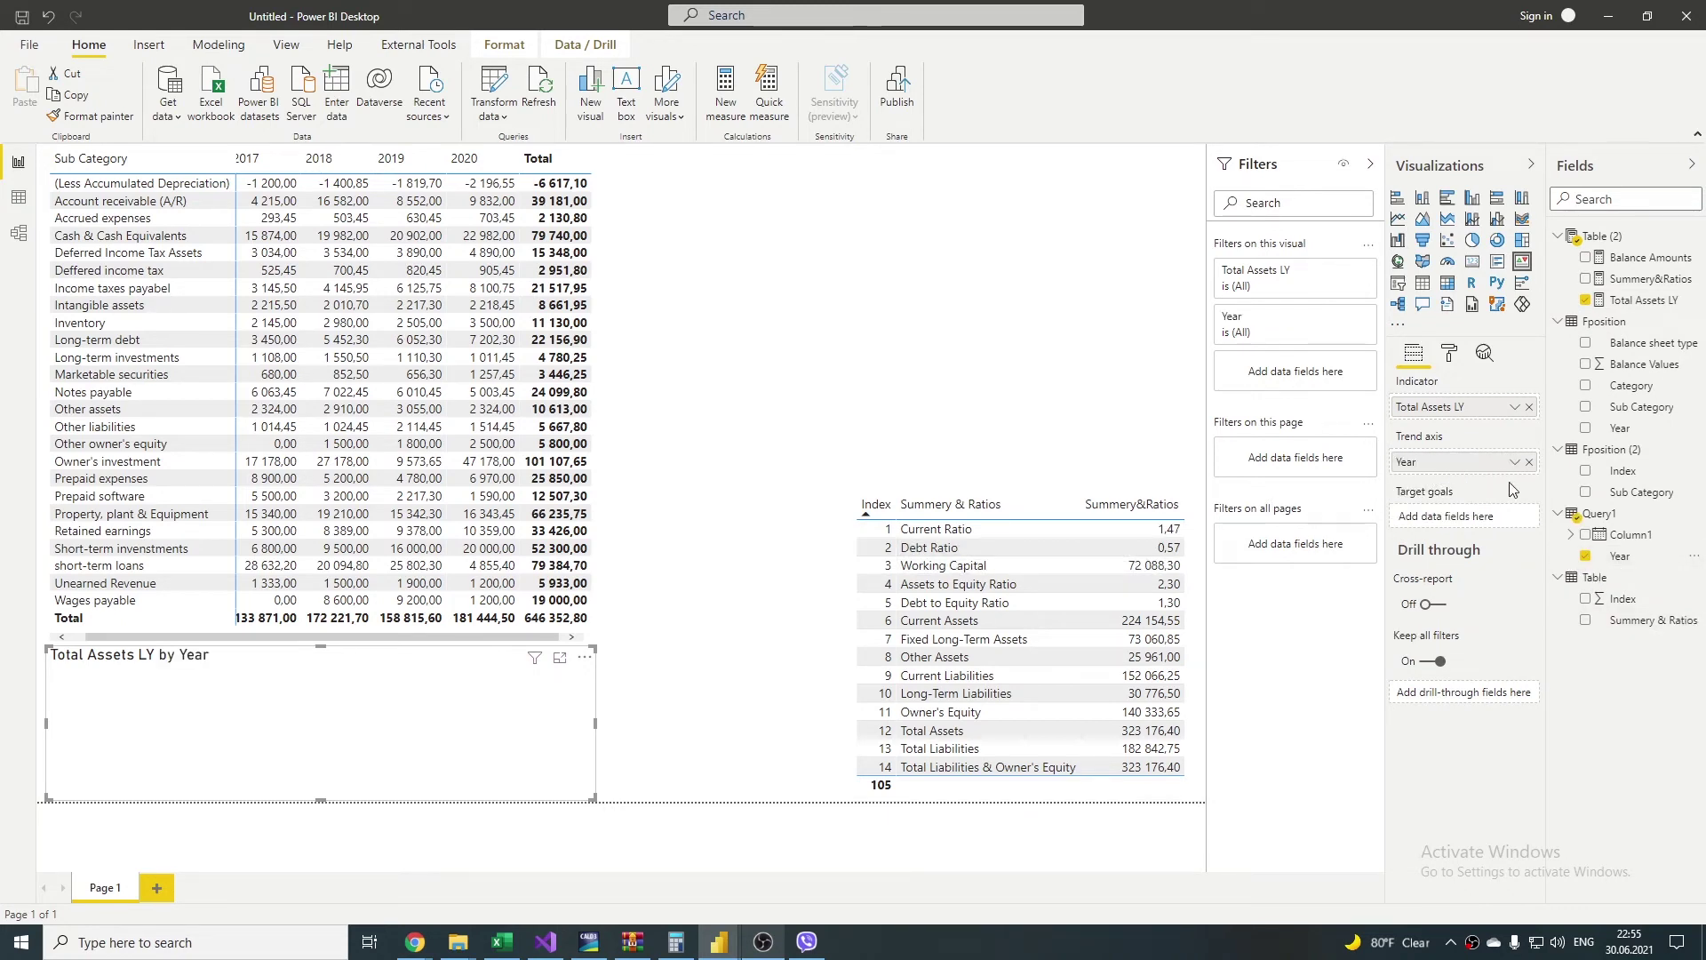
pyautogui.click(1586, 258)
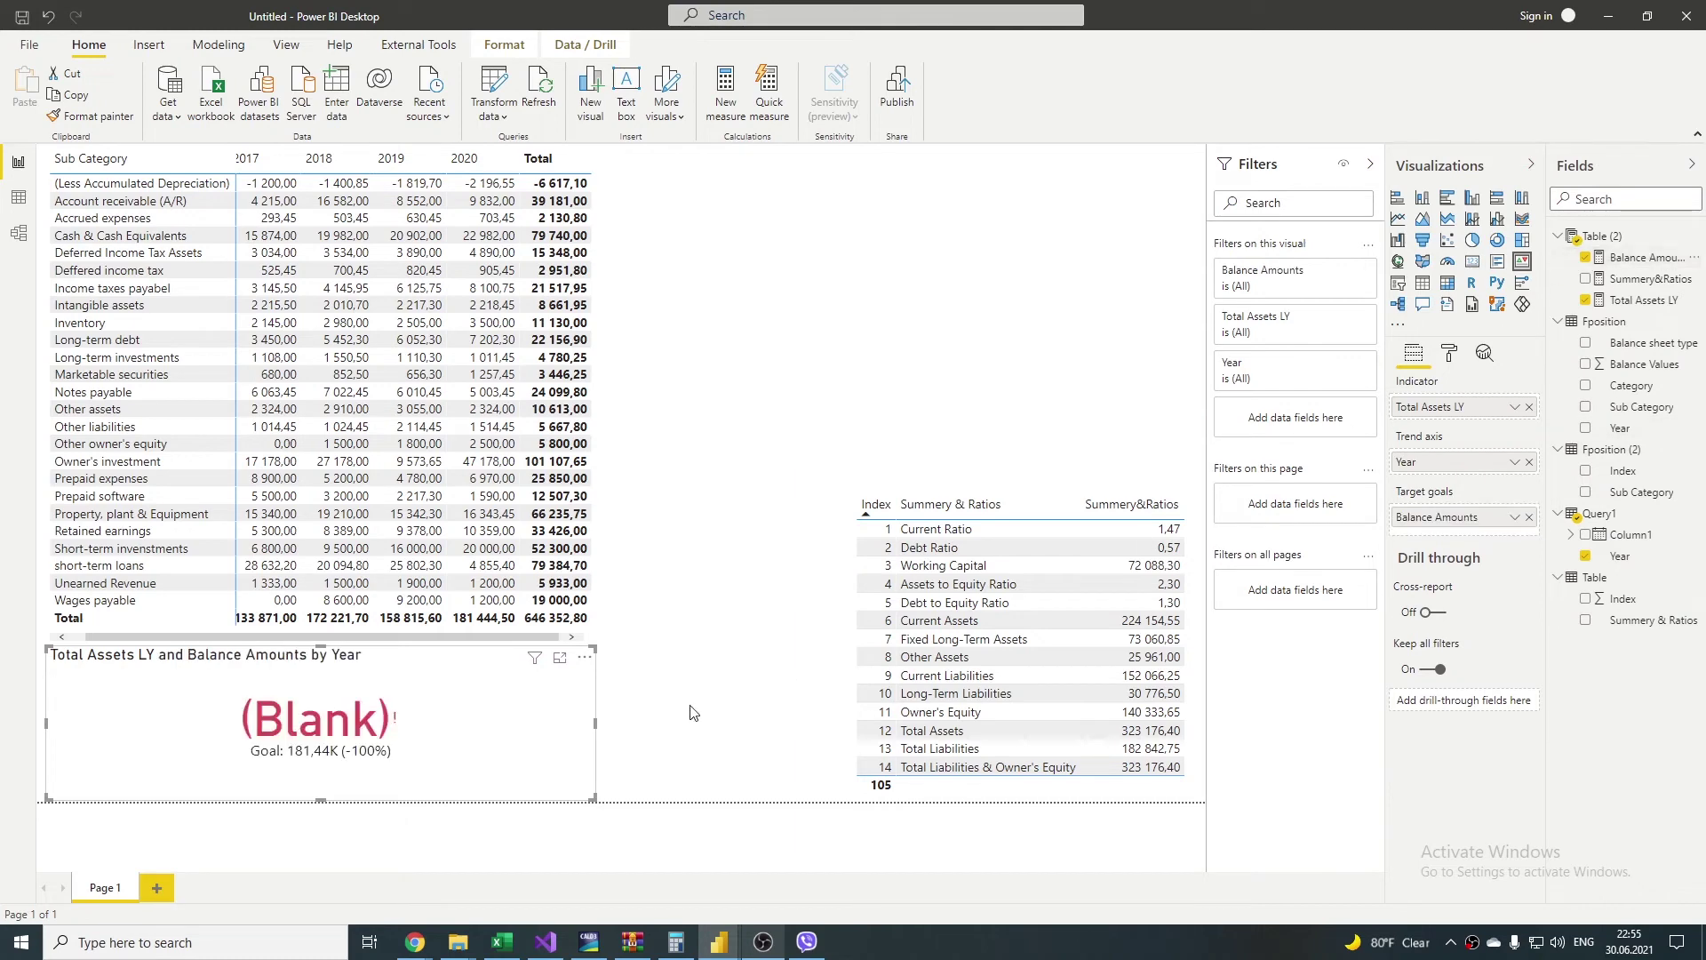
pyautogui.moveTo(1437, 517); pyautogui.dragTo(1439, 407)
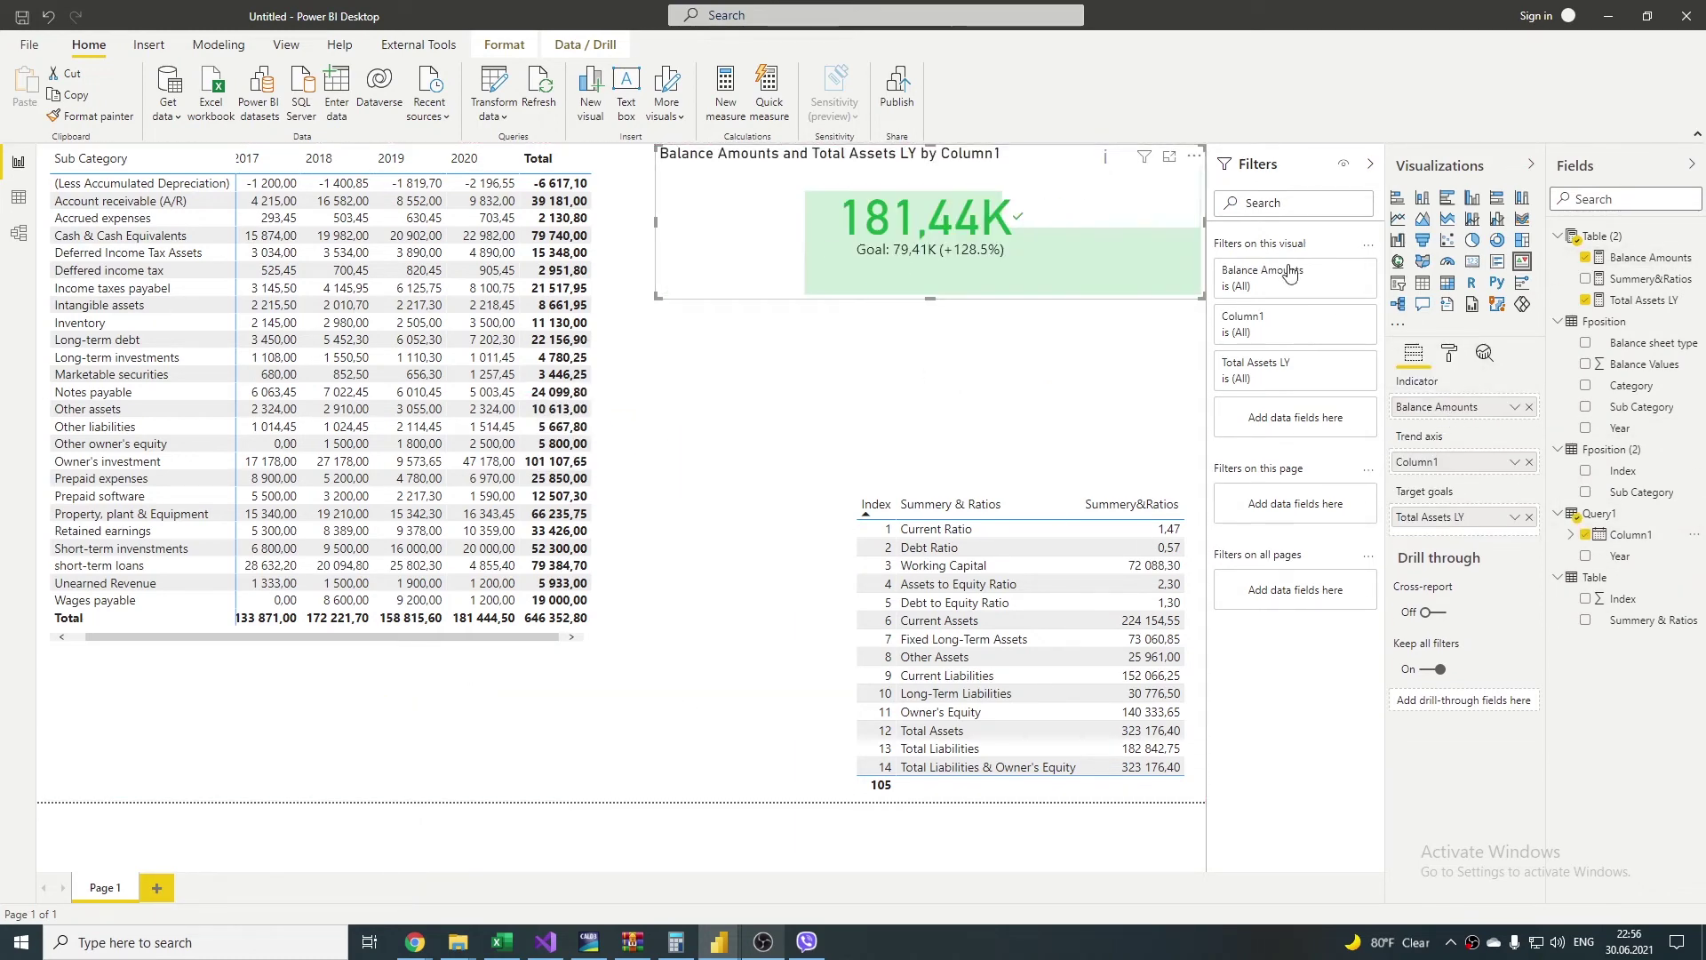
# Step: Restore Balance Amounts as the KPI indicator and filter the visual by Category to Current Assets, Fixed Long-Term Assets and Other Assets
pyautogui.moveTo(1632, 385); pyautogui.dragTo(1475, 422)
pyautogui.click(1585, 384)
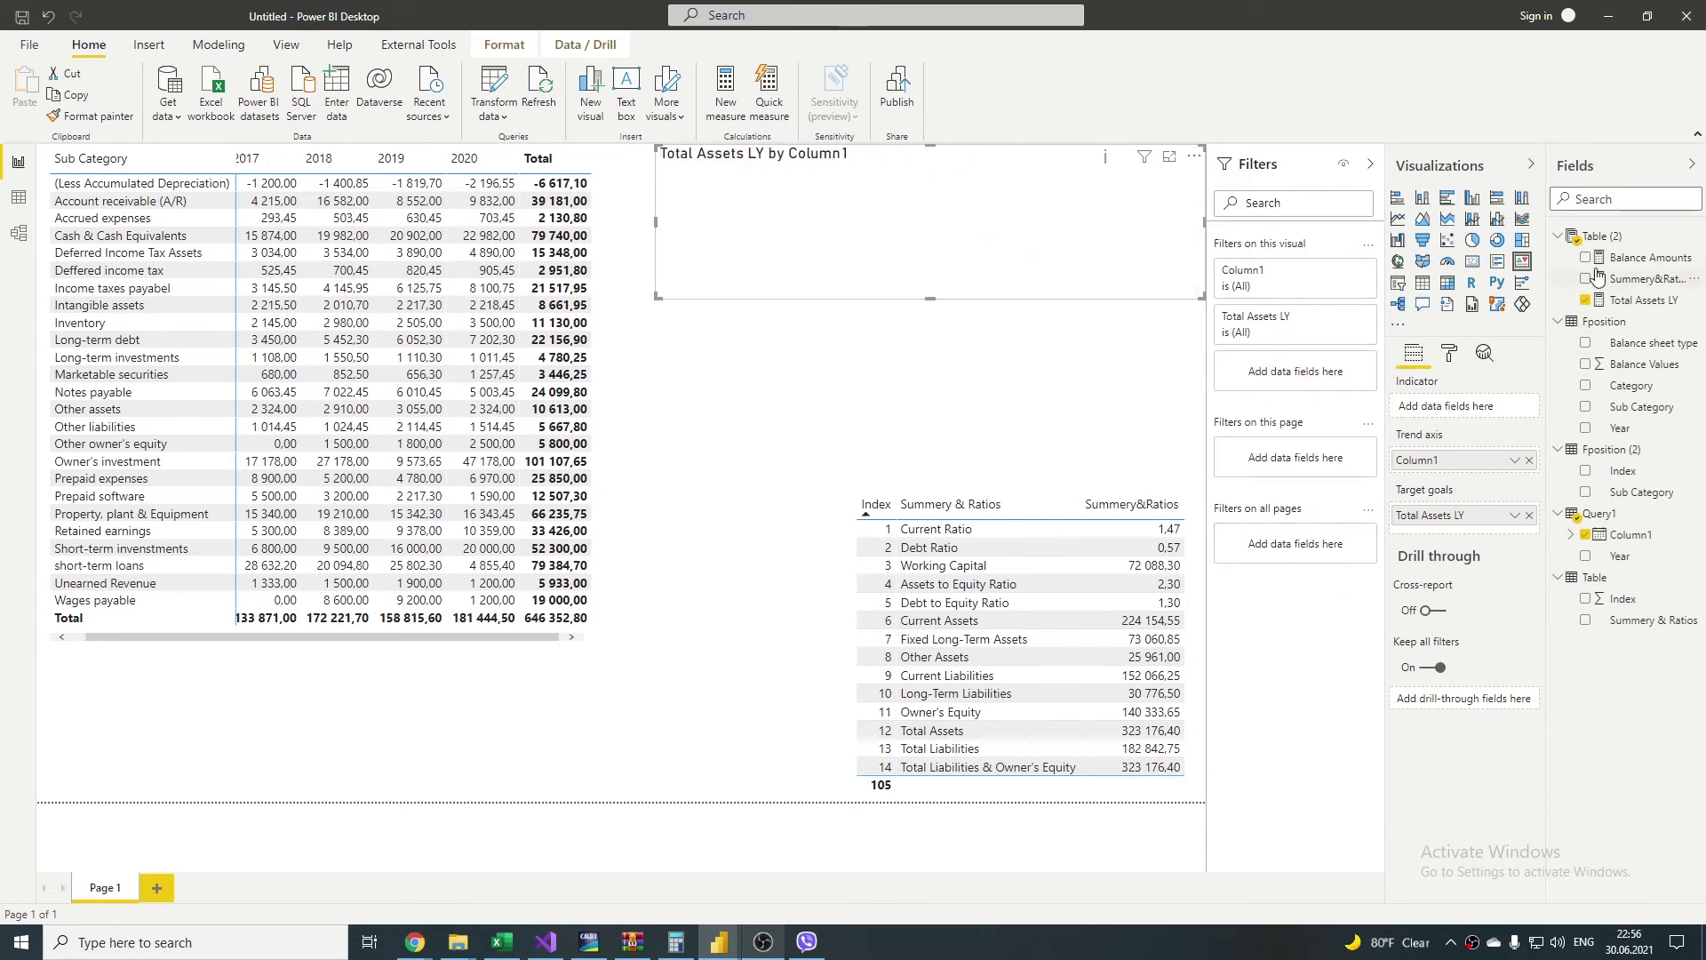
pyautogui.click(1585, 258)
pyautogui.moveTo(1632, 386); pyautogui.dragTo(1293, 422)
pyautogui.click(1234, 446)
pyautogui.click(1234, 485)
pyautogui.click(1234, 525)
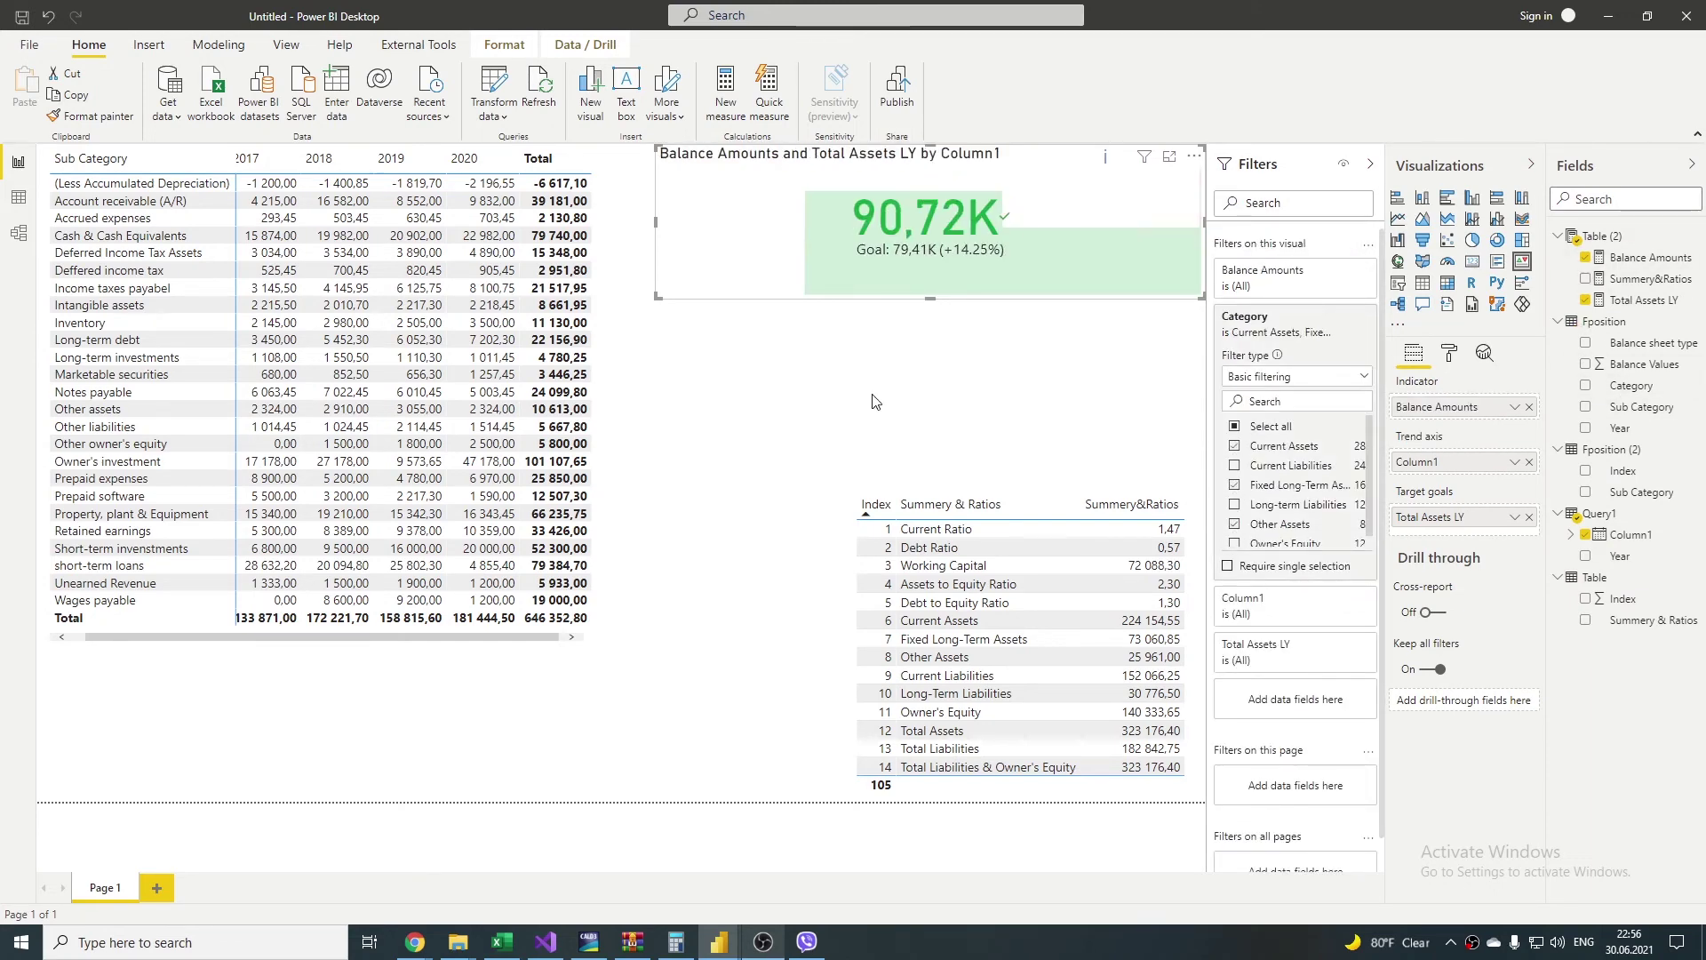
pyautogui.click(1045, 394)
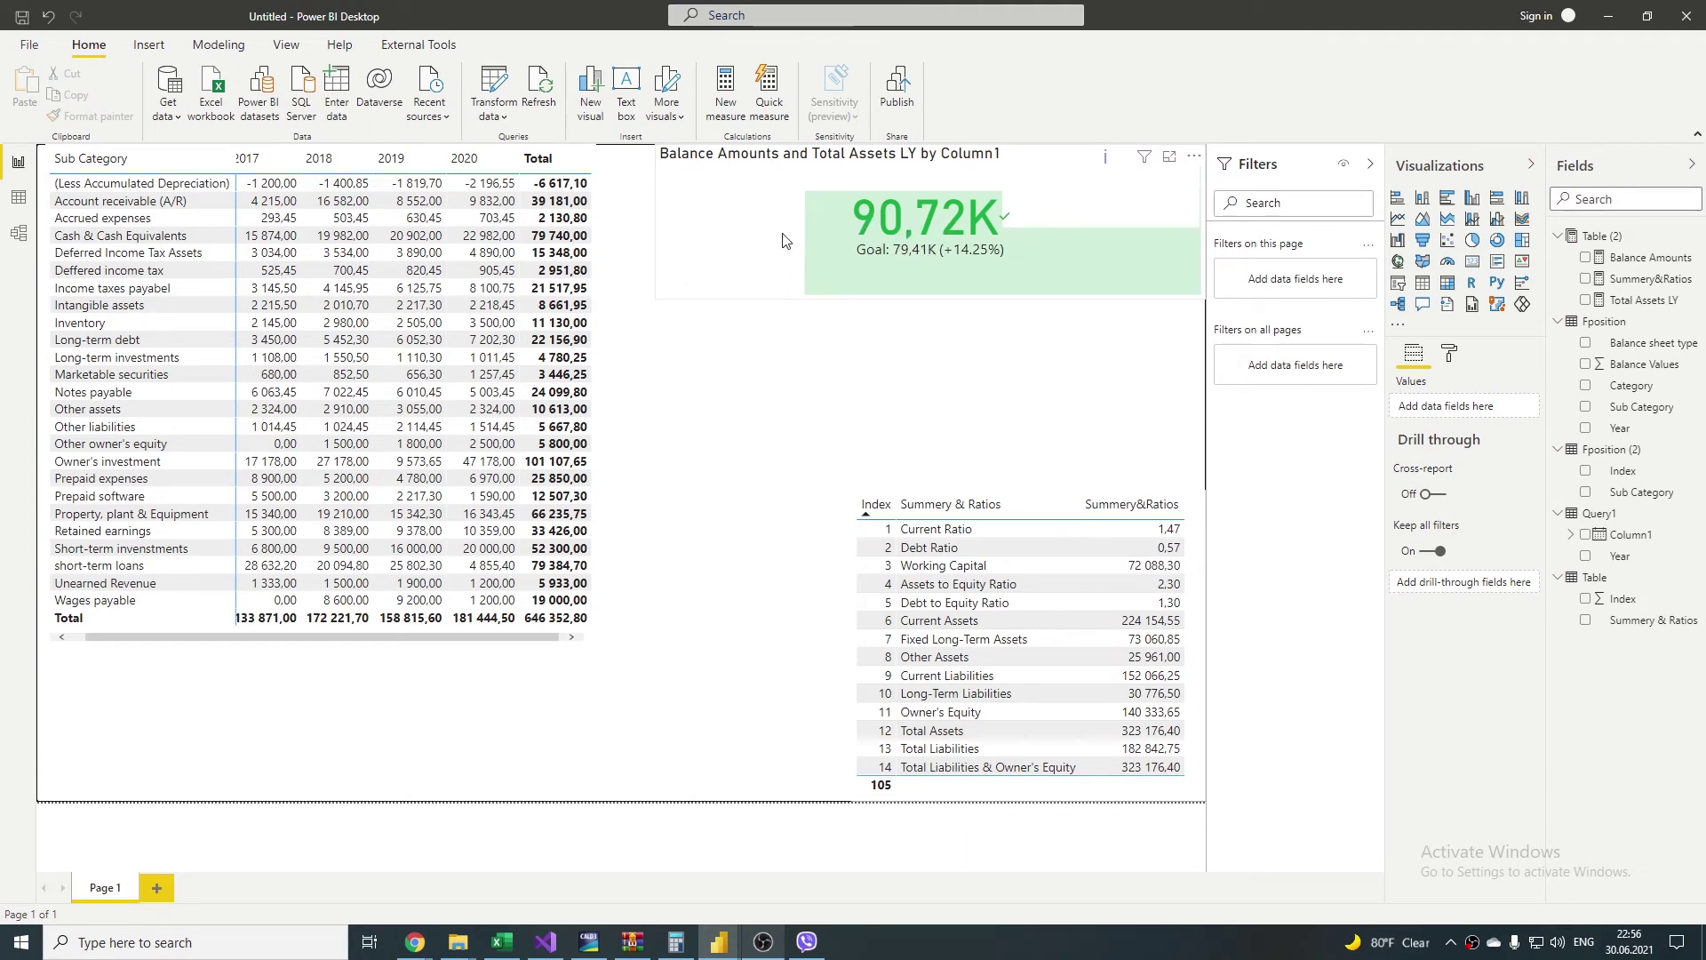
# Step: Create a waterfall chart of Balance Amounts by Category, filtered to the three asset categories and titled "Total Assets"
pyautogui.click(463, 158)
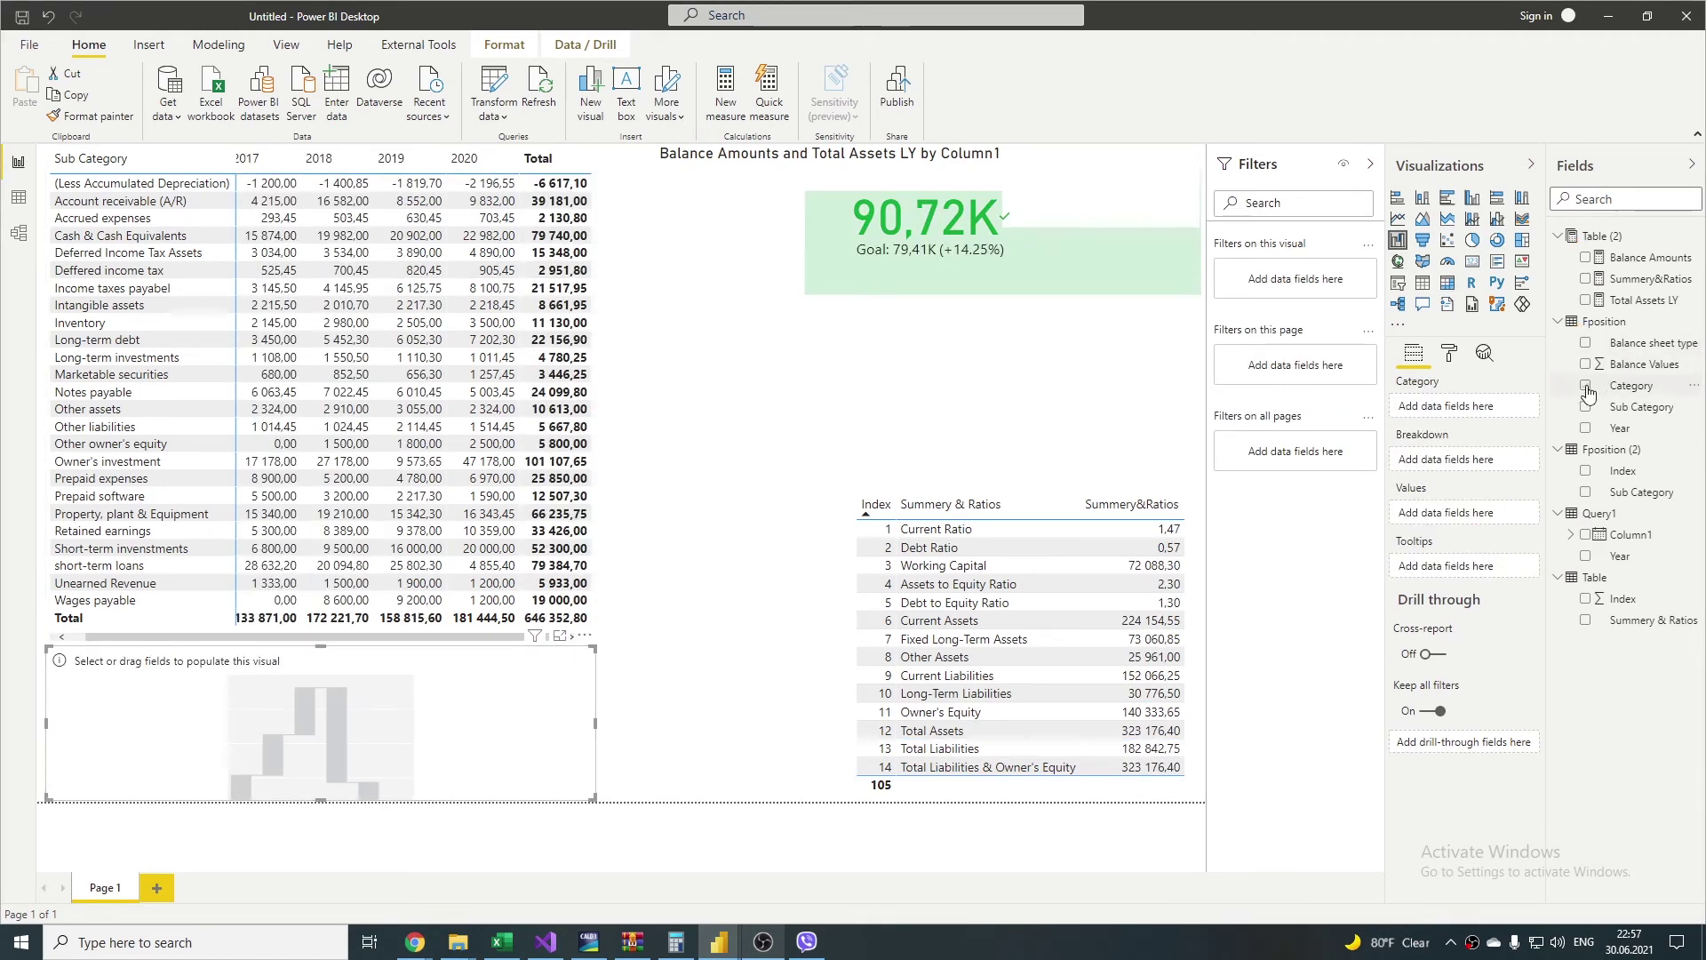
pyautogui.click(1586, 386)
pyautogui.click(1585, 257)
pyautogui.click(1244, 317)
pyautogui.click(1449, 352)
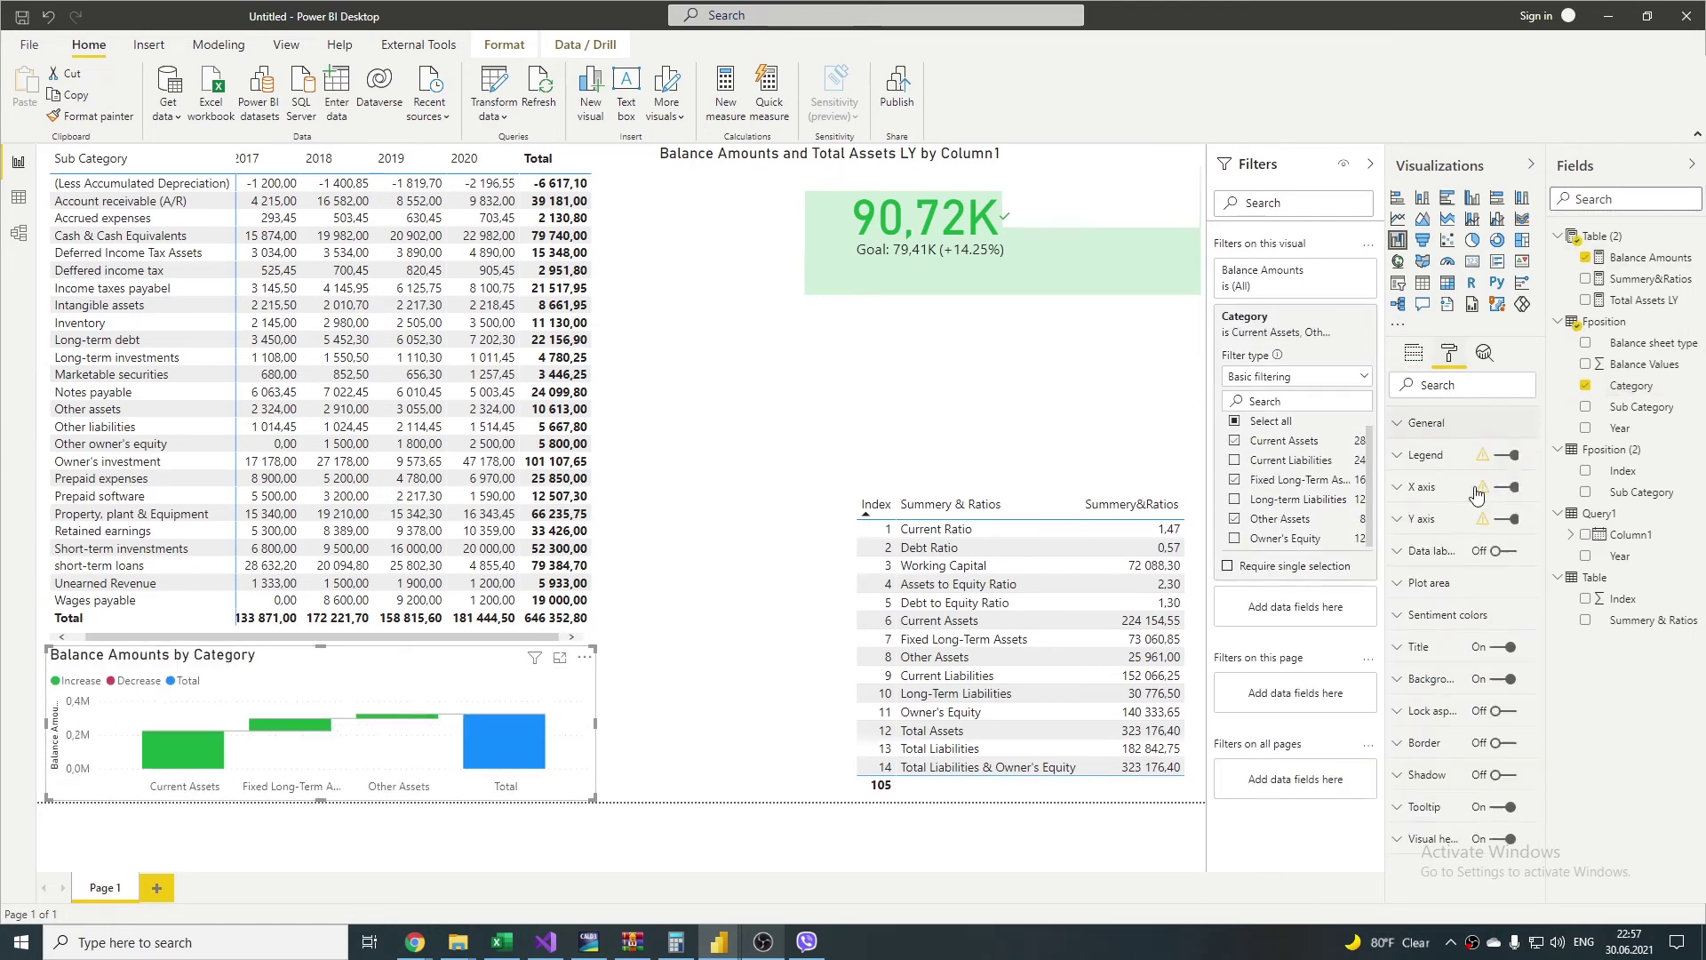
pyautogui.click(1477, 494)
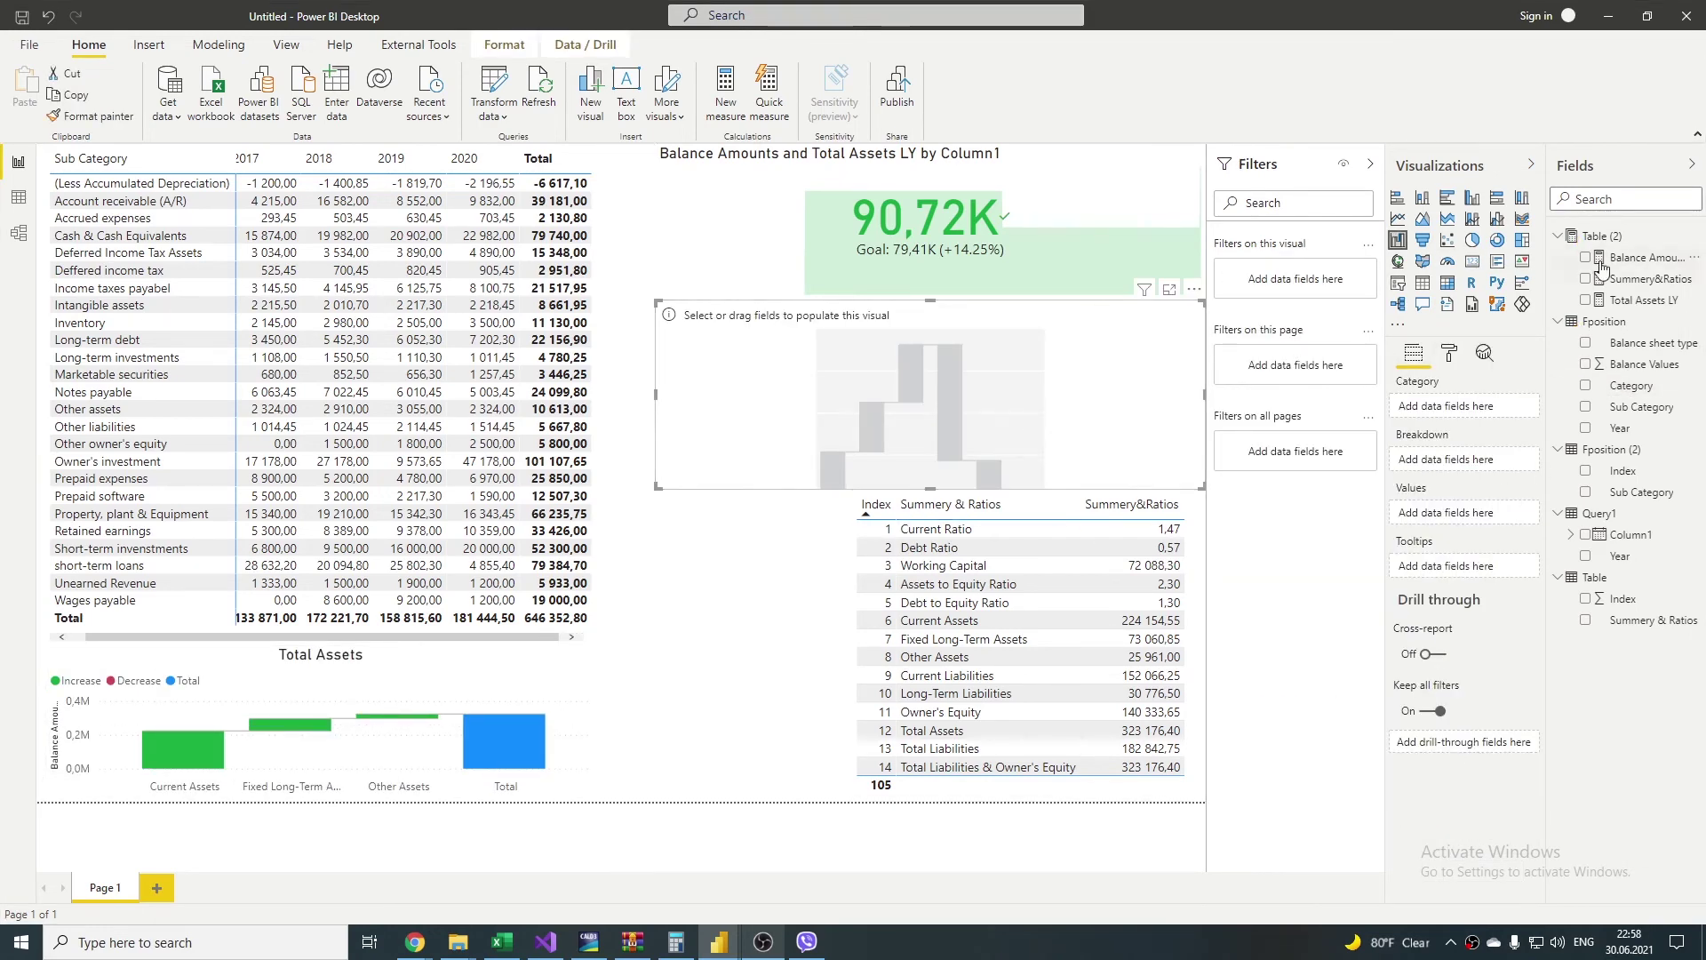
# Step: Set the second waterfall chart to Balance Amounts by Category, filtered to Current Liabilities and Long-term Liabilities, and title it "Total liabilities"
pyautogui.click(1585, 258)
pyautogui.click(1585, 386)
pyautogui.click(1234, 465)
pyautogui.click(1234, 504)
pyautogui.click(1449, 353)
pyautogui.click(1418, 646)
pyautogui.moveTo(1497, 699); pyautogui.dragTo(1403, 700)
pyautogui.write('Total liabilities')
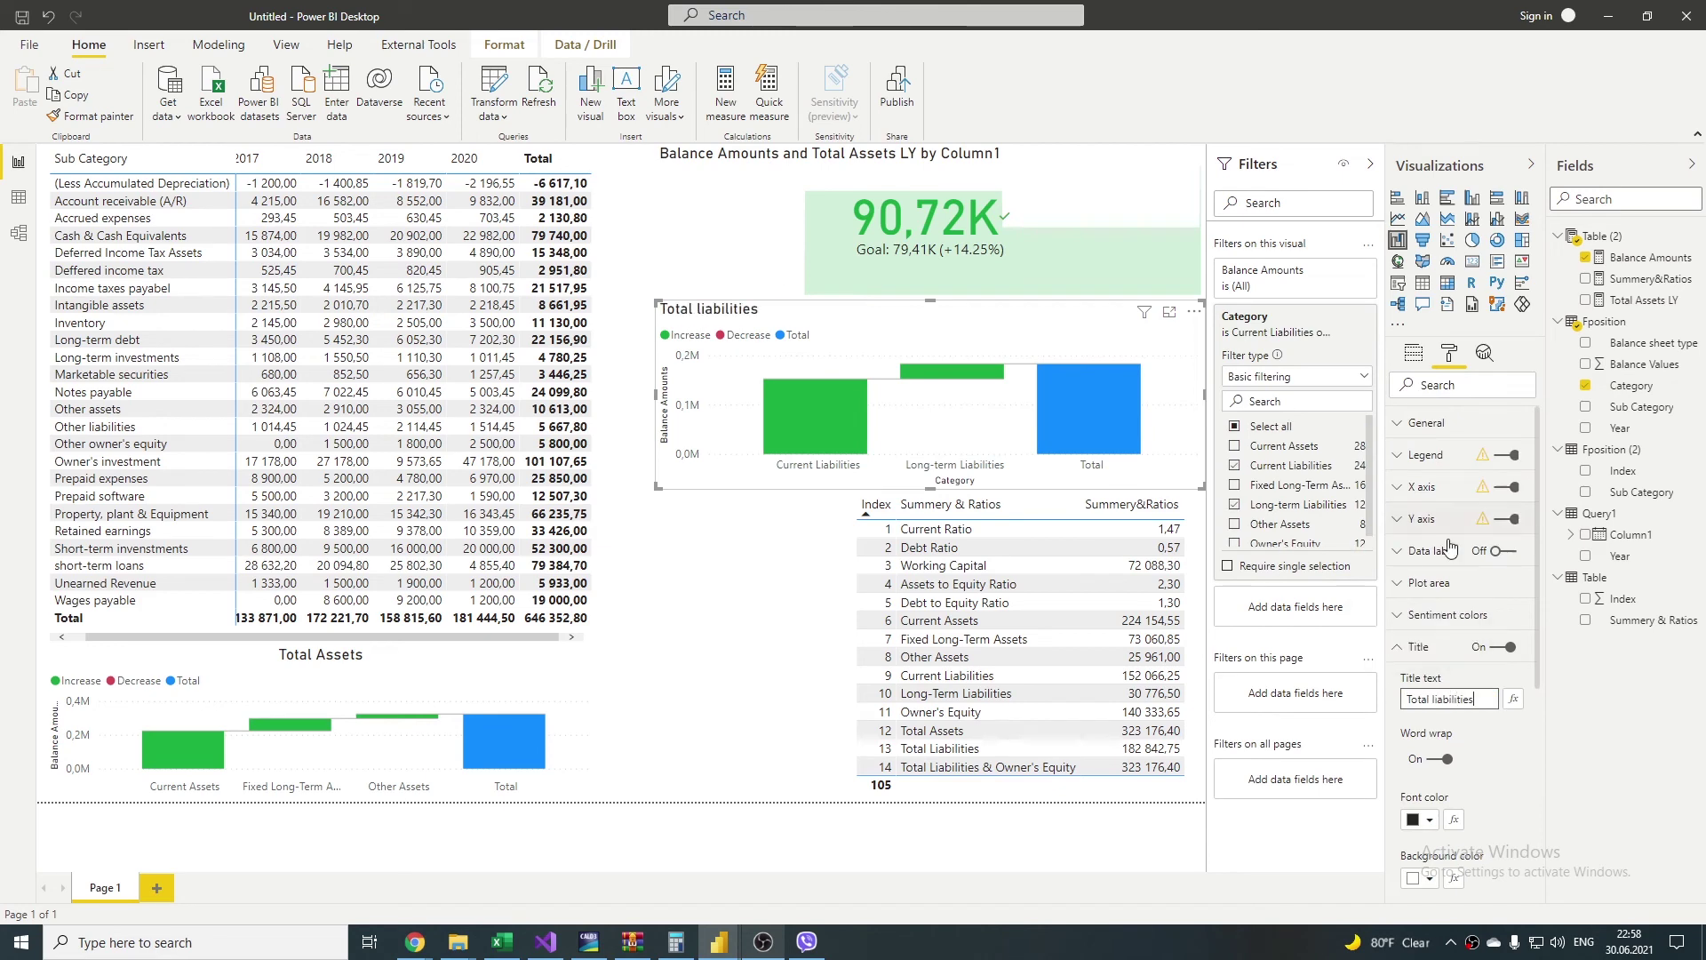
# Step: Try turning off the legend on the Total liabilities waterfall chart
pyautogui.click(1419, 647)
pyautogui.click(1427, 678)
pyautogui.scroll(-2, 1466, 771)
pyautogui.click(1432, 792)
pyautogui.click(1424, 797)
pyautogui.scroll(10, 1440, 781)
pyautogui.click(1427, 423)
pyautogui.click(1498, 651)
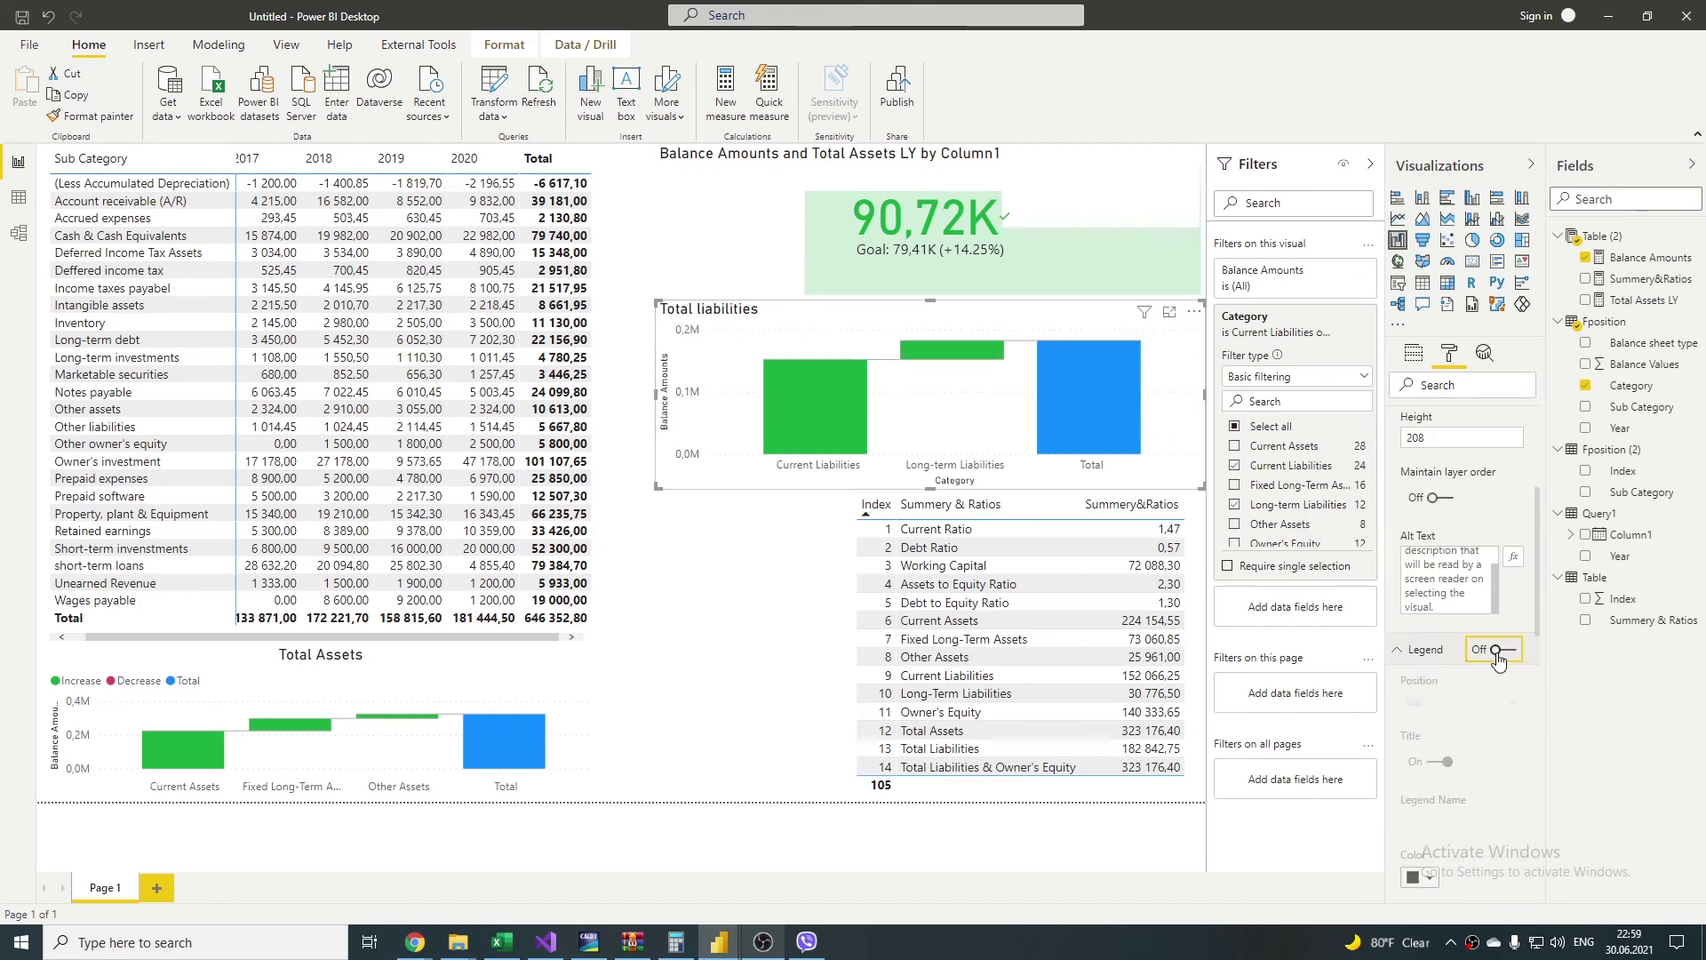
pyautogui.click(1497, 651)
# Step: Turn on data labels for both the Total liabilities and Total Assets waterfall charts
pyautogui.scroll(-6, 1496, 675)
pyautogui.click(1427, 630)
pyautogui.click(1428, 600)
pyautogui.click(1500, 599)
pyautogui.click(391, 662)
pyautogui.click(1500, 599)
pyautogui.click(729, 613)
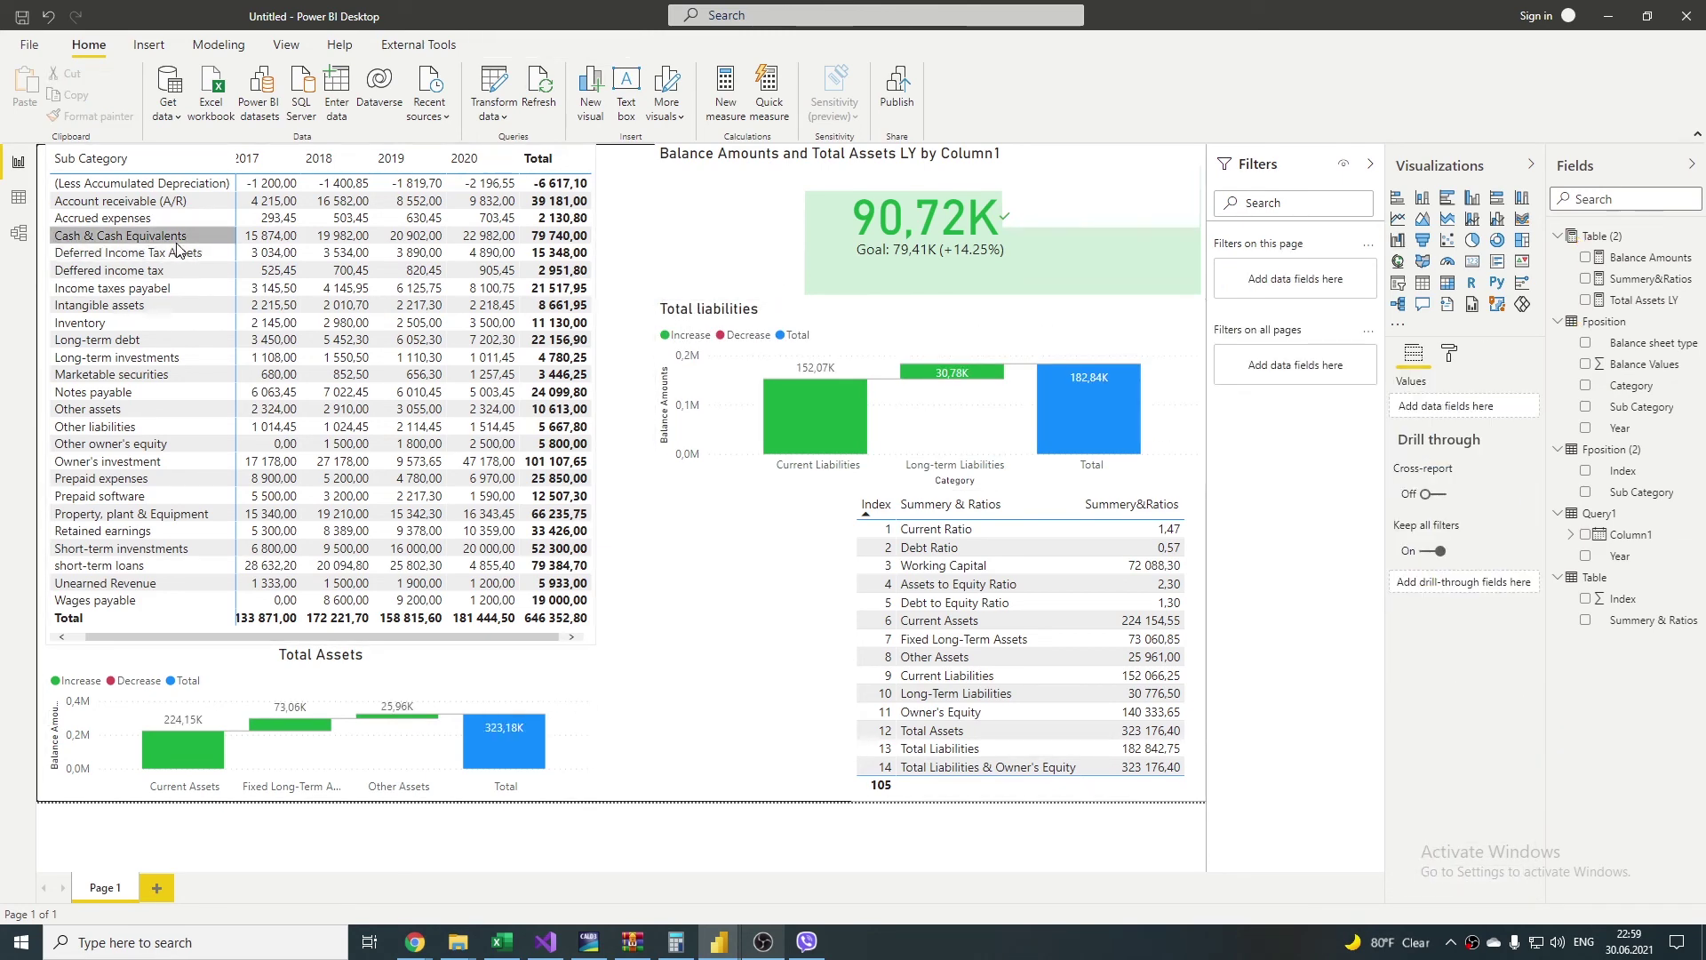
# Step: Cross-filter the report by the Deferred Income Tax Assets row of the matrix to check how the visuals respond
pyautogui.click(178, 252)
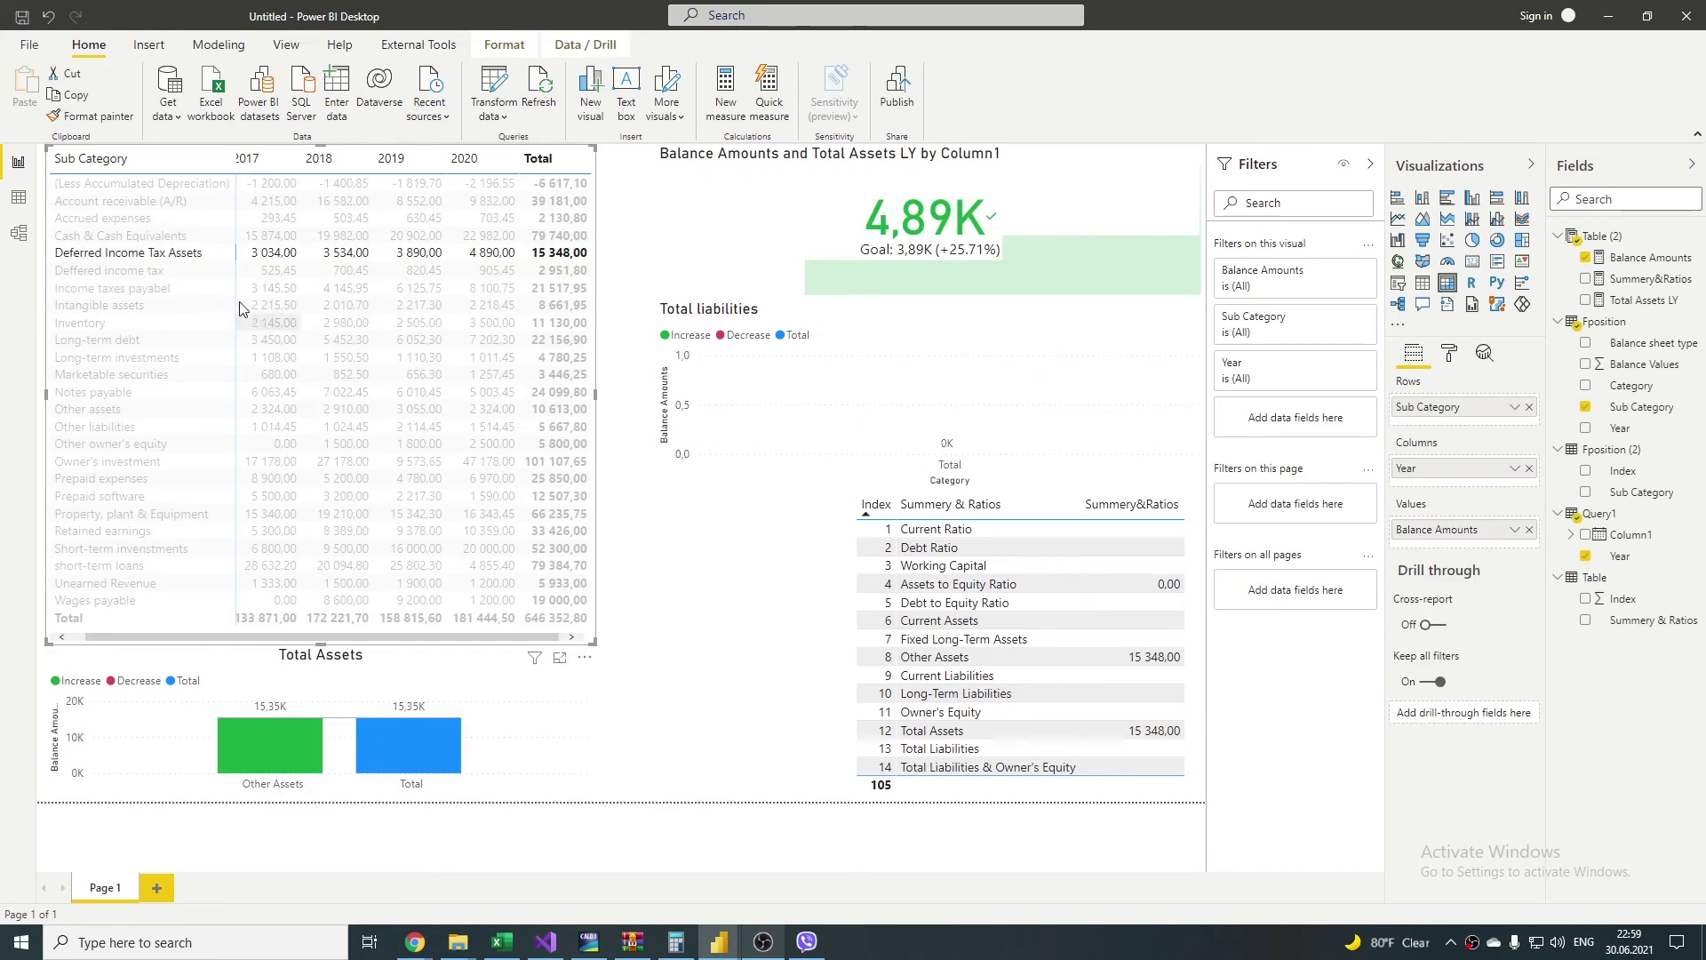
pyautogui.click(157, 294)
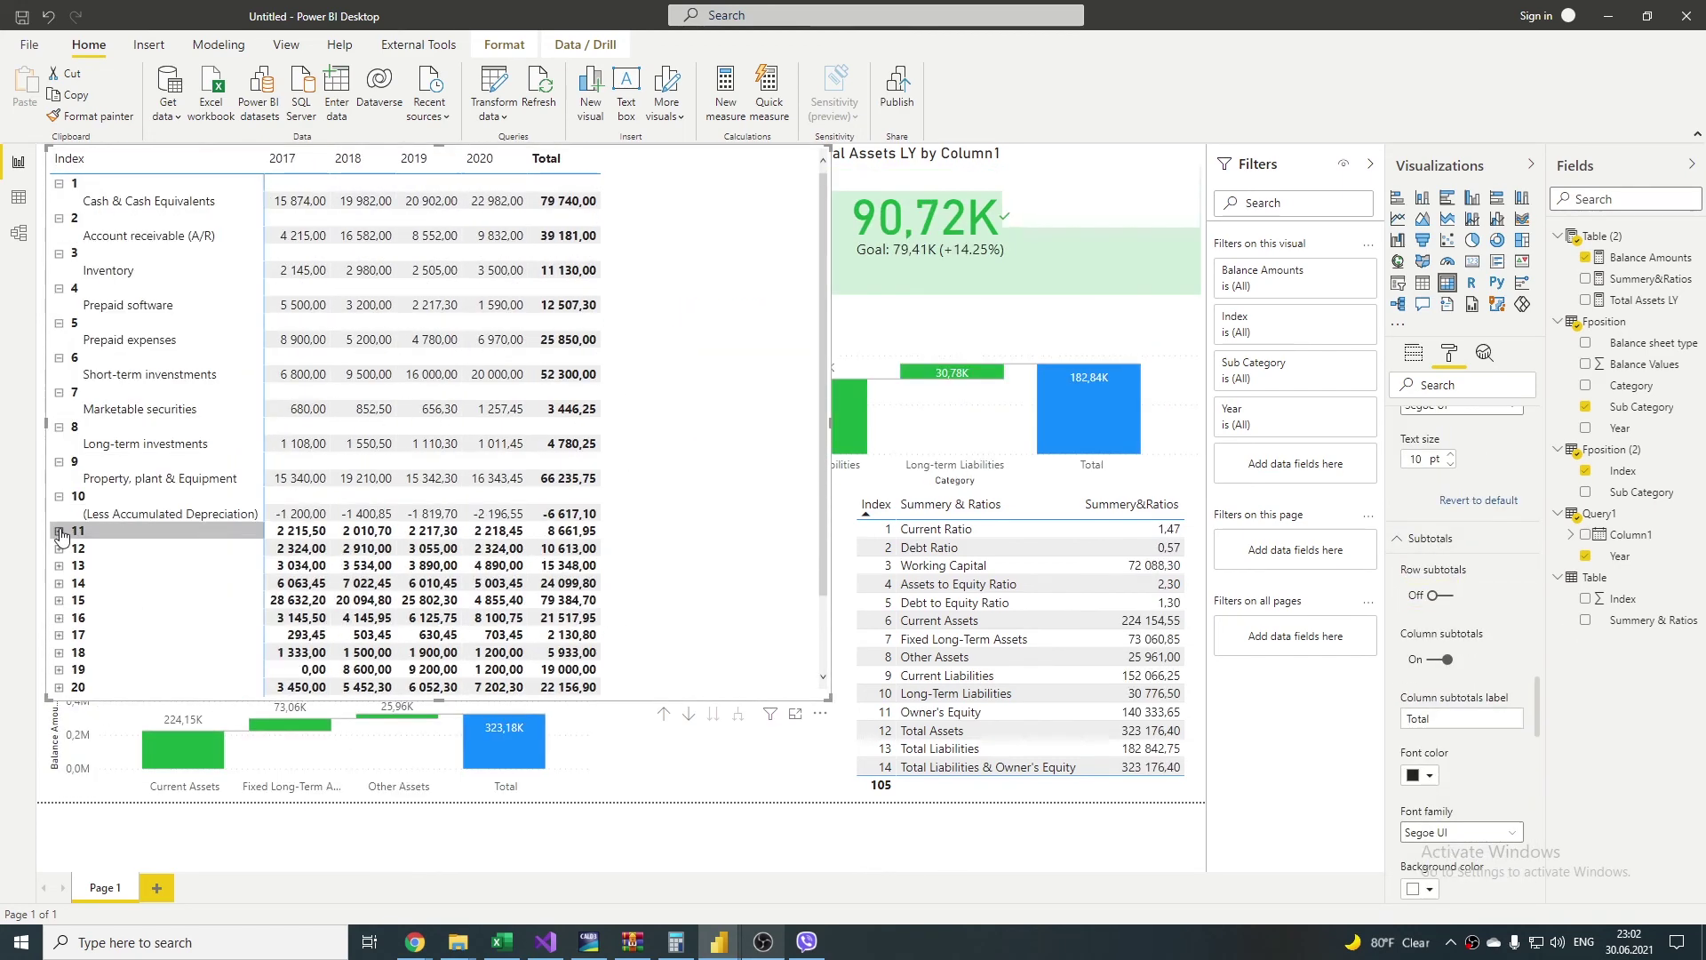
# Step: Turn off the matrix's column subtotals and the stepped layout of its row headers
pyautogui.scroll(-8, 67, 676)
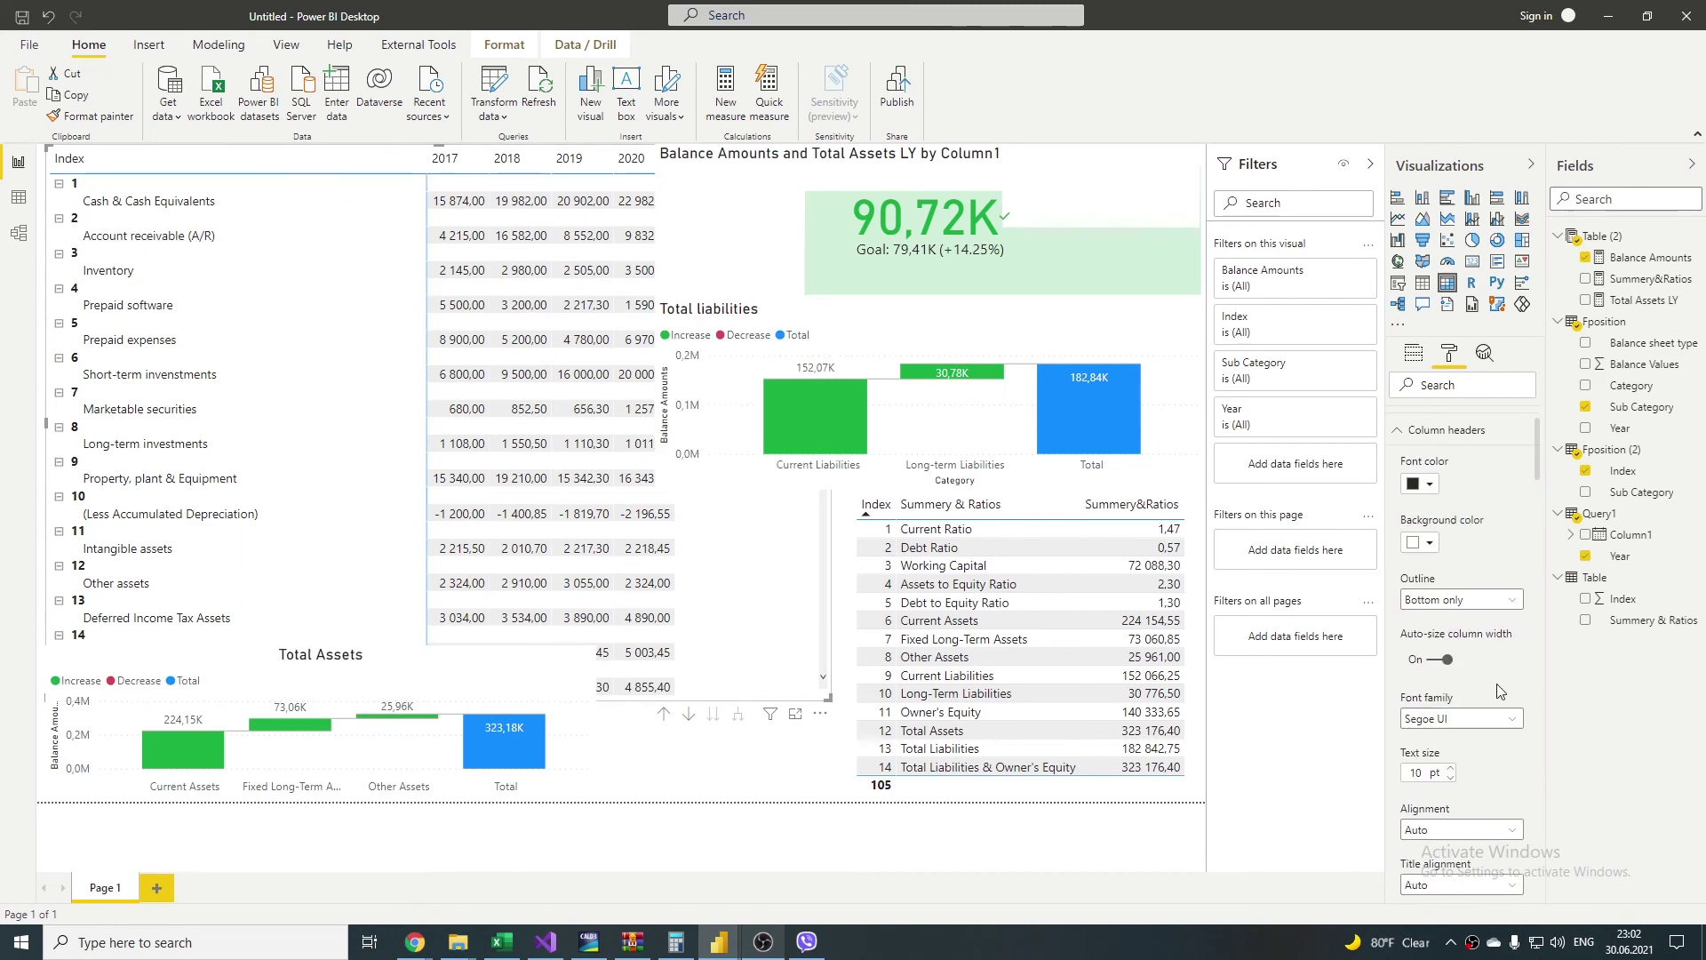
pyautogui.scroll(-5, 1499, 691)
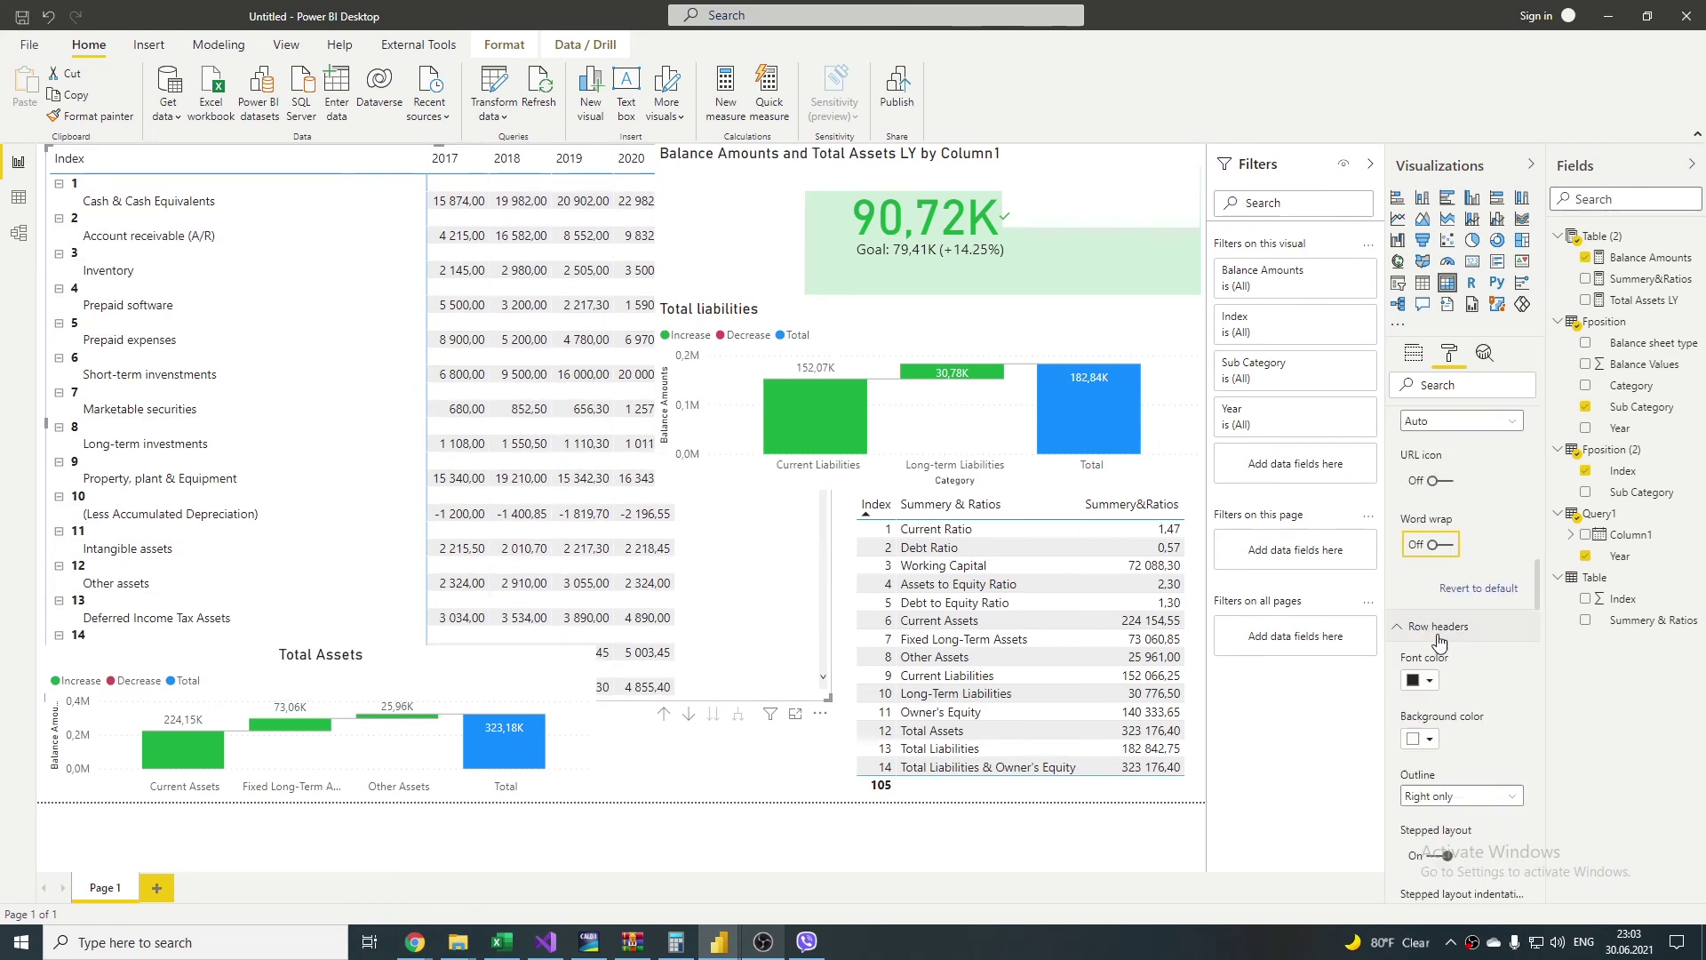
pyautogui.click(1441, 855)
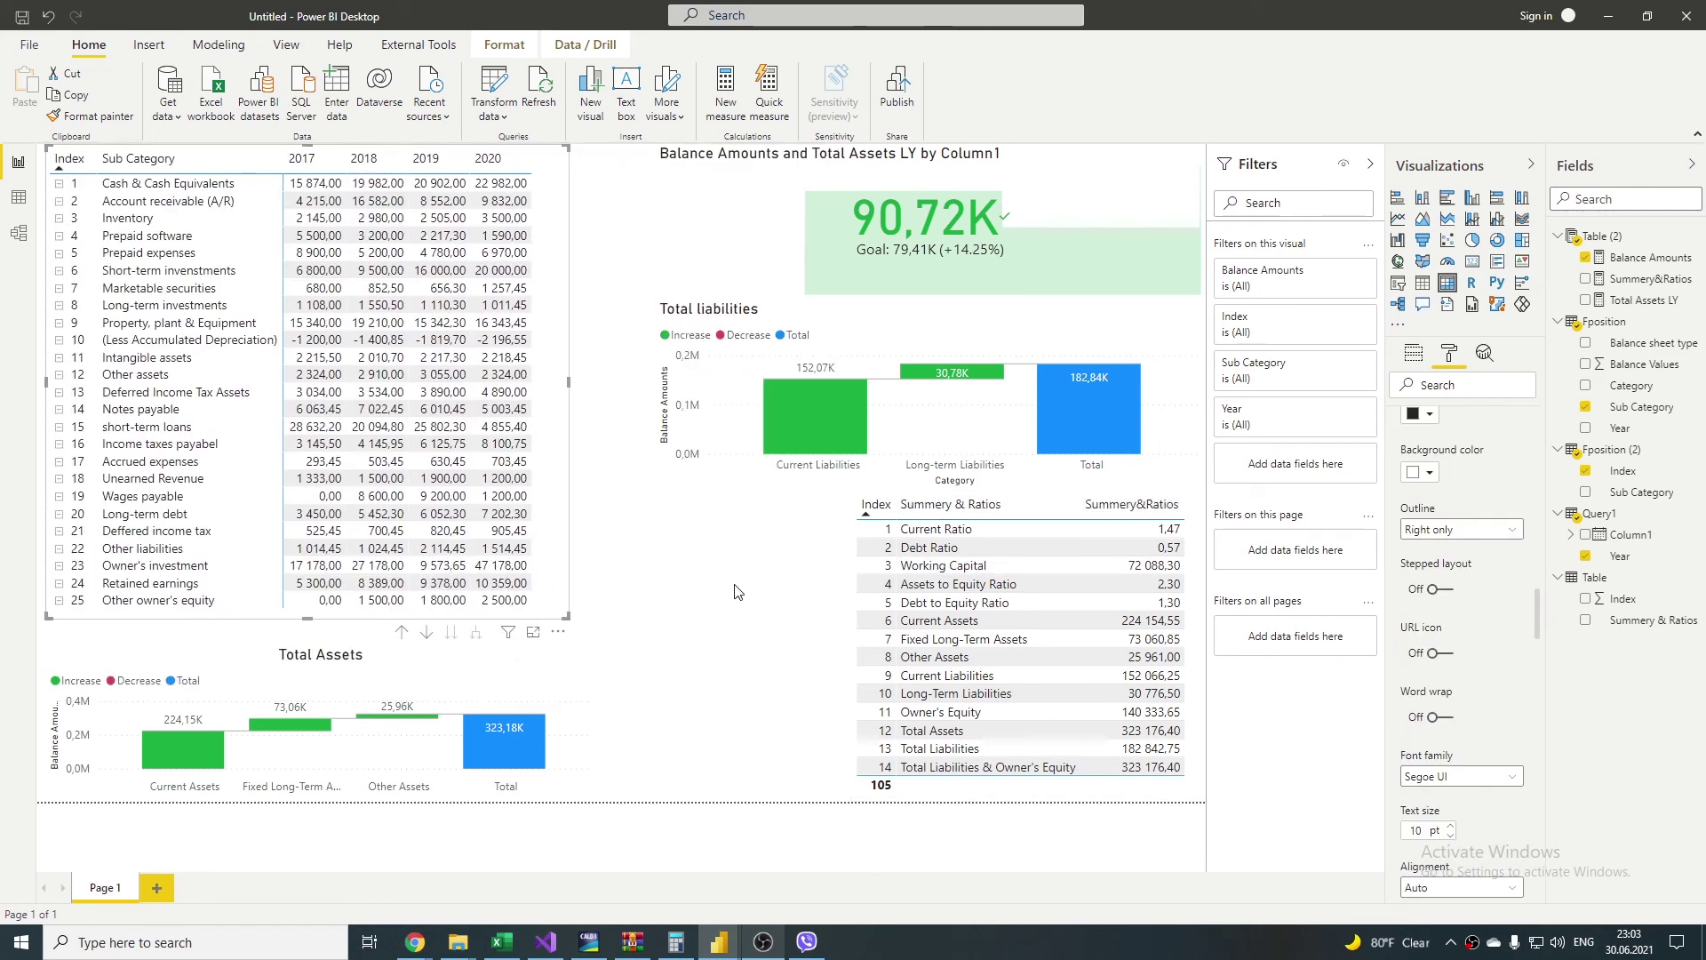
pyautogui.click(736, 578)
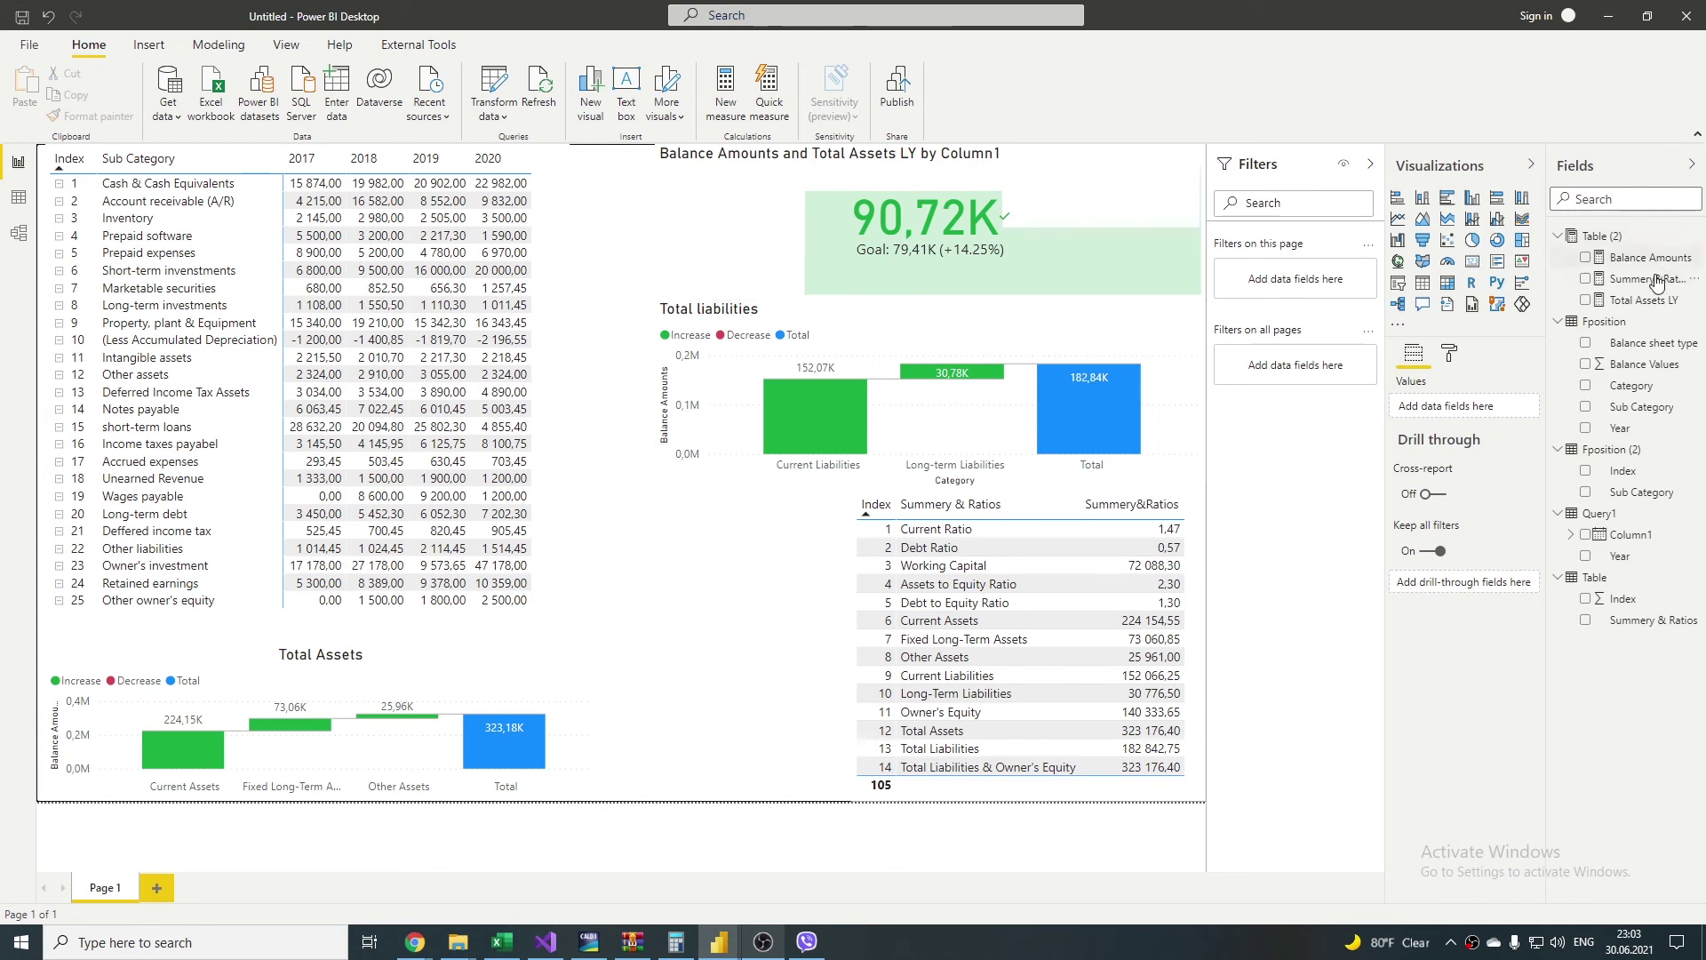
# Step: Review the formulas of the Total Assets LY and Summery&Ratios measures
pyautogui.click(1641, 303)
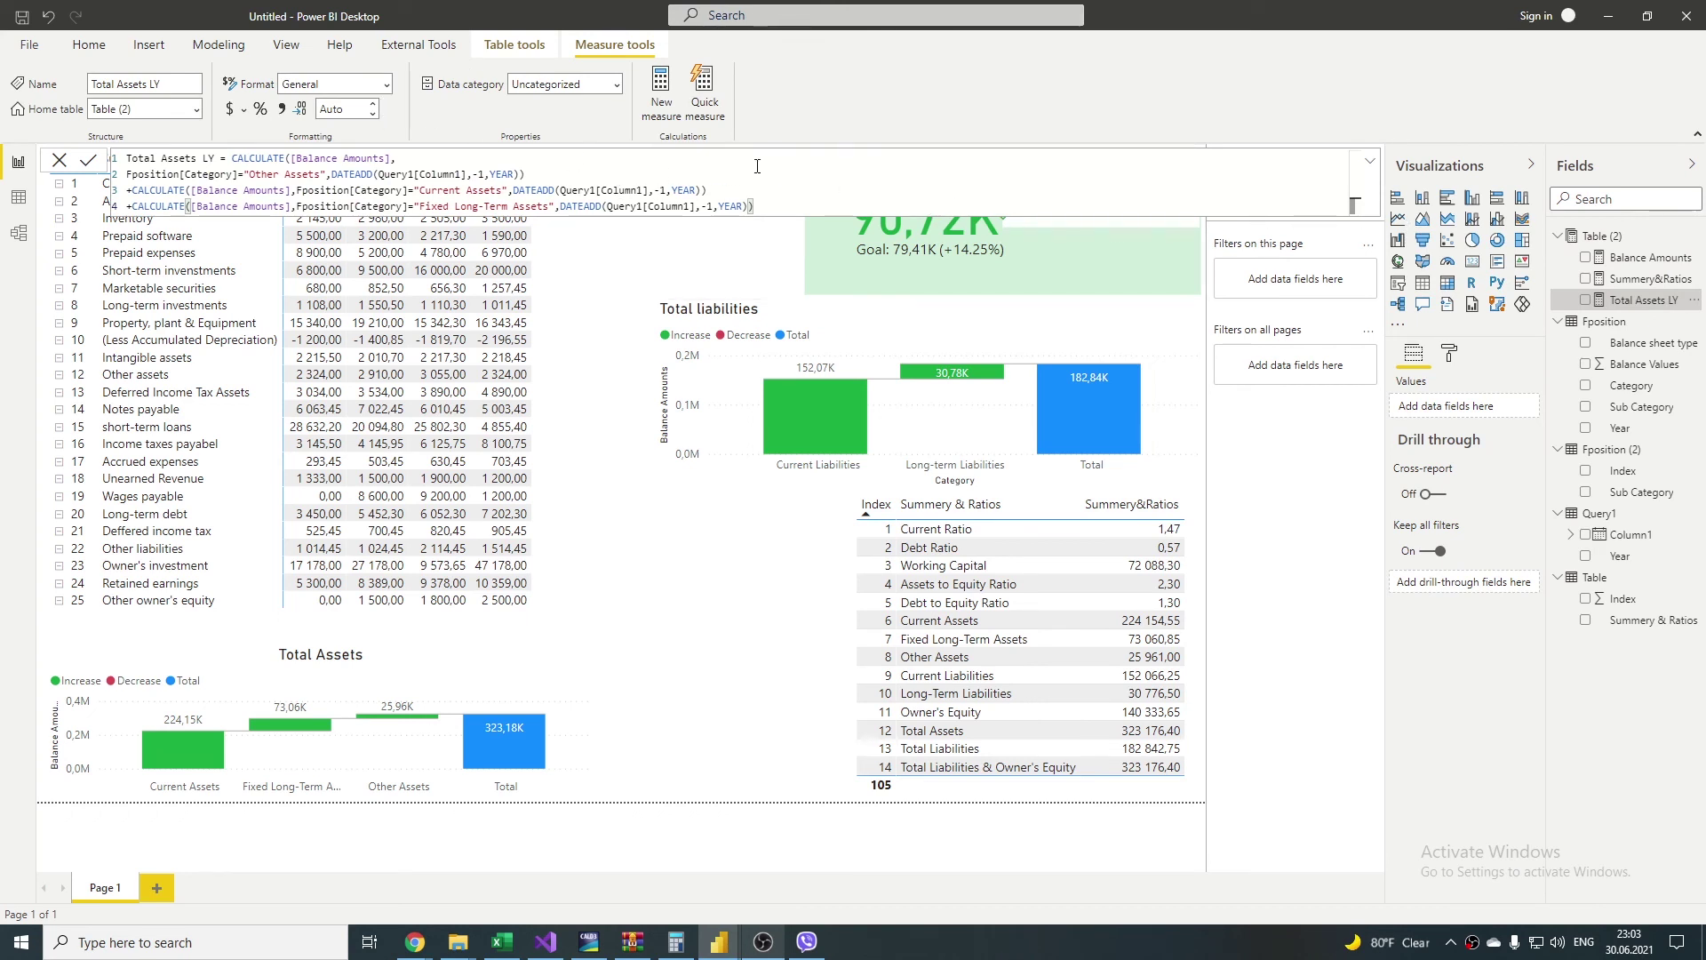
pyautogui.moveTo(773, 192); pyautogui.dragTo(154, 135)
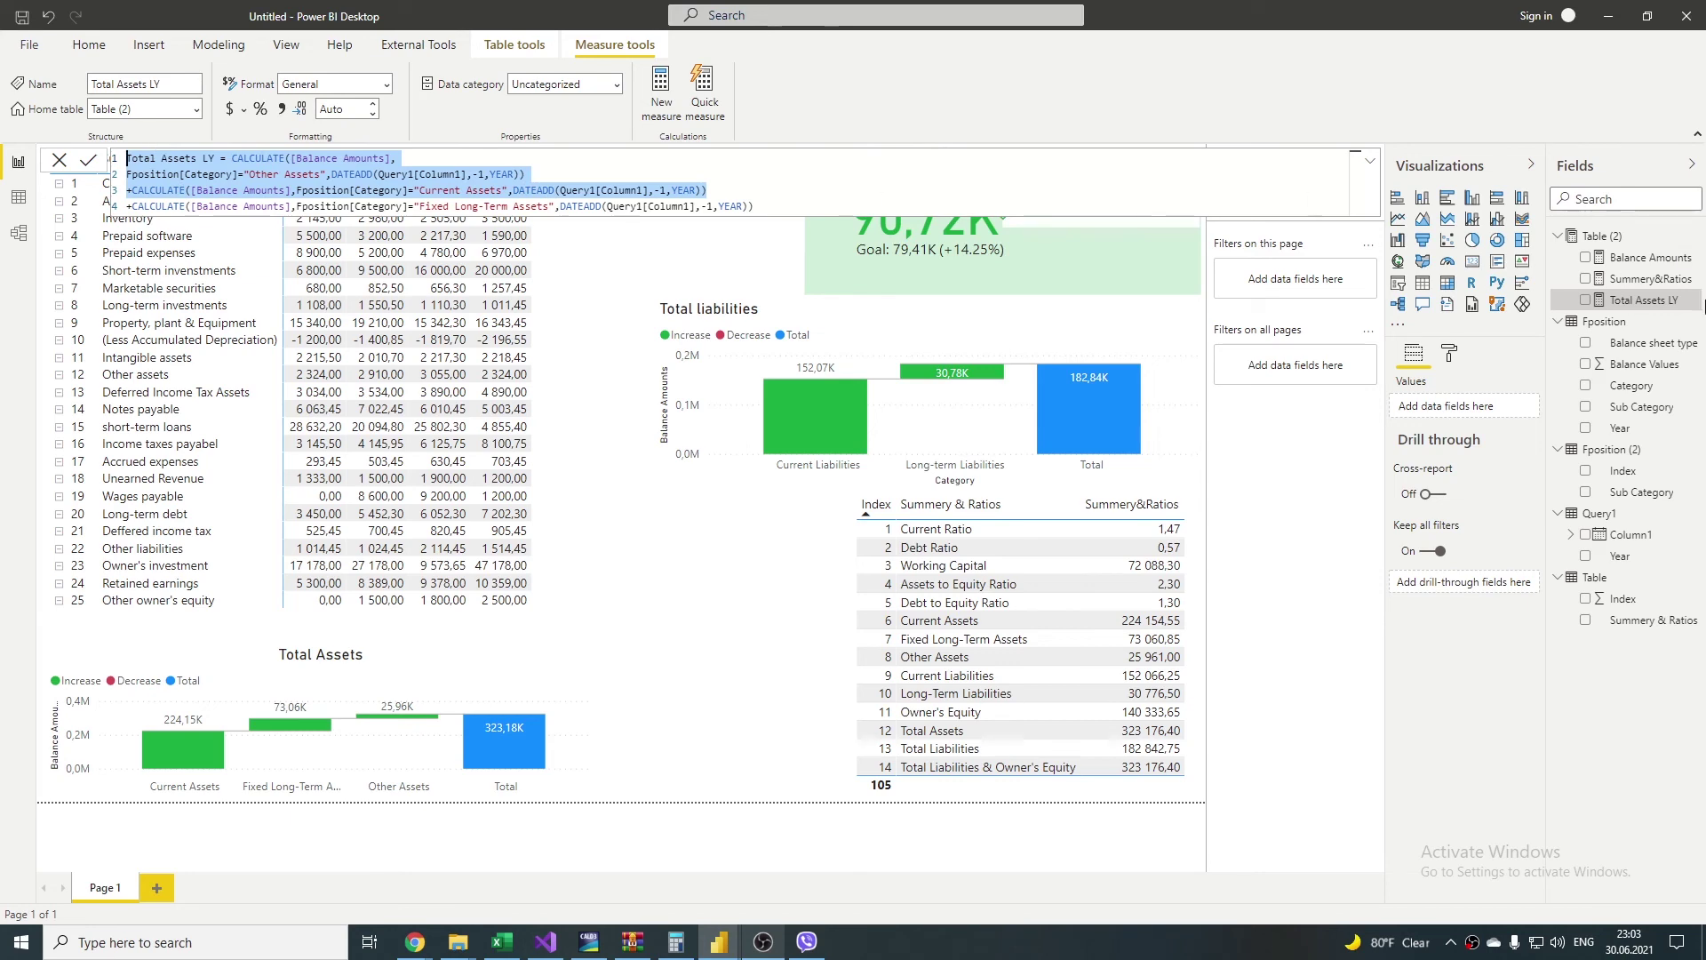
pyautogui.click(1627, 281)
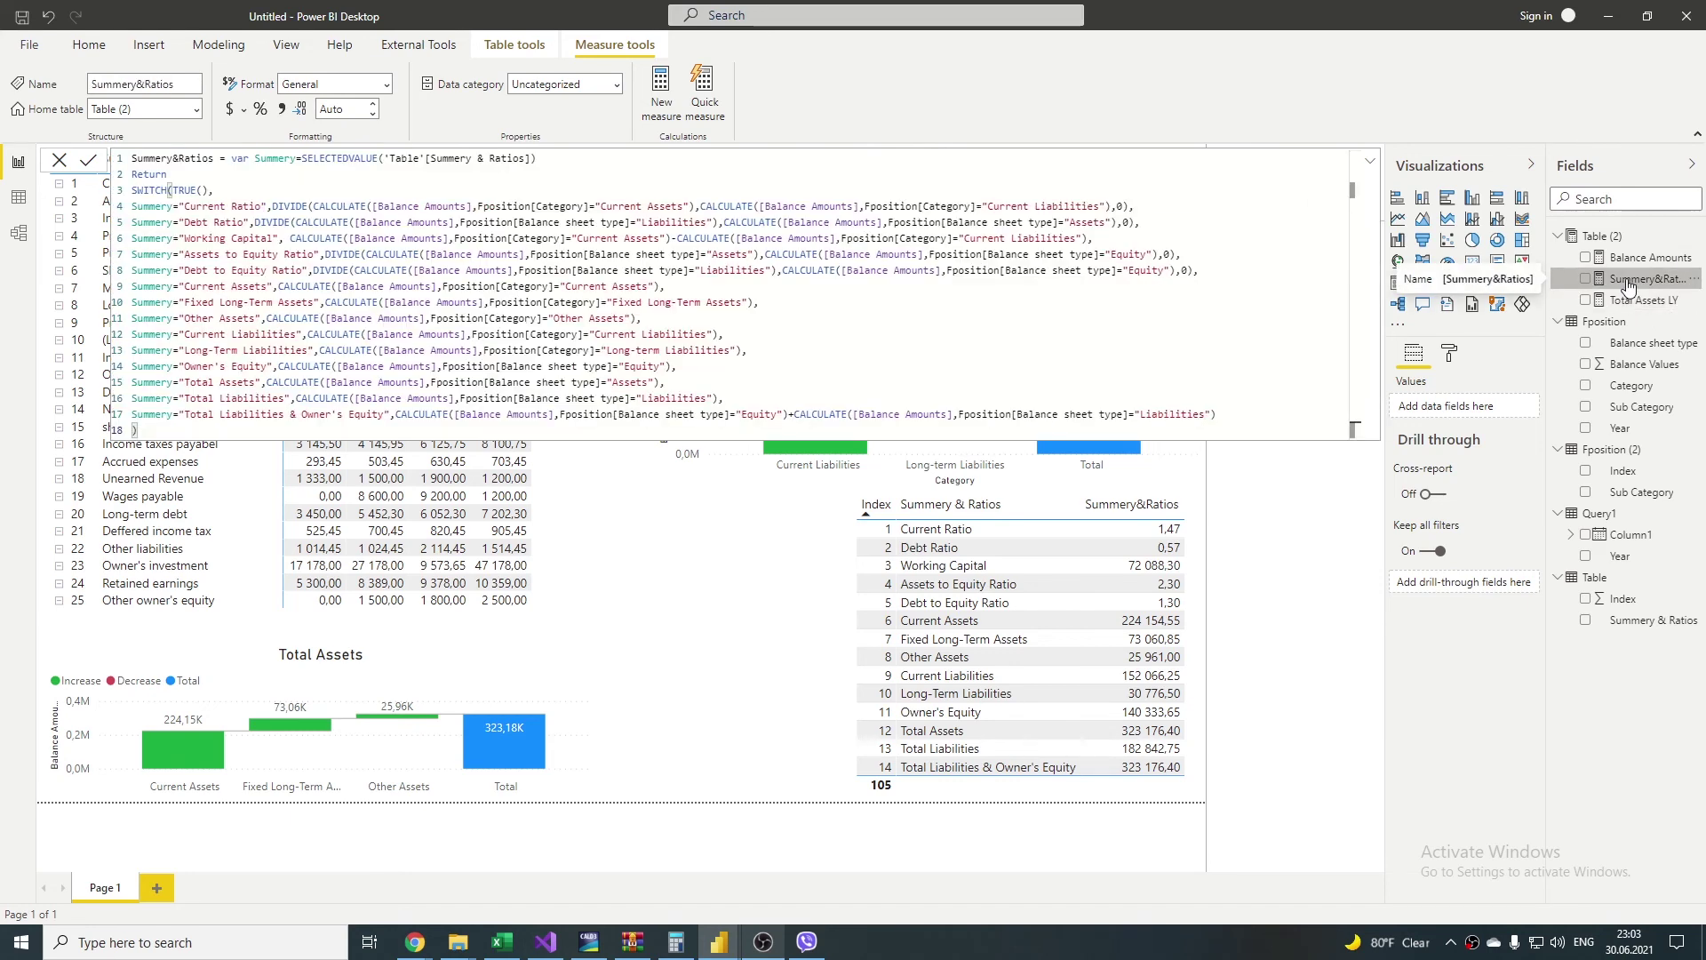
pyautogui.click(714, 582)
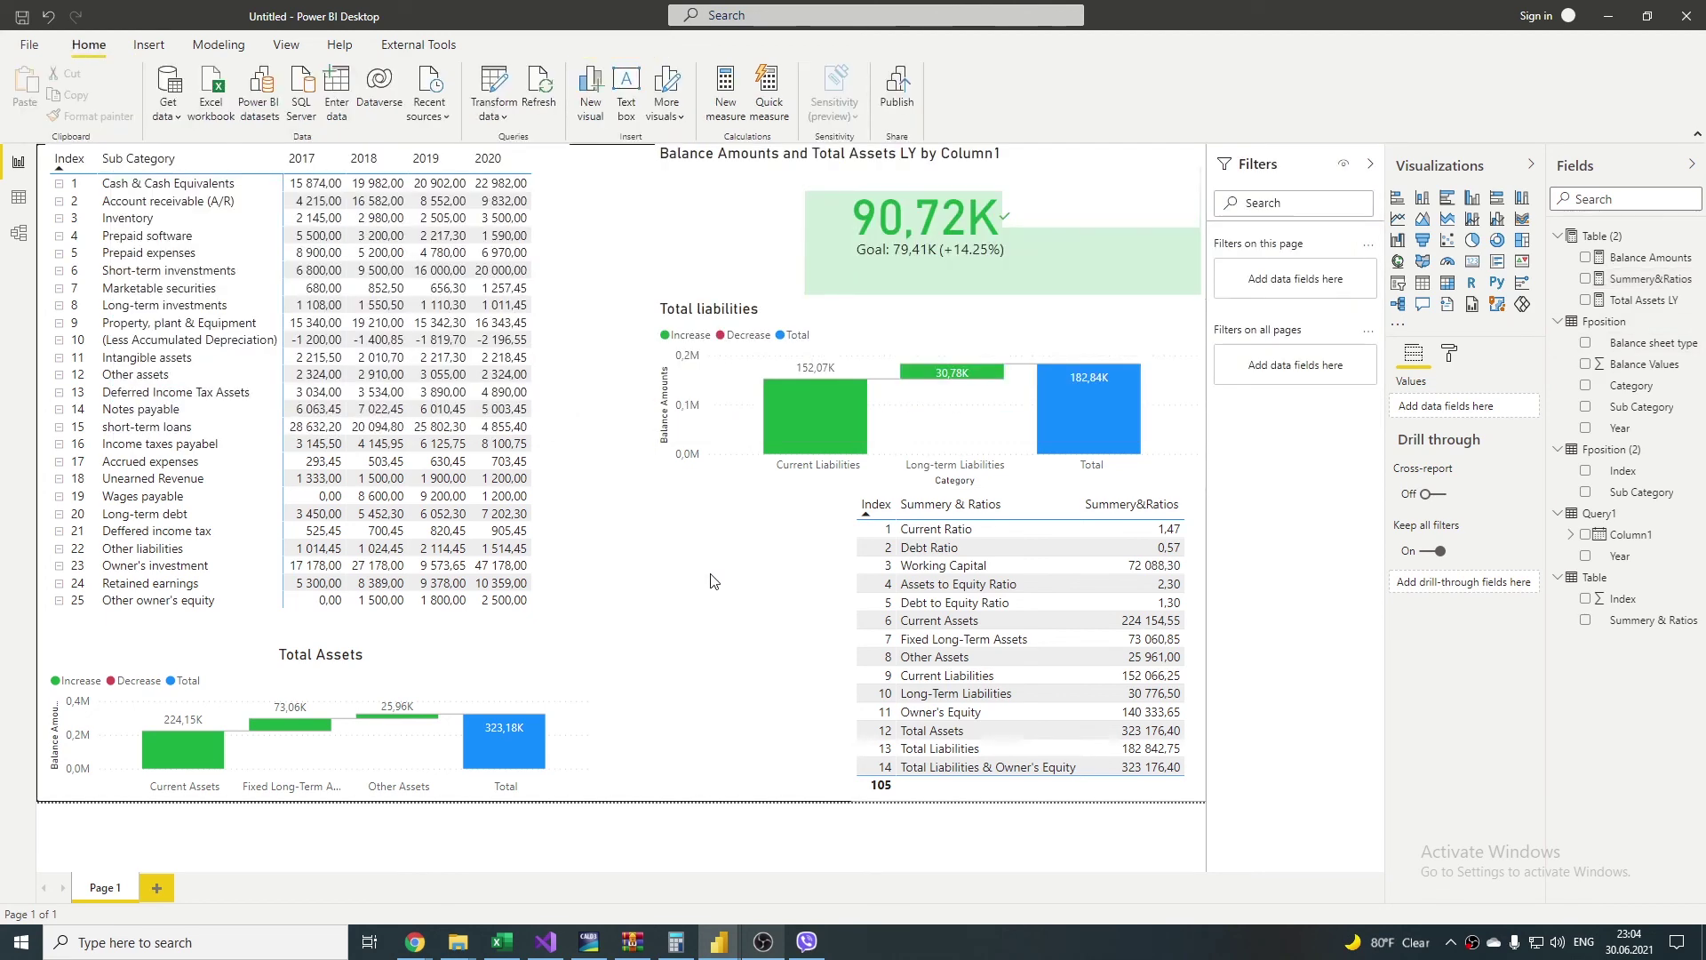